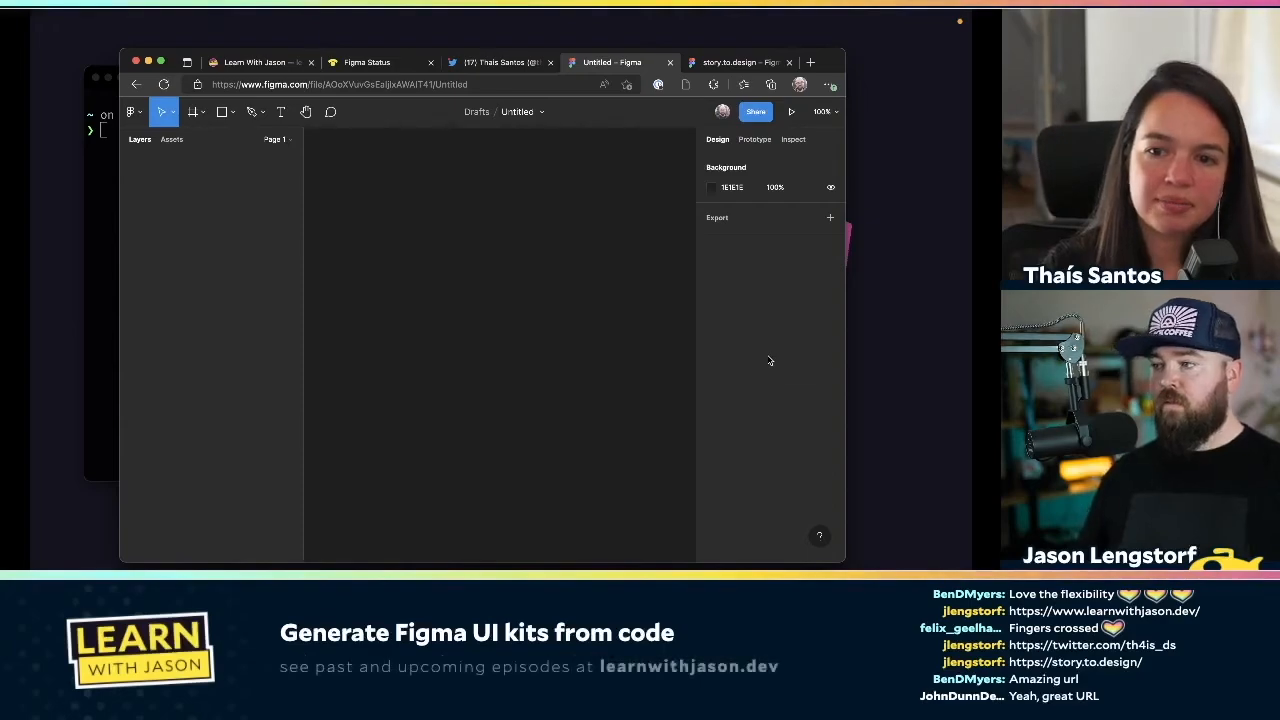
Reposition the browser window and skim the Backlight home page
drag(830, 67, 740, 12)
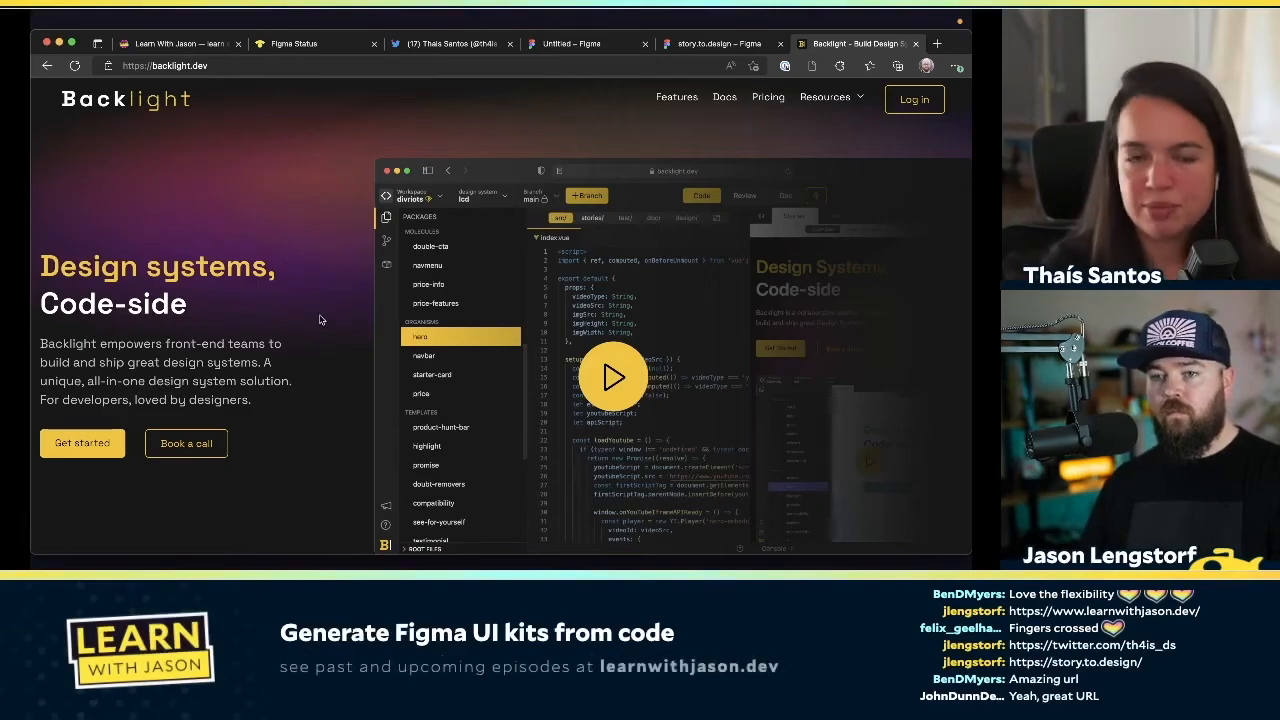
scroll(324, 334, down, 2)
scroll(324, 334, up, 2)
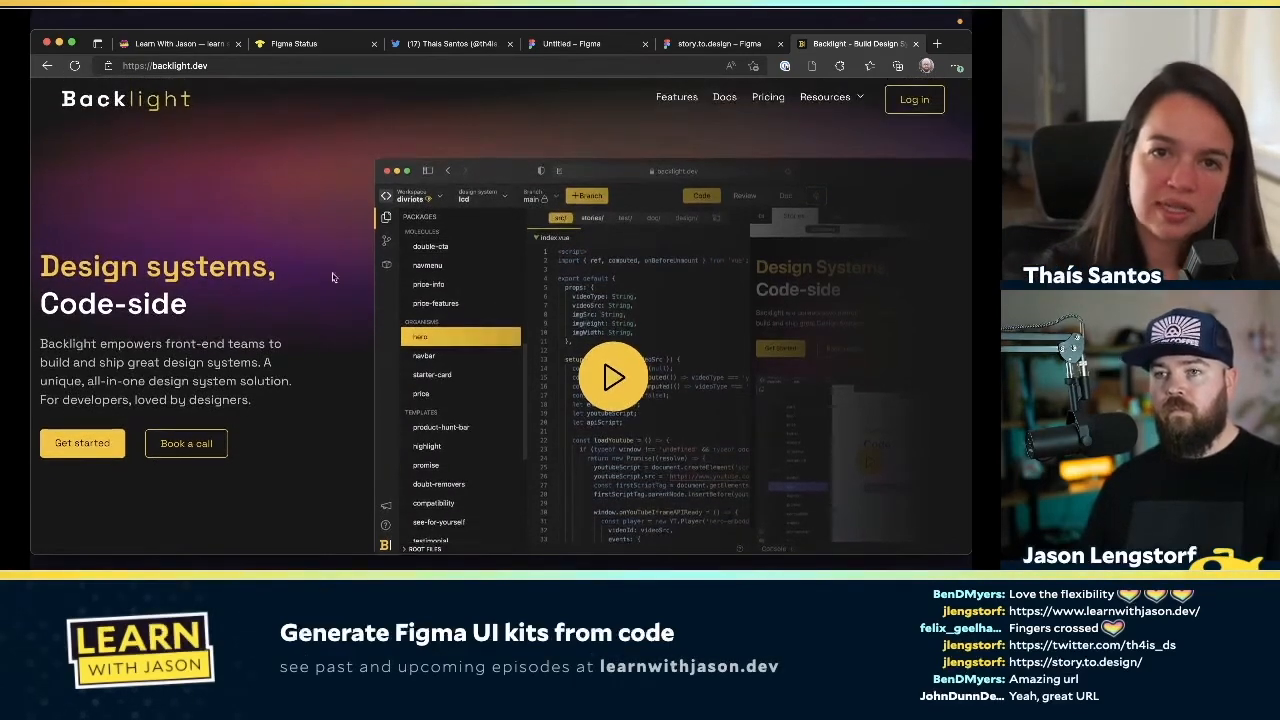
Open learnwithjason.dev in a new tab and search by the guest's first name to open the Build Your Own Design System episode
key(ctrl+t)
text(learnwithjason.dev)
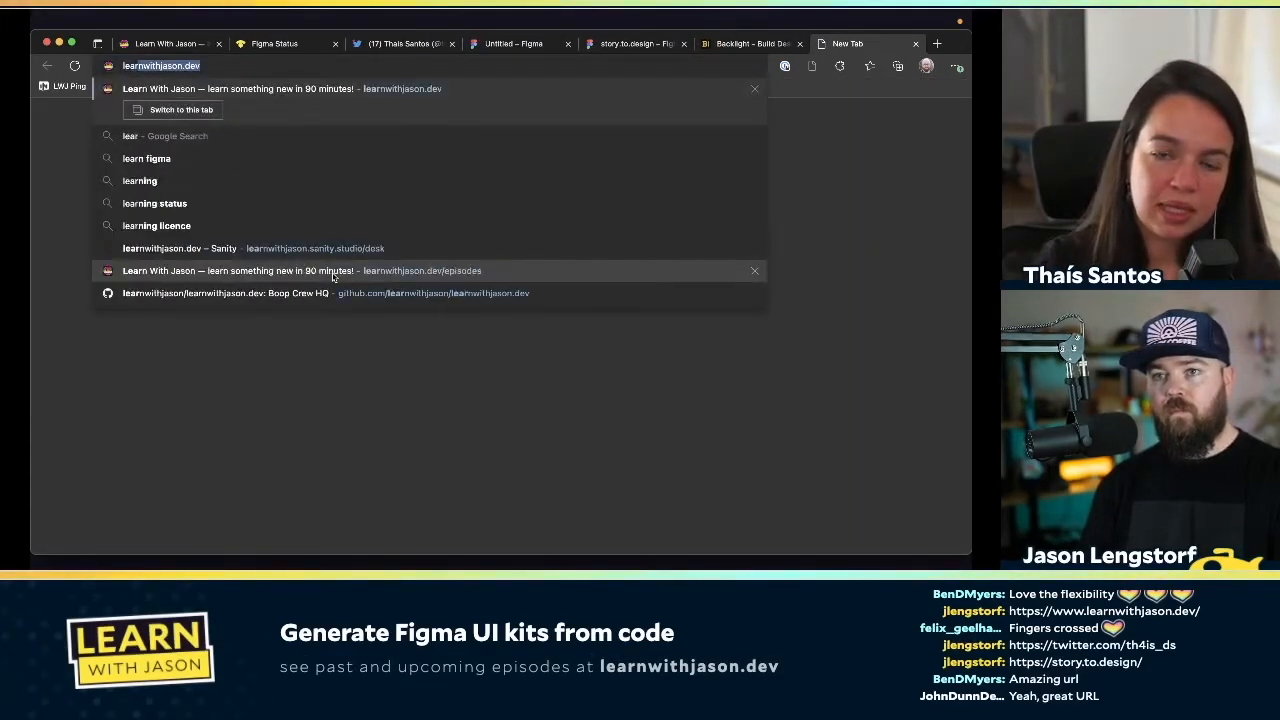
key(Return)
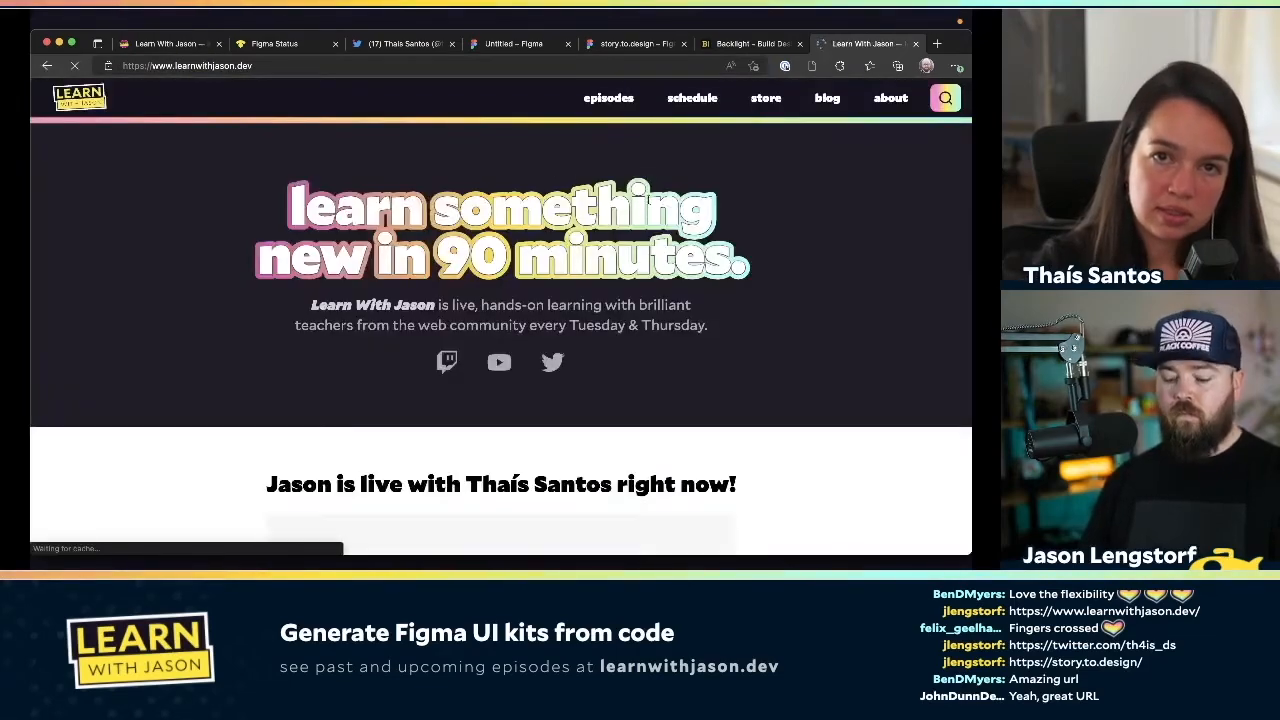
key(super+k)
text(georges)
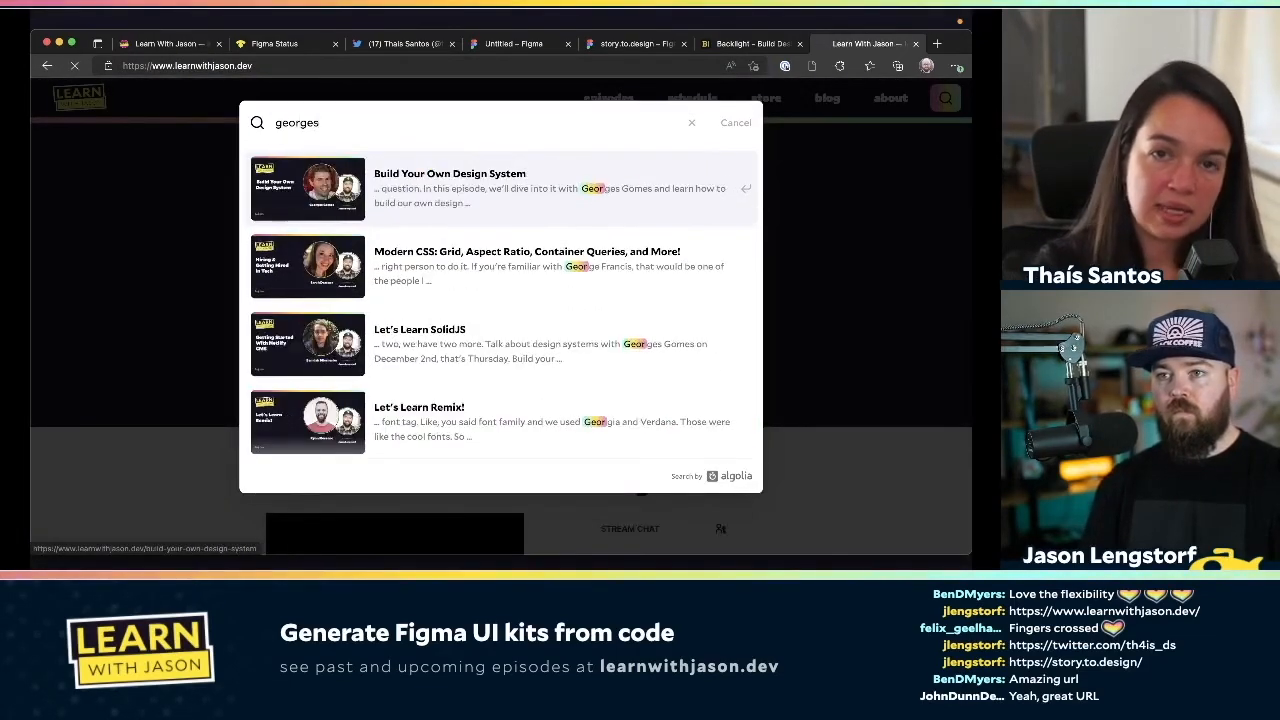
click(410, 164)
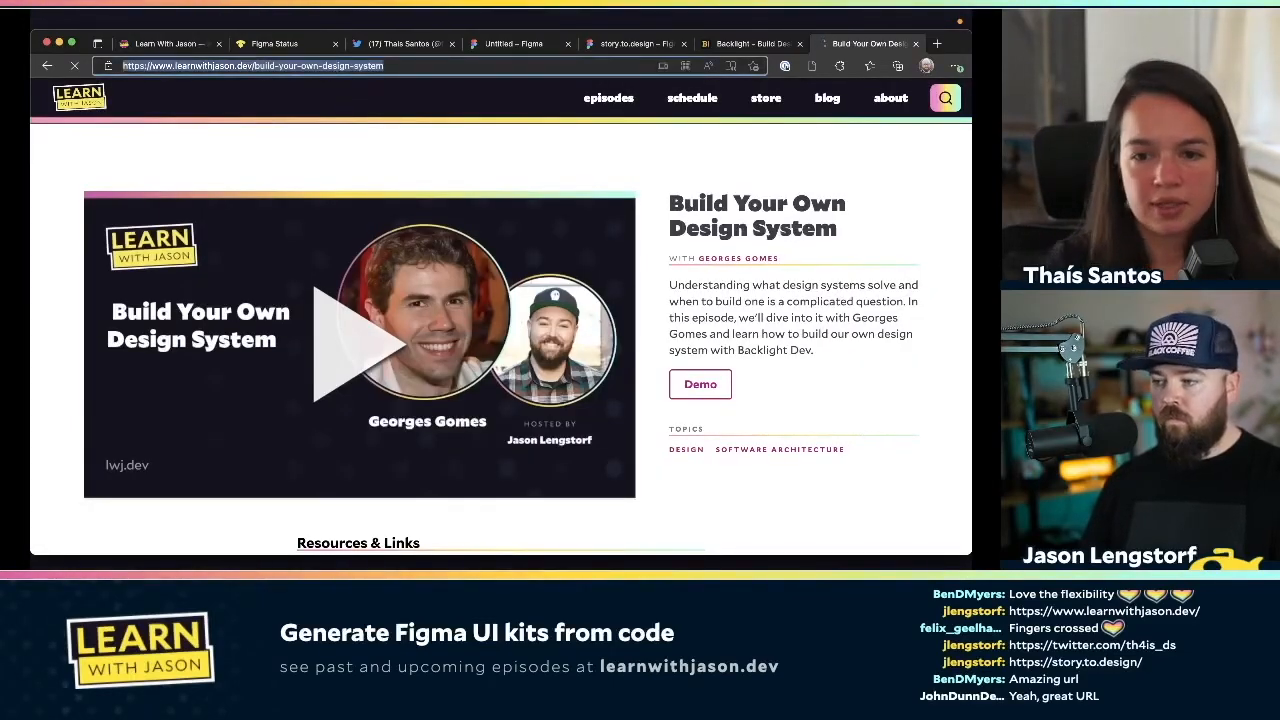
Close the Backlight tab and dismiss the cookie notice on the Audi USA home page
key(super+Tab)
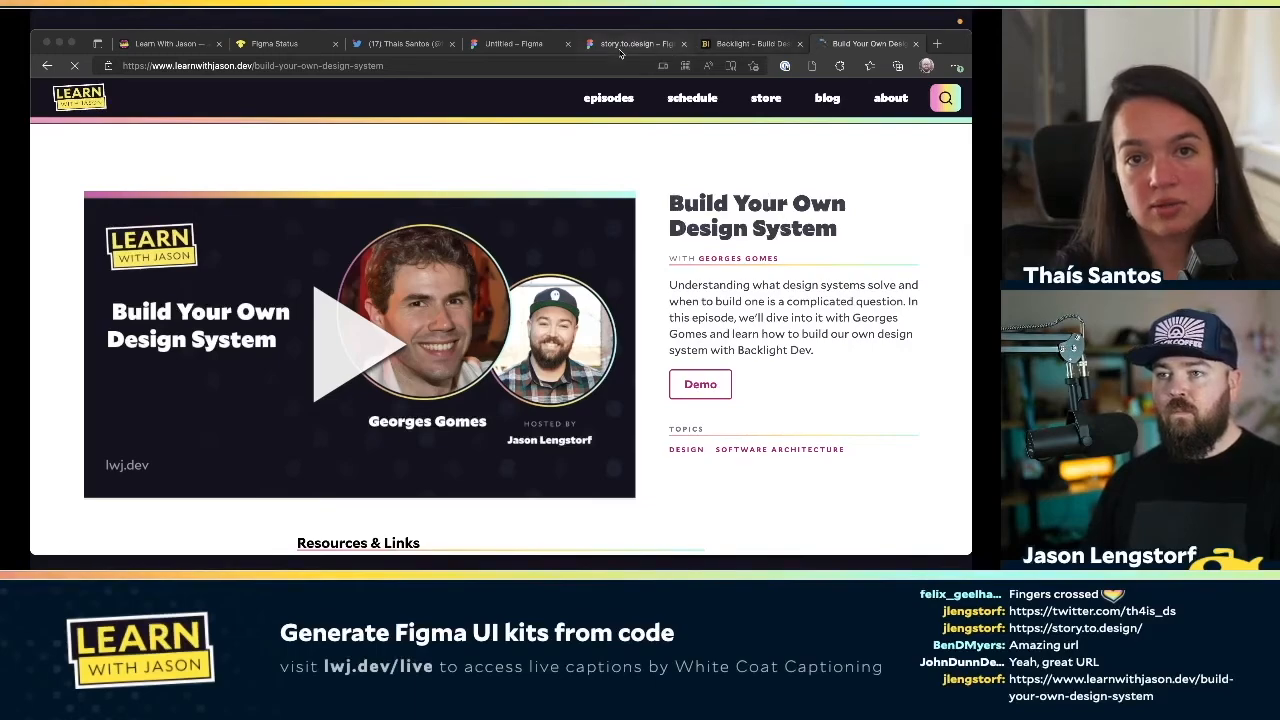
click(799, 44)
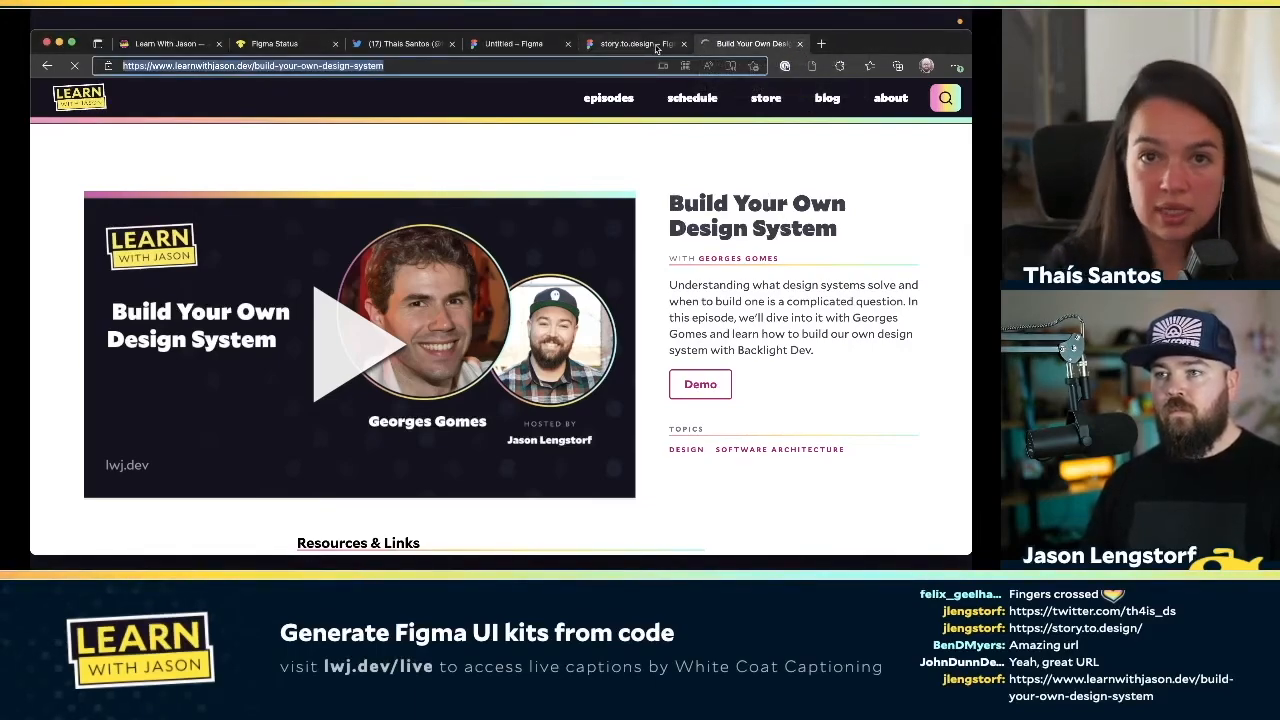
click(640, 44)
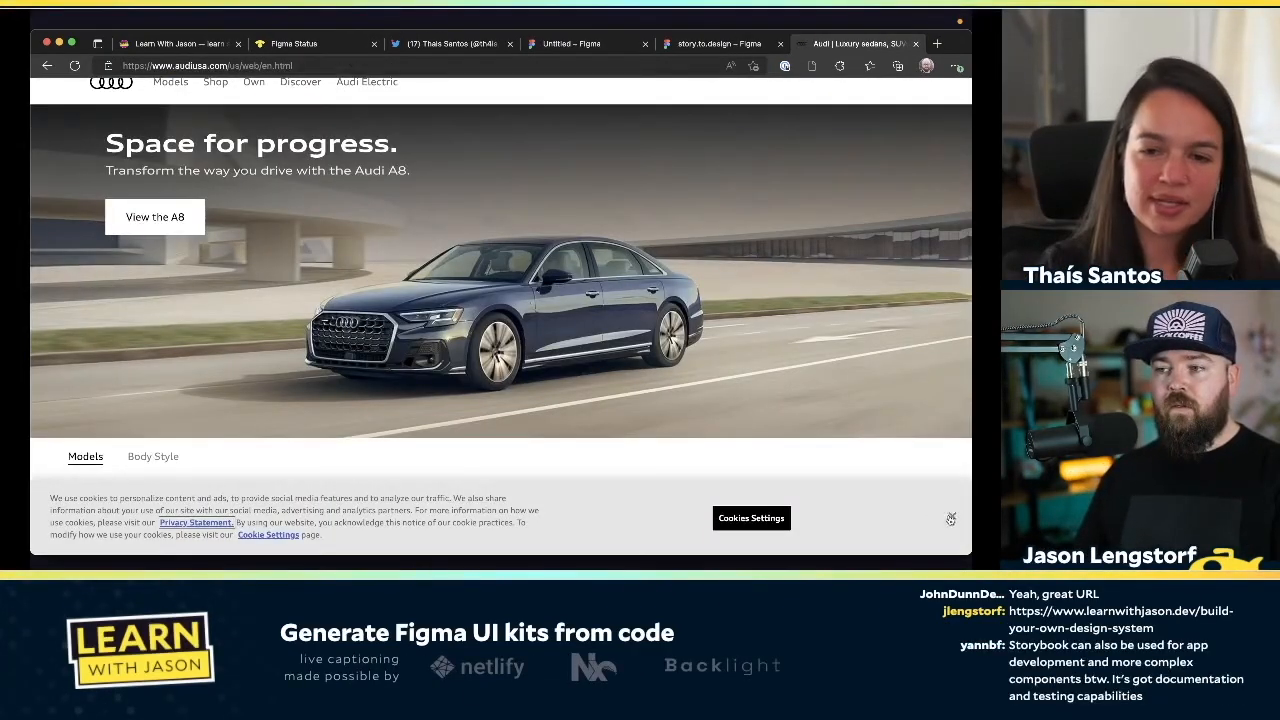
click(951, 518)
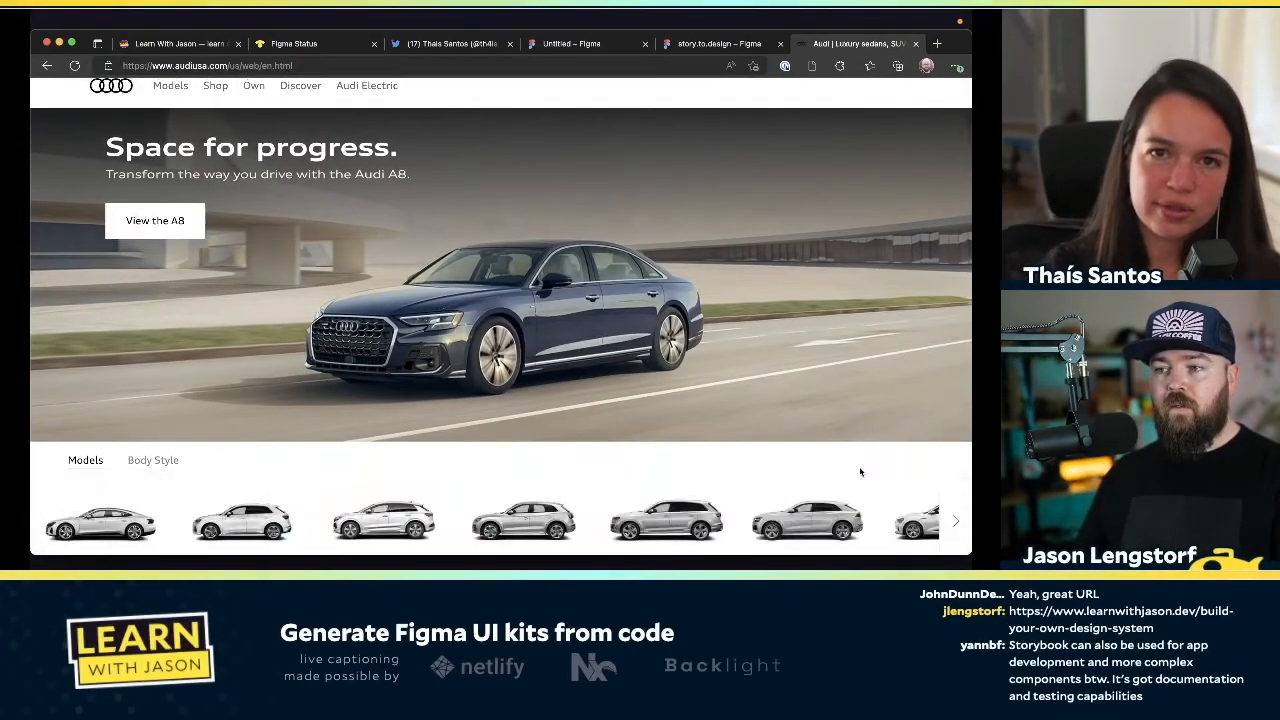
Go to the Storybook website and open the full list of Storybooks from its showcase
key(super+l)
text(storyb)
key(Return)
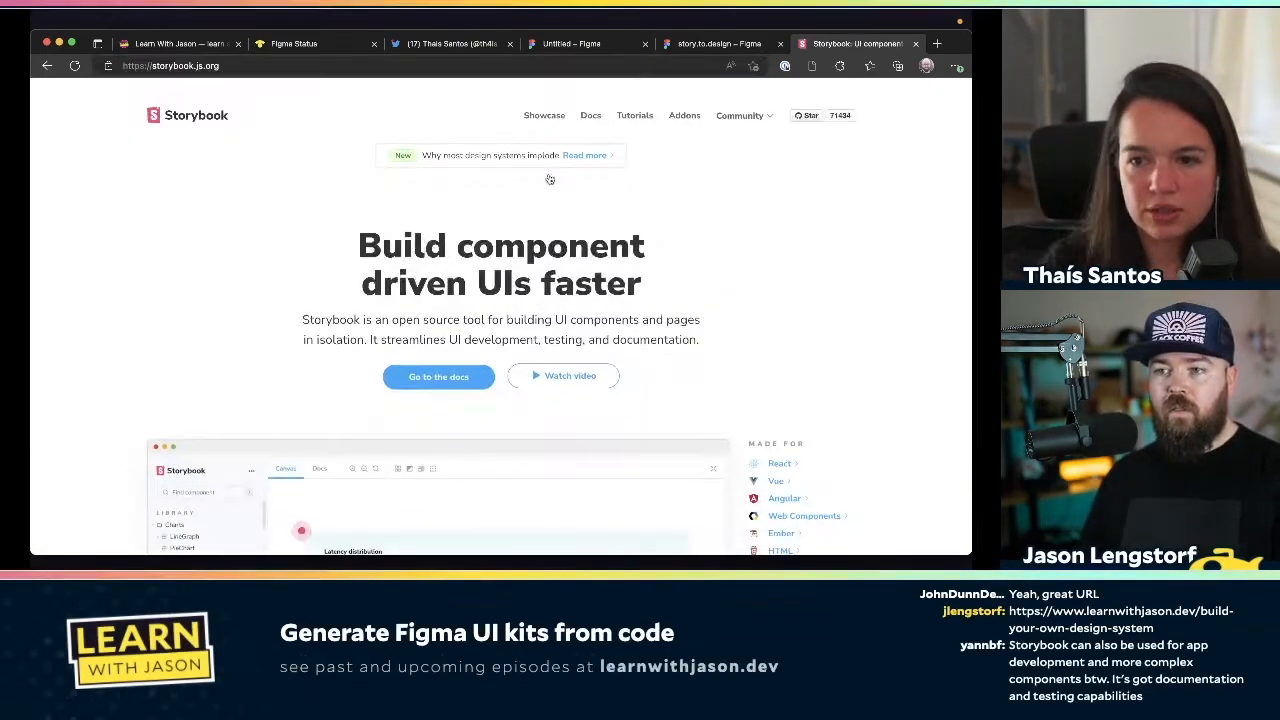
click(545, 116)
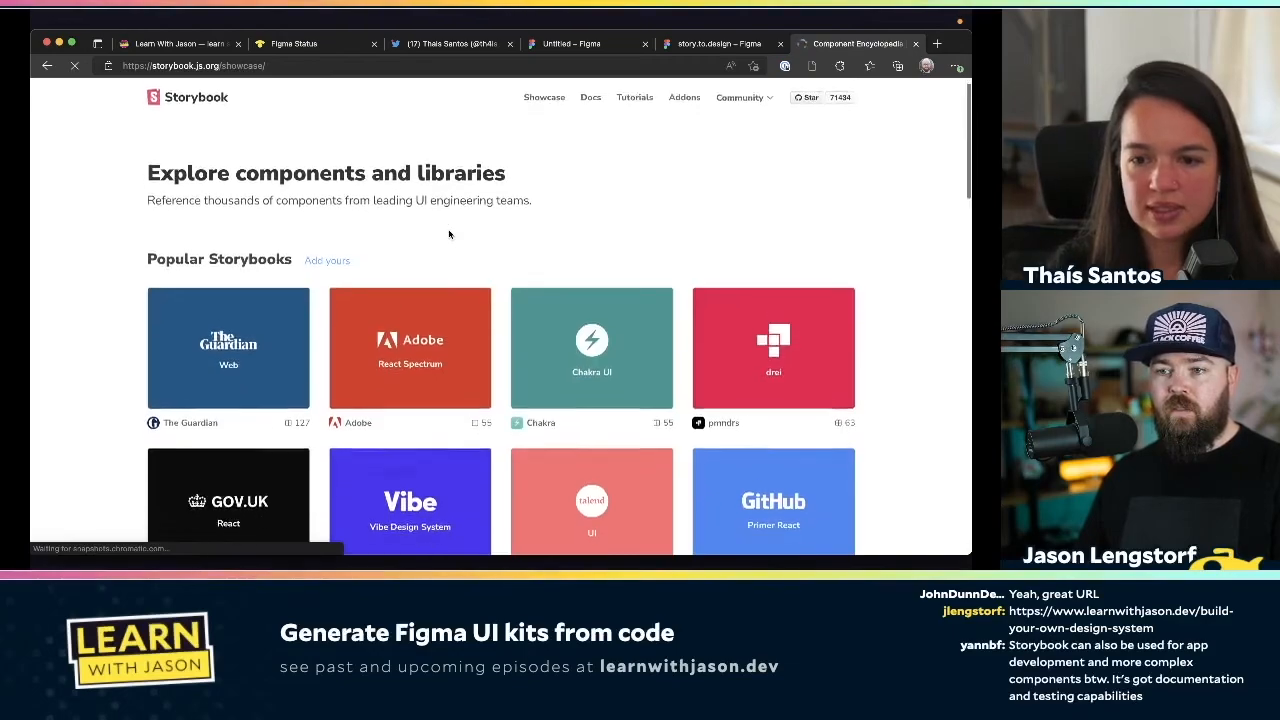
scroll(600, 260, down, 3)
scroll(737, 290, down, 2)
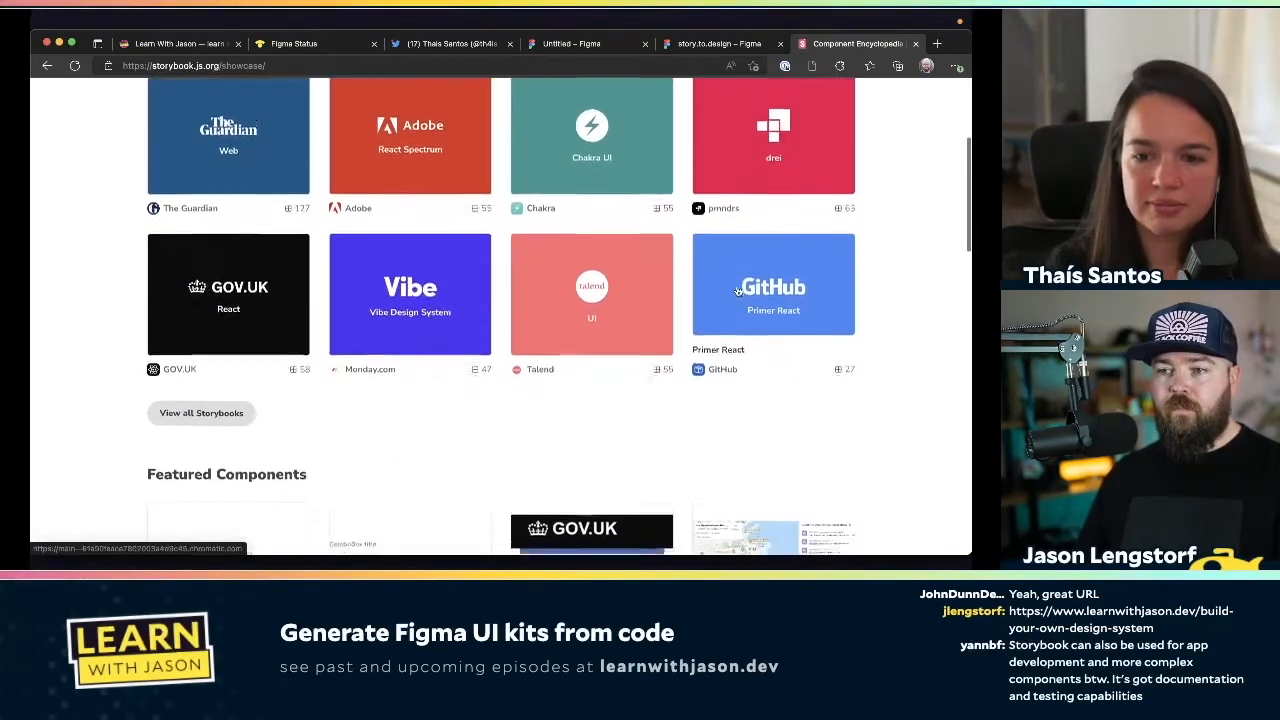
click(244, 397)
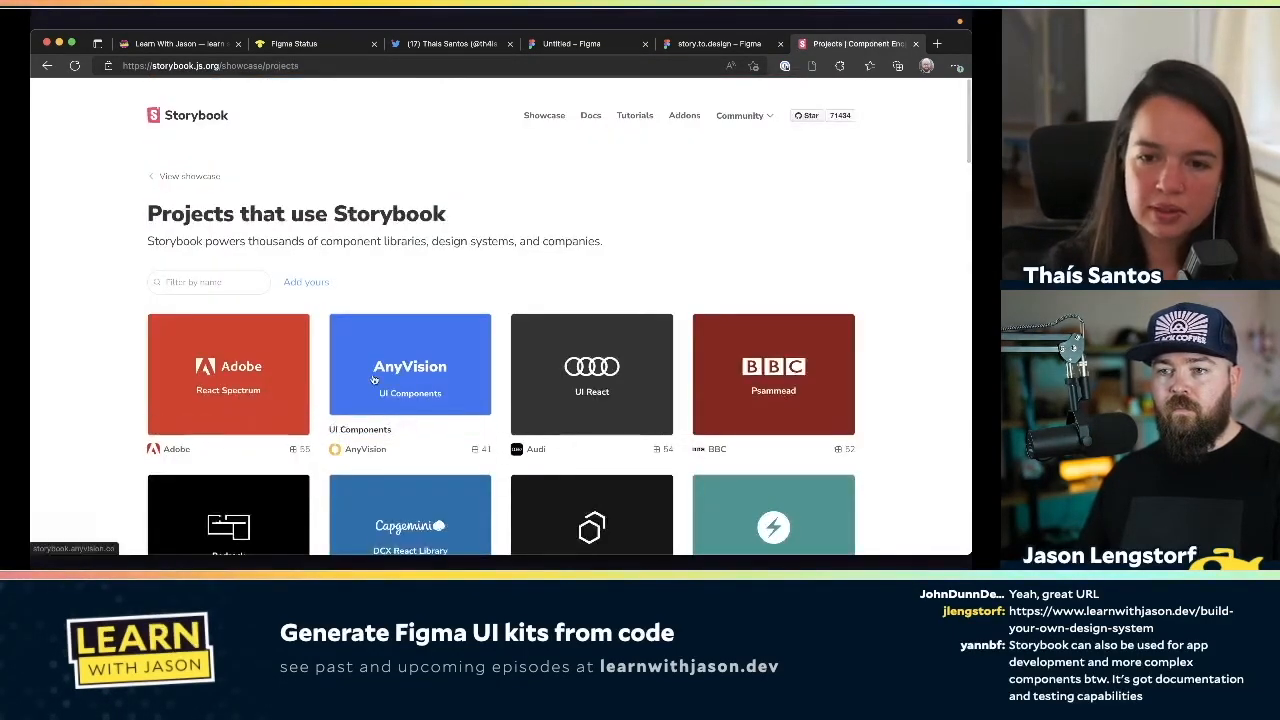
Find Audi among the projects that use Storybook and open its UI React Storybook
key(ctrl+f)
text(audi)
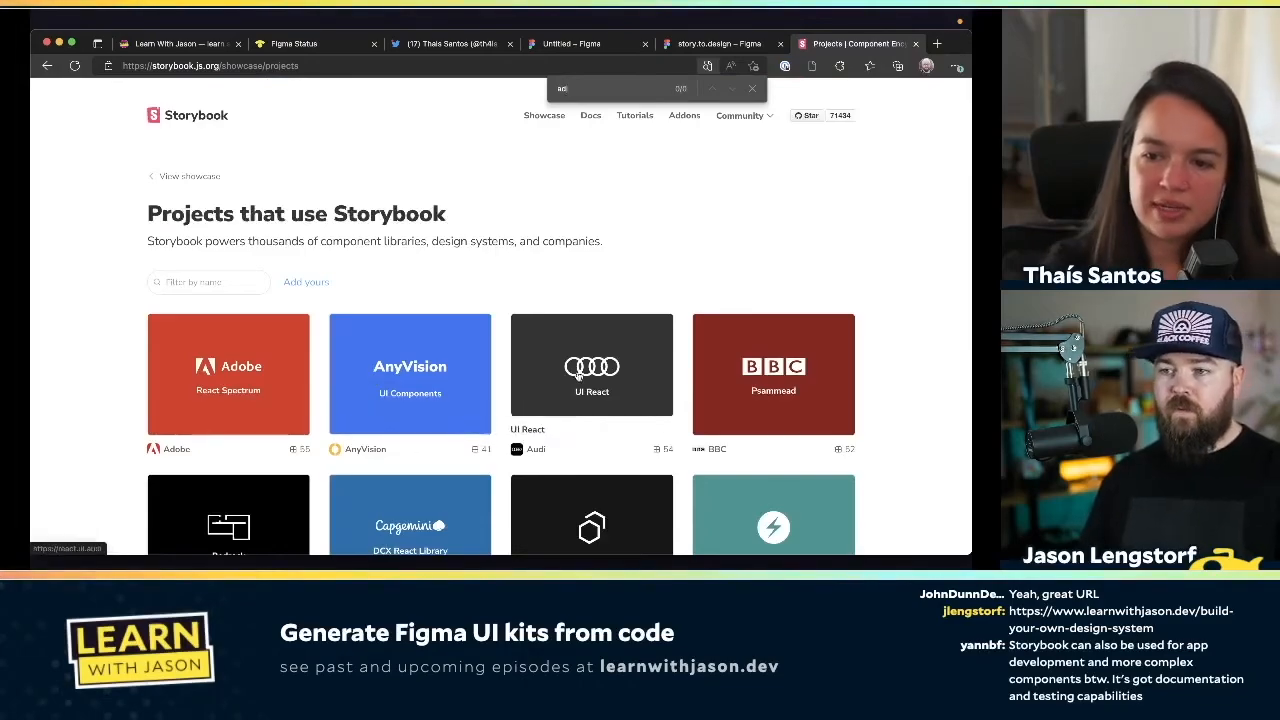
click(578, 376)
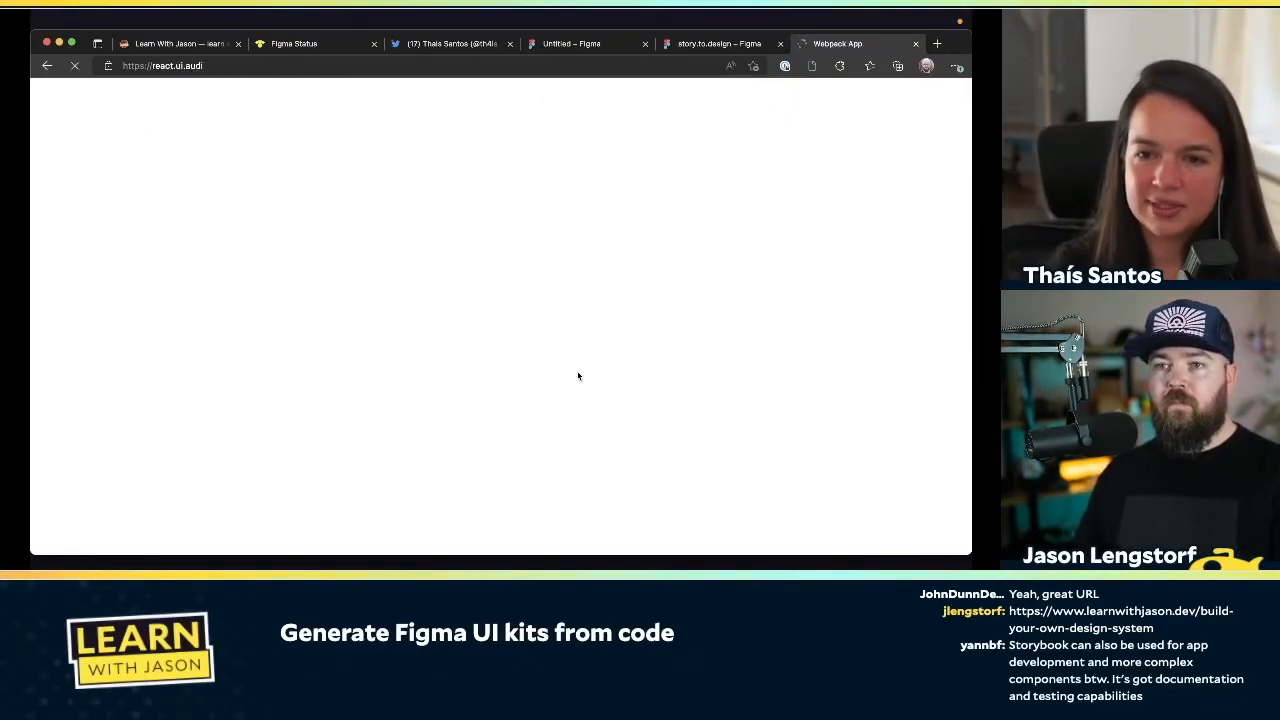
Browse the Audi component list and examine the primary, secondary and text button examples in the Buttons overview
scroll(100, 328, down, 2)
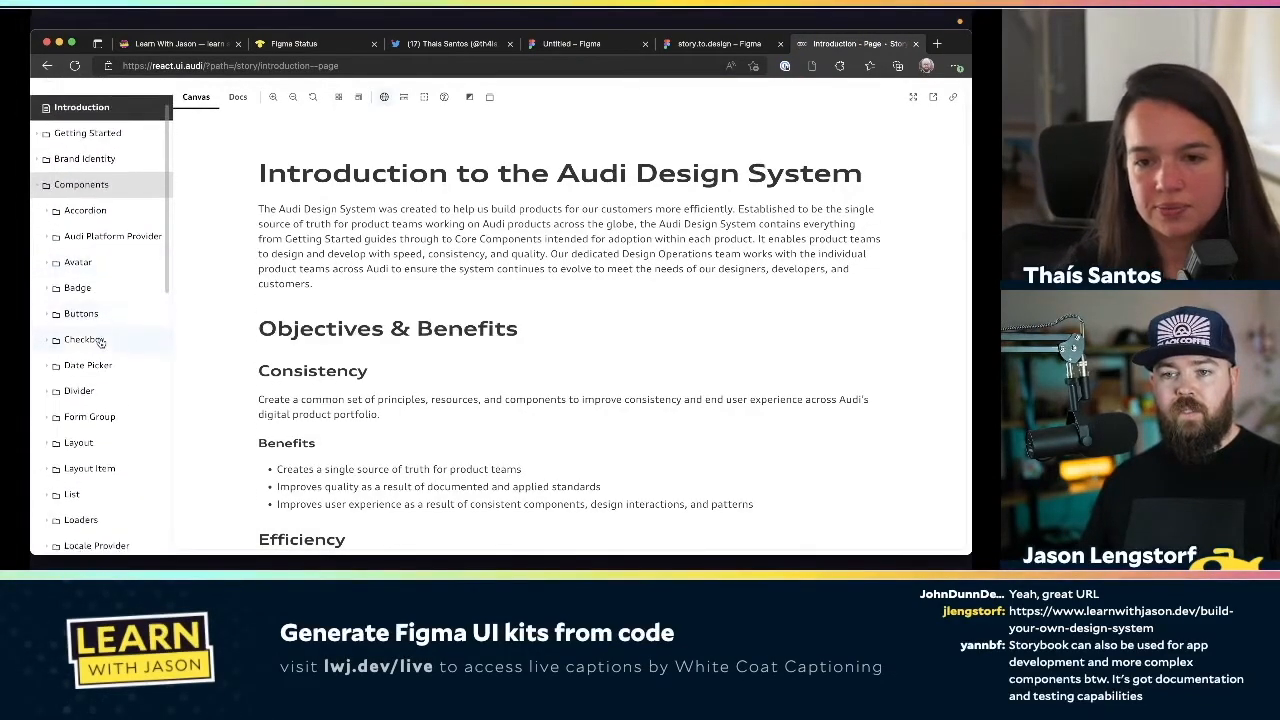
scroll(86, 391, down, 2)
scroll(86, 462, down, 2)
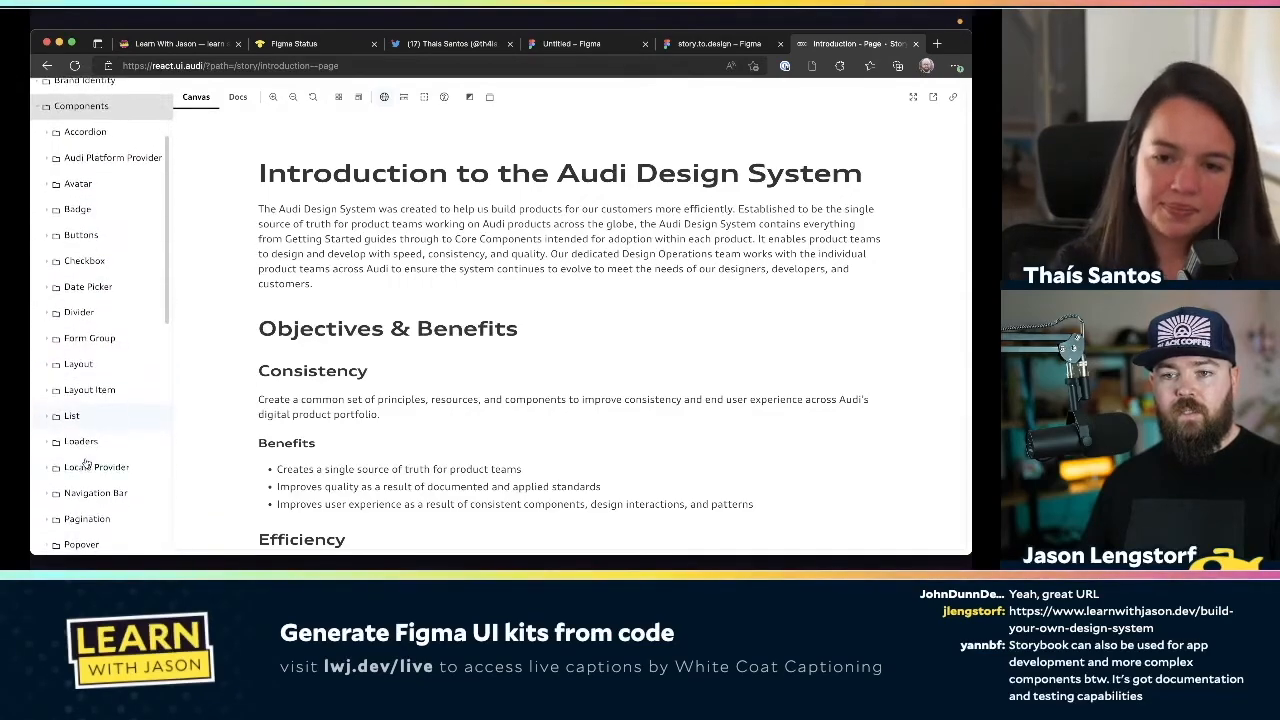
click(110, 236)
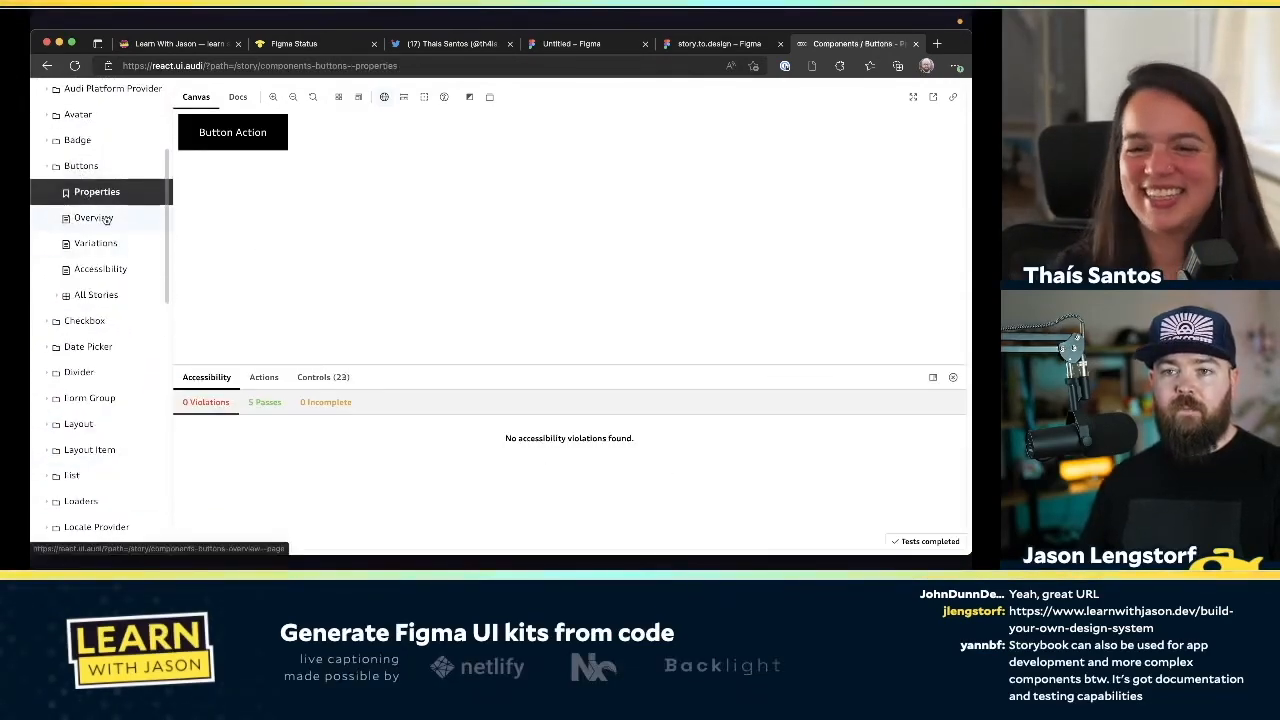
click(100, 218)
scroll(486, 298, down, 3)
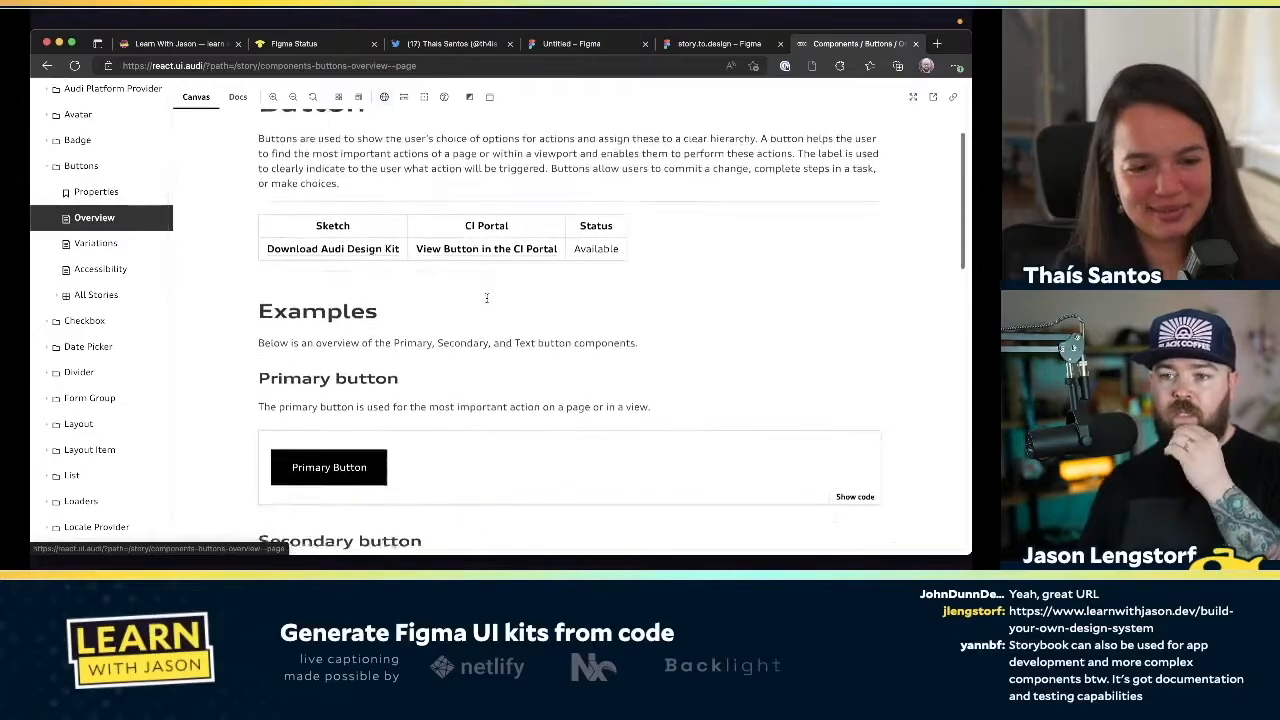
scroll(348, 380, down, 4)
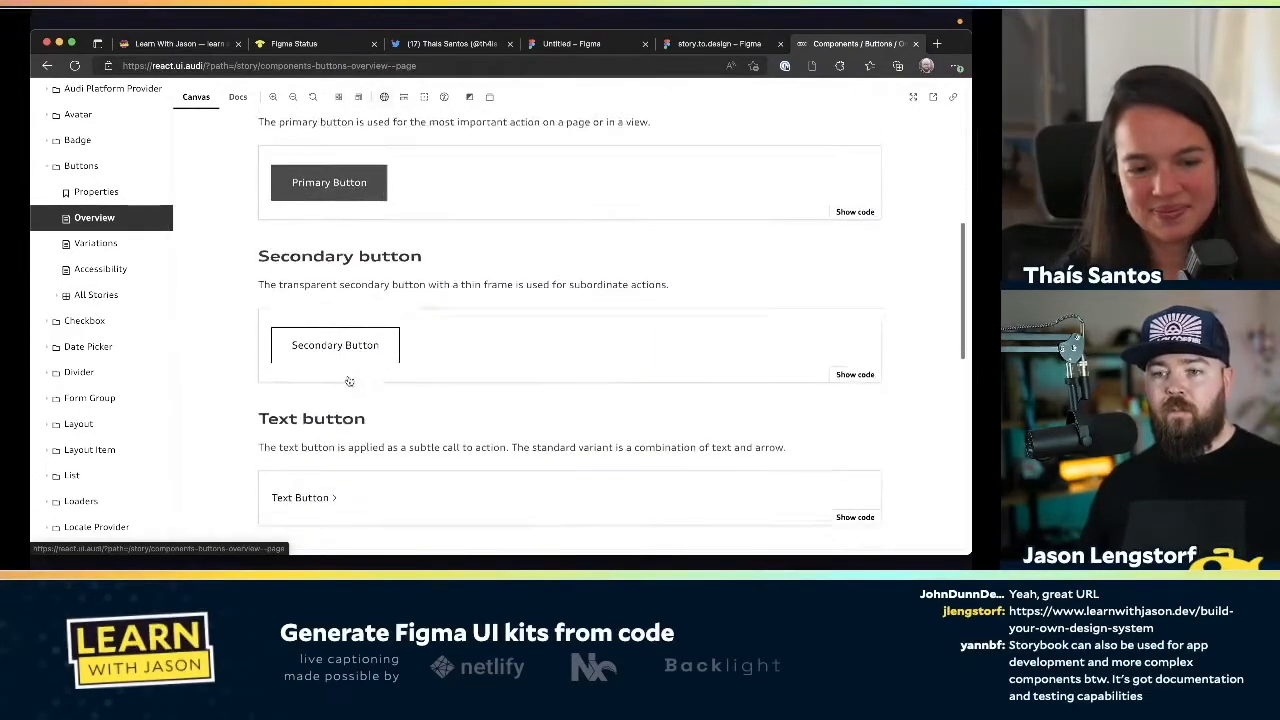
scroll(340, 303, down, 2)
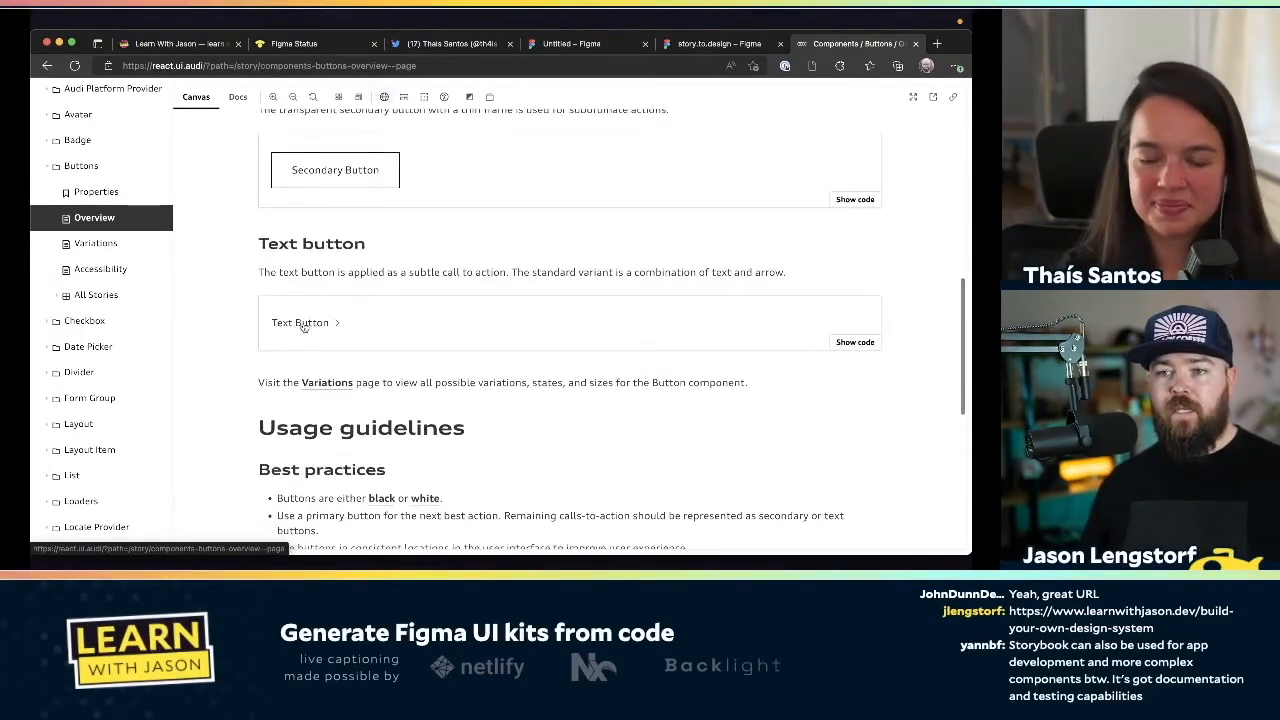
scroll(366, 322, down, 1)
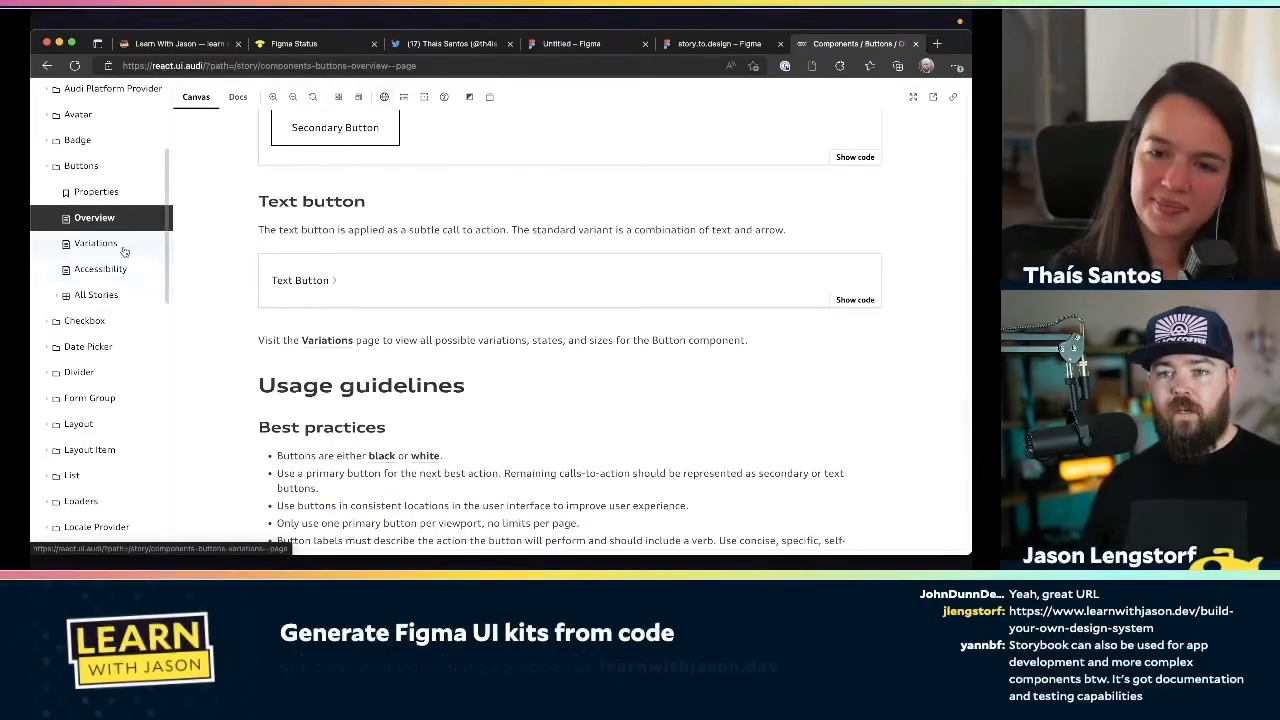
Examine the primary and secondary button states and sizes among the Buttons variations
click(327, 359)
scroll(513, 253, up, 3)
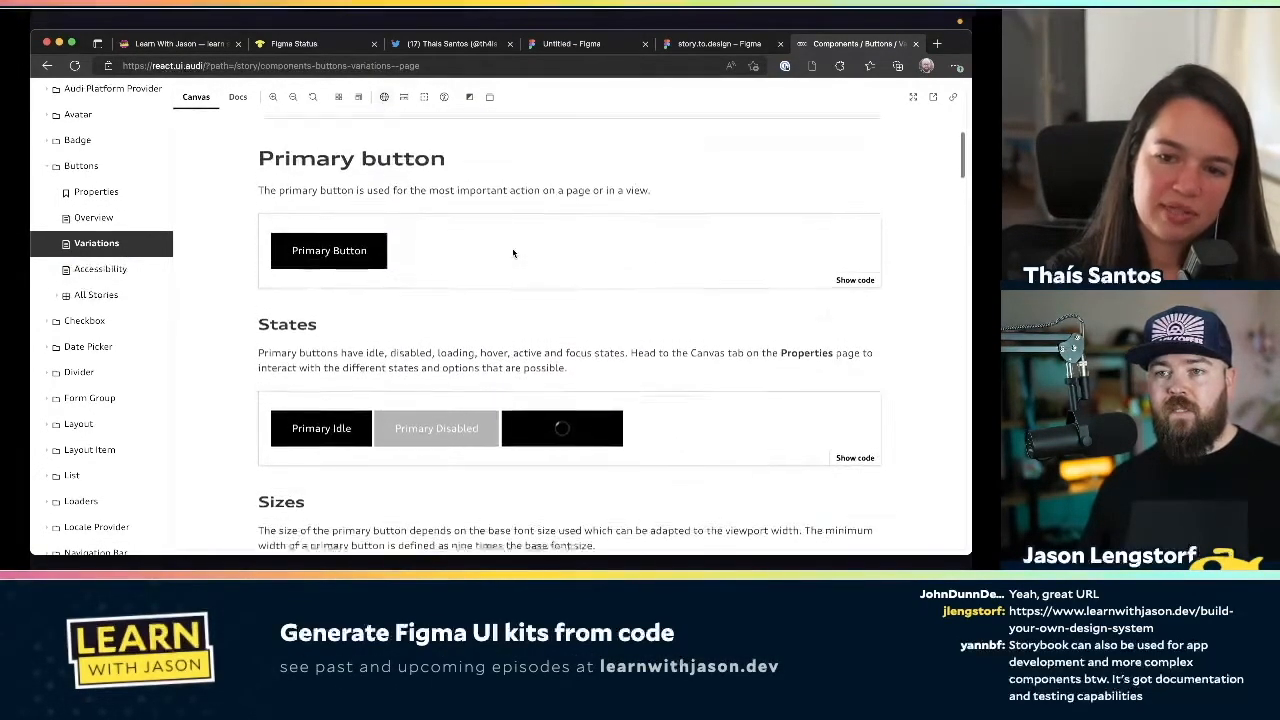
scroll(513, 253, down, 5)
scroll(513, 253, down, 3)
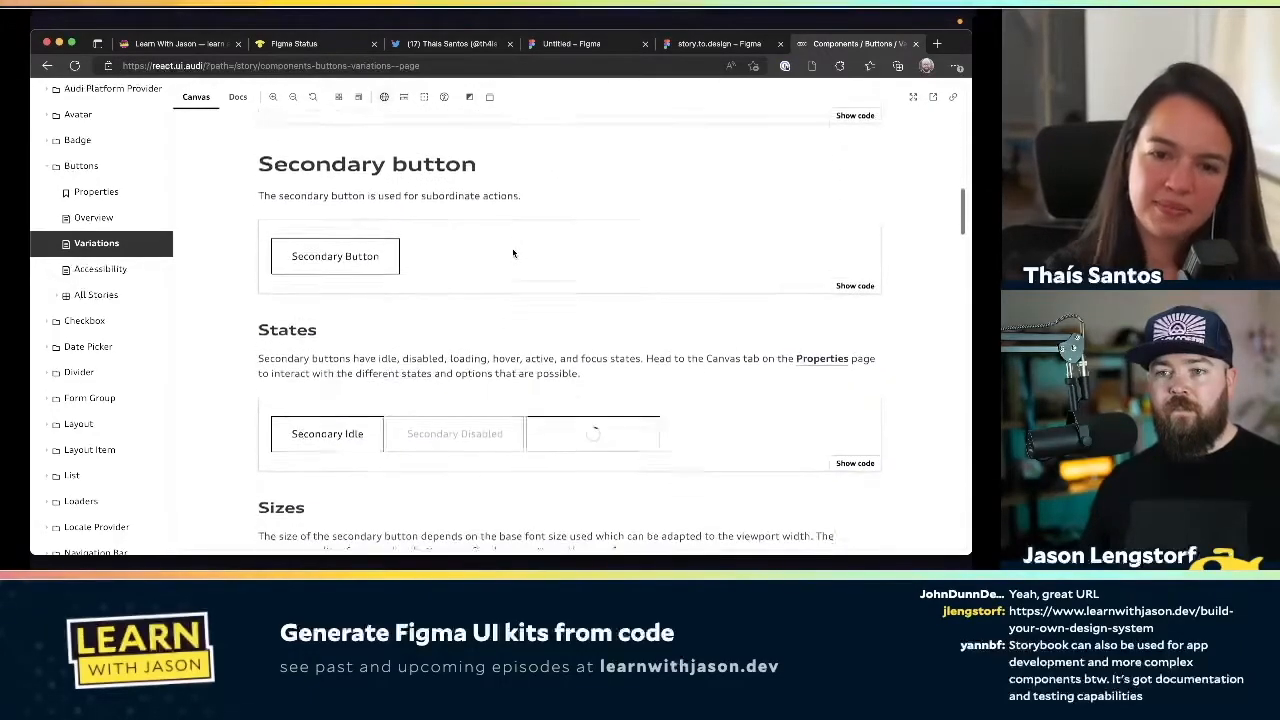
scroll(686, 278, down, 2)
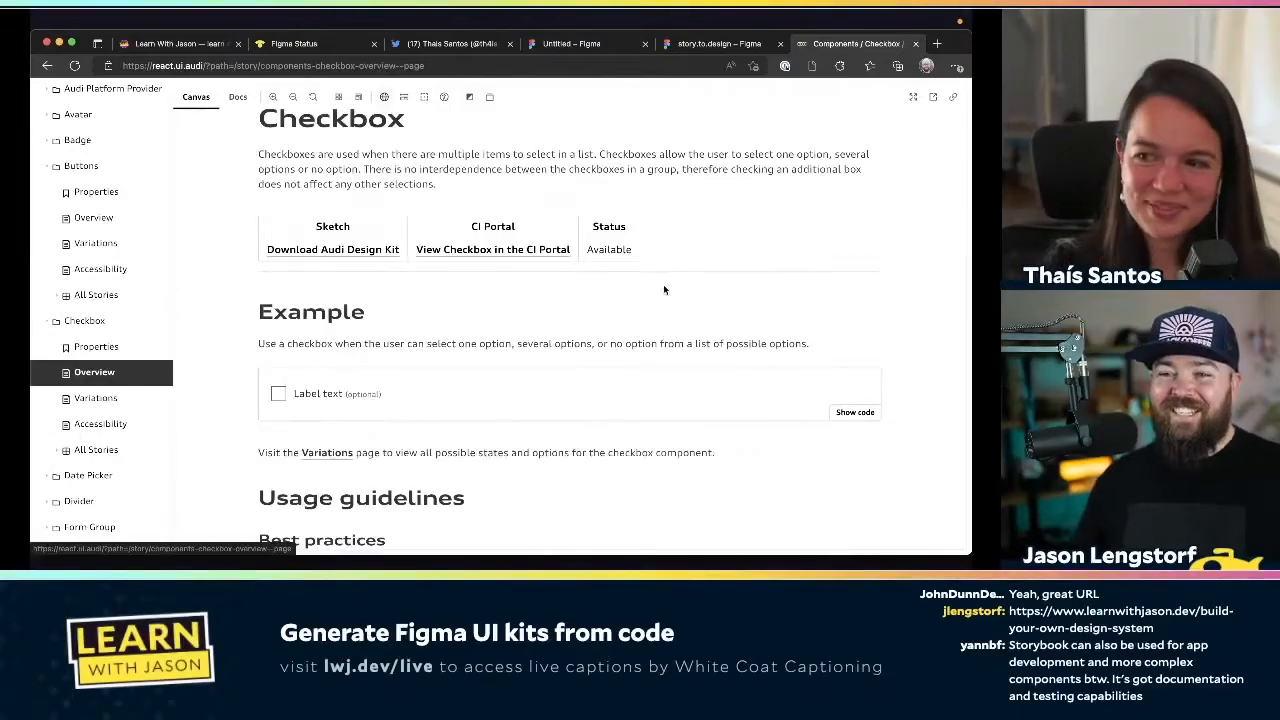
Tick the example checkbox in the Checkbox overview, and review the states, options and available props in its variations
scroll(480, 320, down, 2)
click(280, 331)
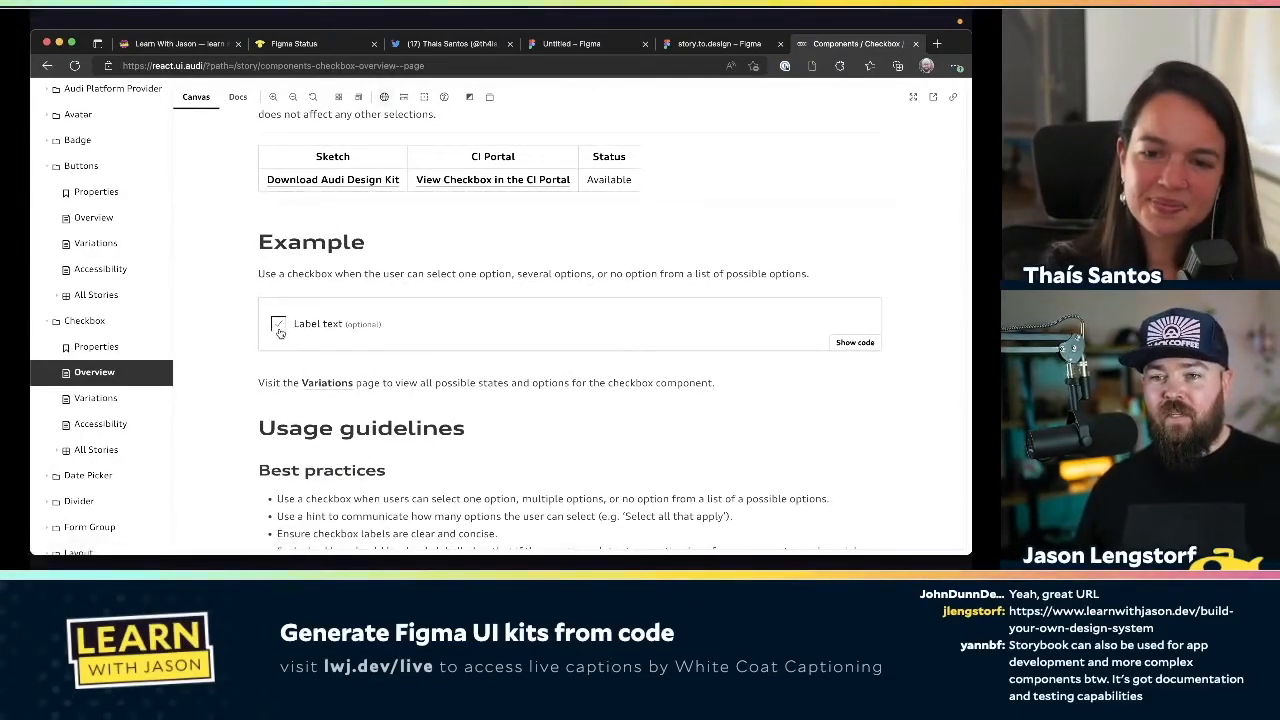
click(97, 398)
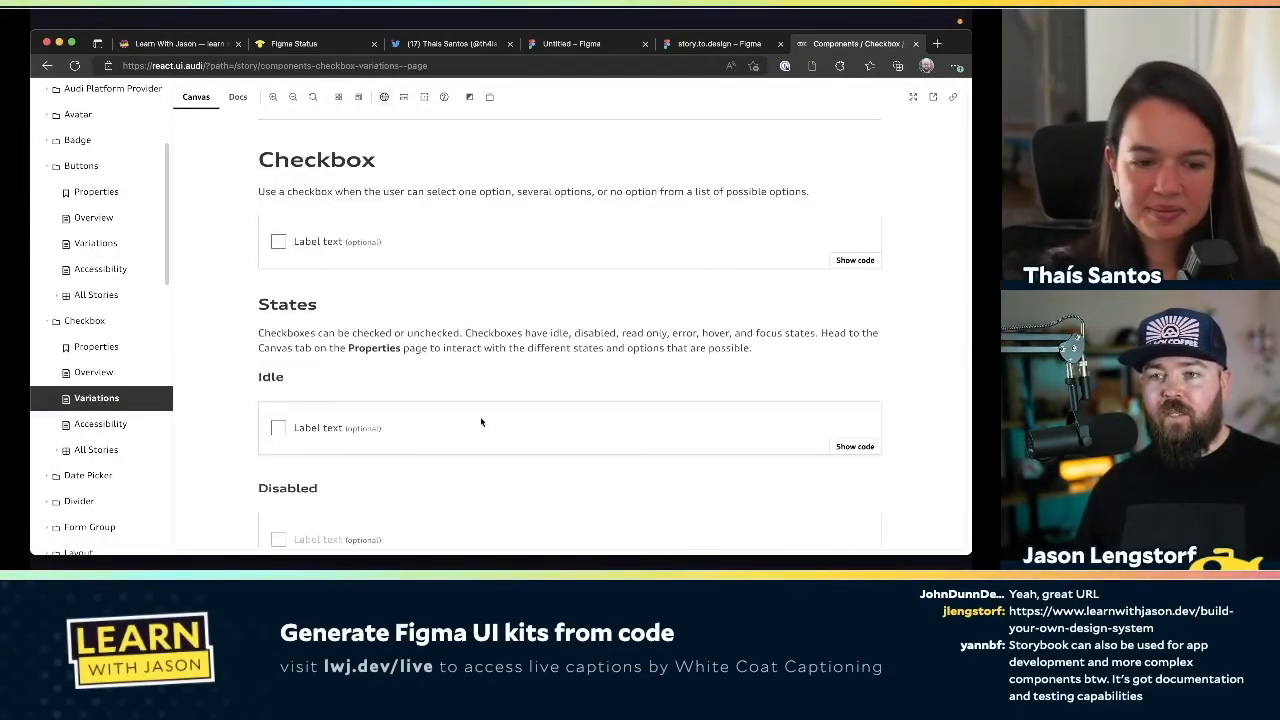
scroll(352, 334, down, 7)
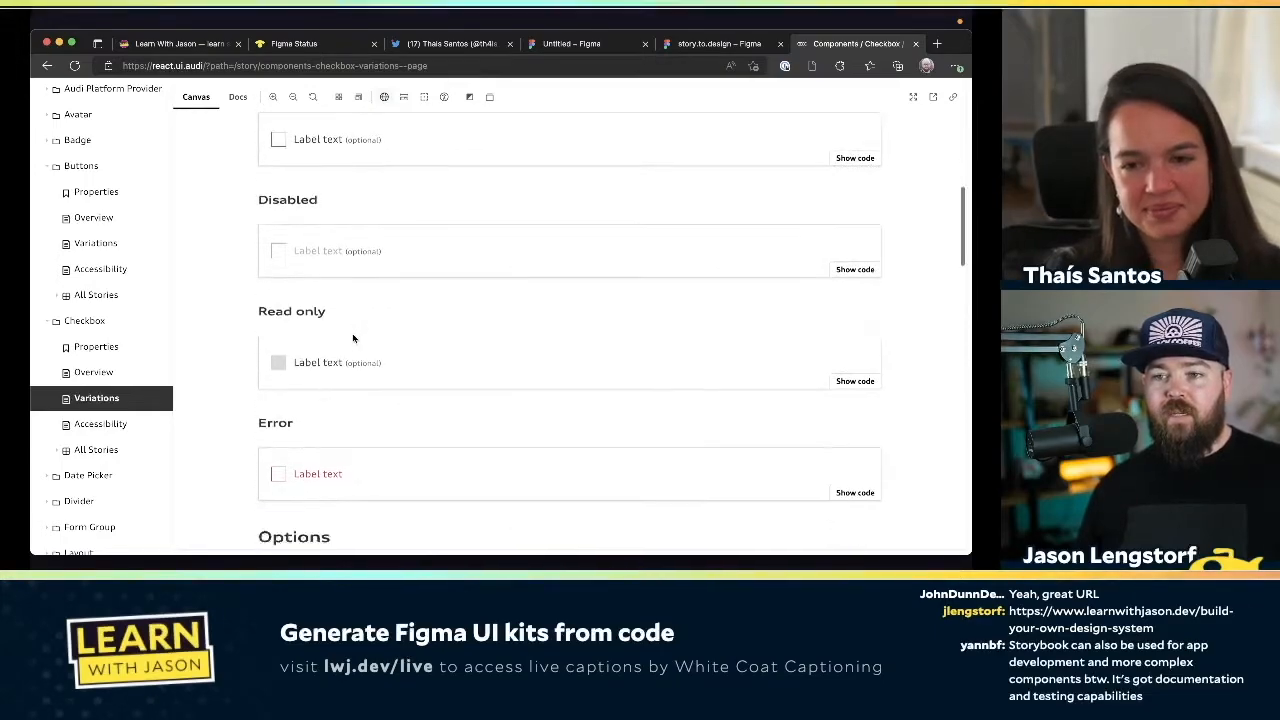
scroll(367, 424, down, 6)
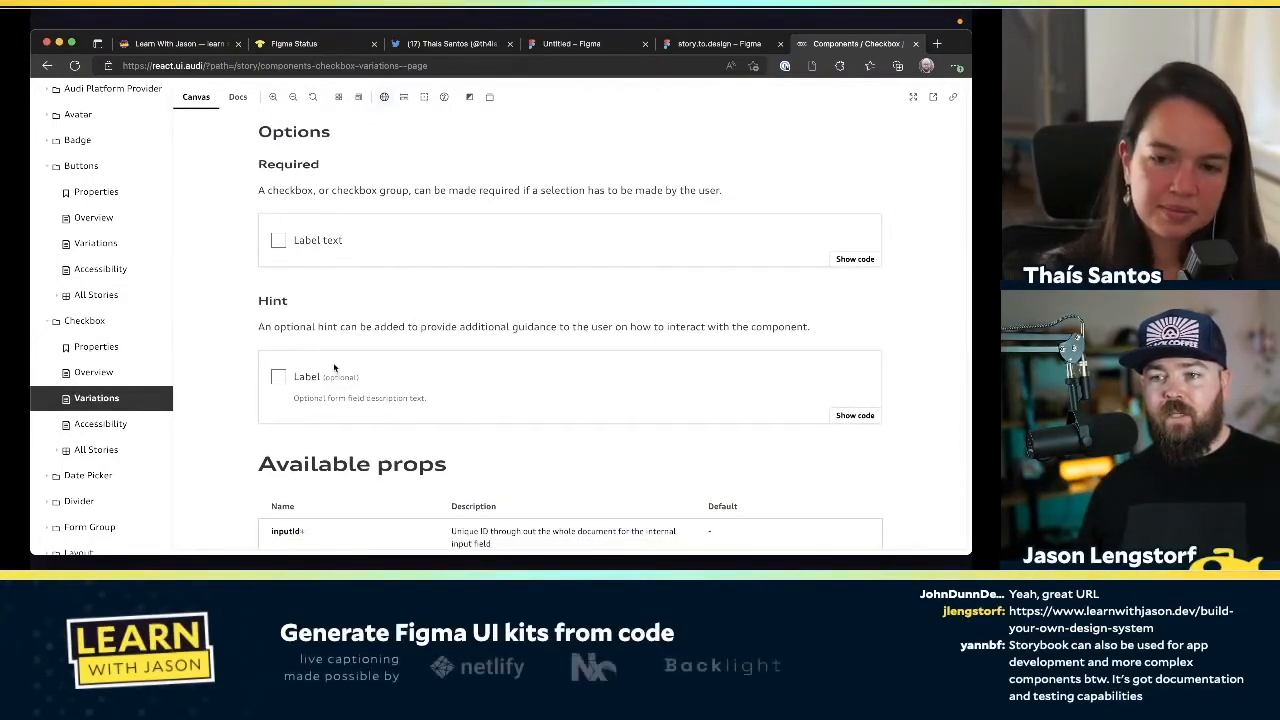
scroll(334, 368, down, 9)
scroll(333, 362, down, 9)
scroll(431, 330, up, 18)
scroll(431, 330, up, 9)
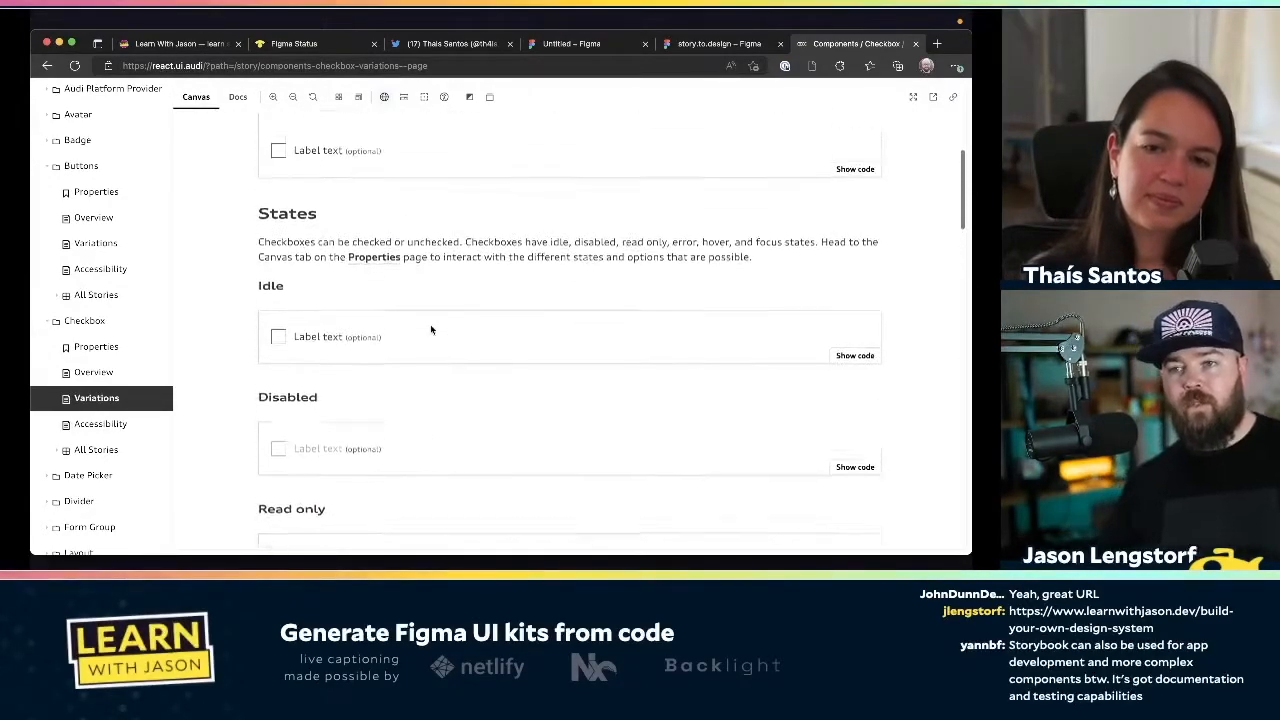
scroll(431, 330, up, 4)
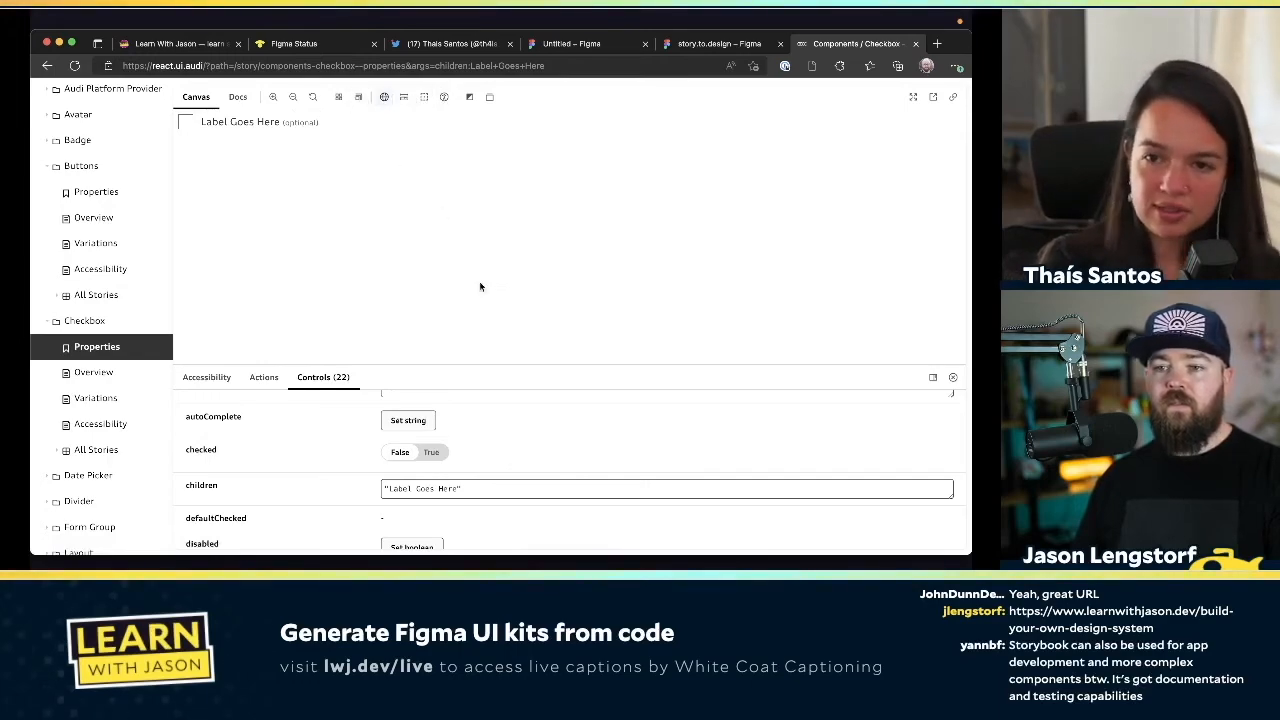
Look through the controls and actions available for the Checkbox component's Properties story
scroll(288, 425, down, 15)
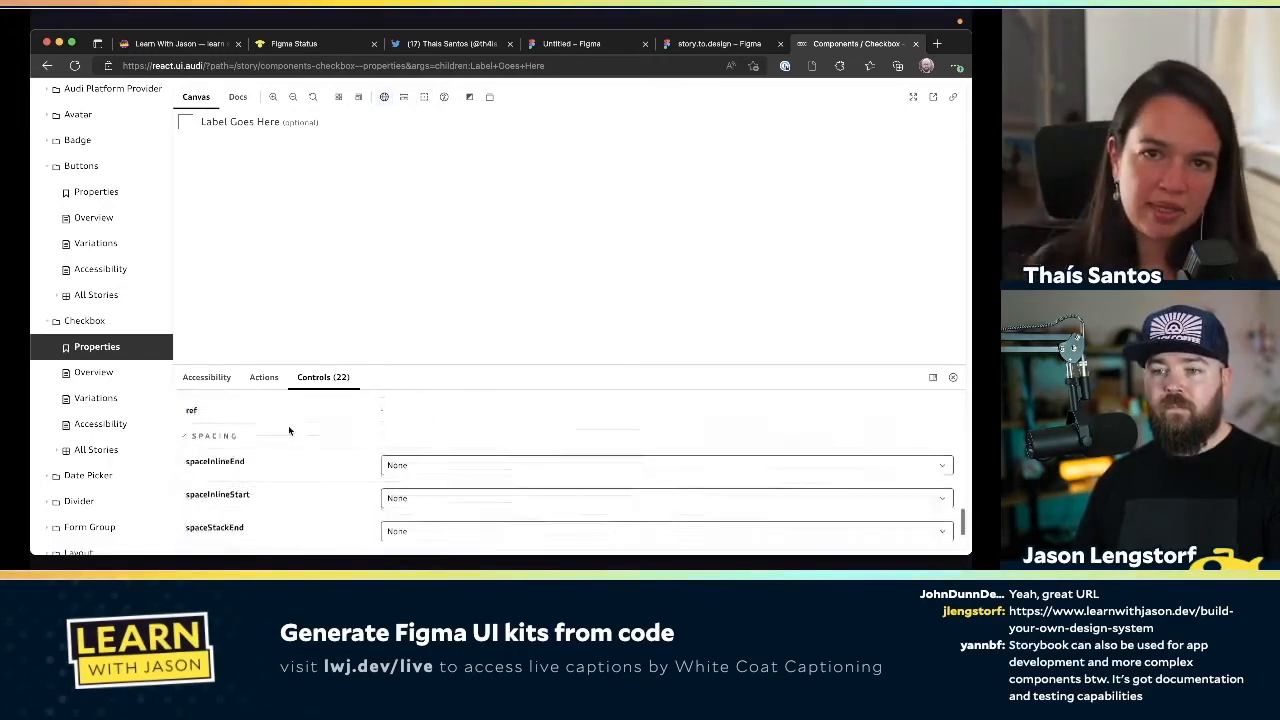
click(265, 378)
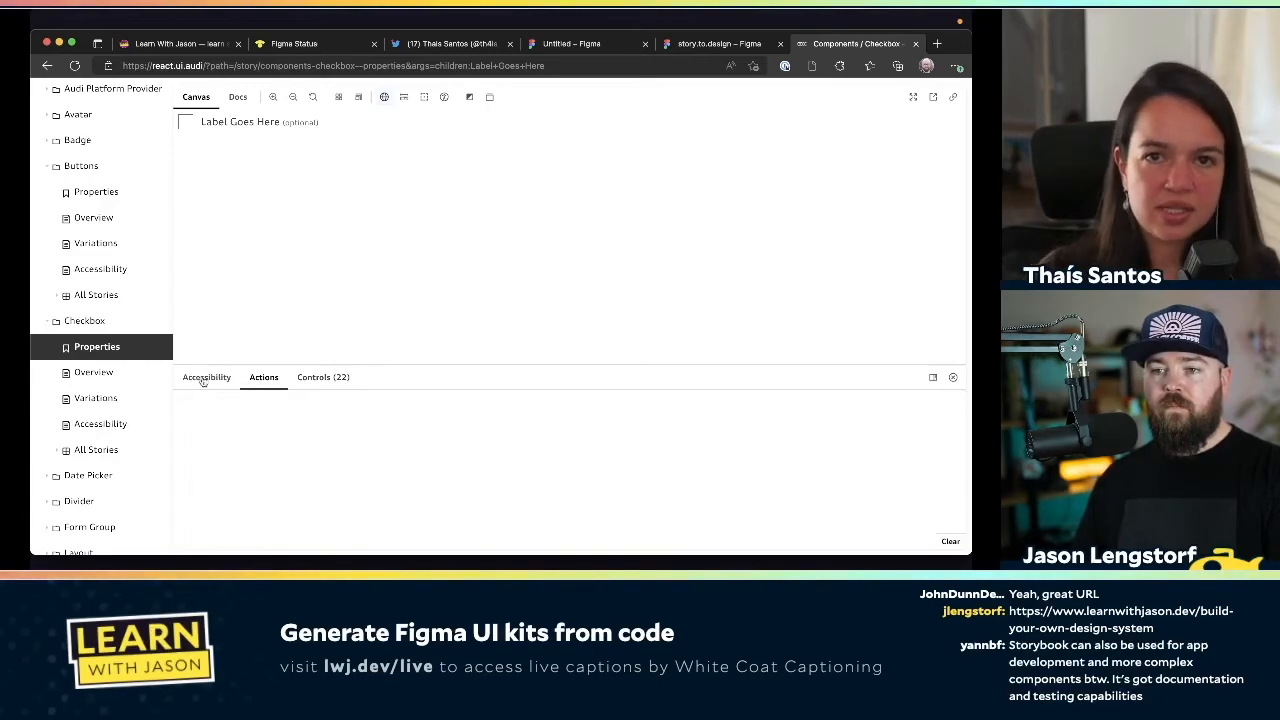
click(314, 378)
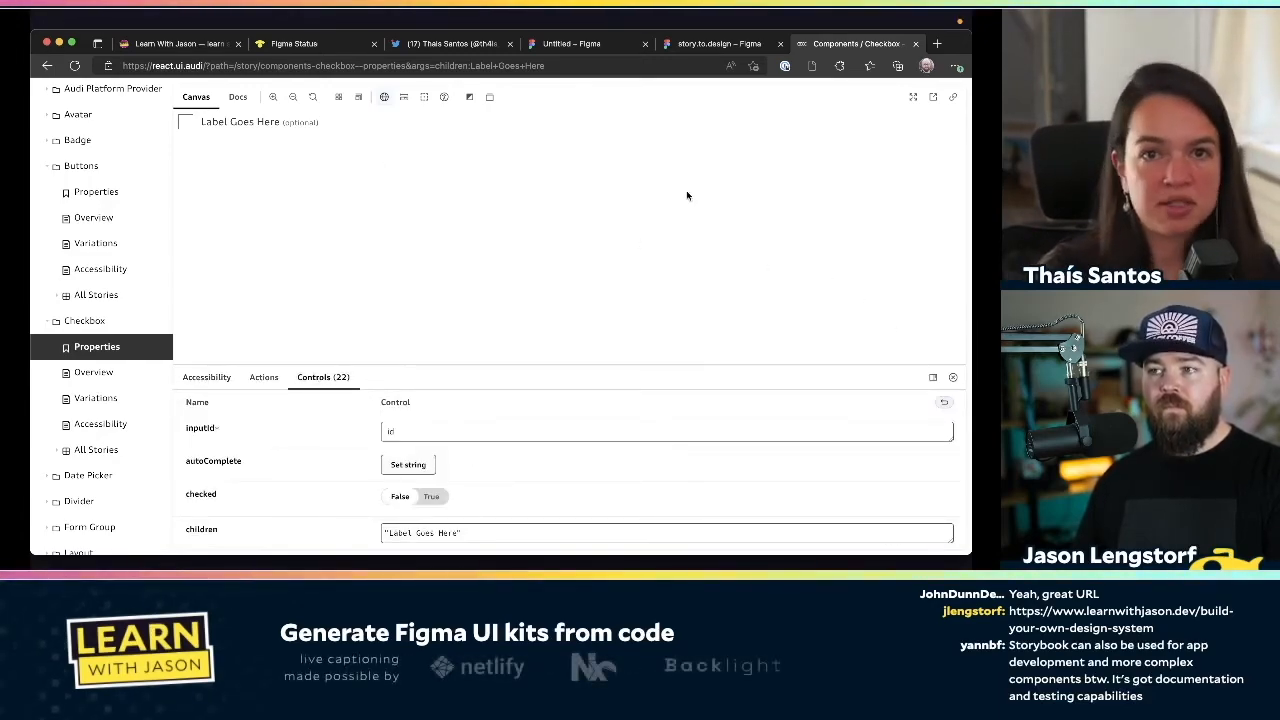
View the docs for the Checkbox Properties story, and launch the story.to.design plugin in the untitled Figma file
click(237, 97)
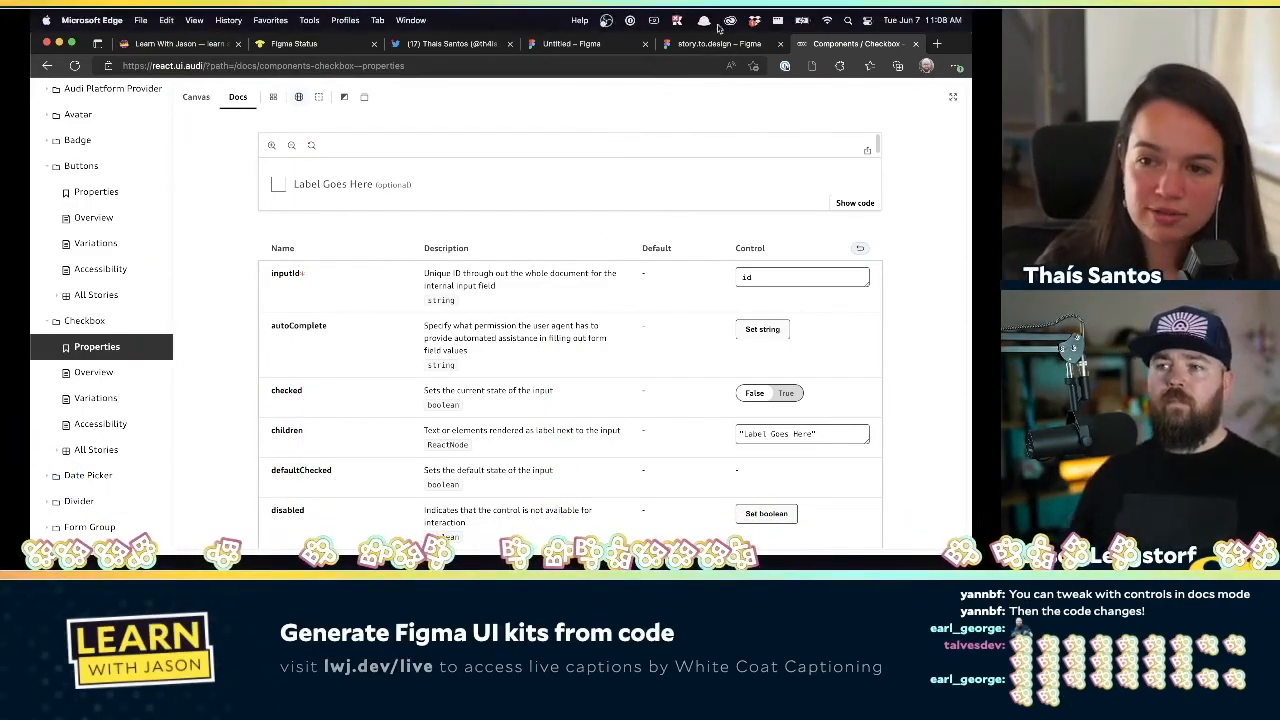
click(613, 46)
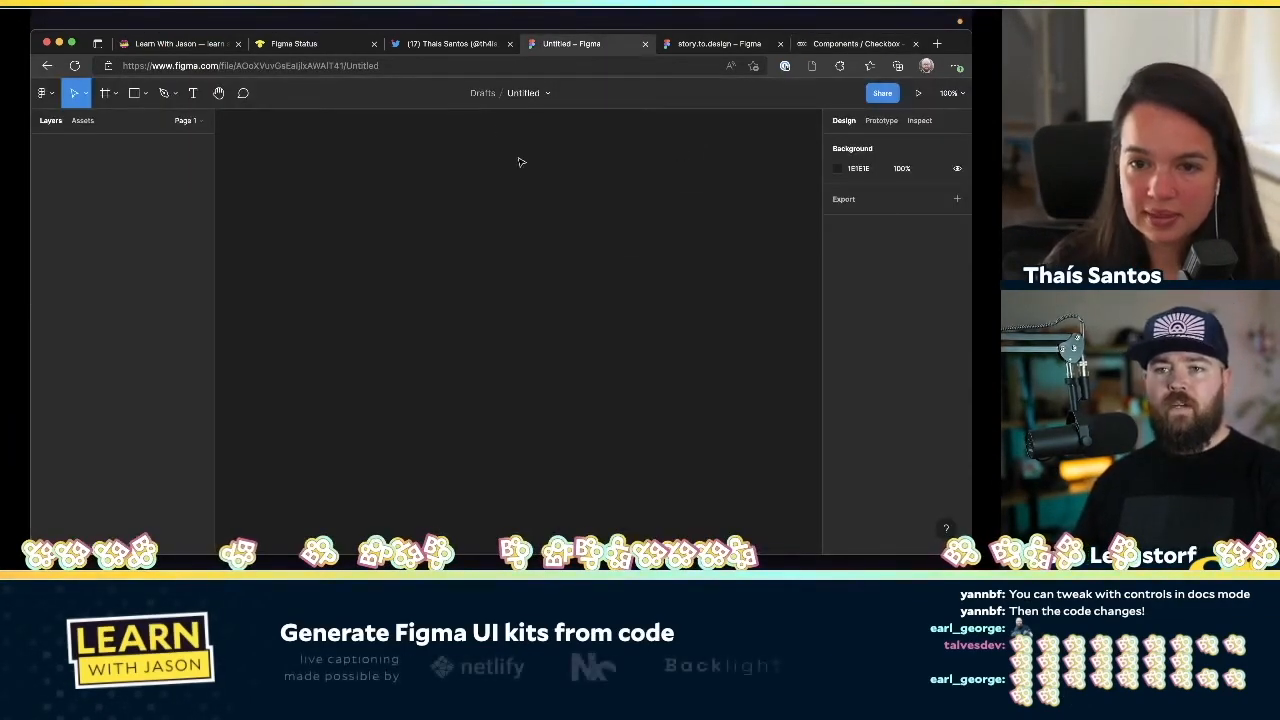
click(48, 96)
mouse_move(83, 290)
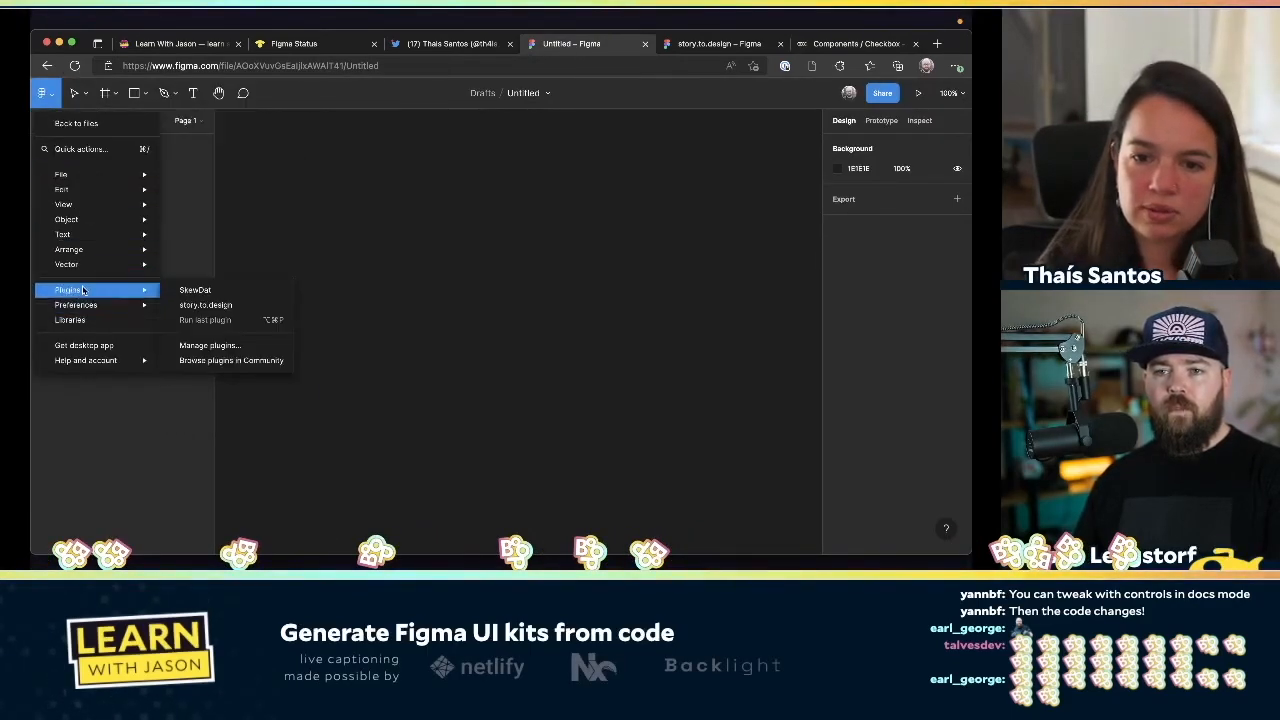
click(204, 305)
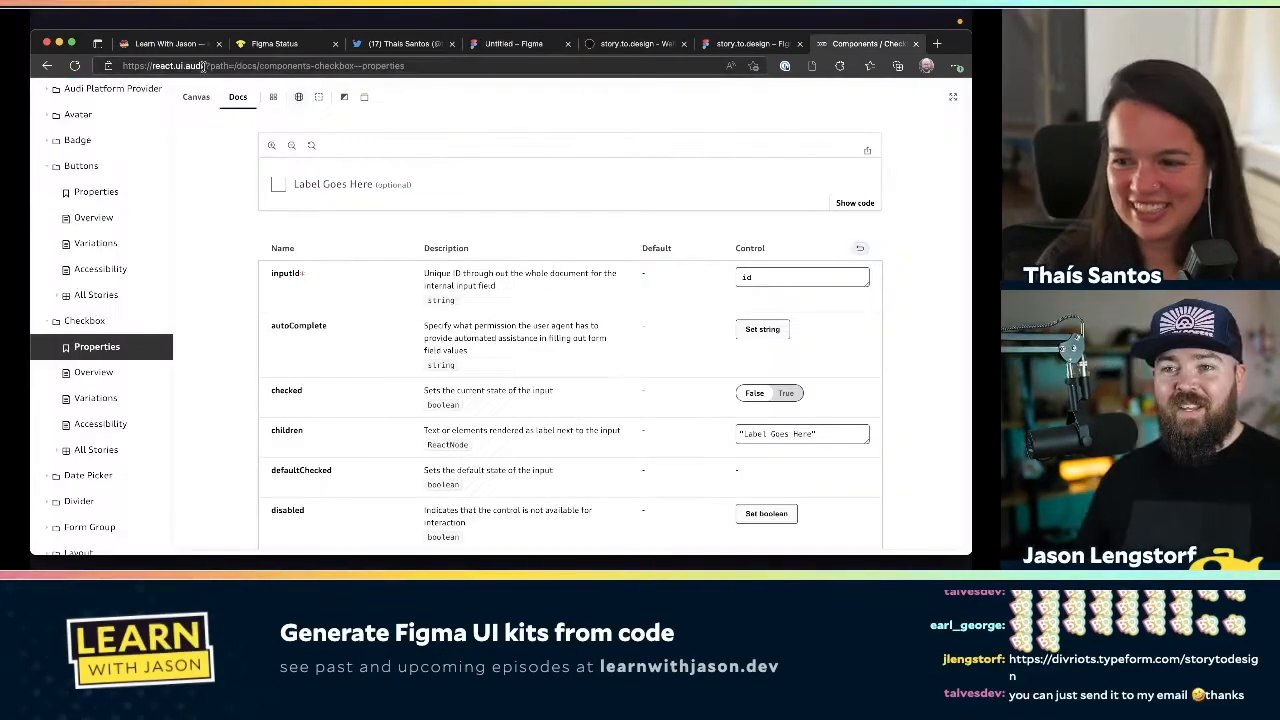
drag(203, 66, 191, 38)
key(super+c)
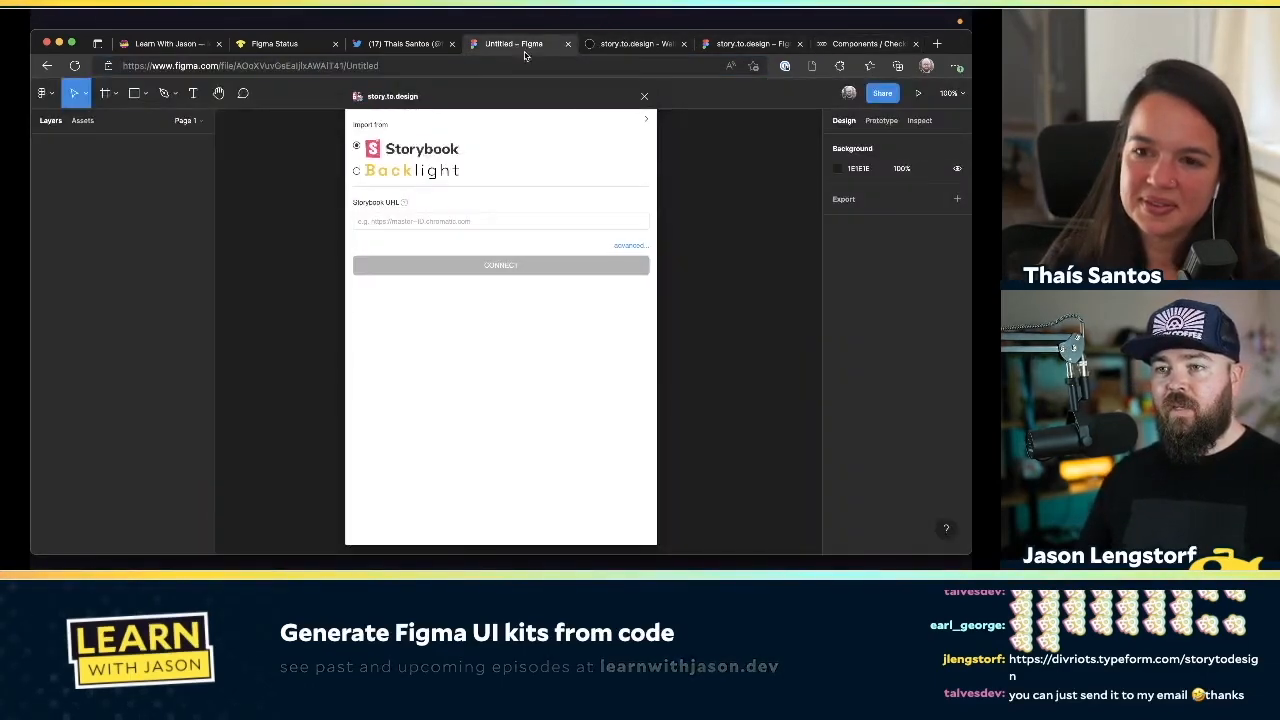
click(535, 44)
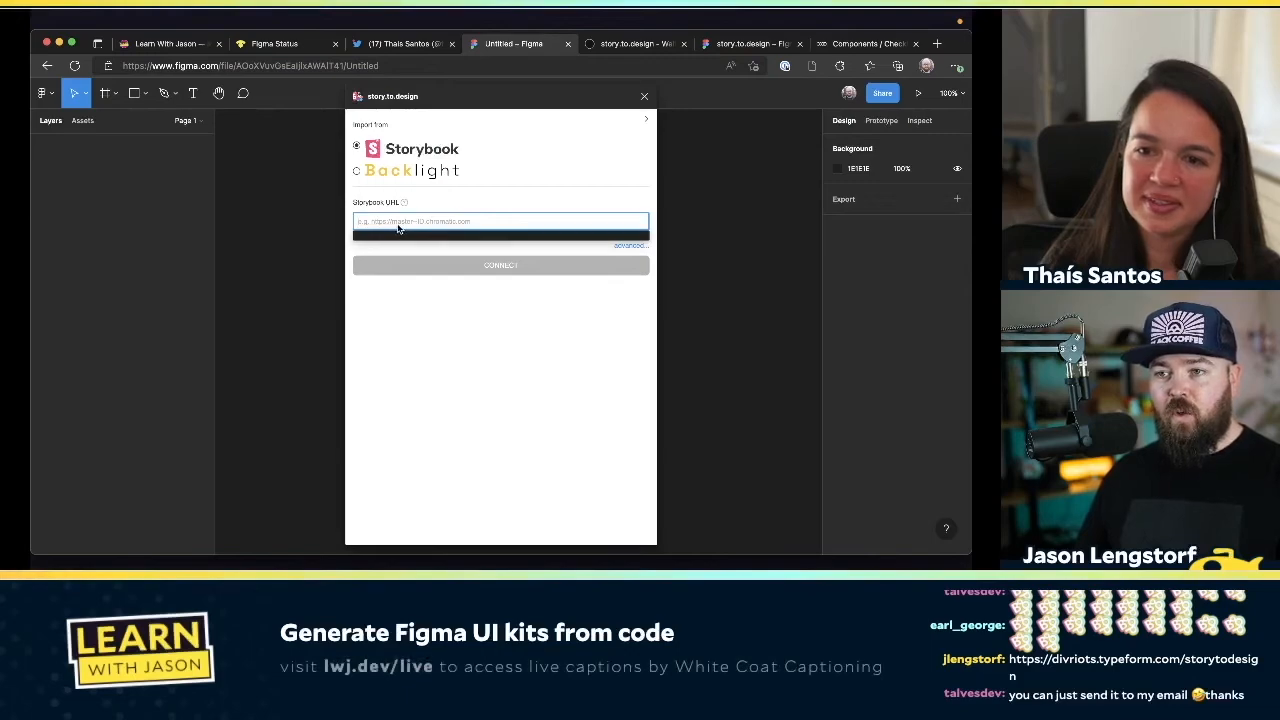
key(super+v)
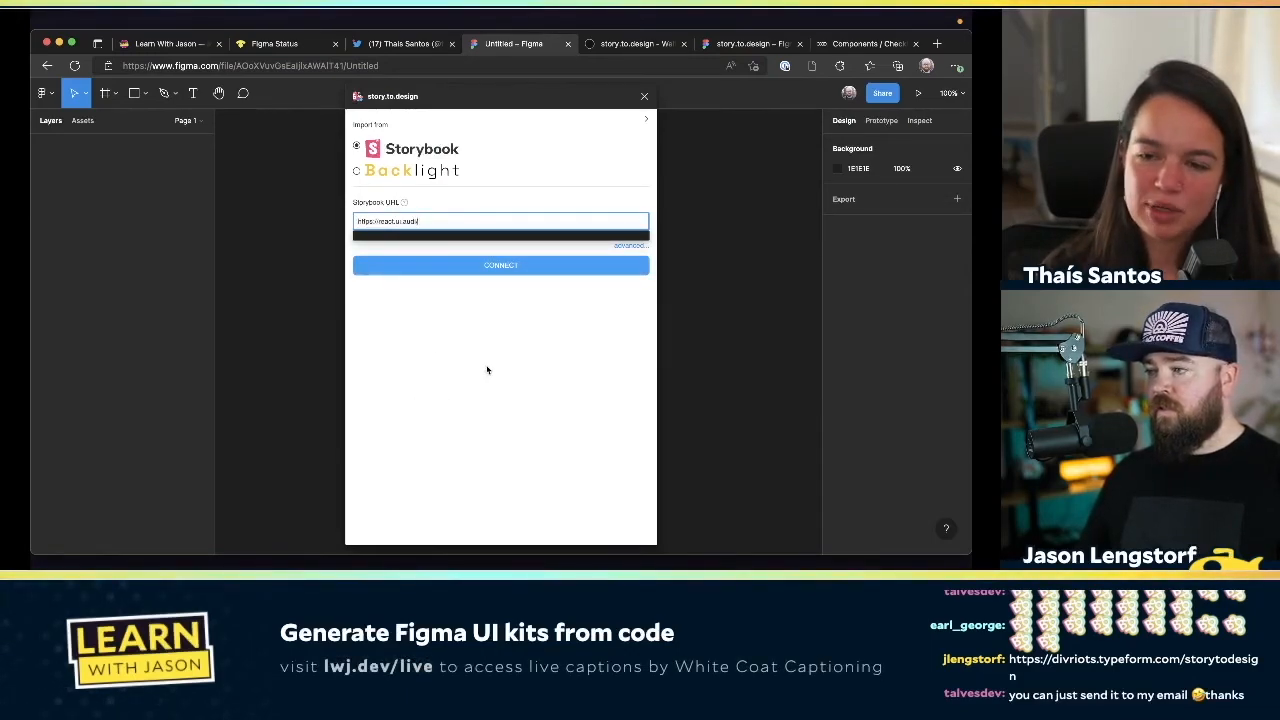
key(Return)
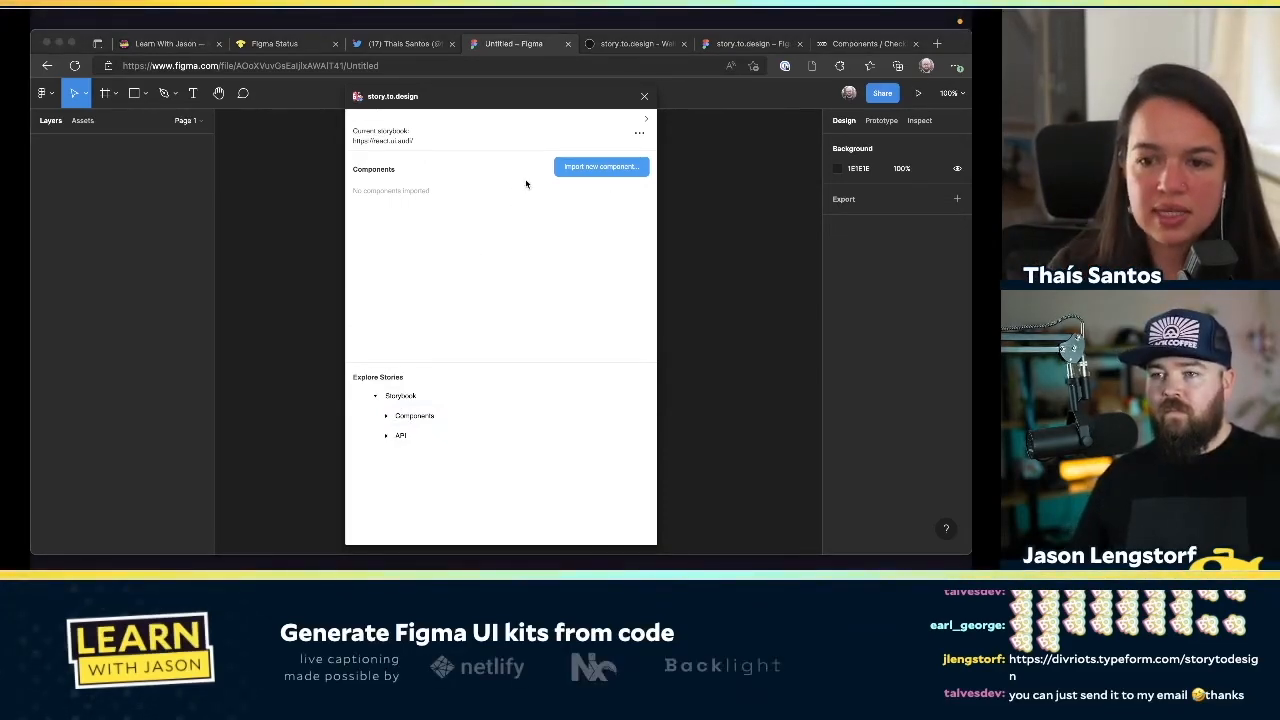
Expand Components under the connected Storybook's stories and look through the full list of available components
click(386, 419)
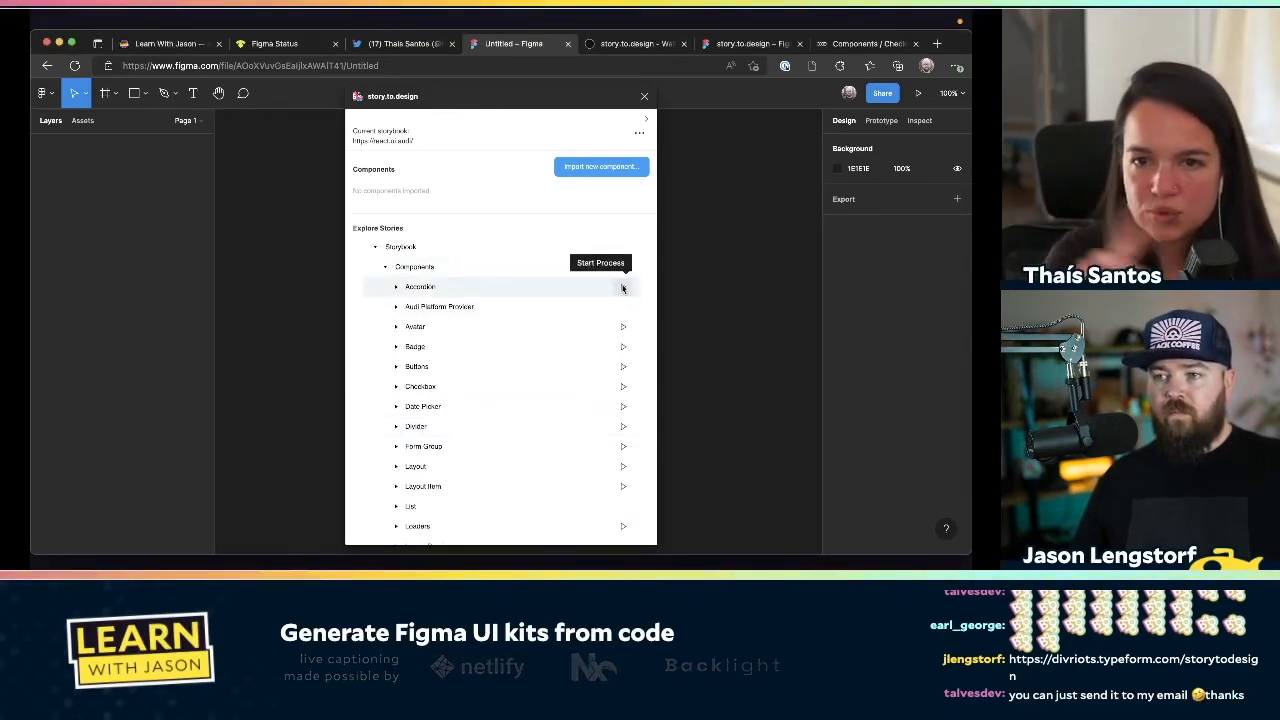
scroll(501, 322, down, 1)
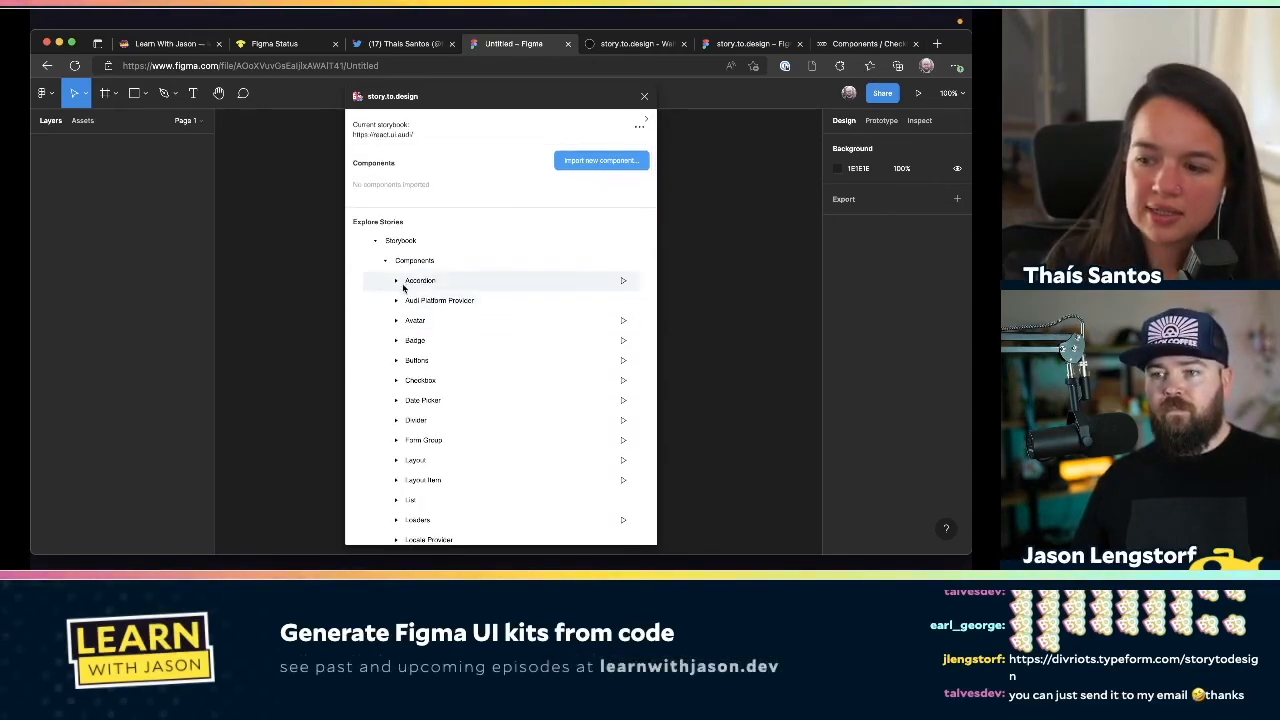
scroll(403, 288, down, 2)
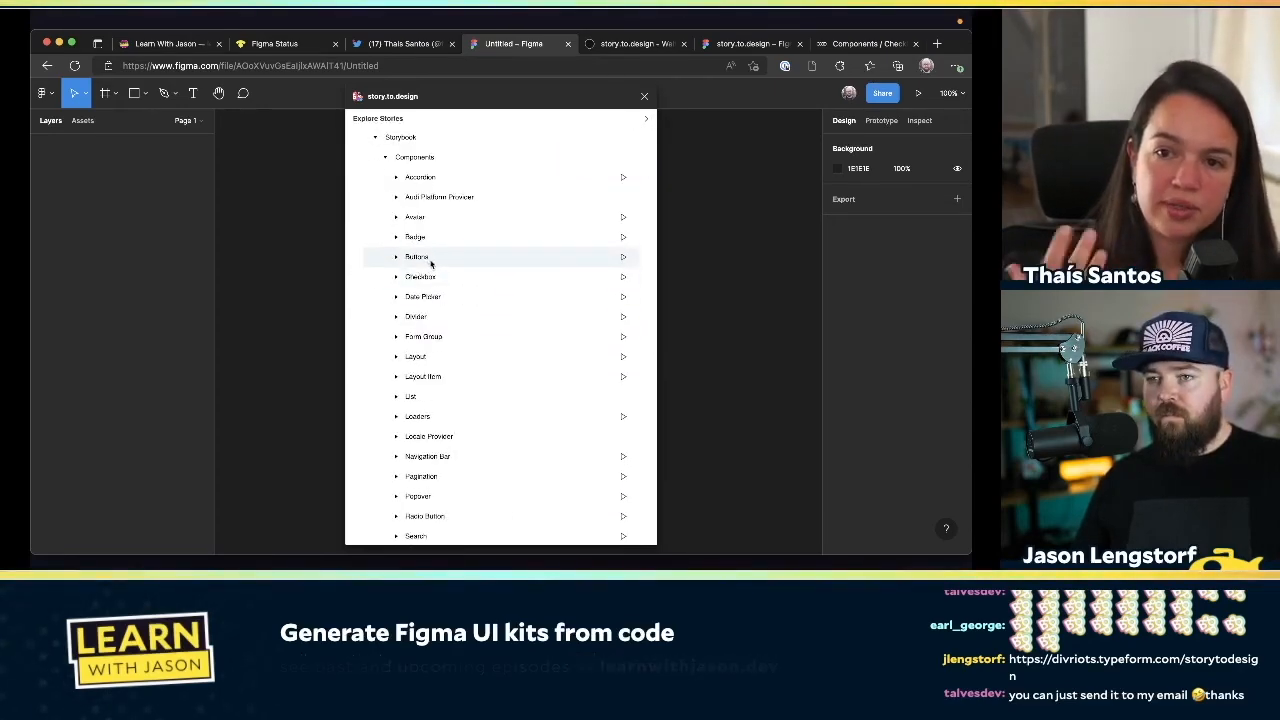
scroll(436, 240, up, 1)
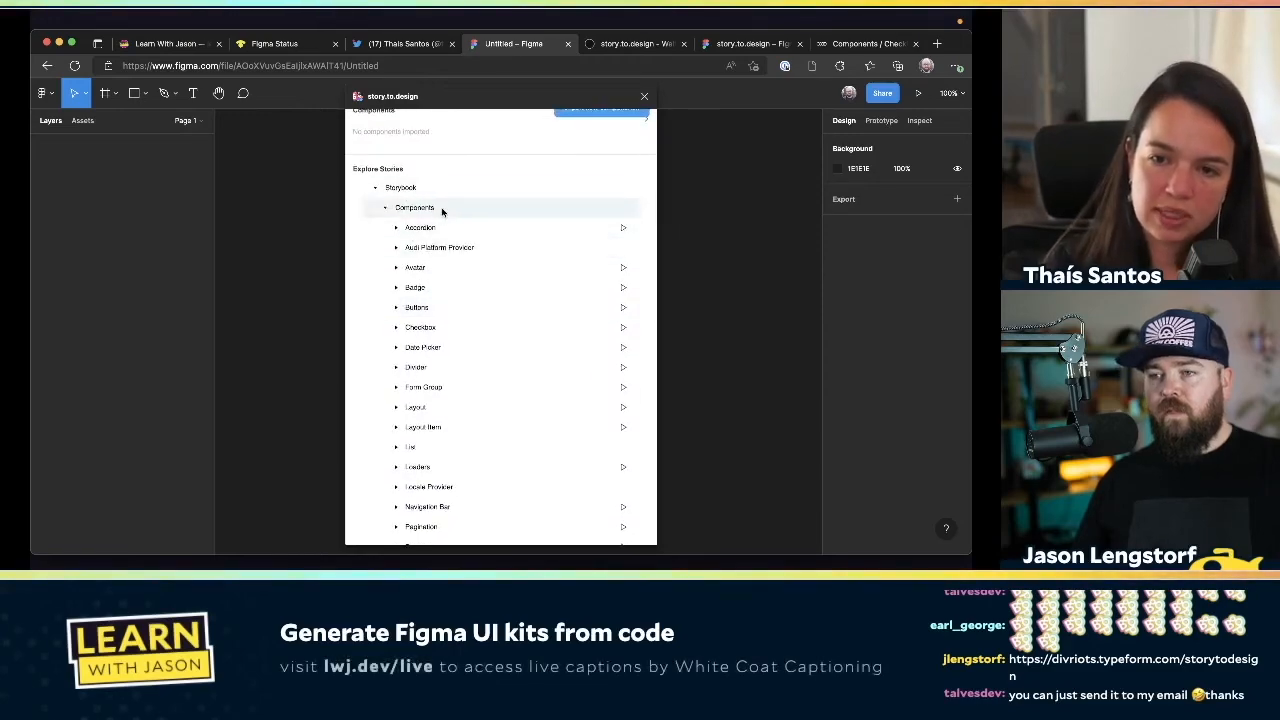
scroll(442, 211, down, 6)
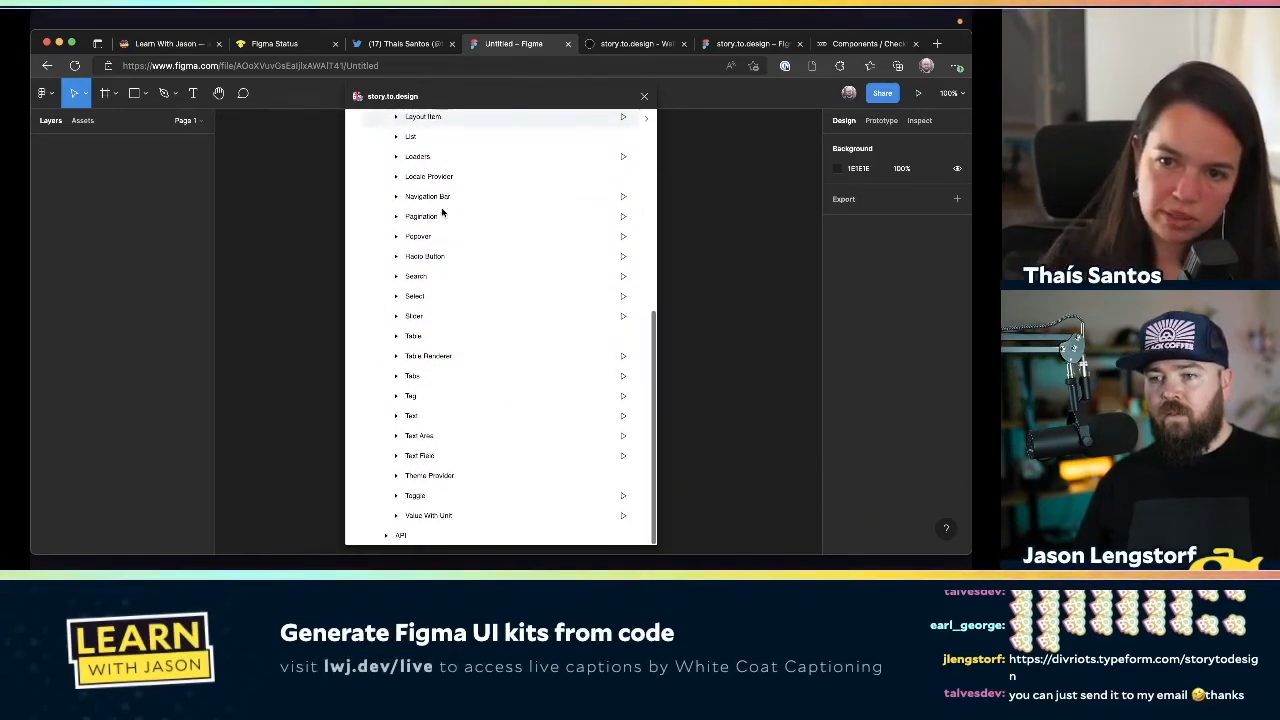
scroll(443, 211, up, 7)
scroll(470, 230, down, 1)
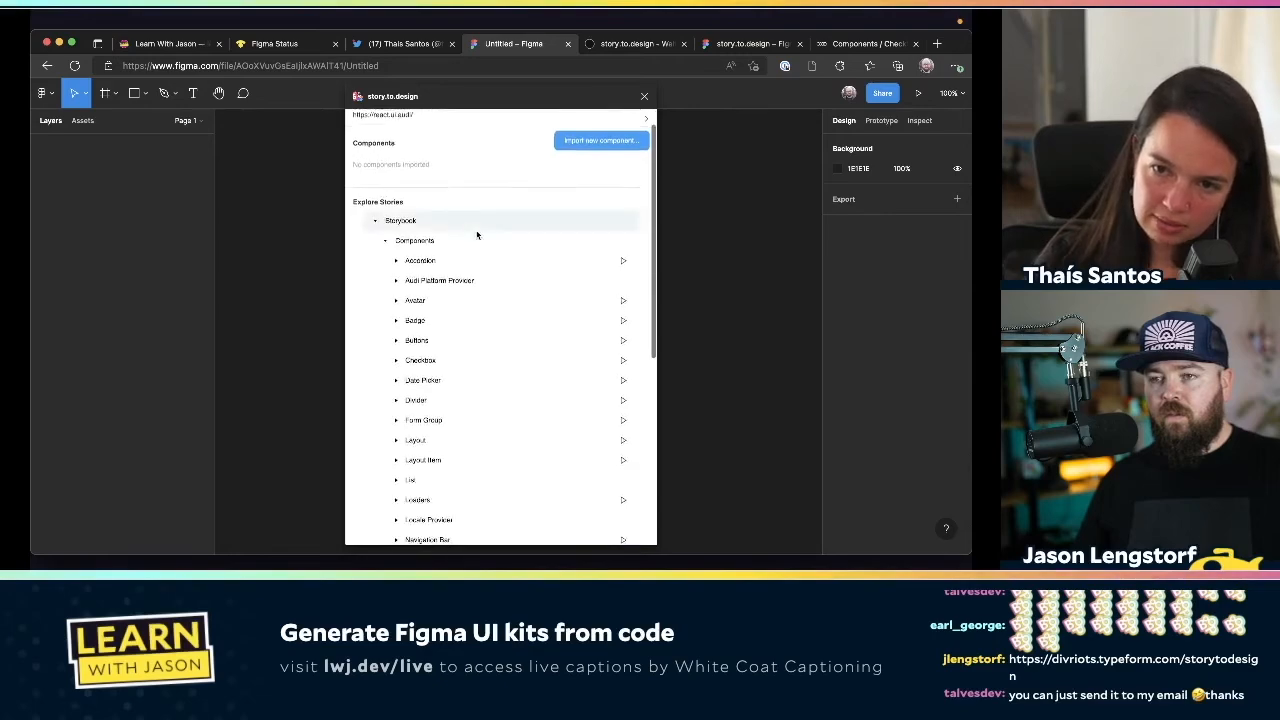
scroll(478, 232, up, 1)
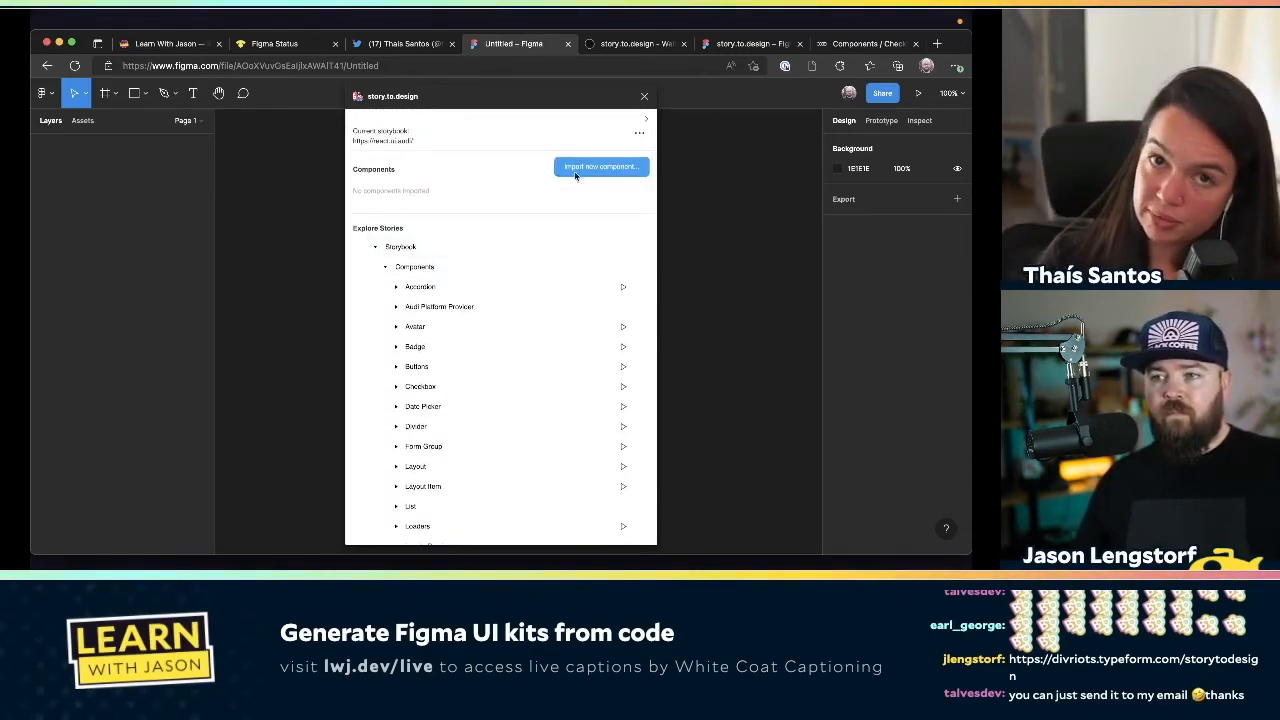
Begin importing a new component, look through the available stories, and choose the Properties story of Buttons
click(601, 168)
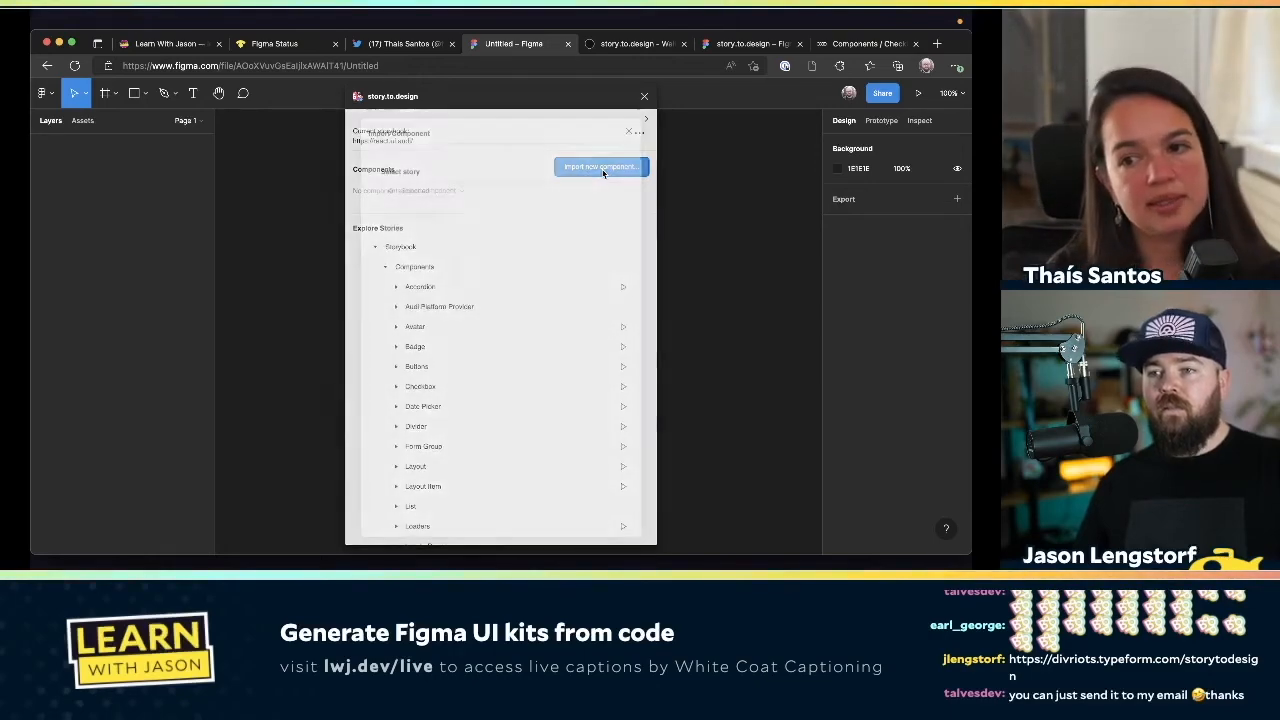
click(460, 193)
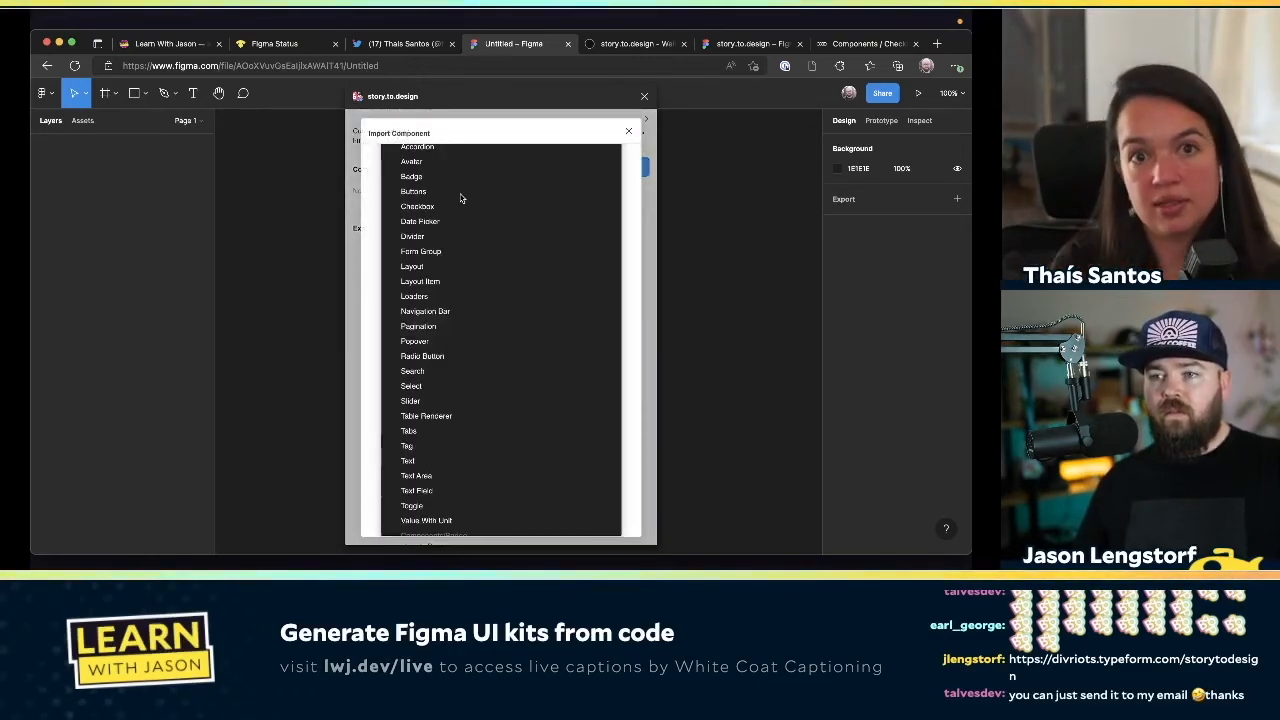
scroll(456, 260, down, 5)
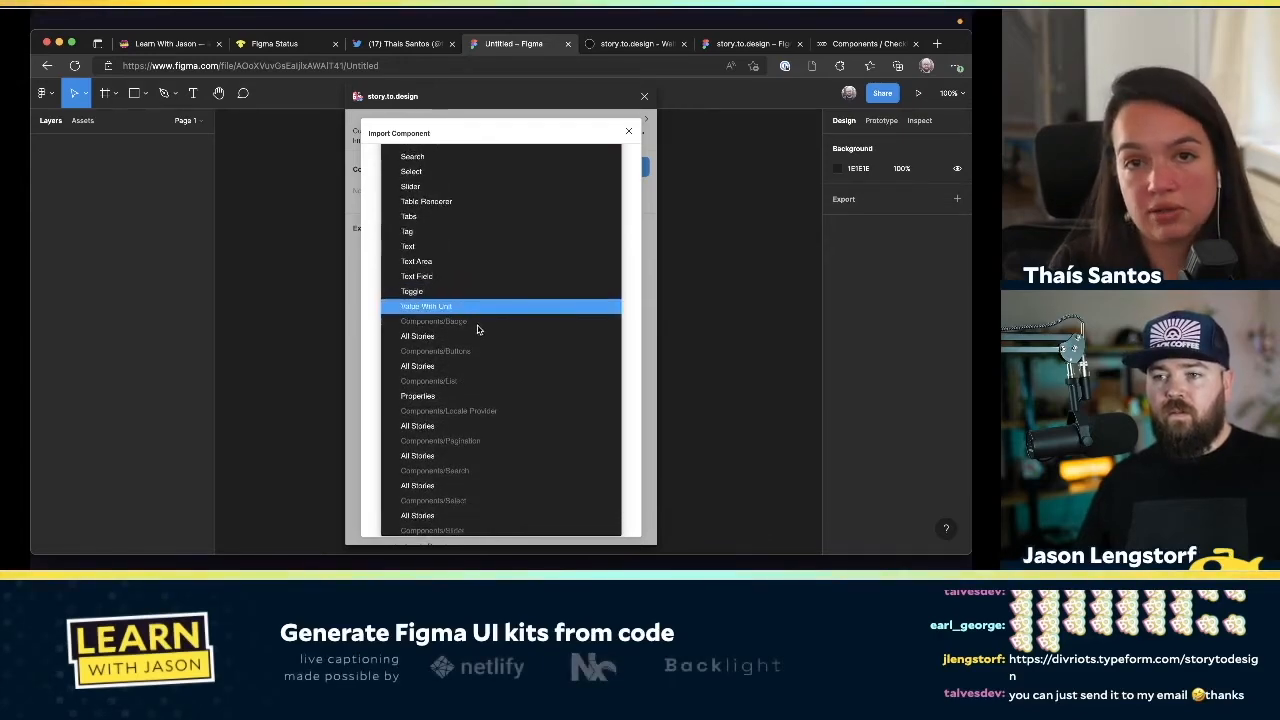
scroll(496, 350, up, 4)
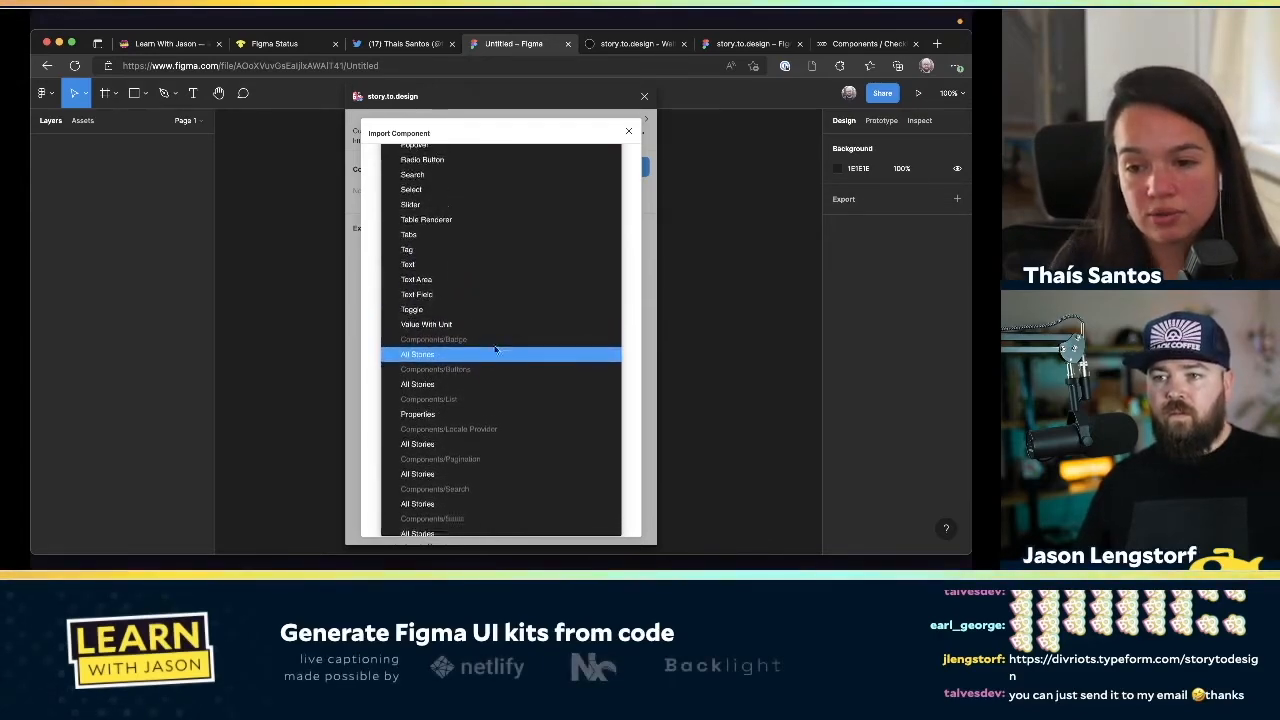
scroll(496, 350, up, 1)
scroll(496, 350, down, 15)
scroll(496, 350, up, 15)
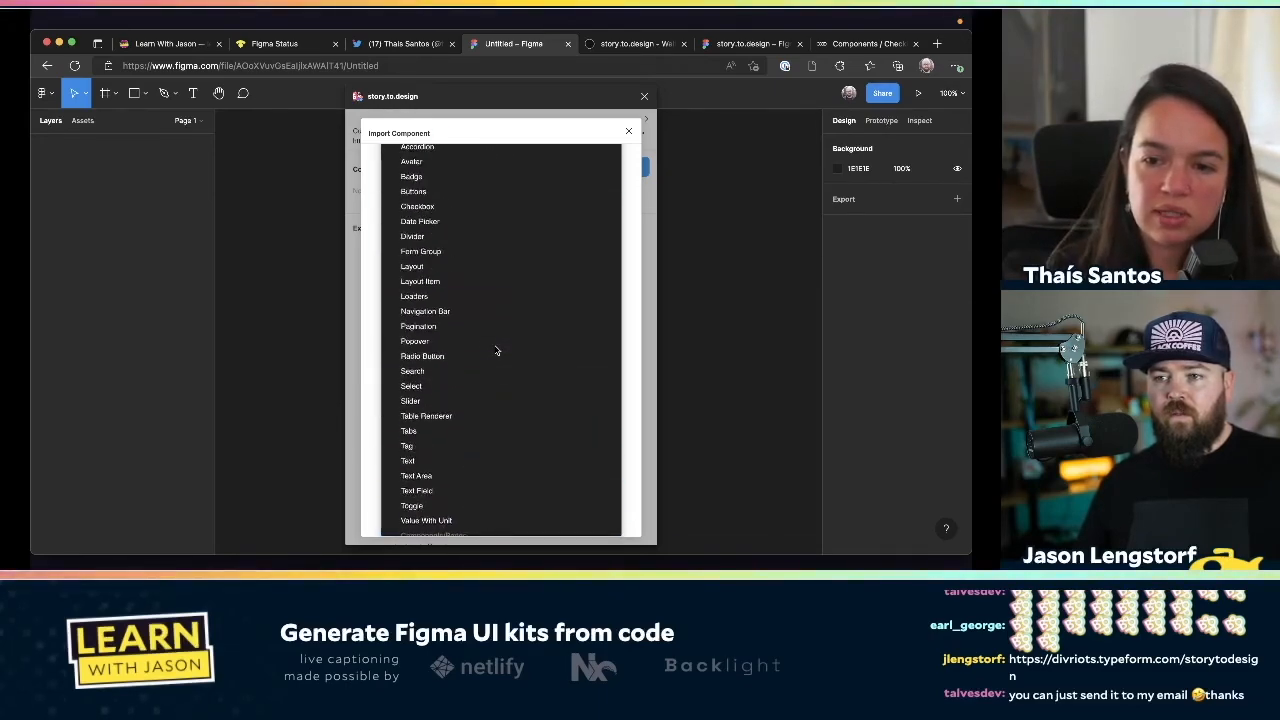
click(416, 191)
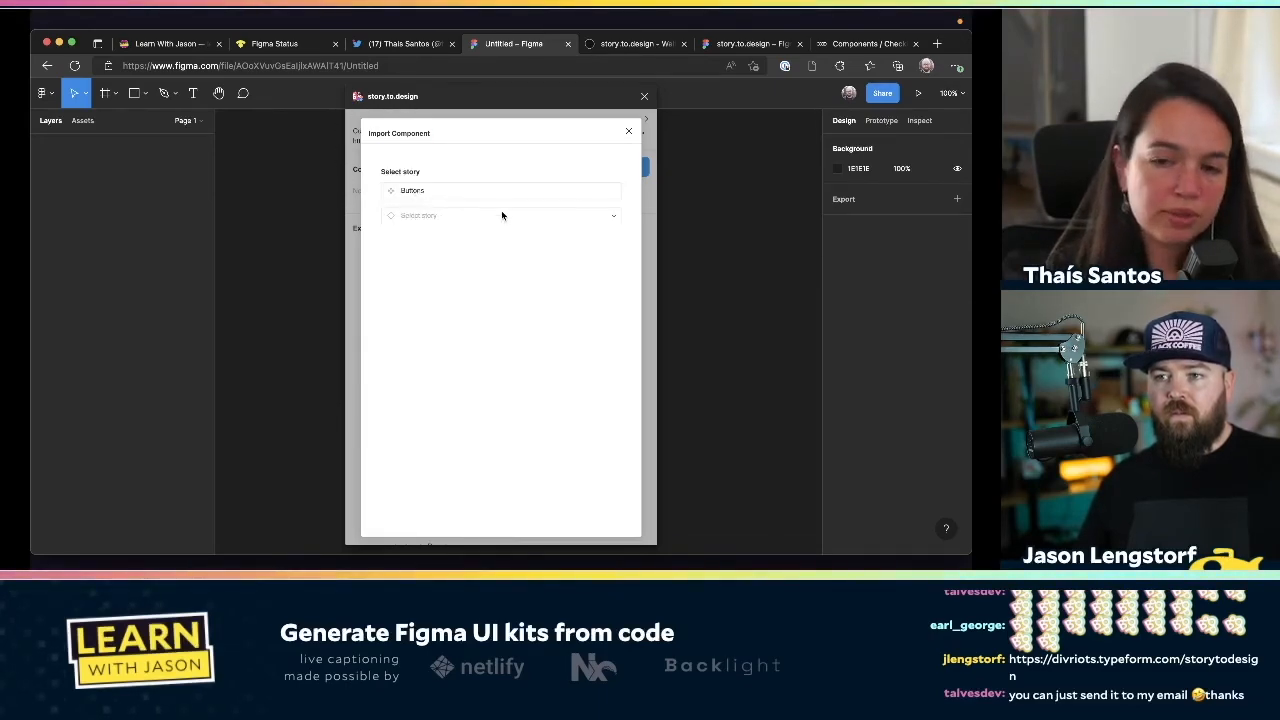
click(472, 216)
click(456, 225)
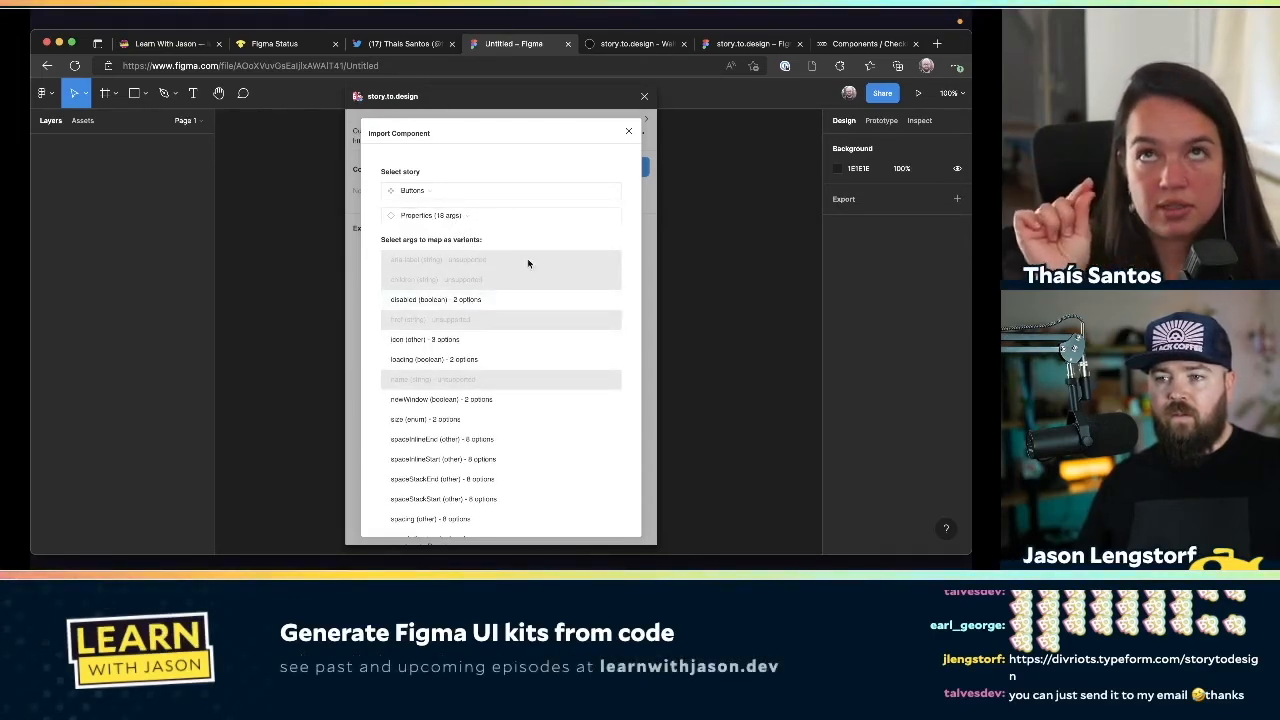
Map the disabled, icon, loading and size args as variants, and review the remaining args and simulated variants
scroll(528, 263, down, 2)
scroll(528, 263, up, 1)
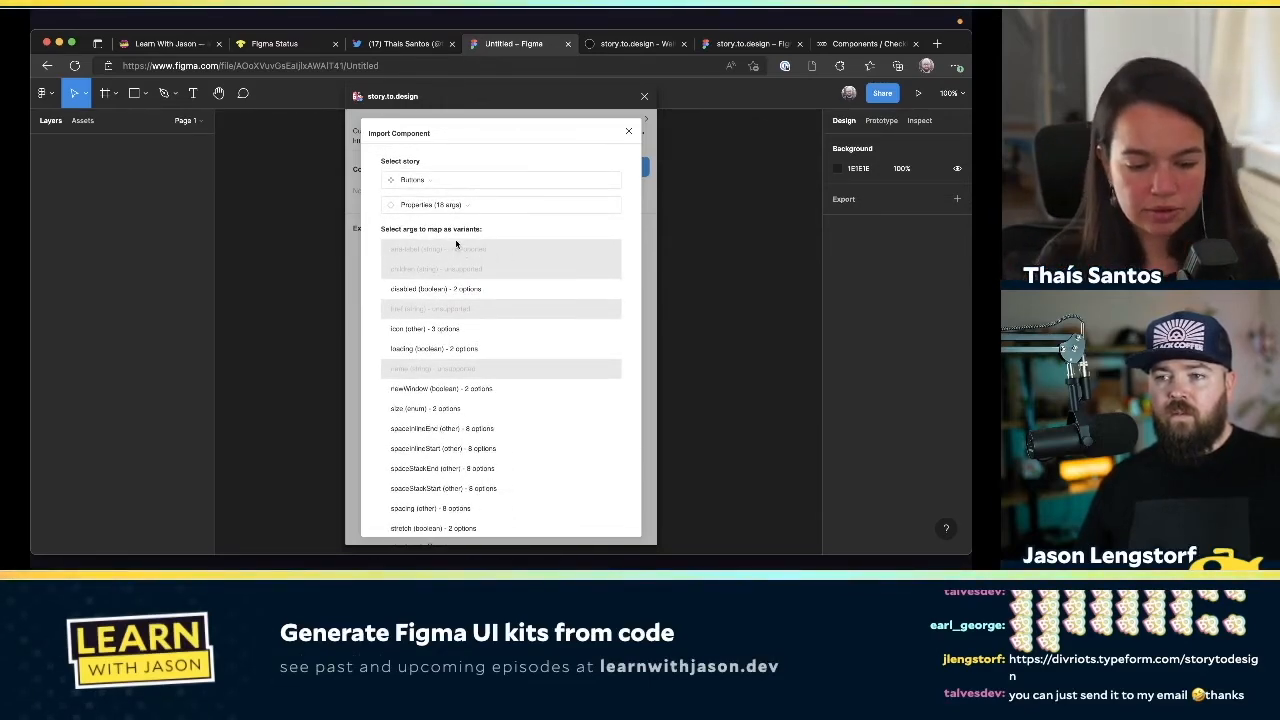
click(474, 290)
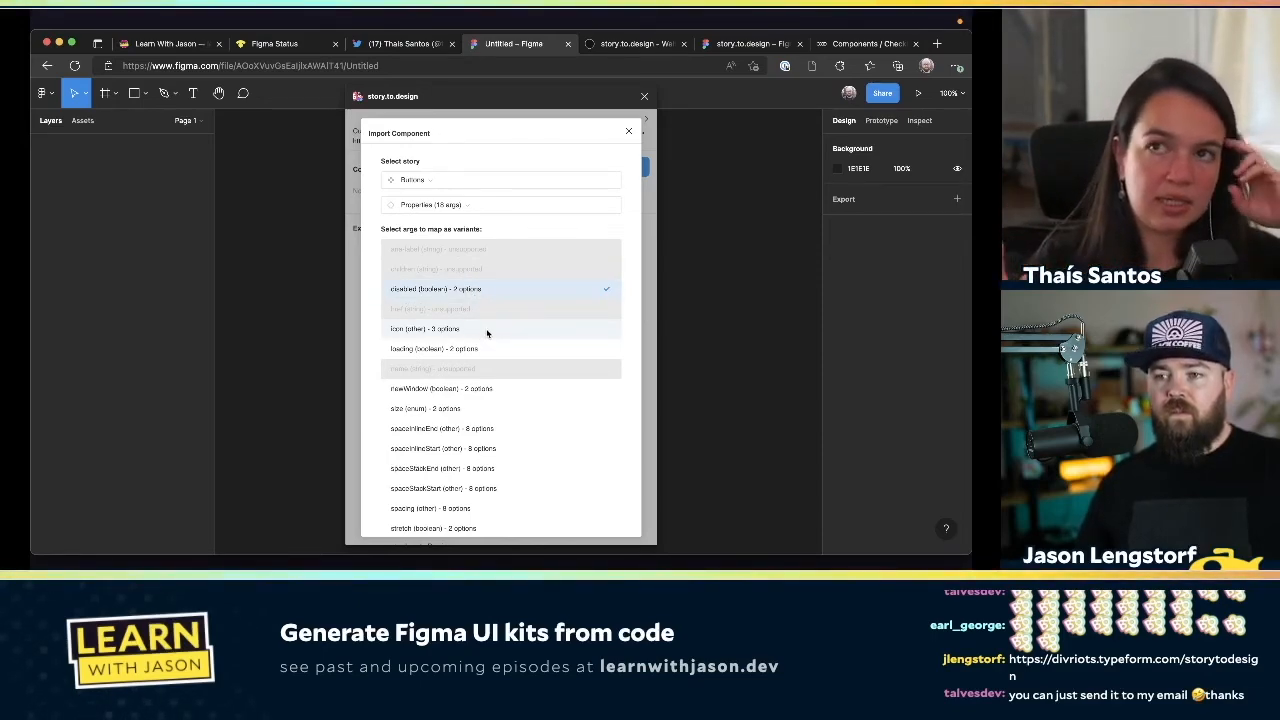
click(487, 331)
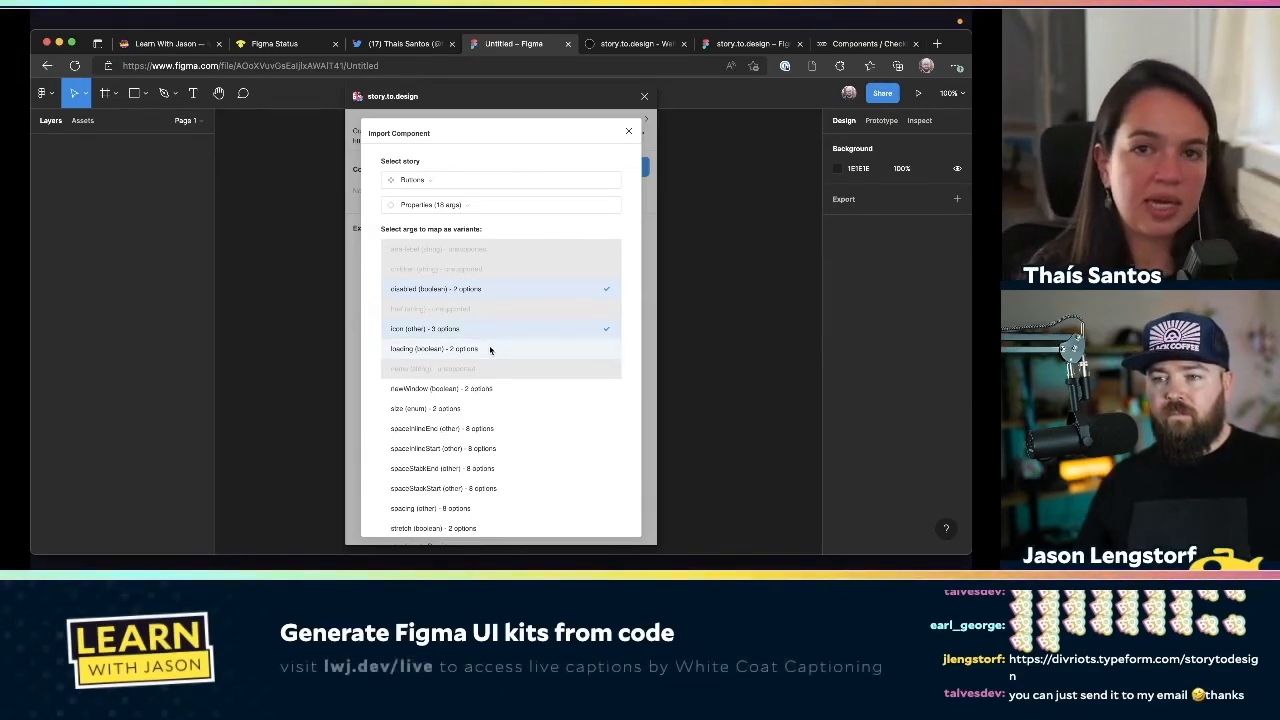
click(490, 349)
scroll(489, 348, down, 3)
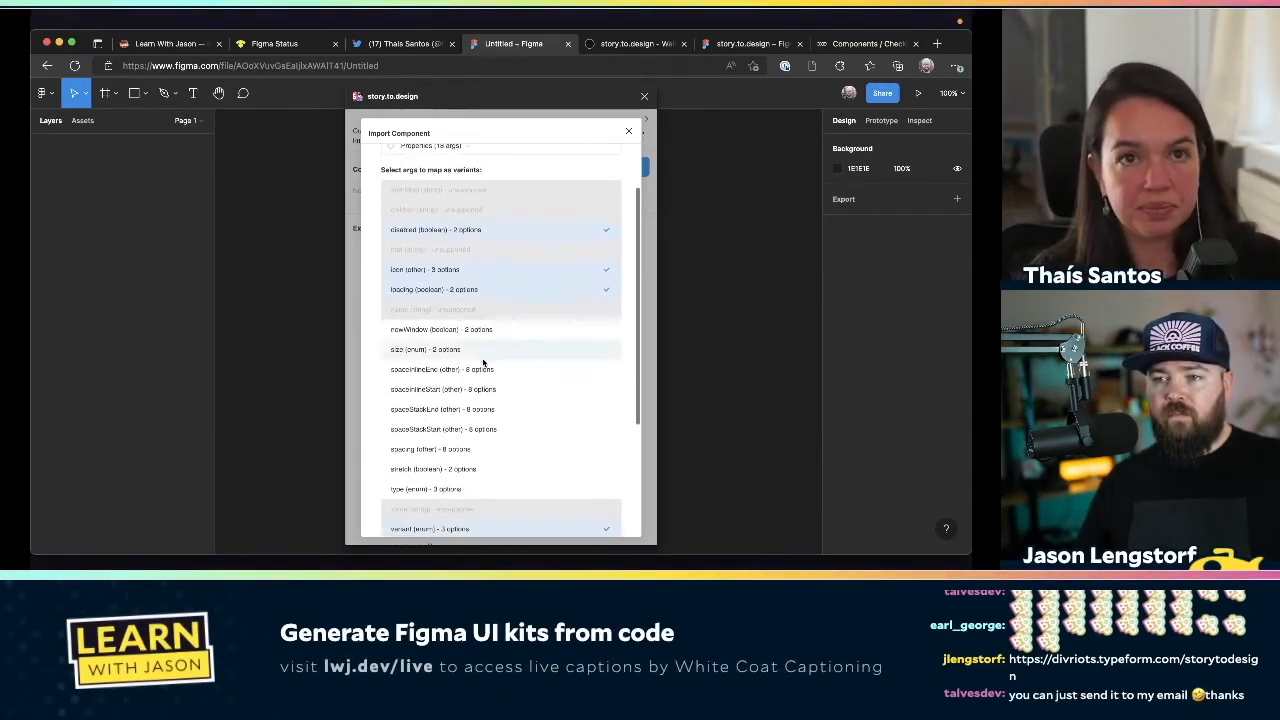
click(484, 352)
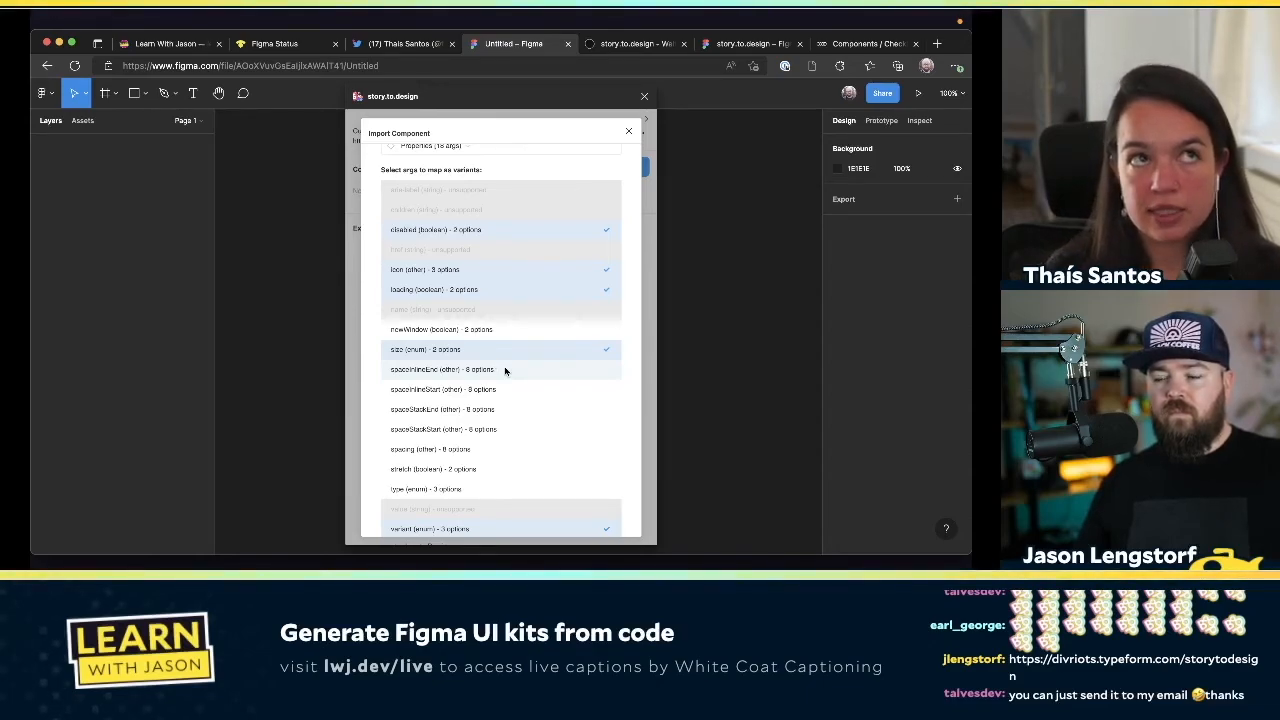
scroll(505, 371, down, 5)
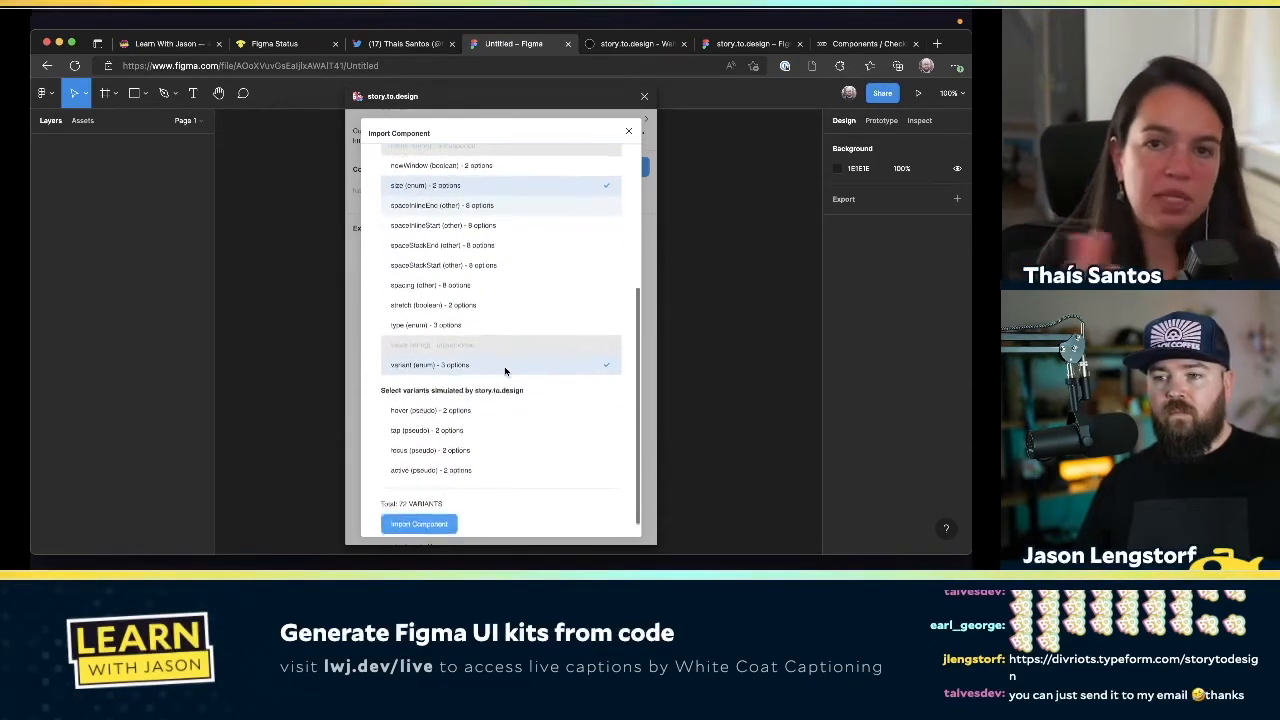
scroll(505, 371, up, 3)
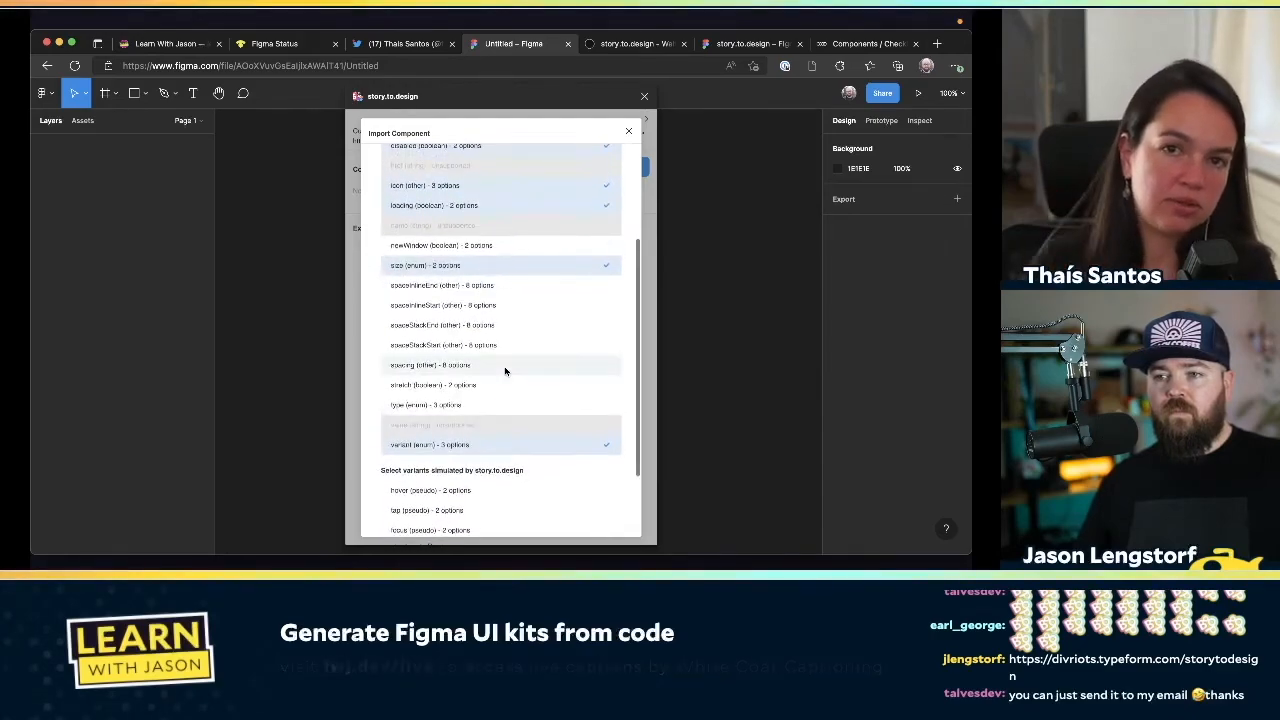
click(478, 309)
click(480, 327)
click(483, 349)
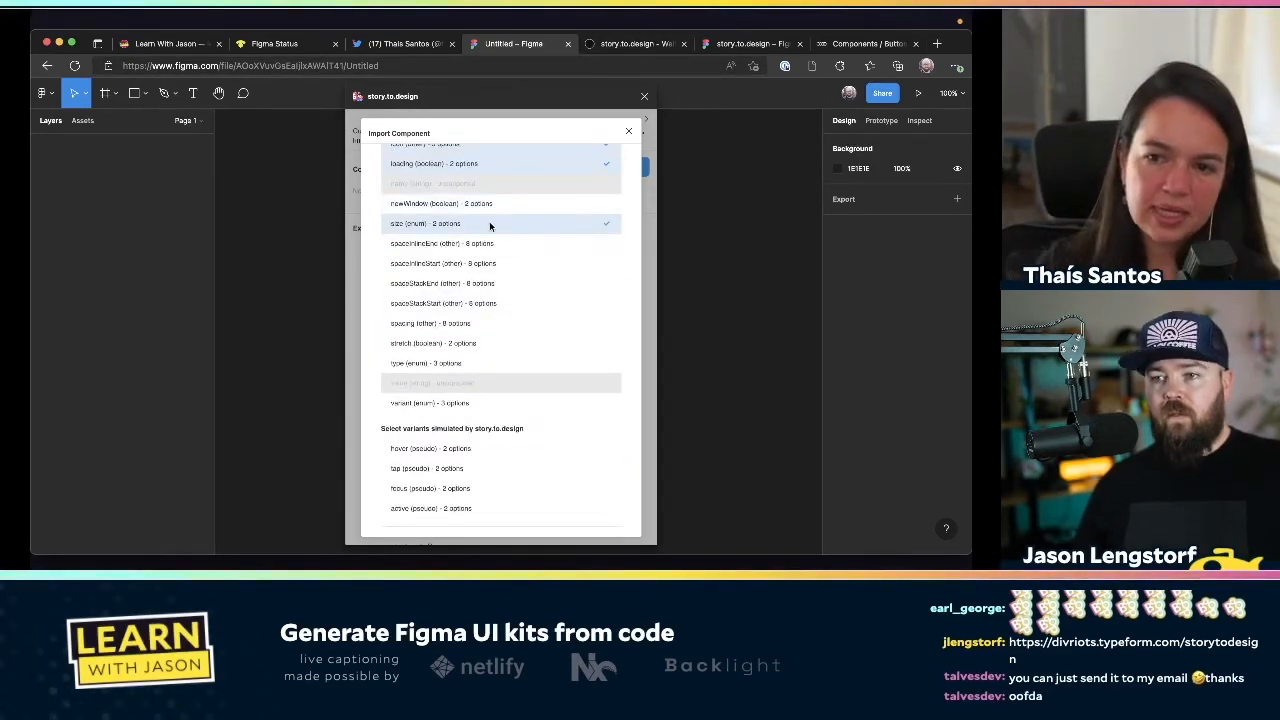
Include the variant arg in the mapping, and review the selected args and the simulated variants before importing
scroll(555, 420, down, 2)
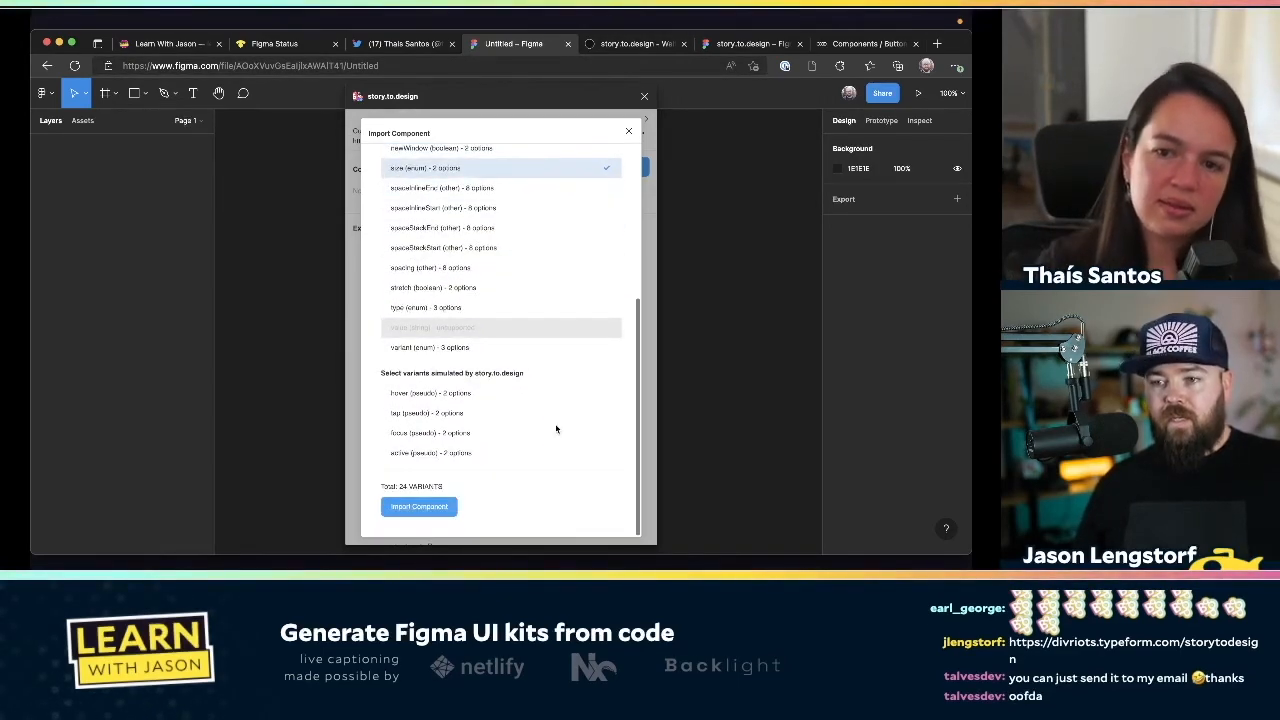
click(436, 348)
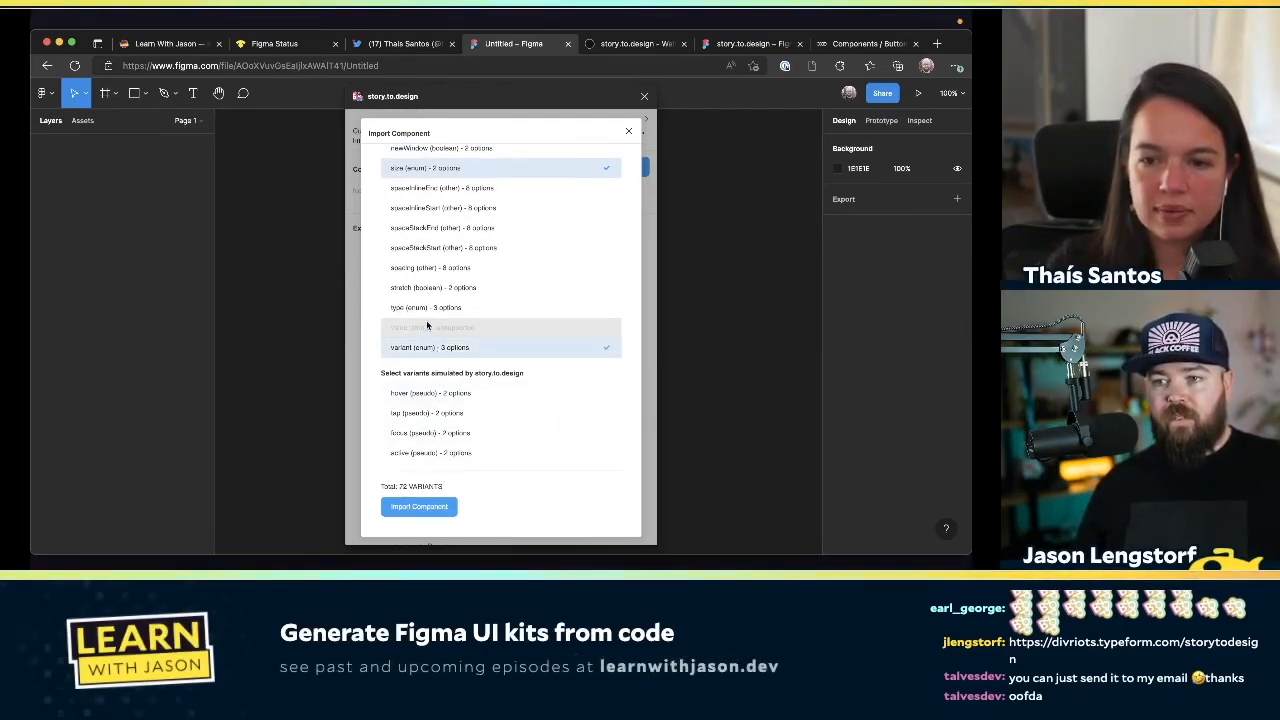
scroll(580, 364, up, 5)
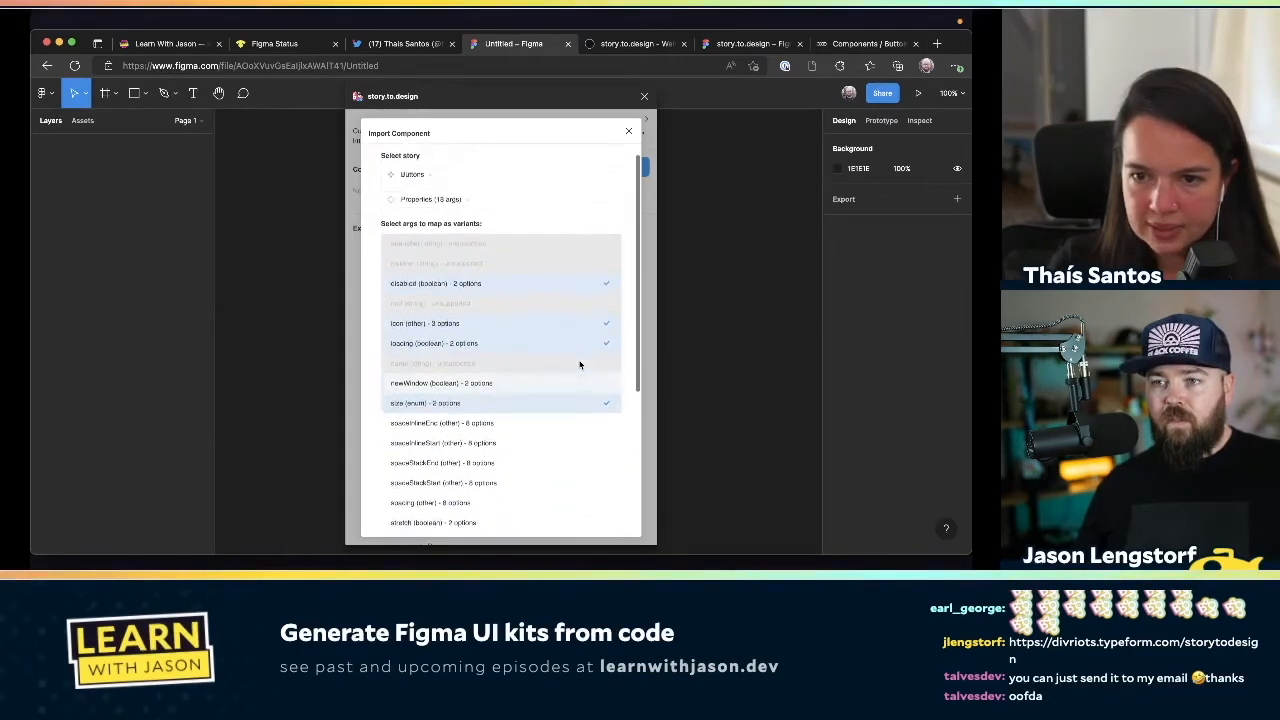
scroll(579, 364, up, 1)
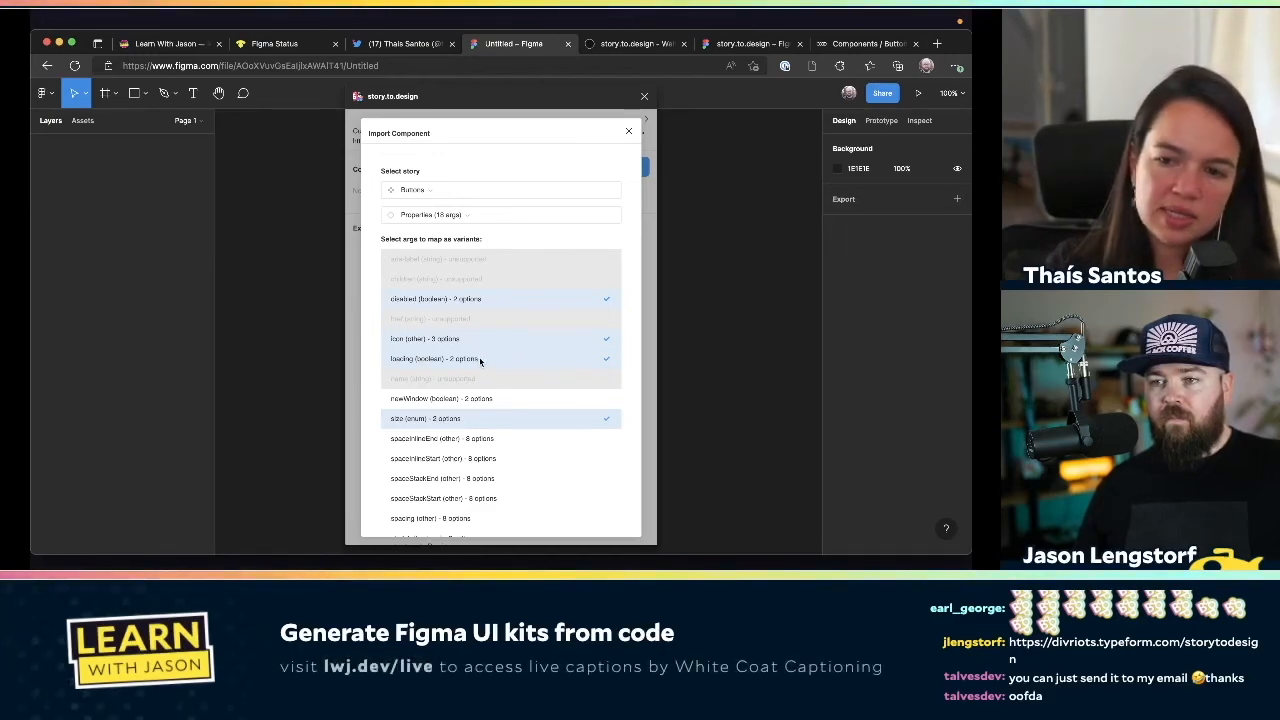
scroll(480, 380, down, 5)
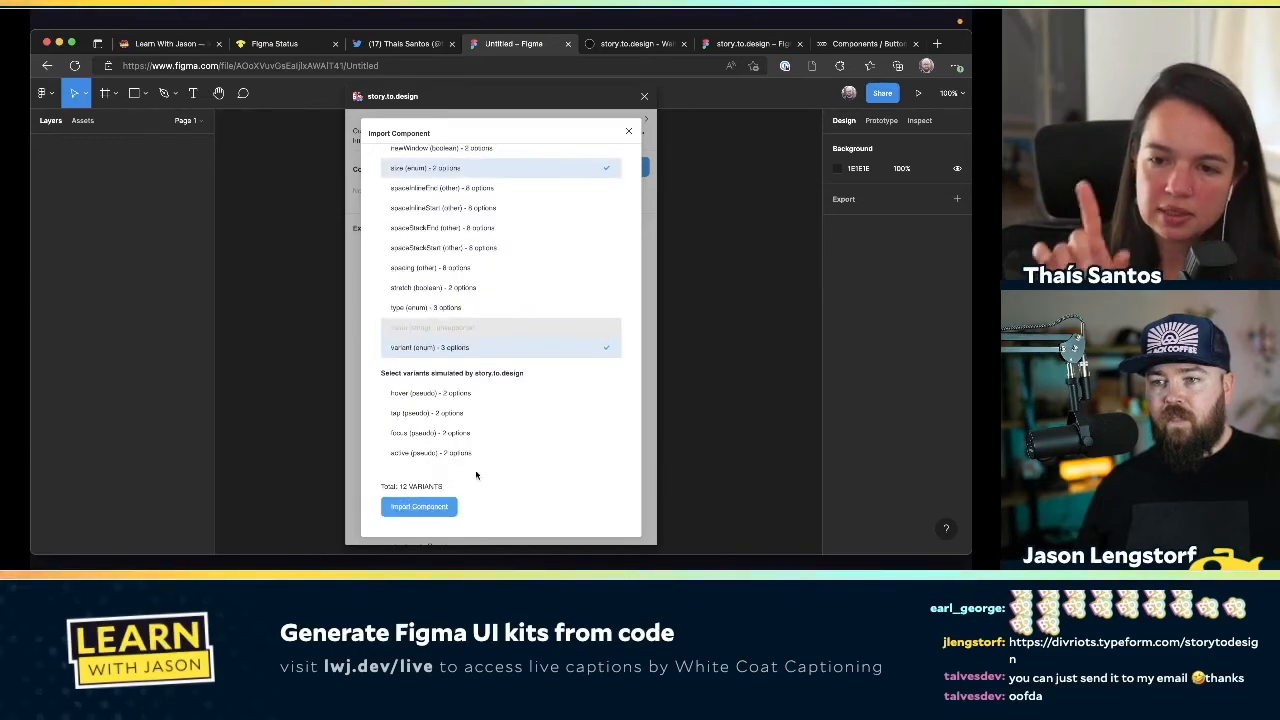
Add the simulated hover and focus variants to the Buttons mapping and import the component
click(474, 393)
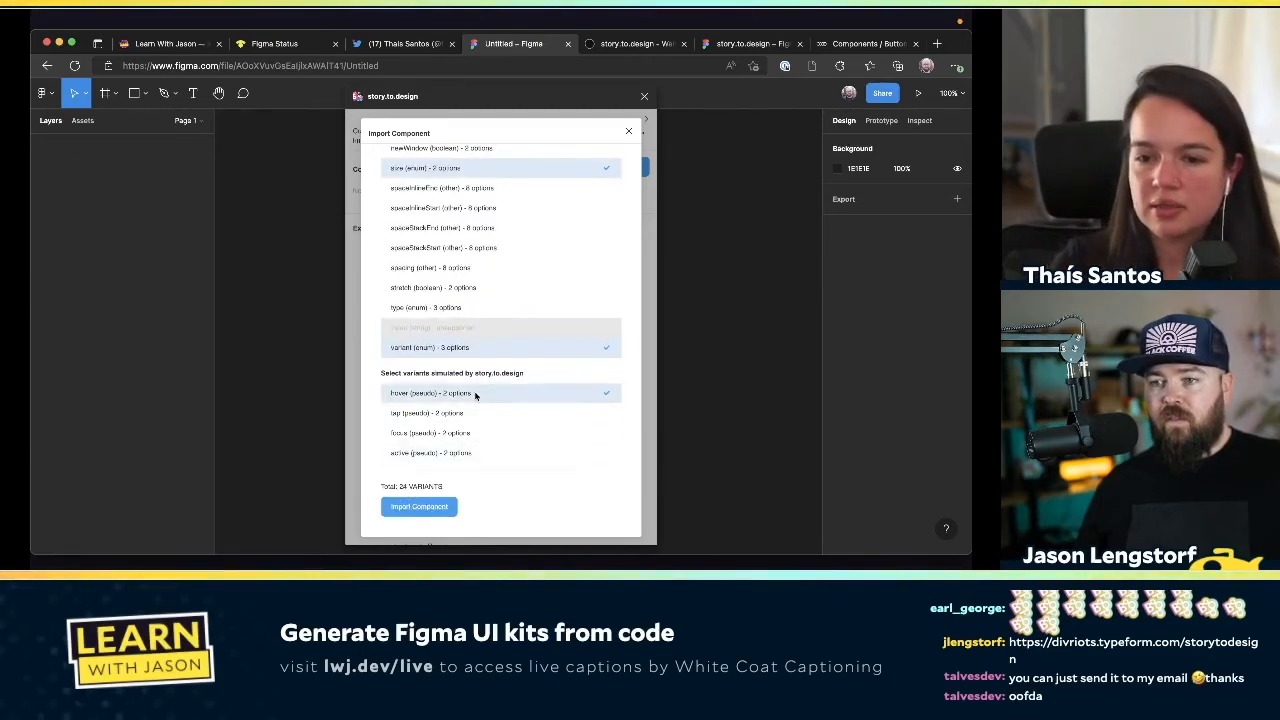
click(444, 436)
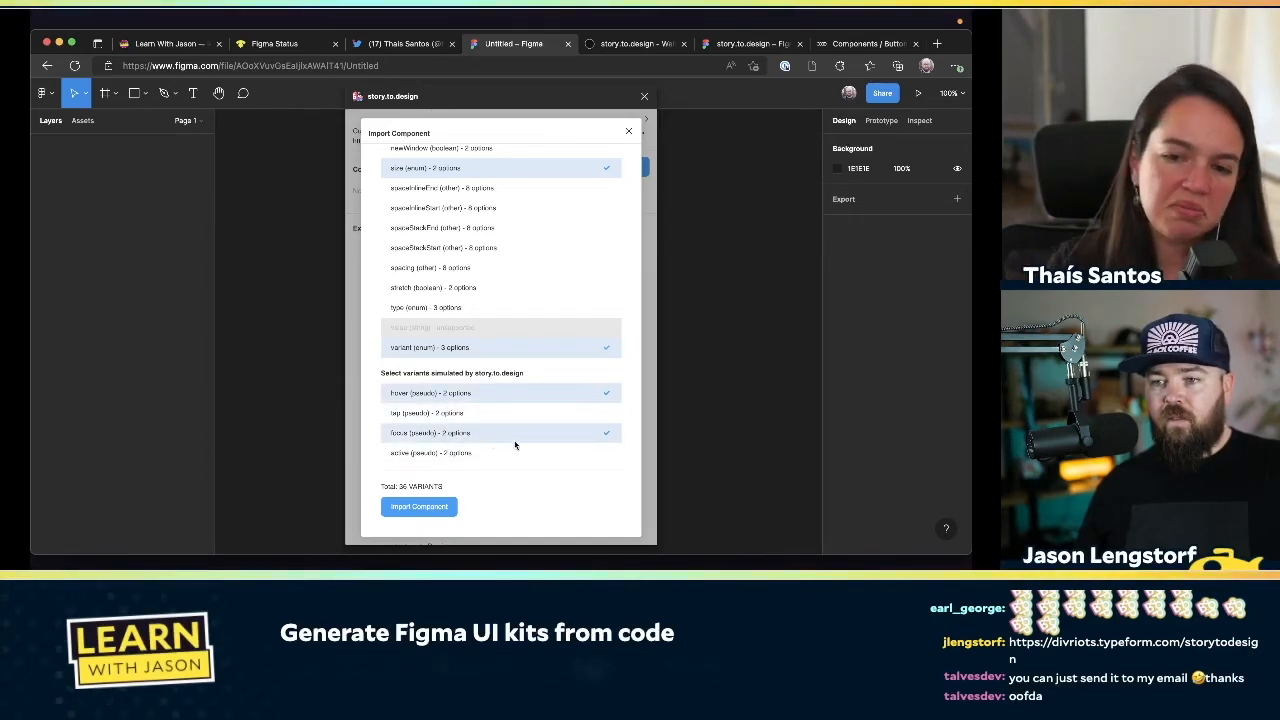
click(419, 507)
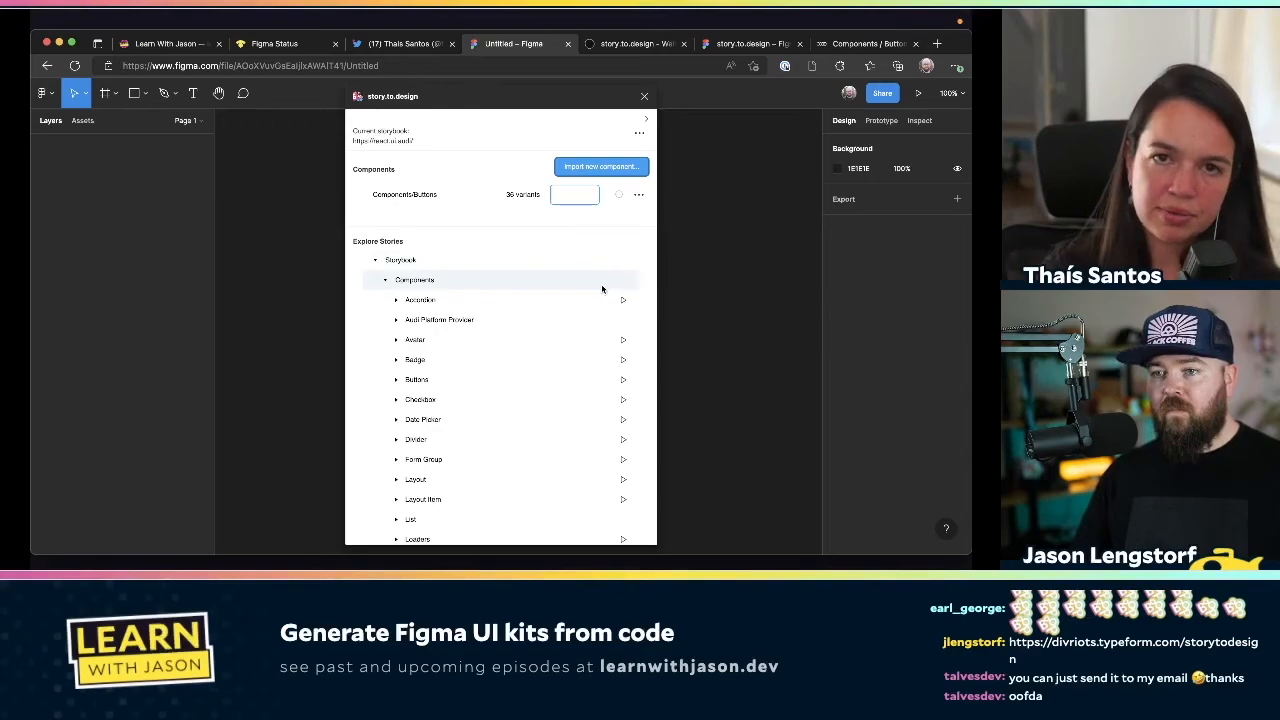
scroll(602, 289, down, 1)
scroll(600, 286, up, 1)
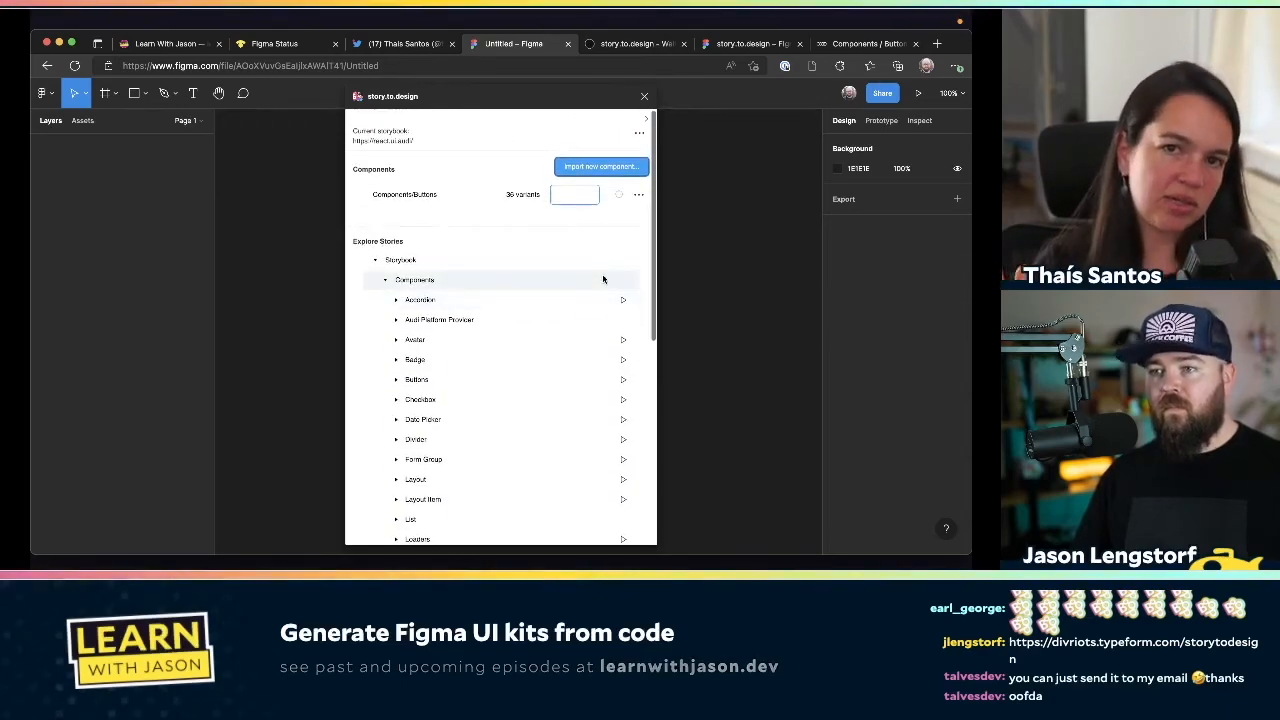
Begin importing another component and choose the Properties story of Badge
click(617, 170)
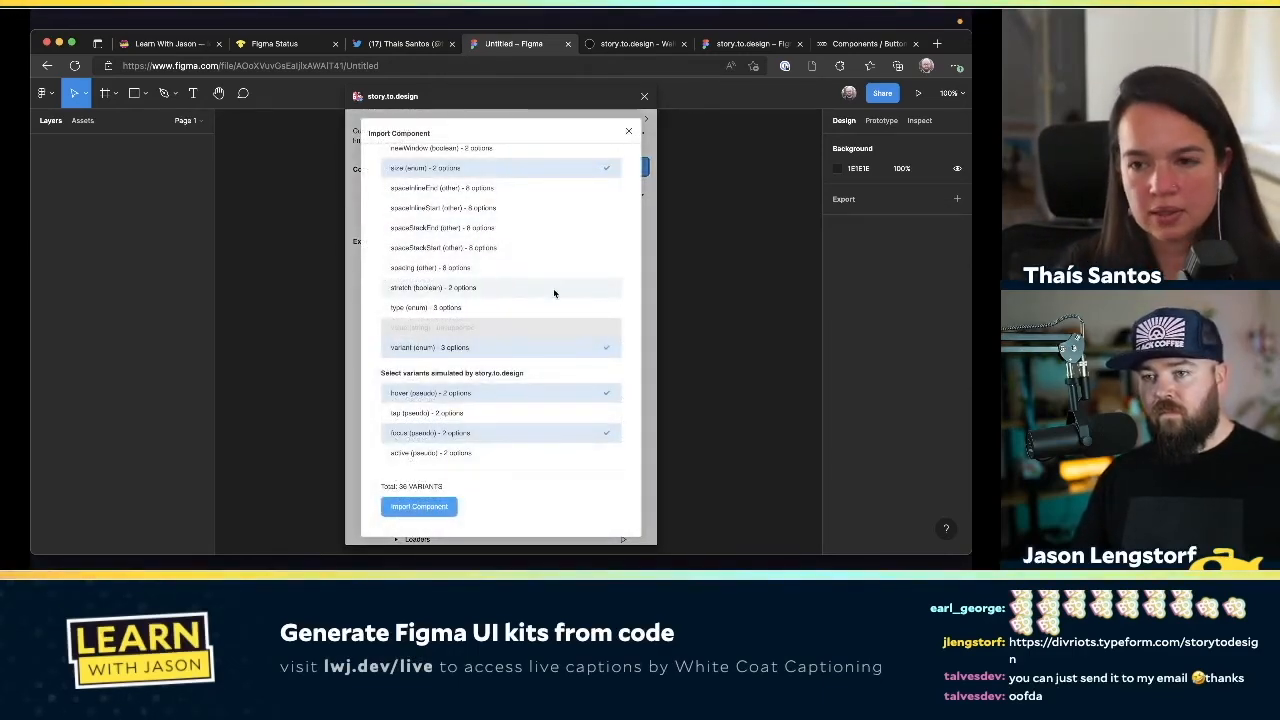
scroll(580, 230, up, 5)
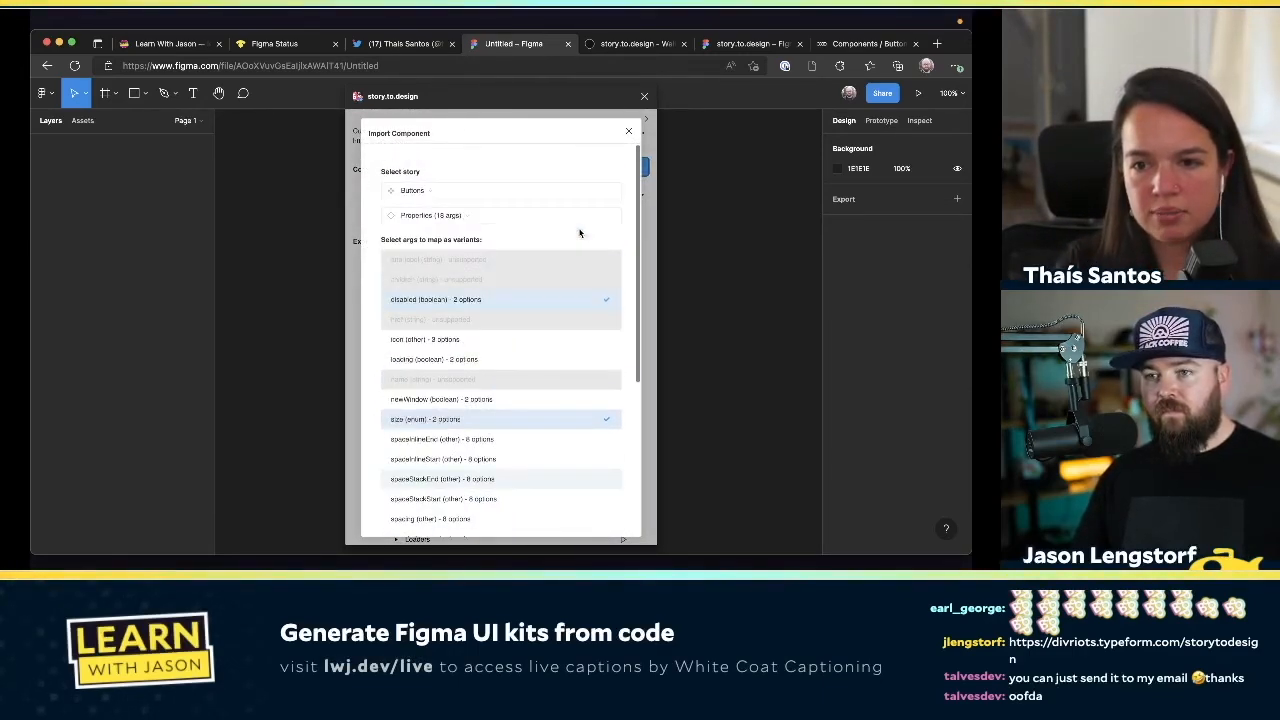
click(420, 195)
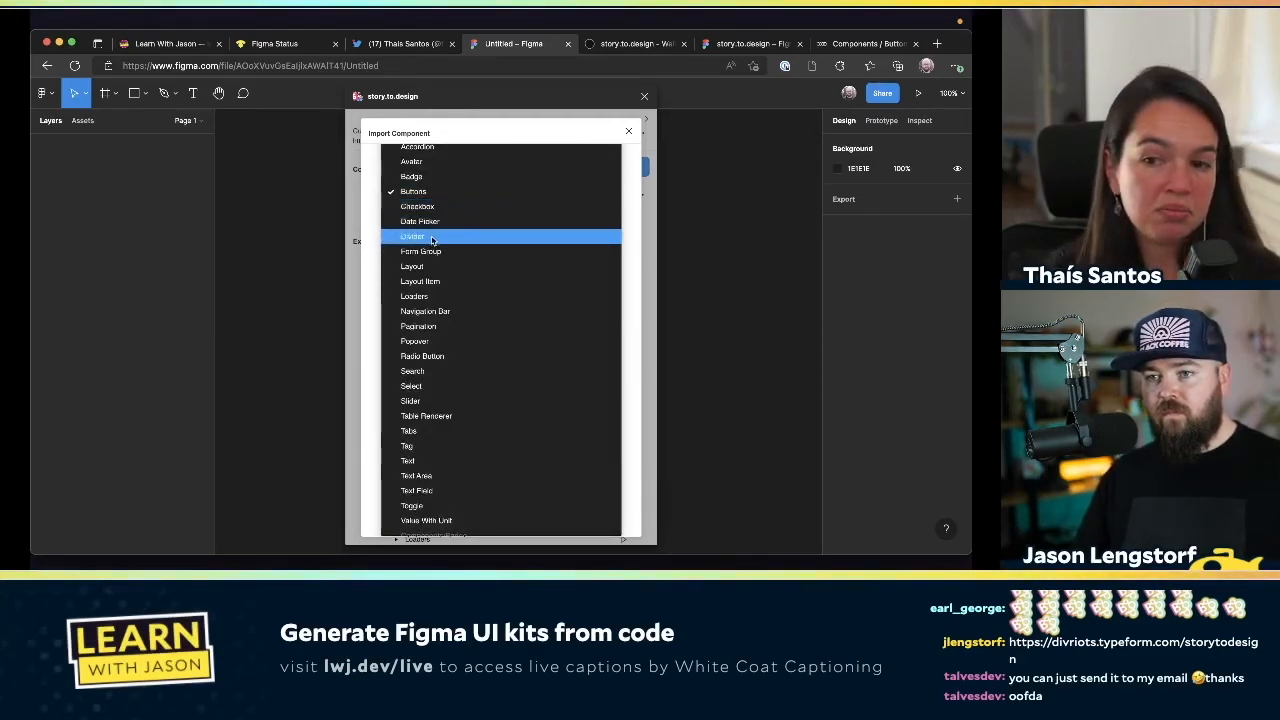
click(428, 178)
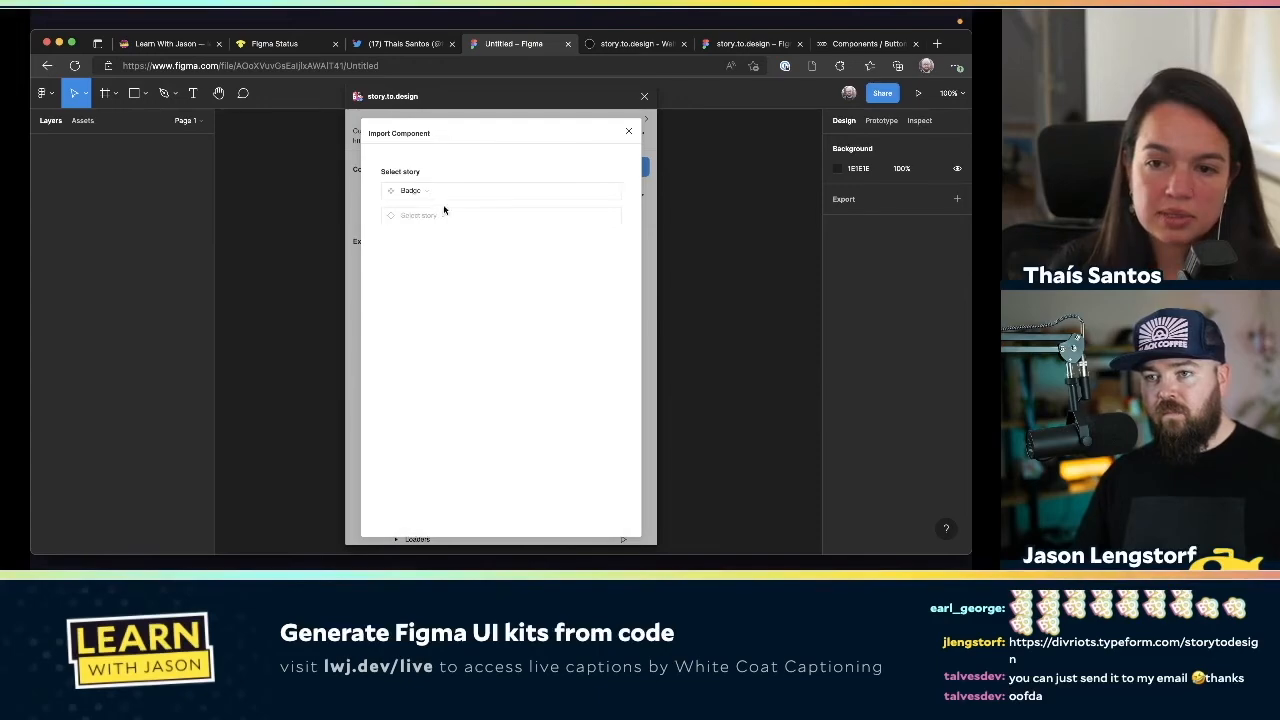
click(444, 214)
click(446, 217)
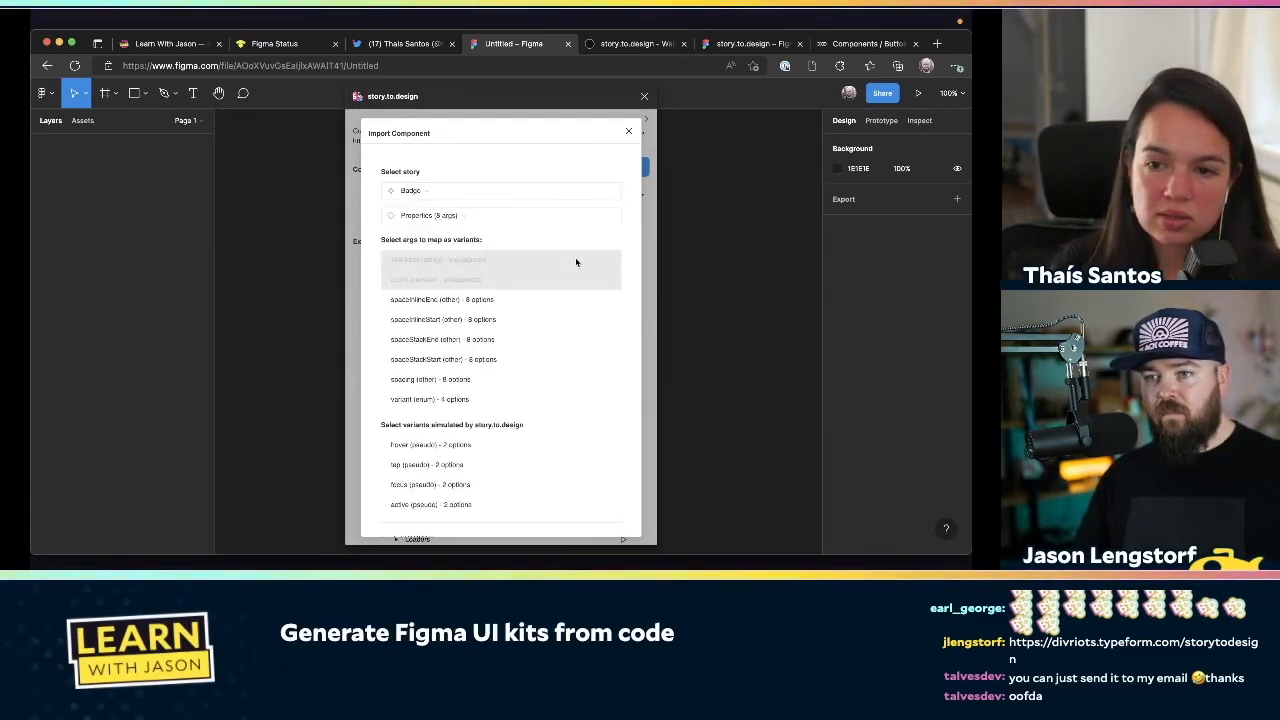
Map Badge's variant arg as variants and import the component
scroll(575, 262, down, 1)
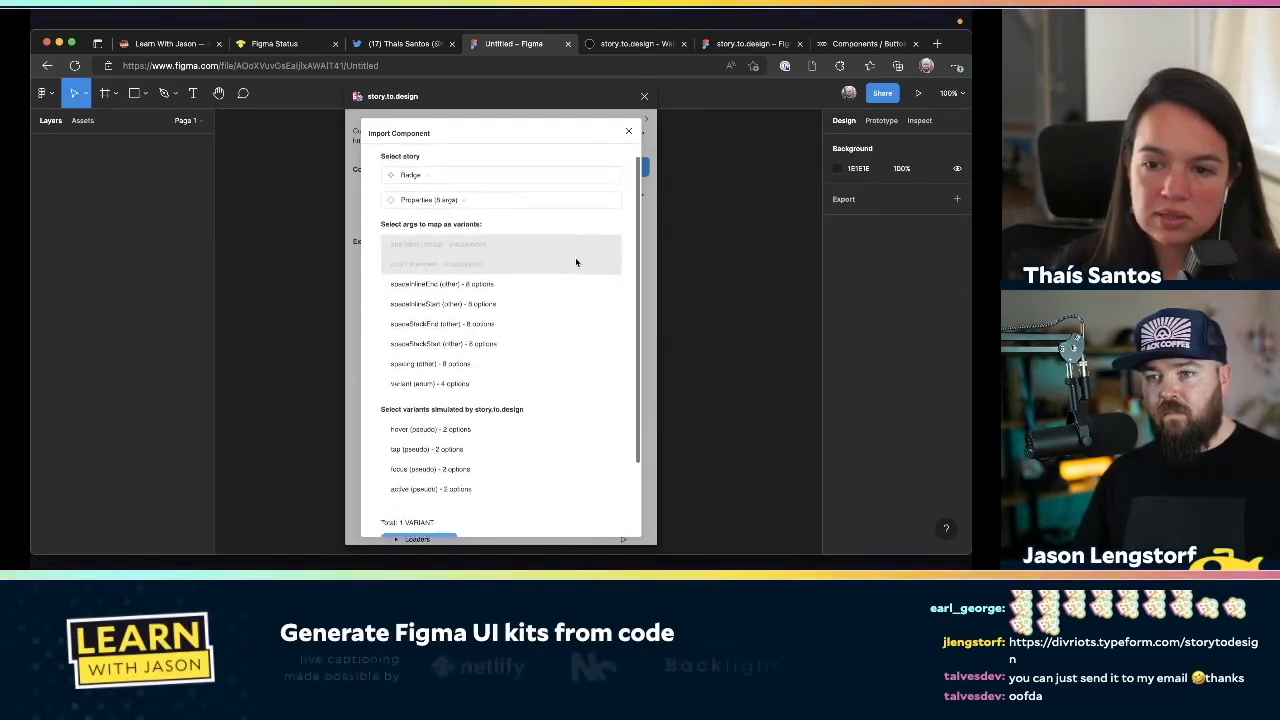
click(462, 386)
scroll(515, 403, down, 3)
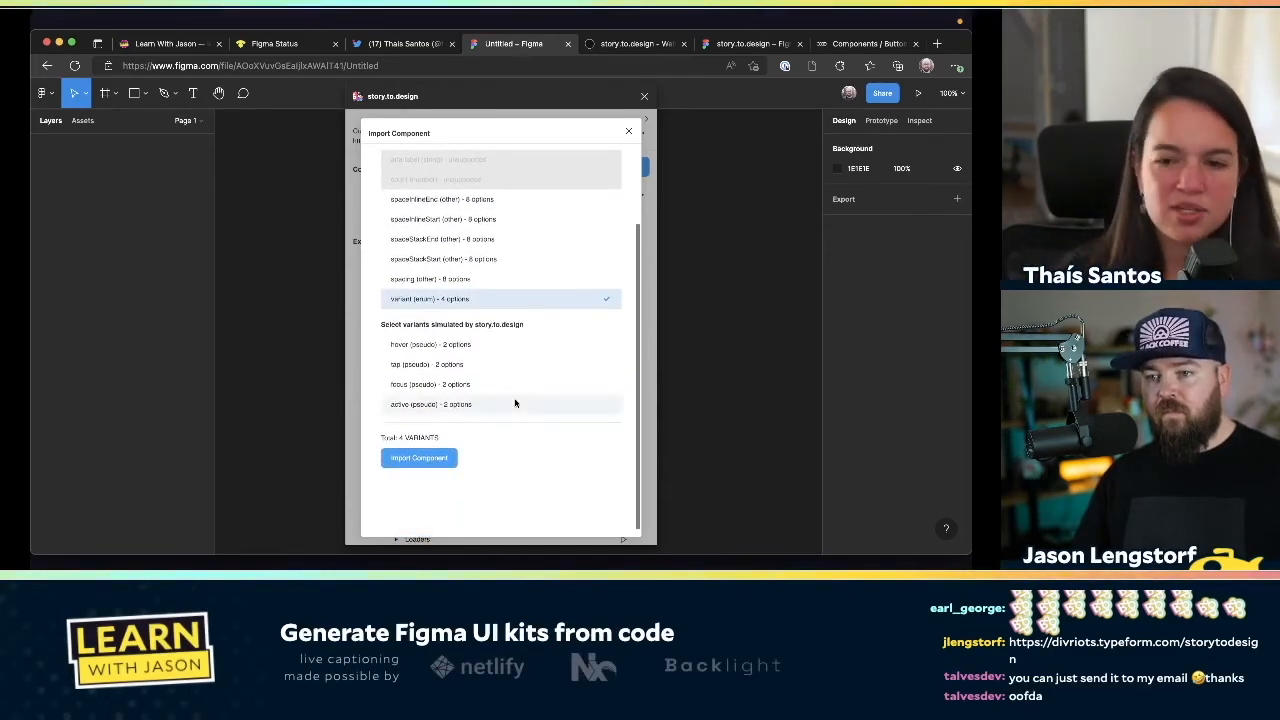
click(423, 462)
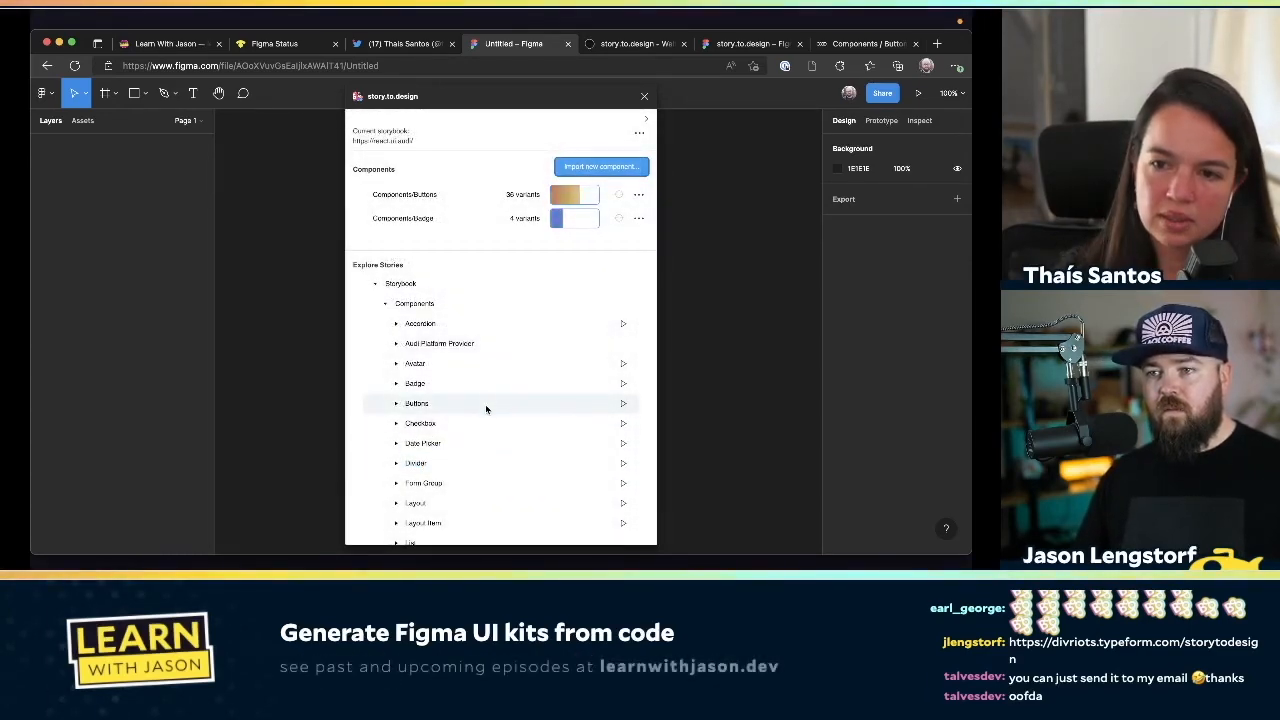
Begin a further component import and choose the Properties story of Checkbox
click(603, 166)
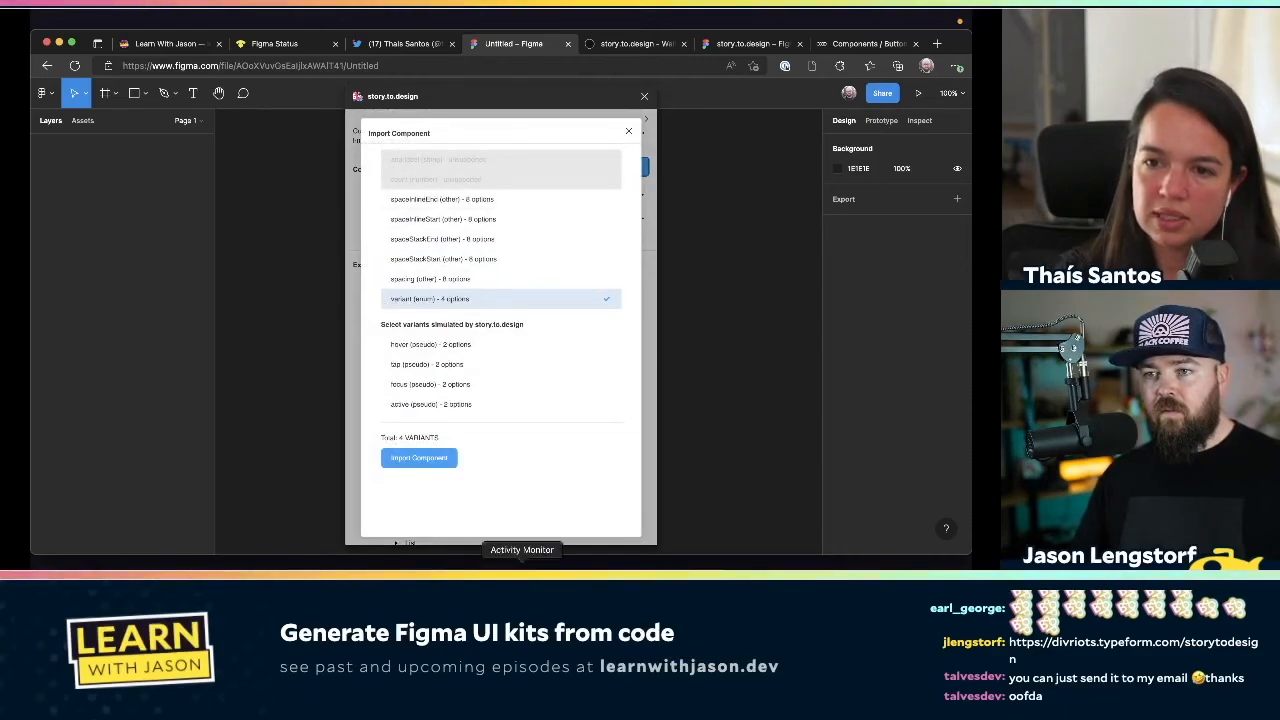
scroll(462, 335, up, 3)
click(440, 190)
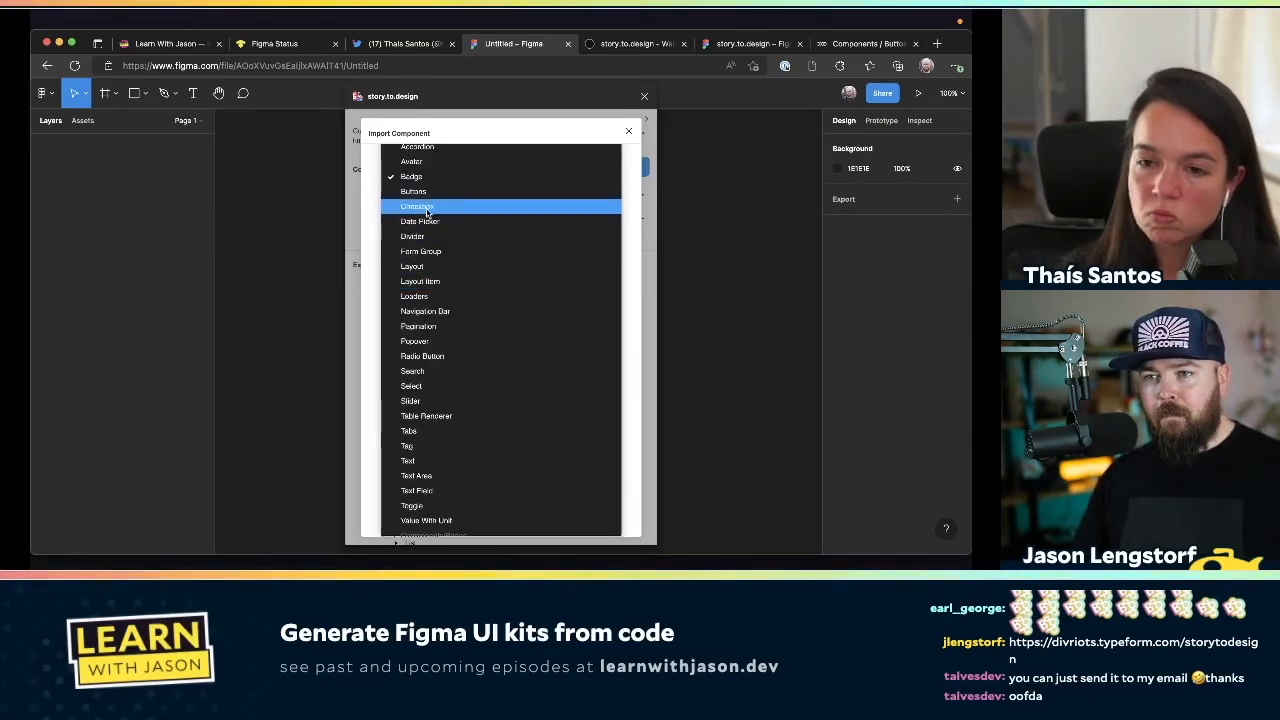
click(466, 206)
click(462, 218)
click(440, 225)
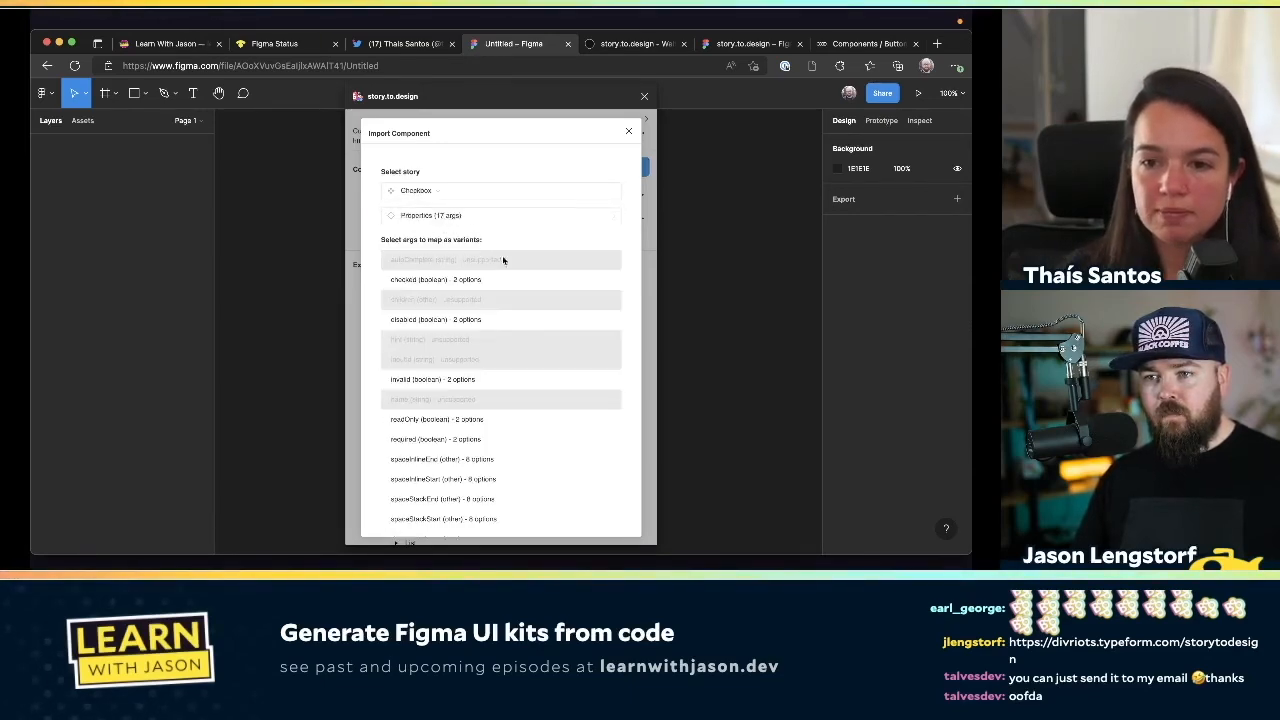
Map the checked and disabled args of Checkbox as variants
scroll(558, 281, down, 1)
click(475, 243)
click(474, 282)
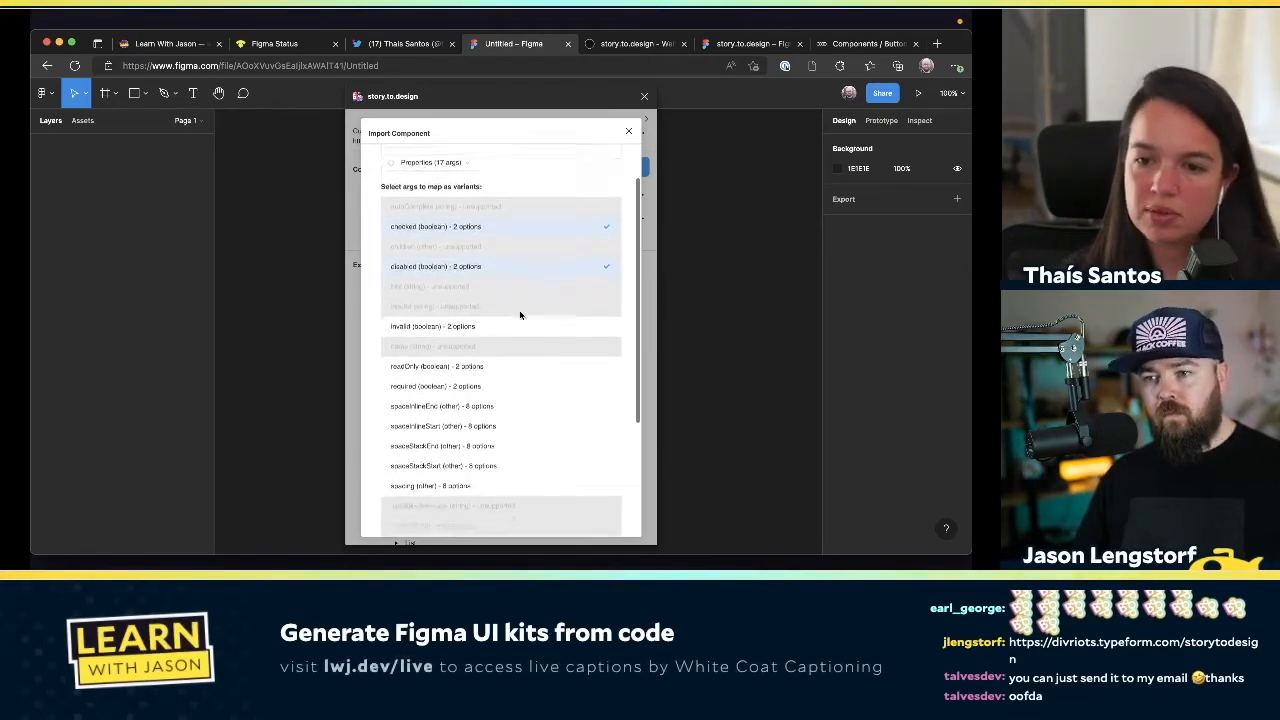
Try including the invalid arg in the Checkbox mapping, and deselect it after reviewing the remaining options
scroll(458, 298, down, 2)
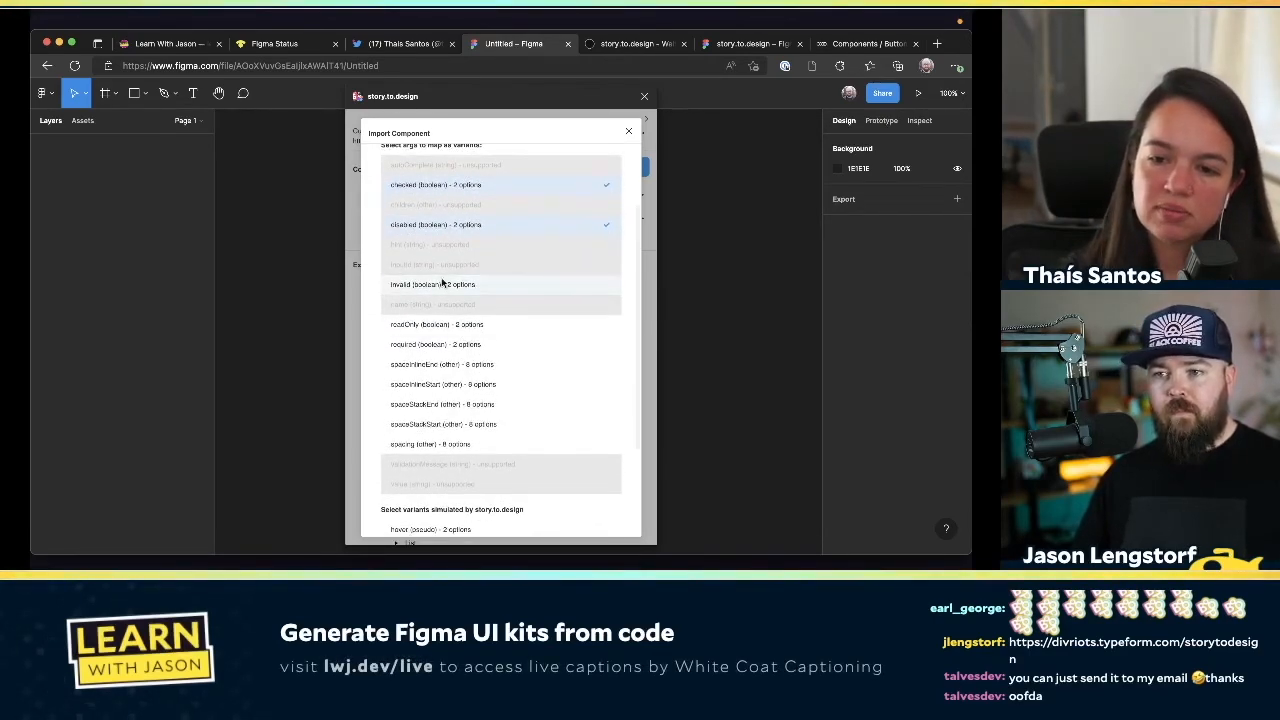
click(444, 287)
scroll(514, 313, down, 1)
scroll(514, 313, down, 1)
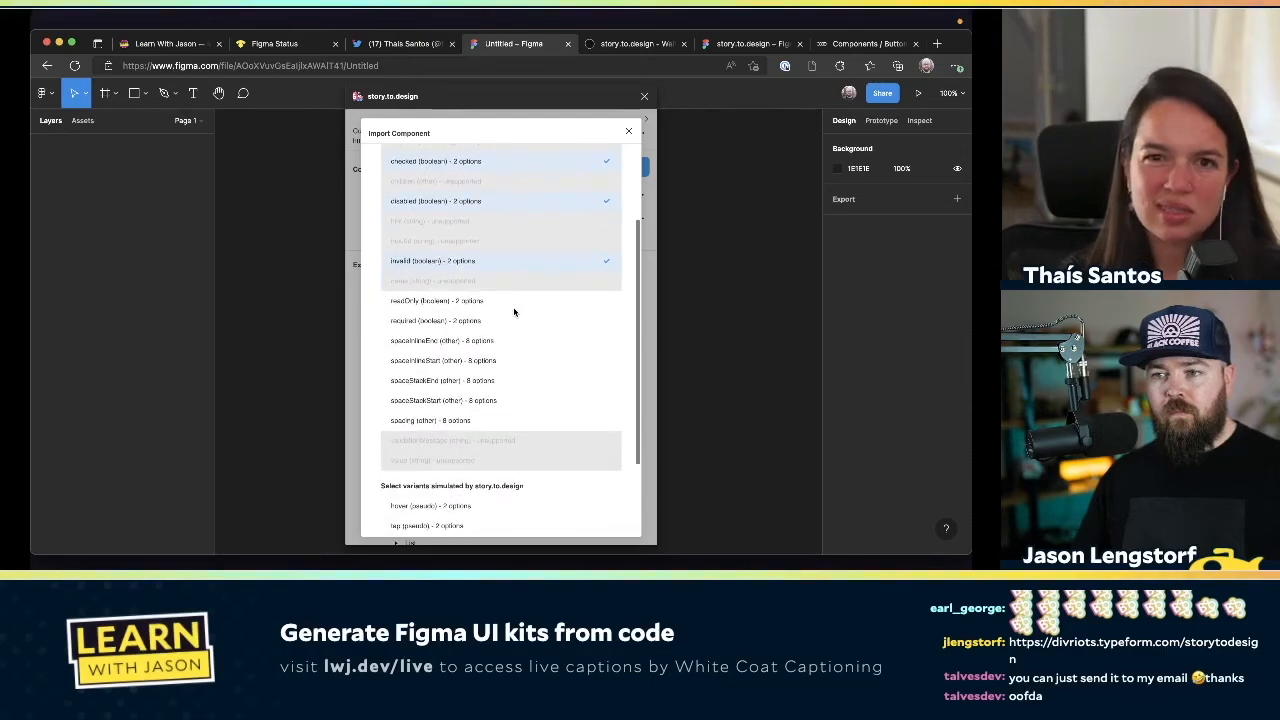
scroll(514, 313, down, 3)
scroll(514, 313, up, 3)
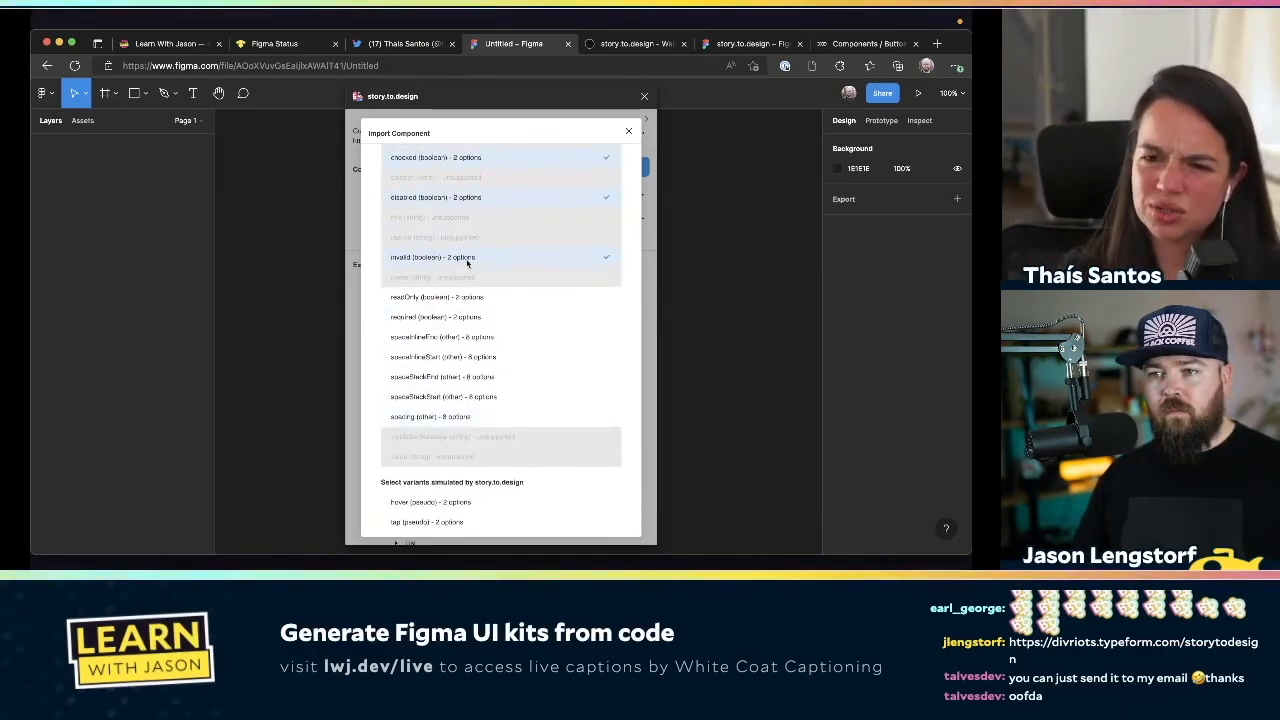
click(462, 258)
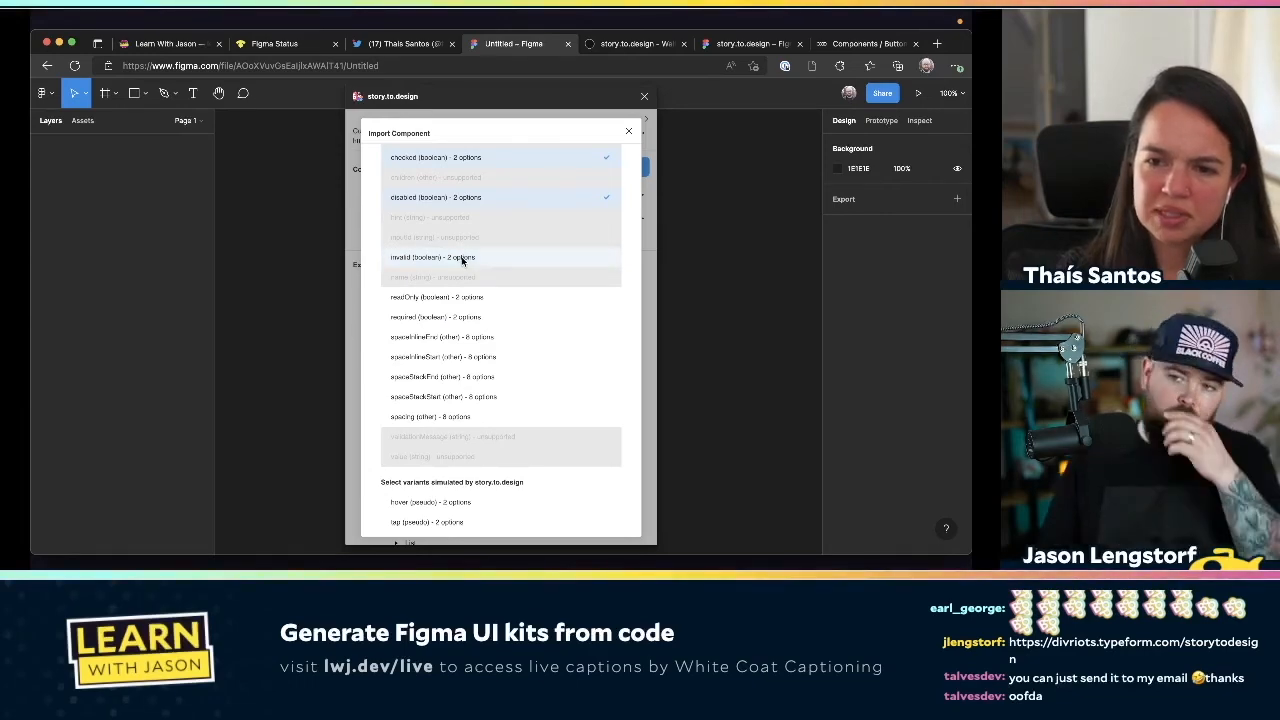
Add the simulated focus variant to Checkbox, recheck the selected args, and import the component
scroll(562, 348, down, 1)
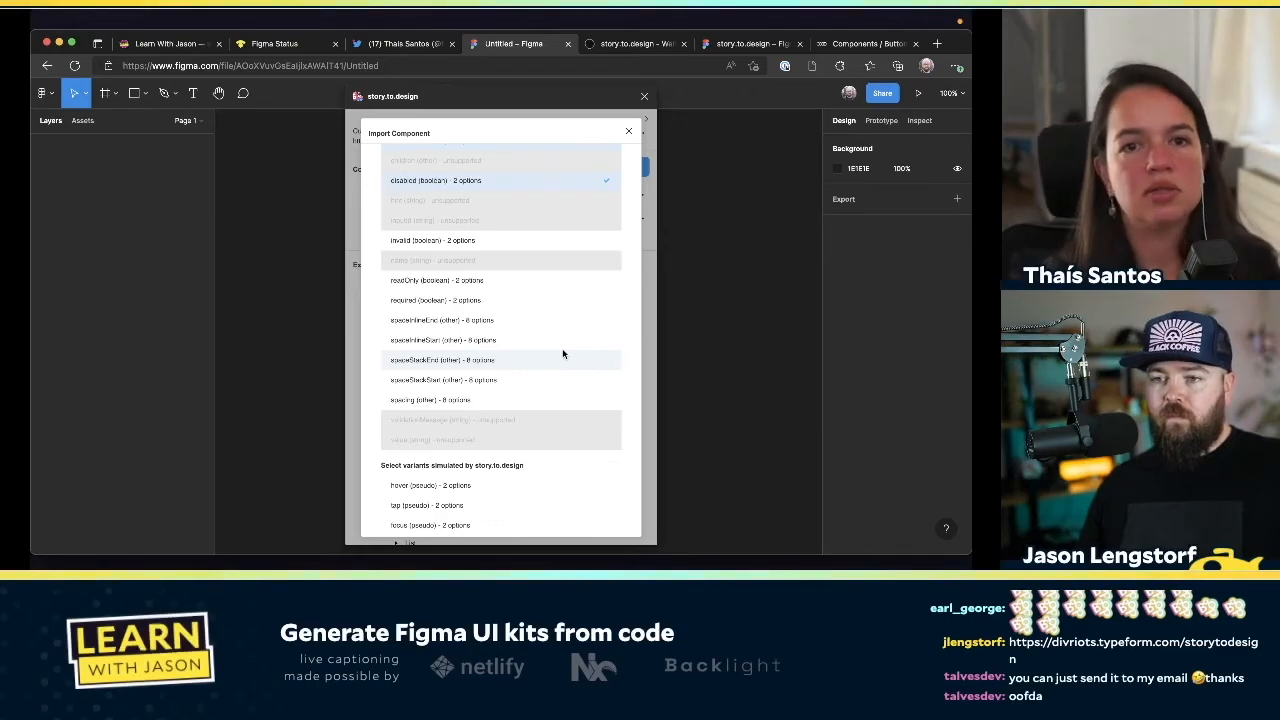
scroll(562, 352, down, 5)
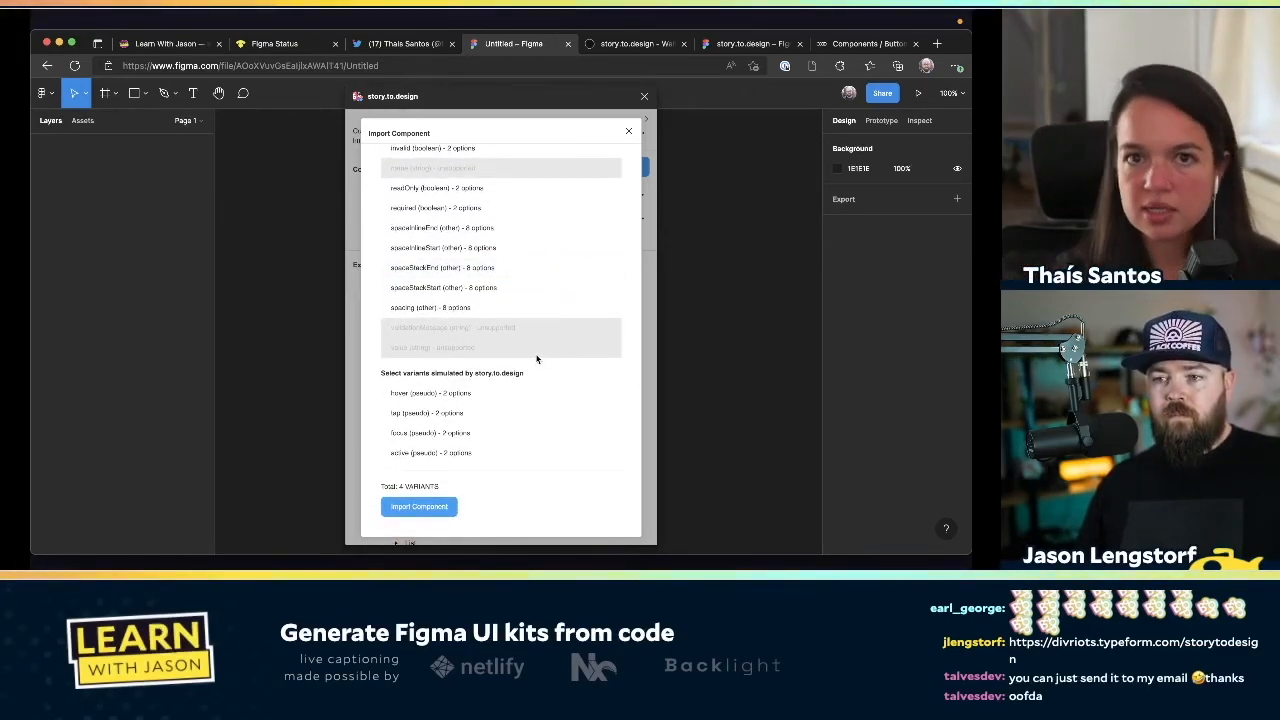
click(442, 433)
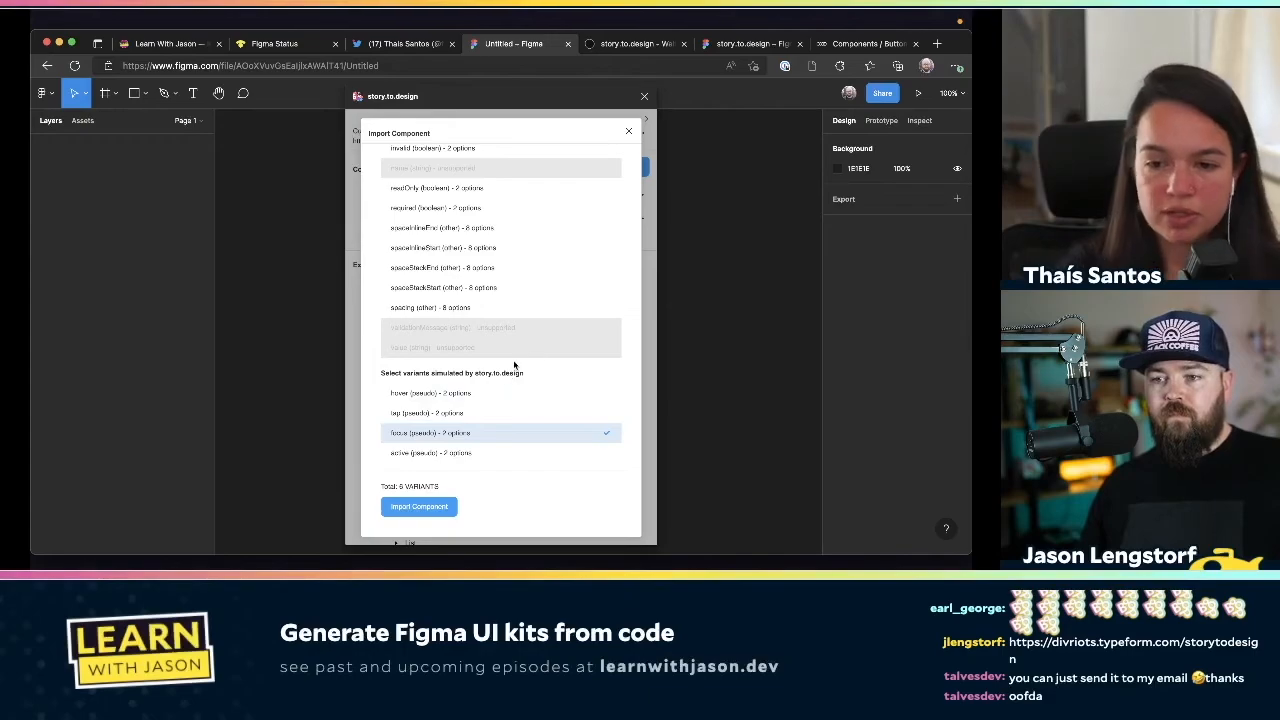
scroll(536, 353, up, 5)
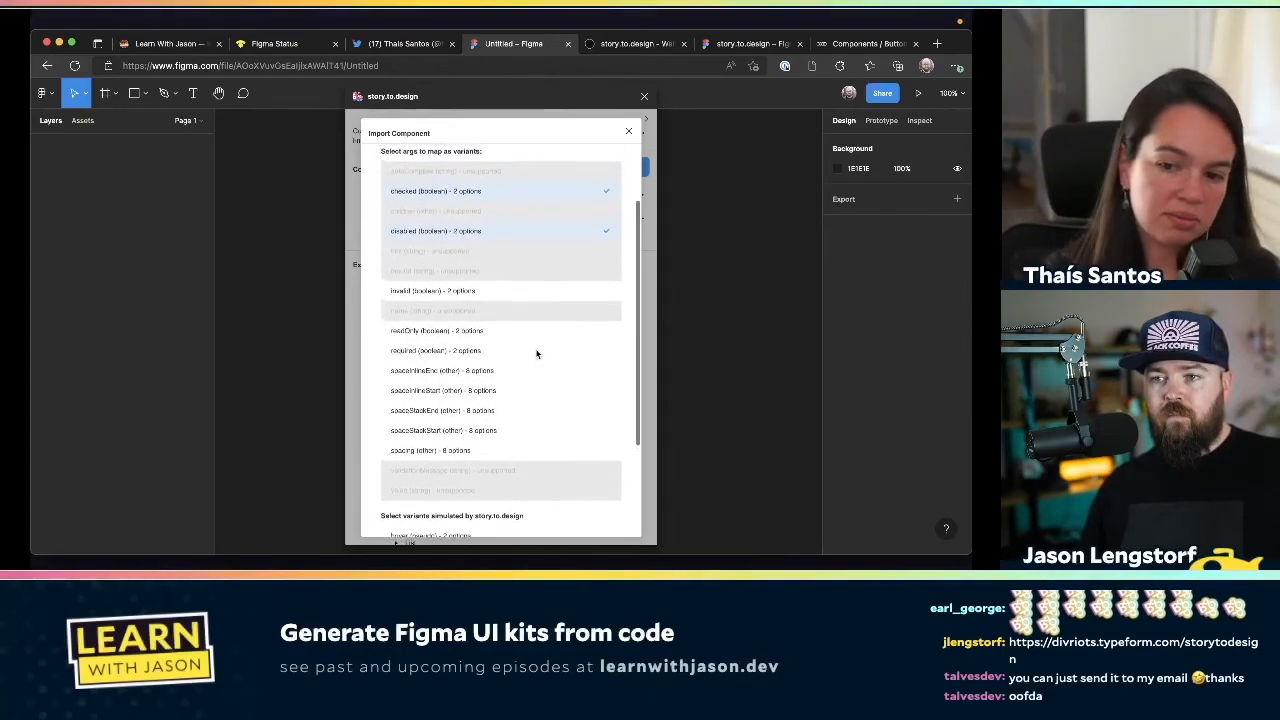
scroll(536, 353, down, 5)
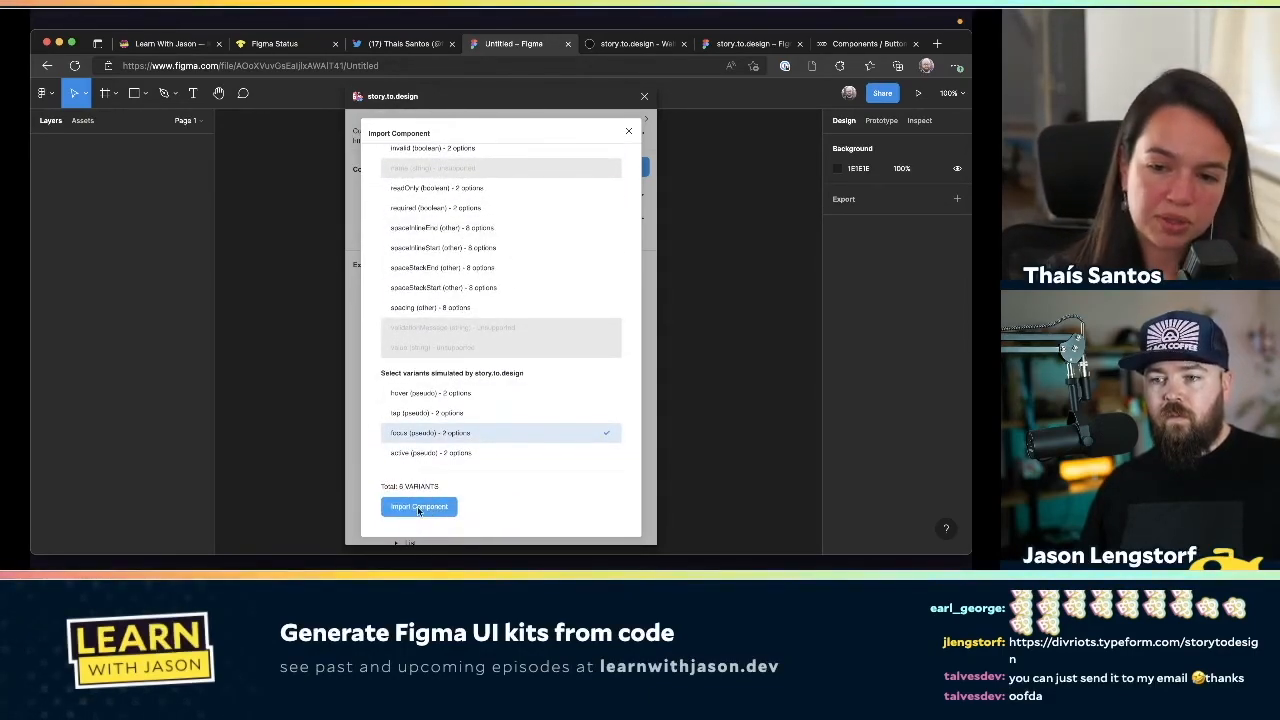
click(418, 508)
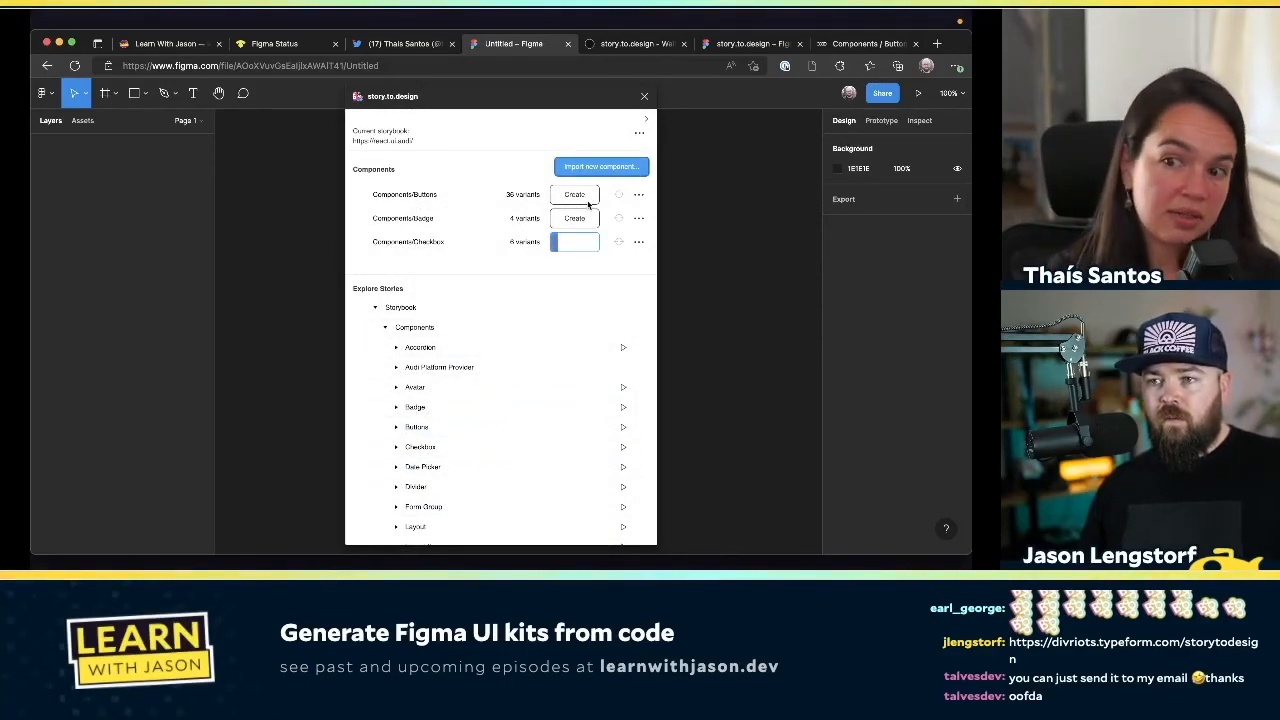
Create the imported Buttons, Badge and Checkbox components in the Figma file and close the plugin
click(578, 195)
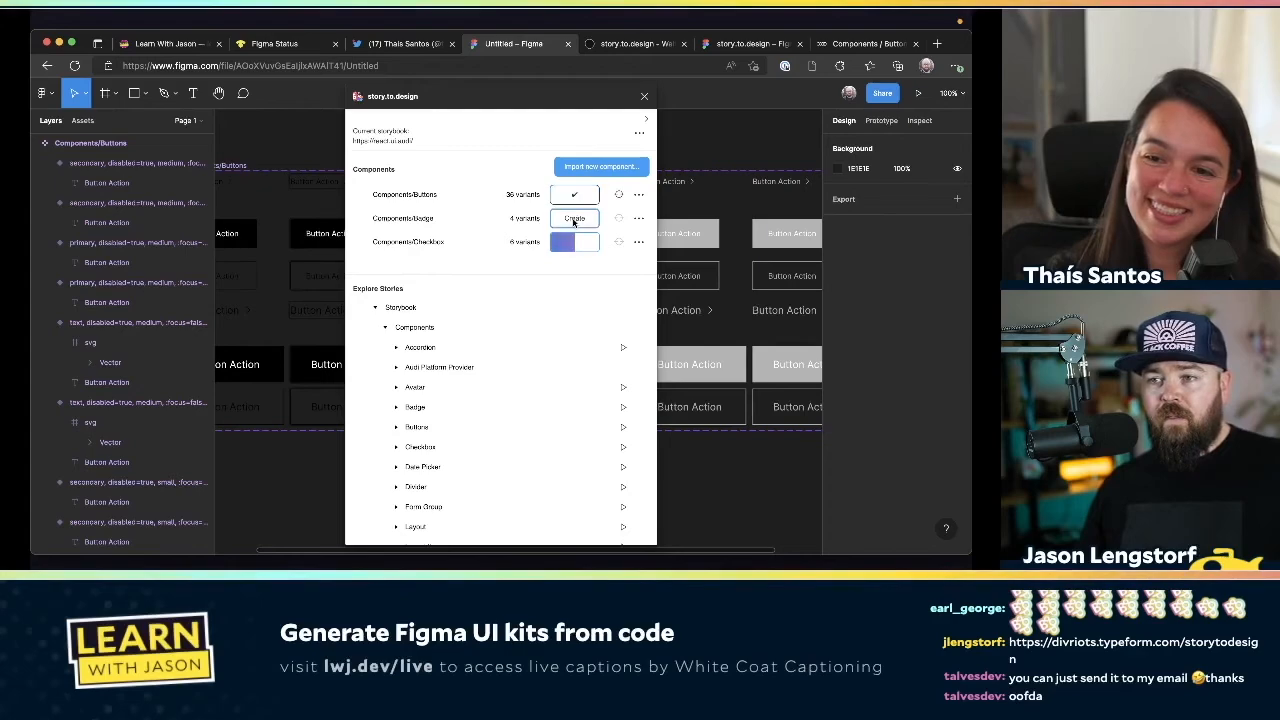
click(574, 218)
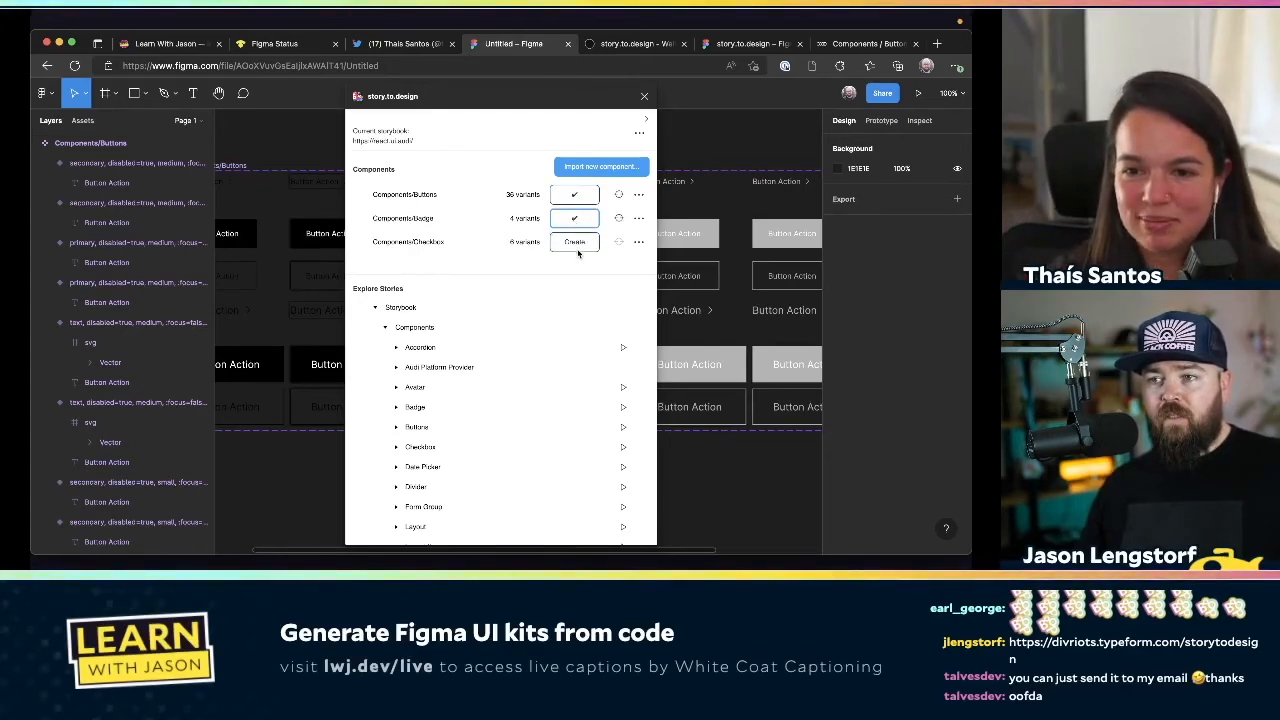
click(574, 243)
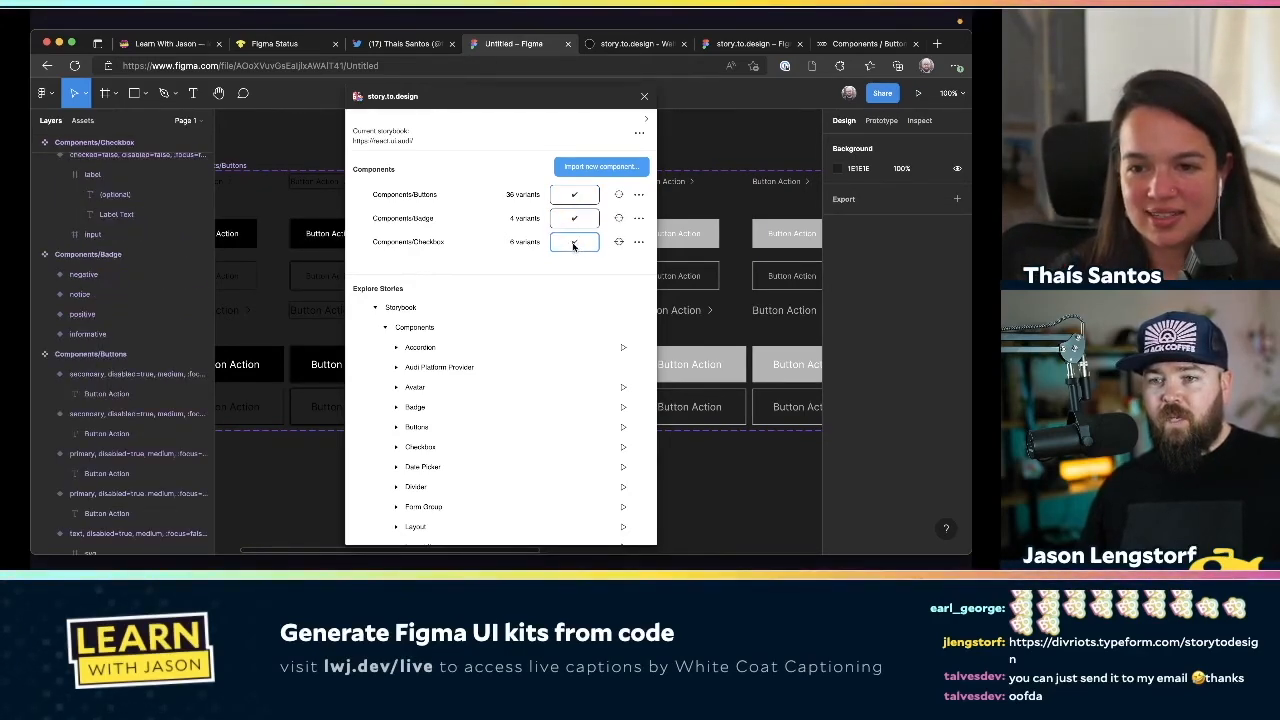
click(644, 96)
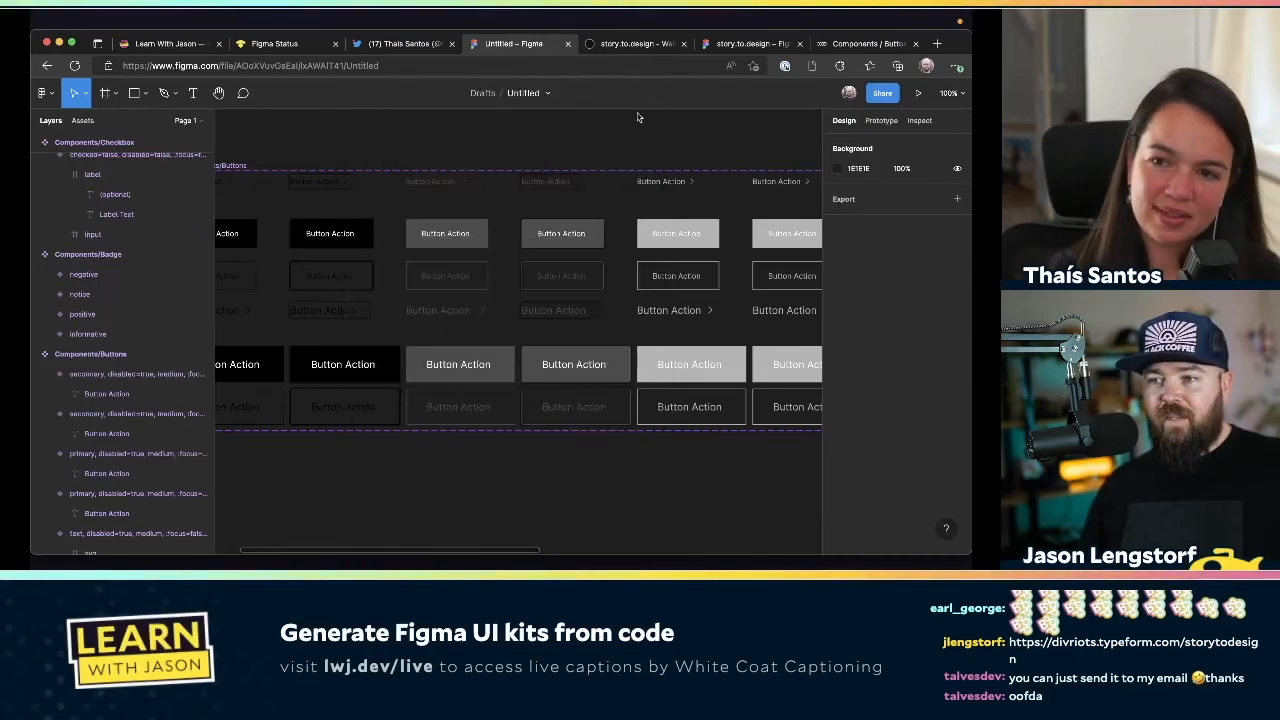
Look over the created component sets on the canvas and set the page background to white, FFFFFF
scroll(578, 256, down, 5)
scroll(580, 260, right, 2)
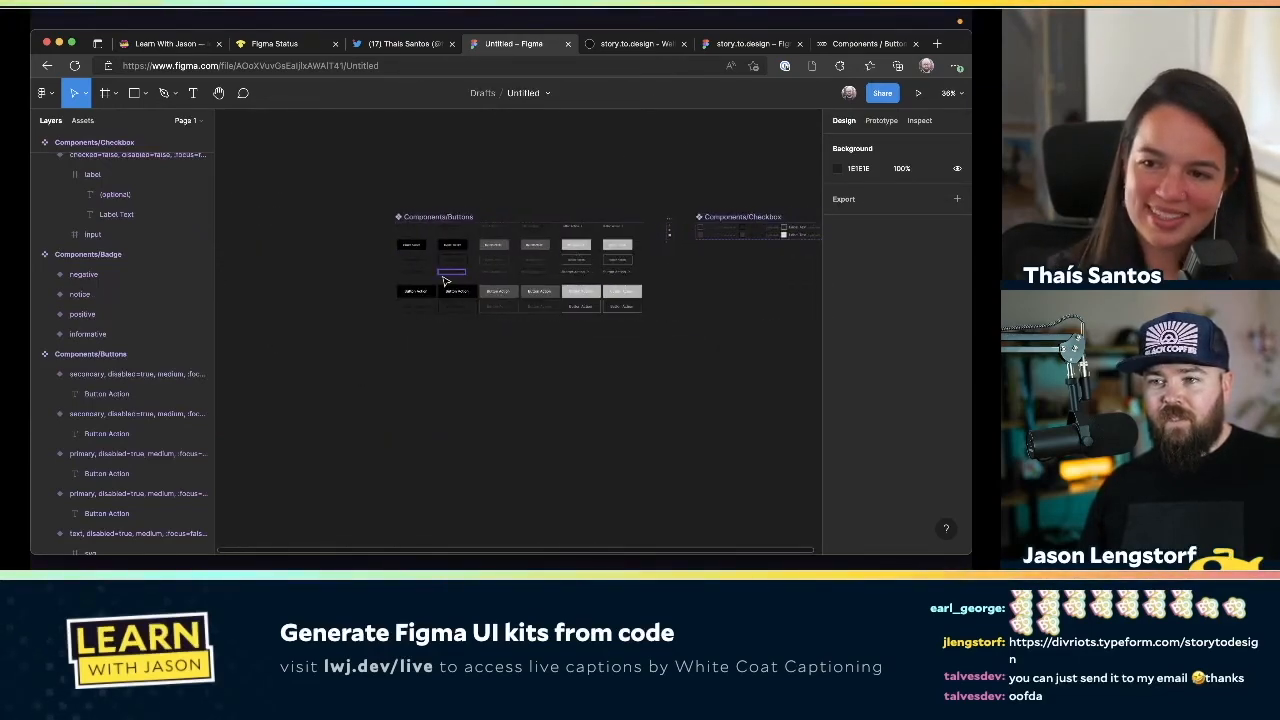
scroll(446, 268, up, 5)
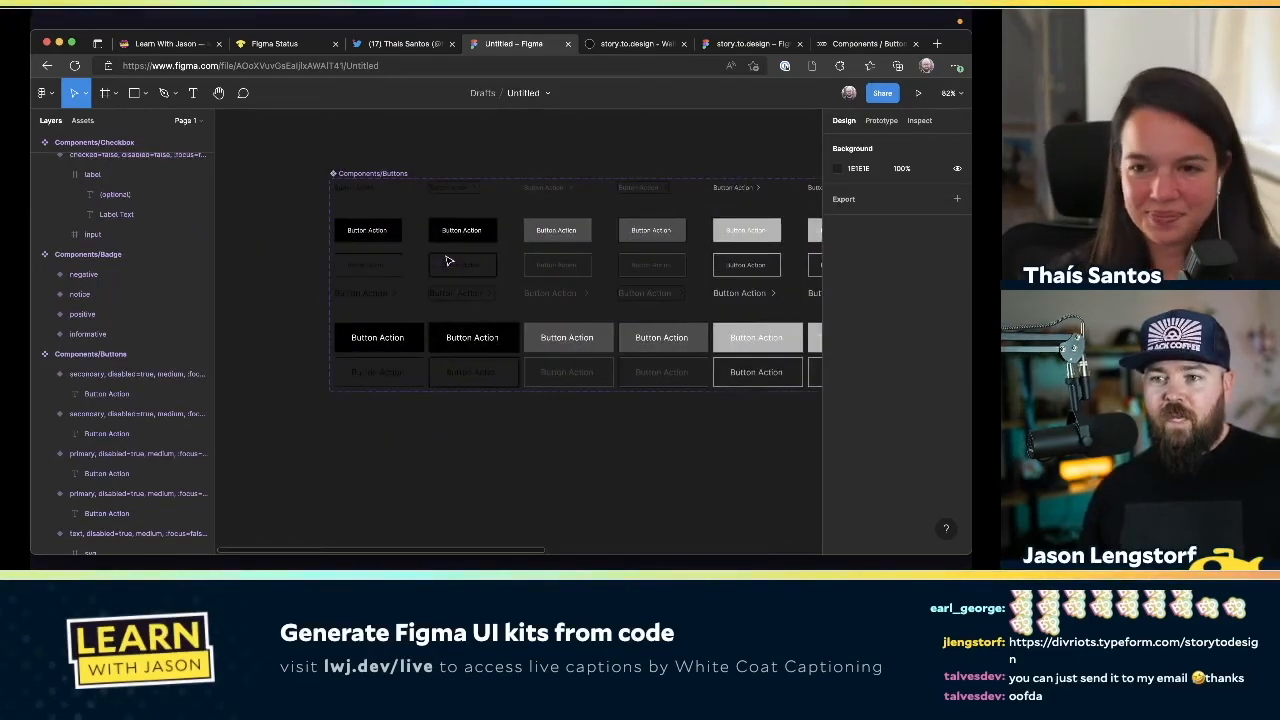
right_click(286, 224)
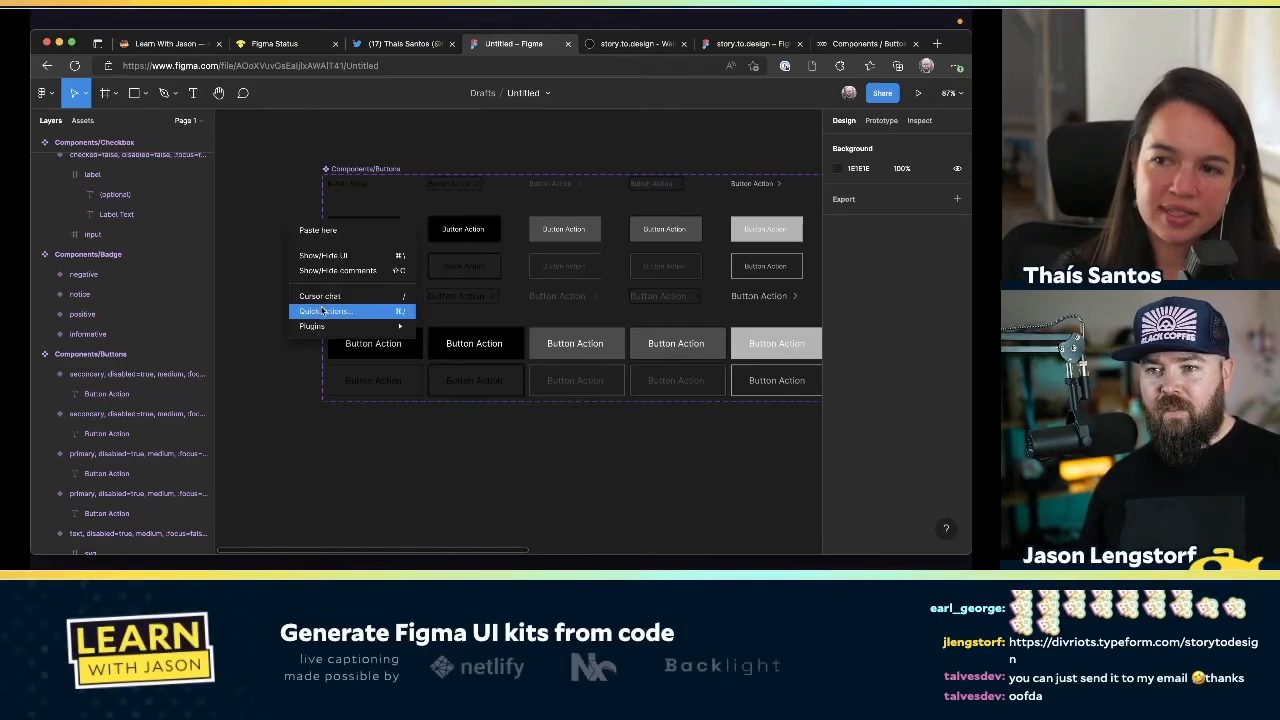
click(385, 148)
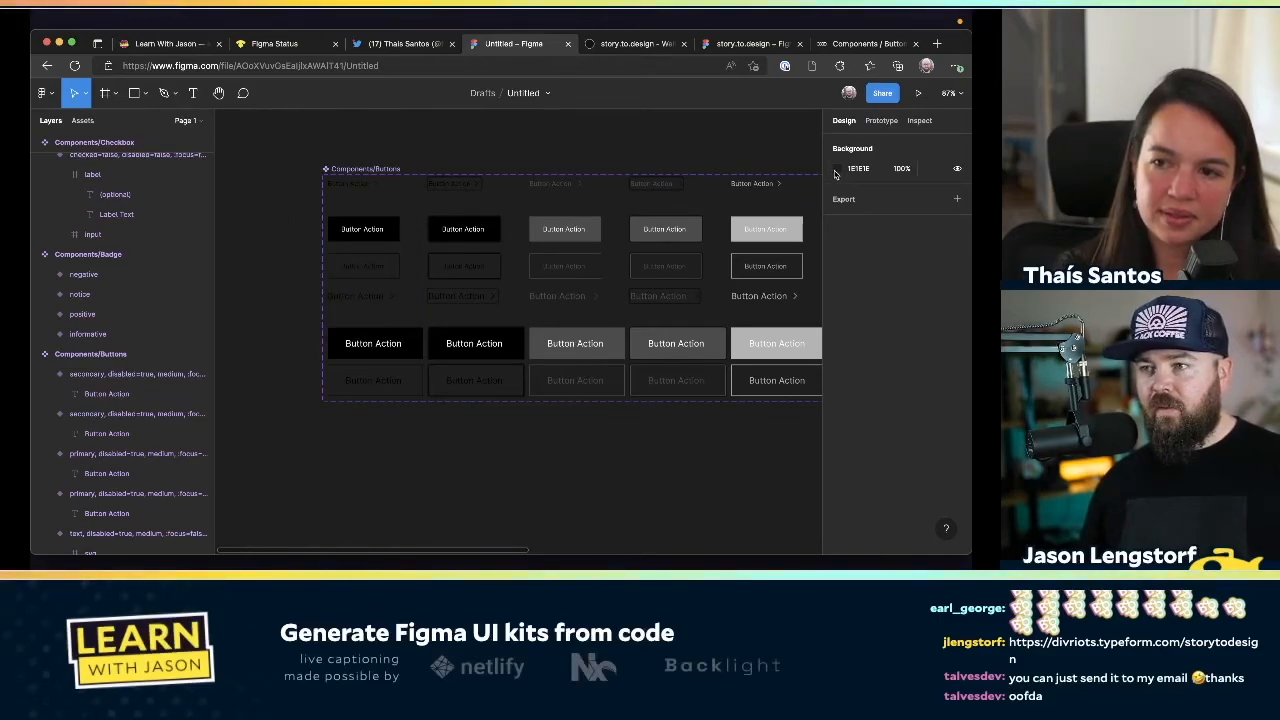
click(838, 168)
drag(742, 218, 649, 188)
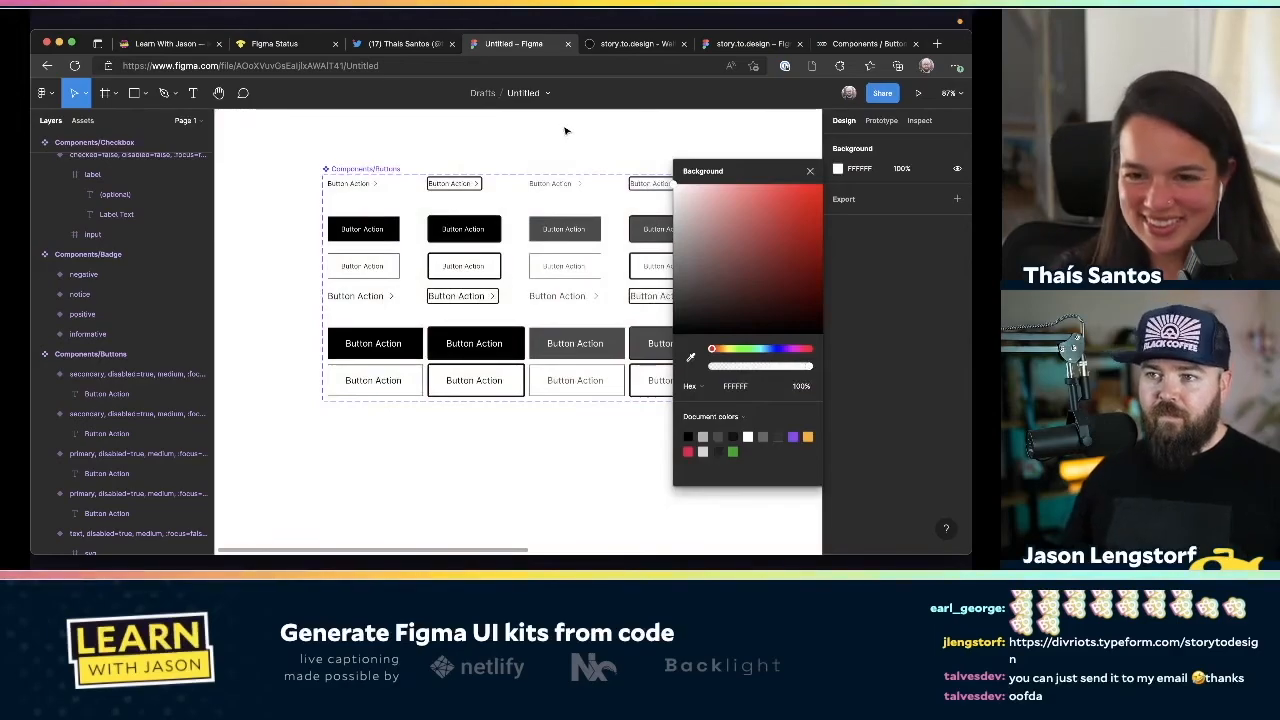
Close the background colour picker and inspect the properties of the small text button and the medium secondary button with focus and hover
click(810, 171)
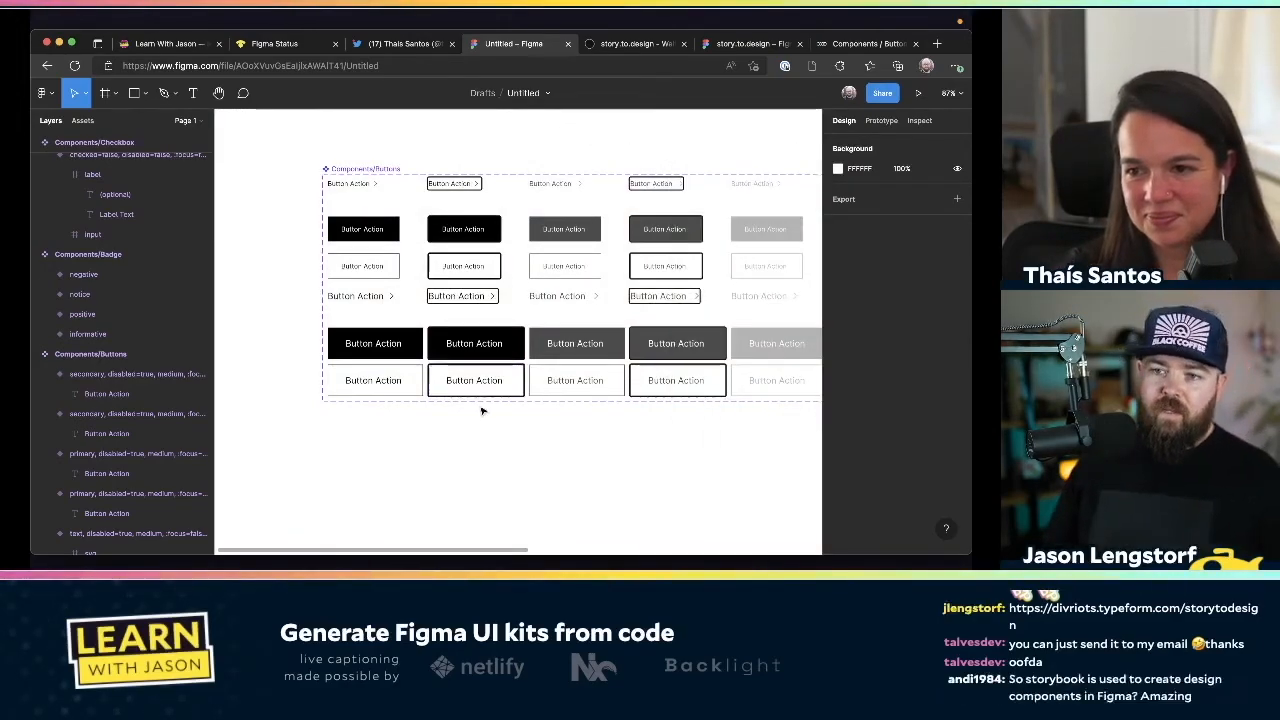
scroll(414, 437, up, 2)
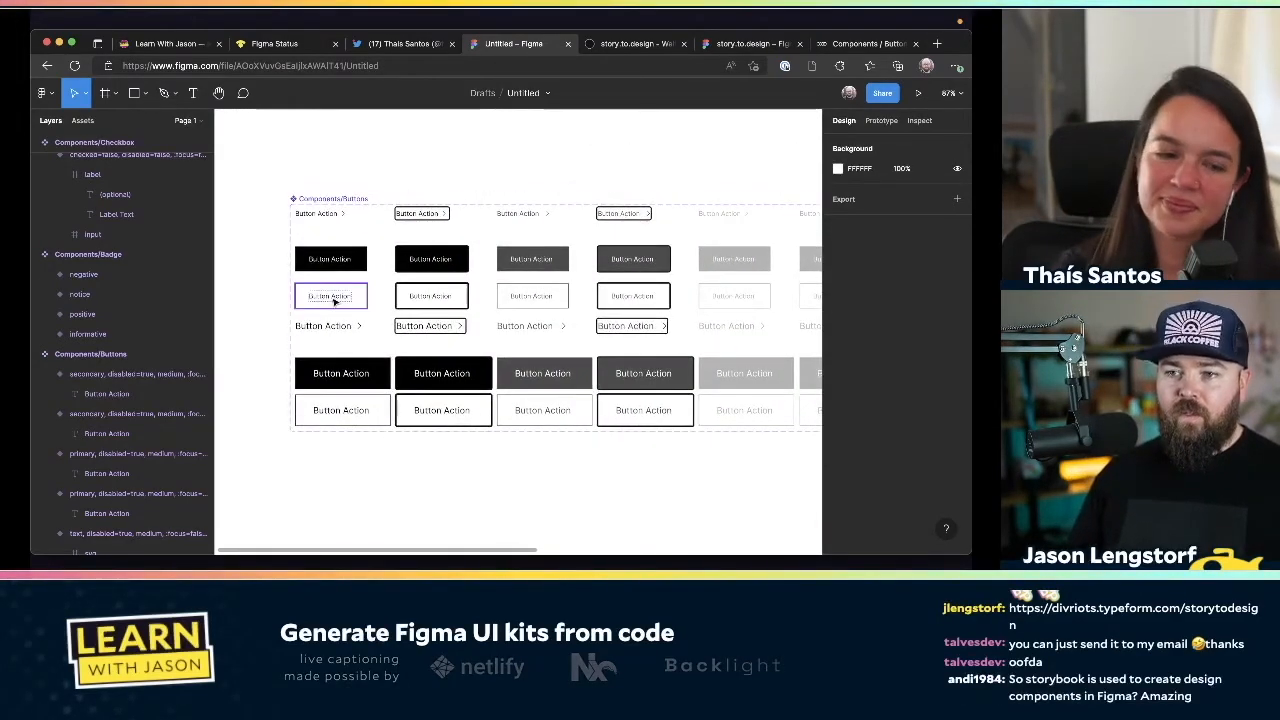
click(320, 216)
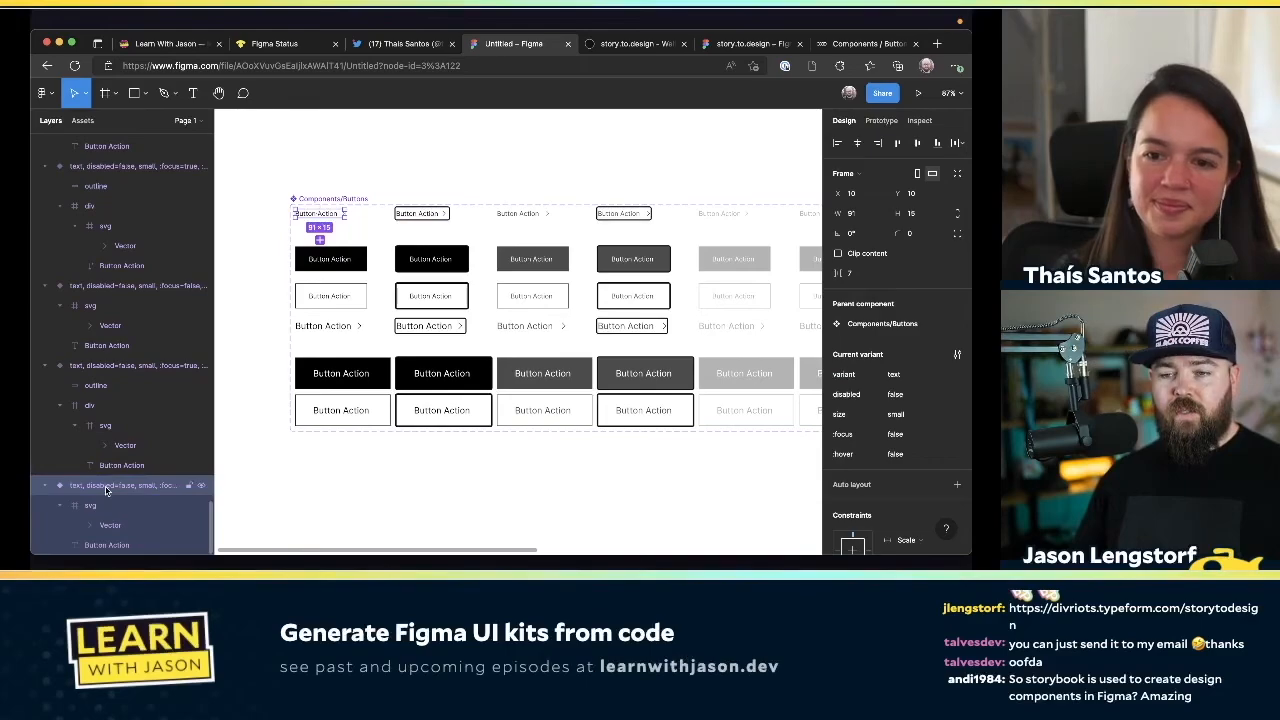
click(330, 445)
scroll(505, 326, right, 5)
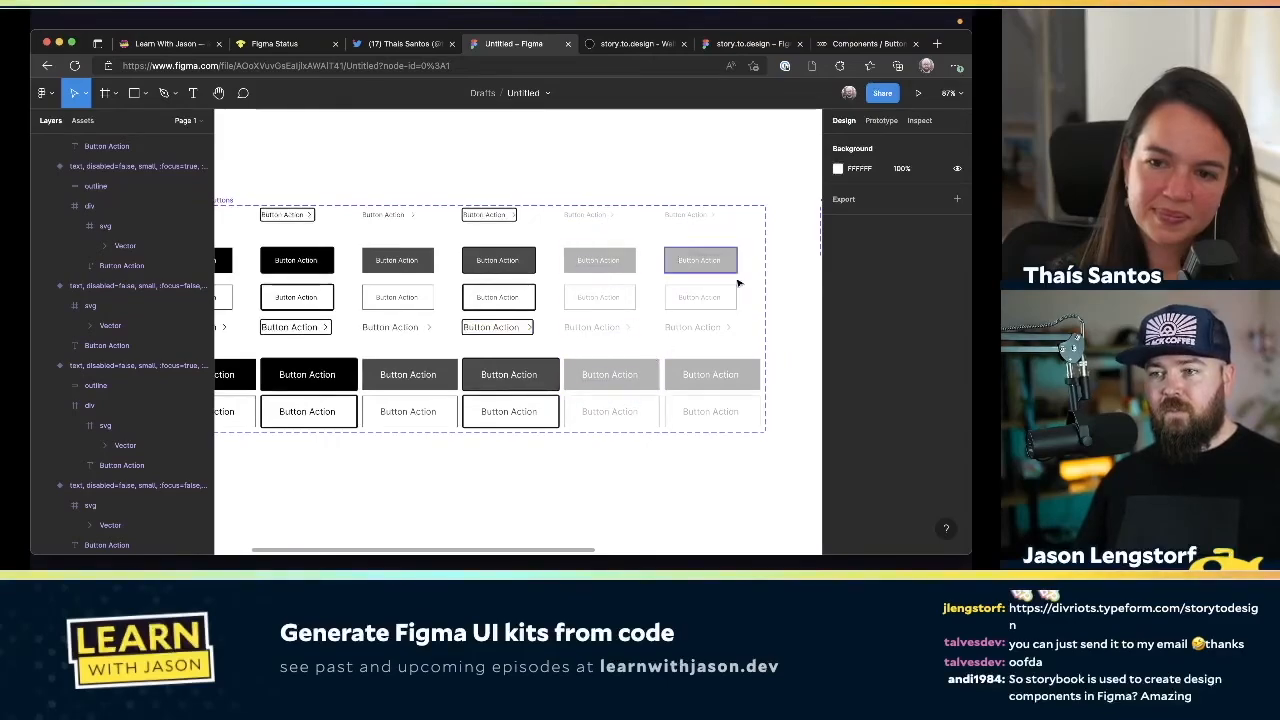
scroll(671, 349, left, 5)
scroll(671, 349, down, 1)
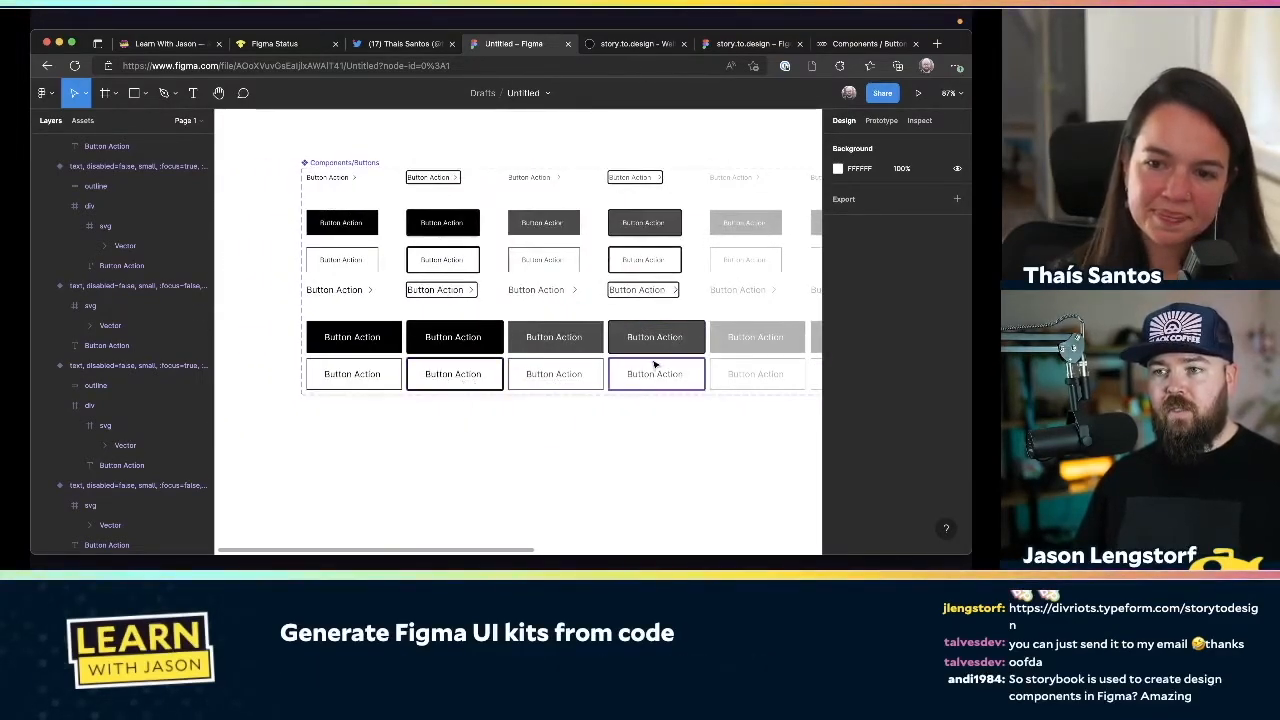
click(652, 378)
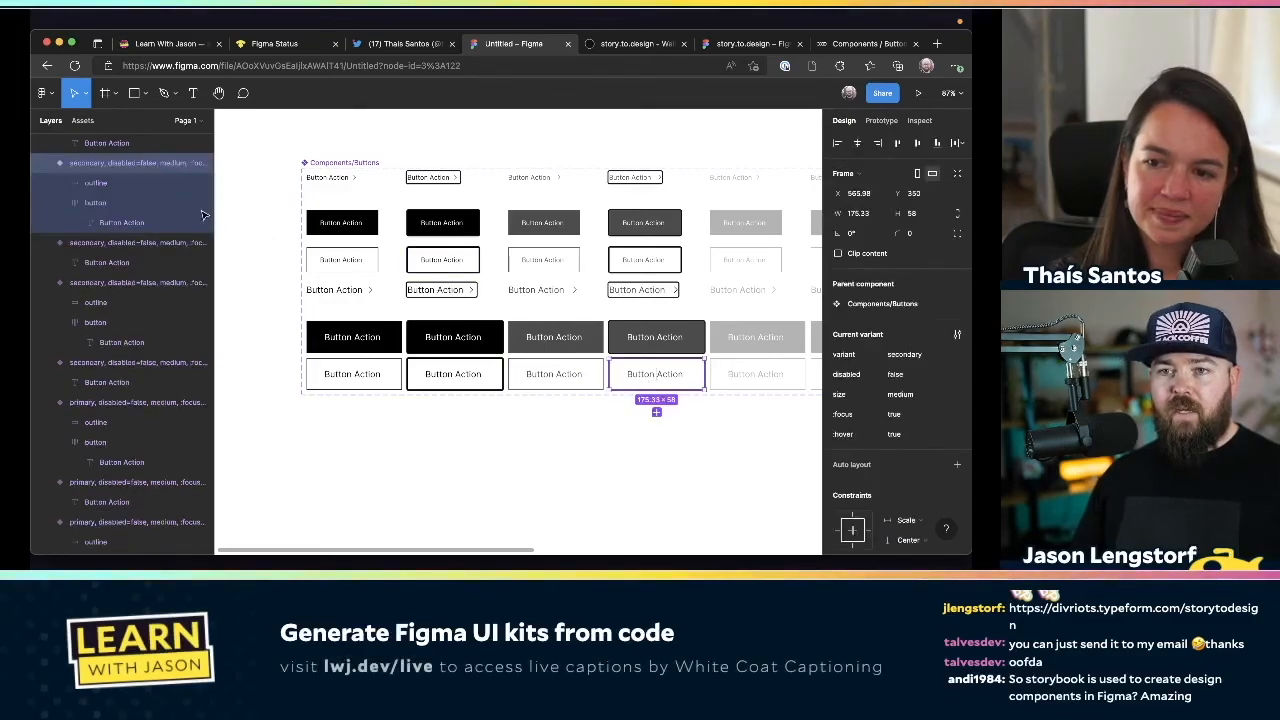
click(524, 400)
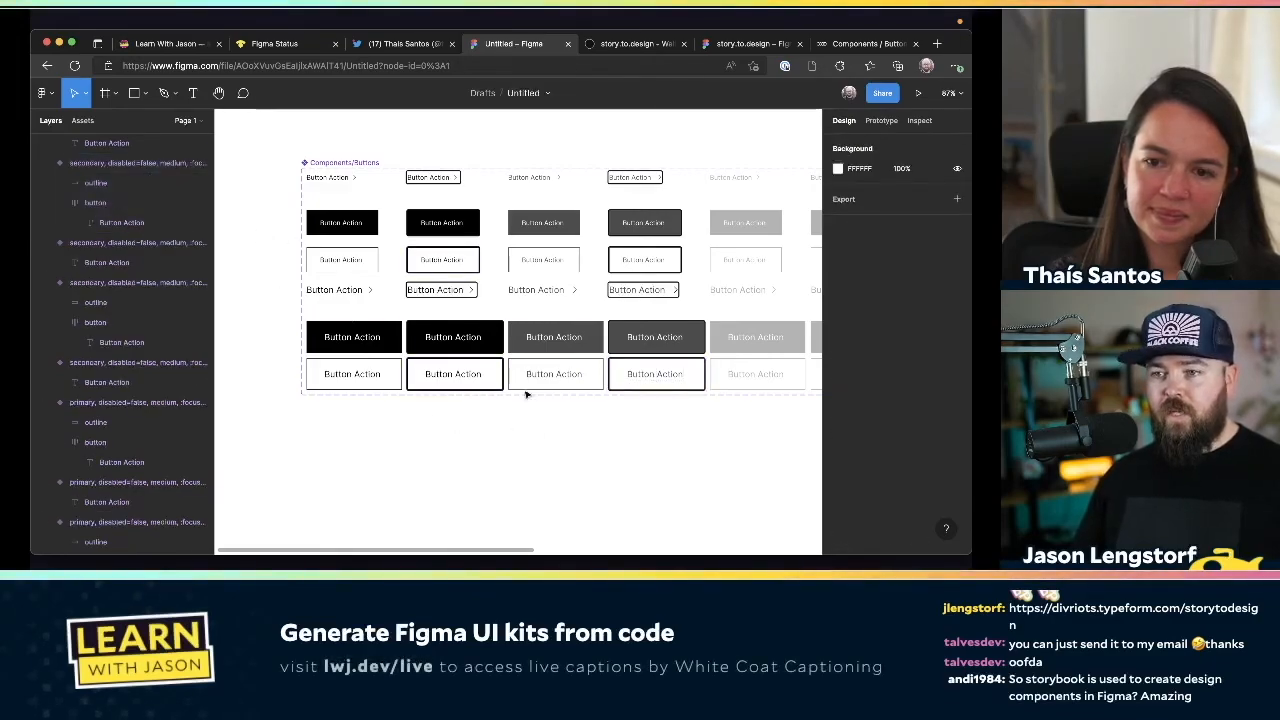
Examine the Badge and Checkbox component sets up close, including the focused and disabled checkboxes, and return to the Buttons set
scroll(562, 353, right, 2)
scroll(560, 354, right, 3)
scroll(543, 234, up, 5)
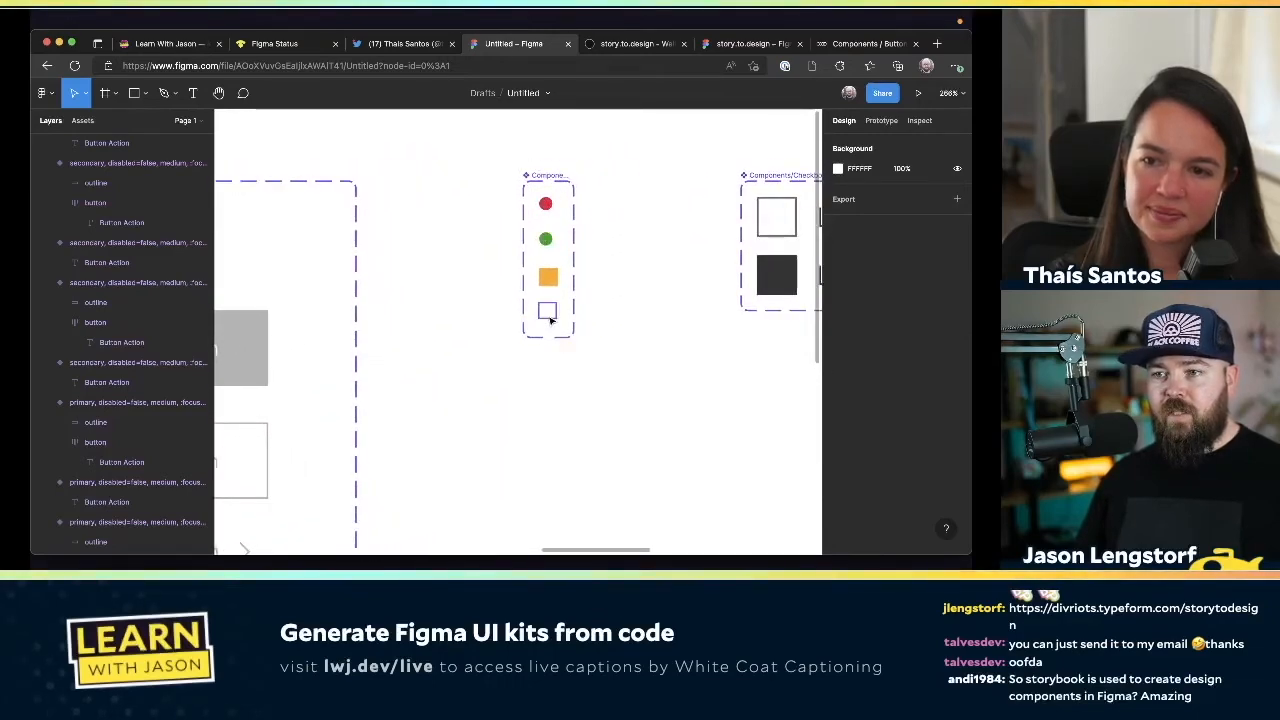
scroll(657, 369, right, 6)
scroll(657, 369, right, 5)
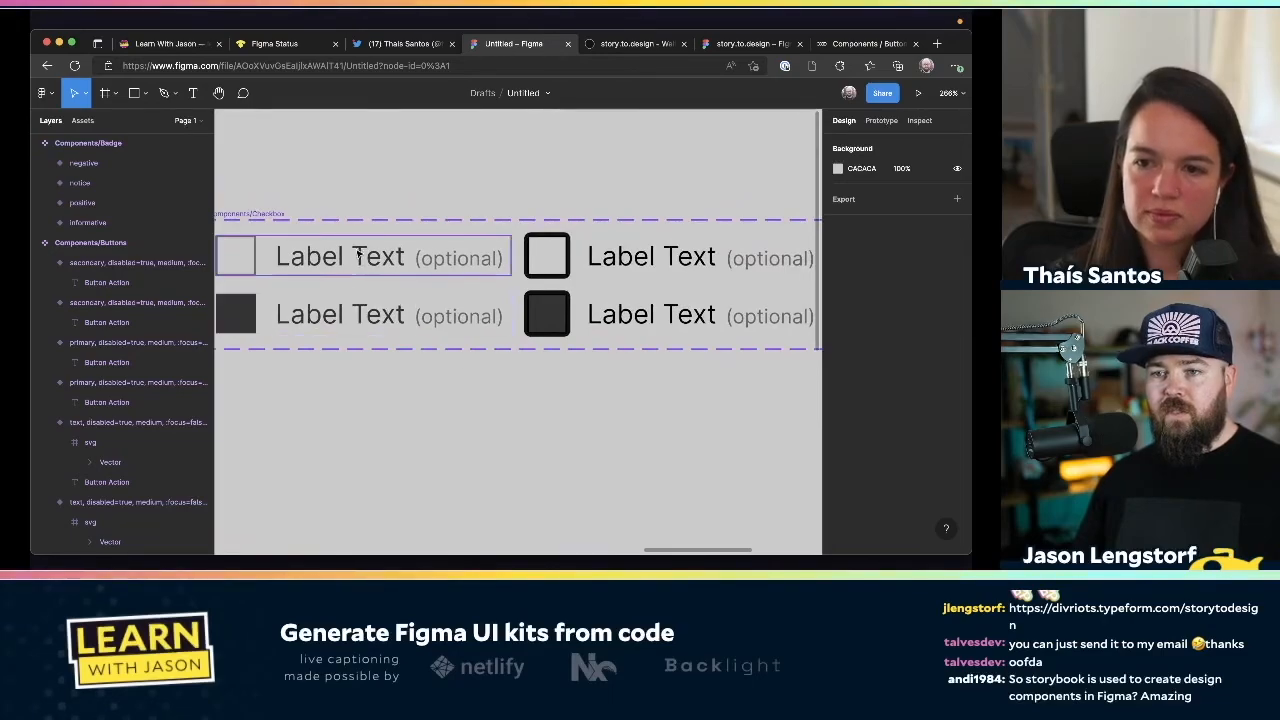
scroll(460, 305, right, 5)
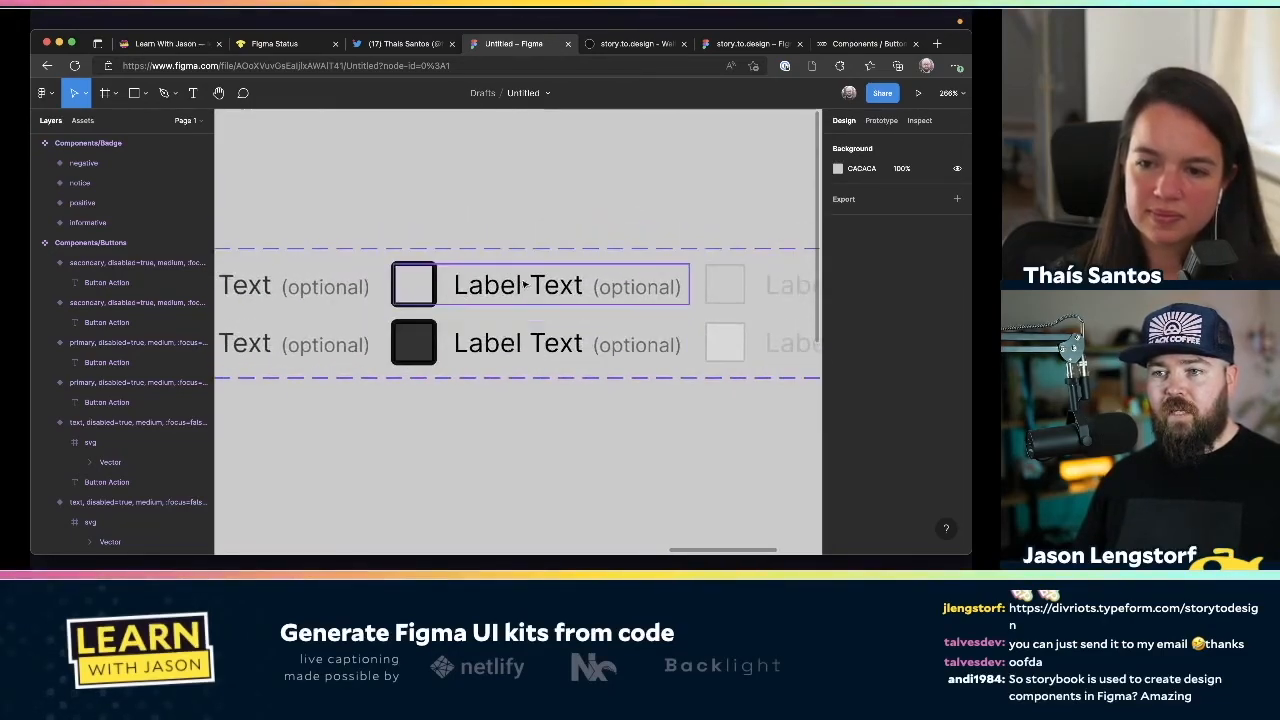
scroll(580, 318, right, 5)
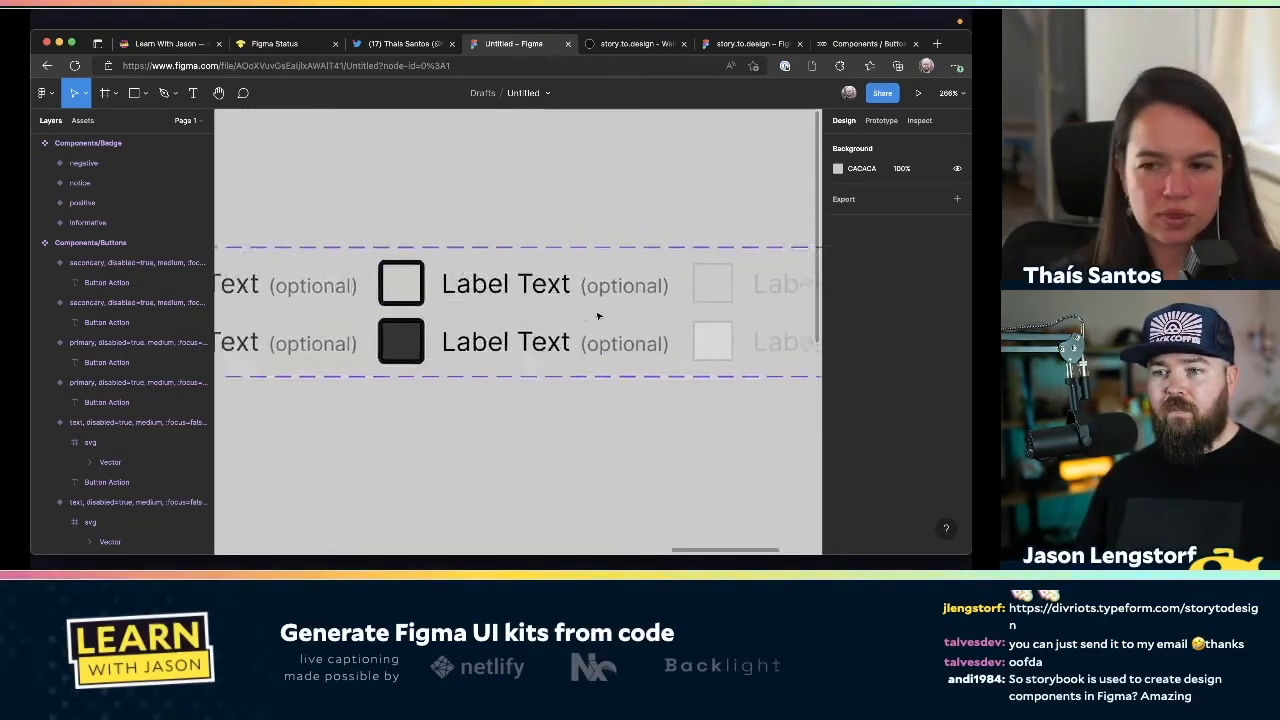
scroll(620, 328, right, 3)
scroll(620, 328, left, 8)
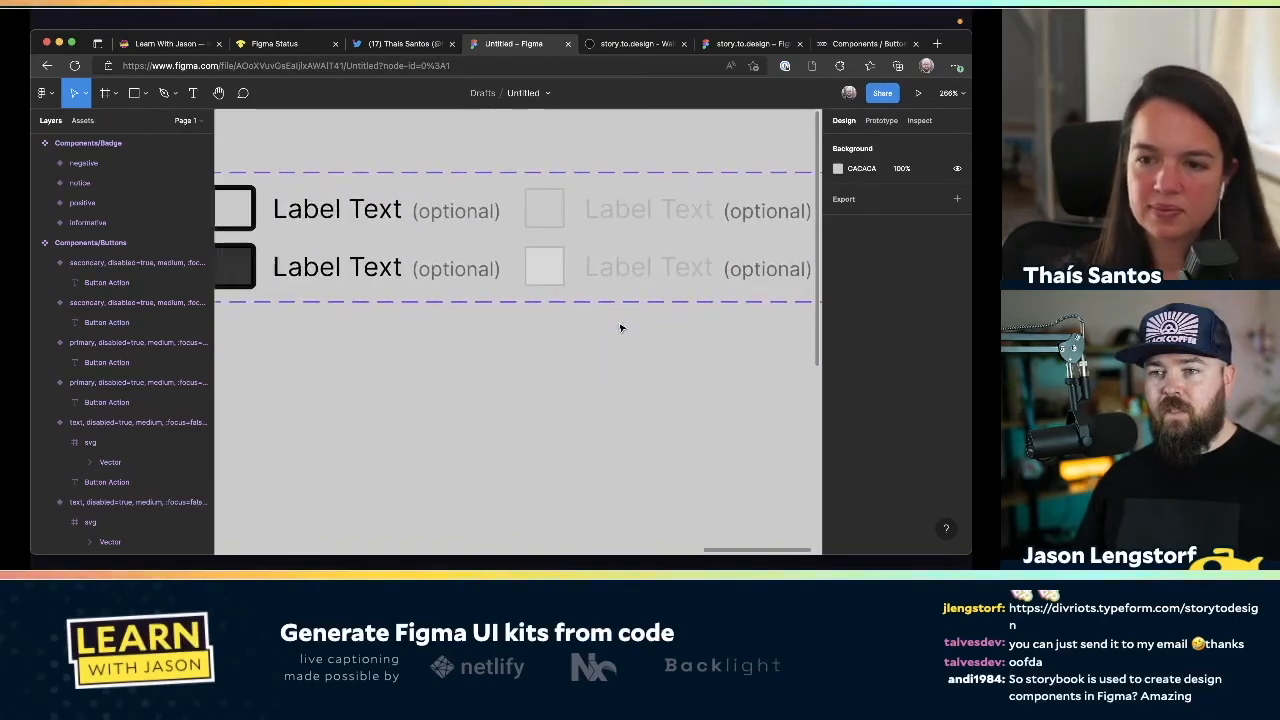
ctrl+scroll(618, 331, down, 3)
ctrl+scroll(563, 395, down, 6)
scroll(563, 395, left, 4)
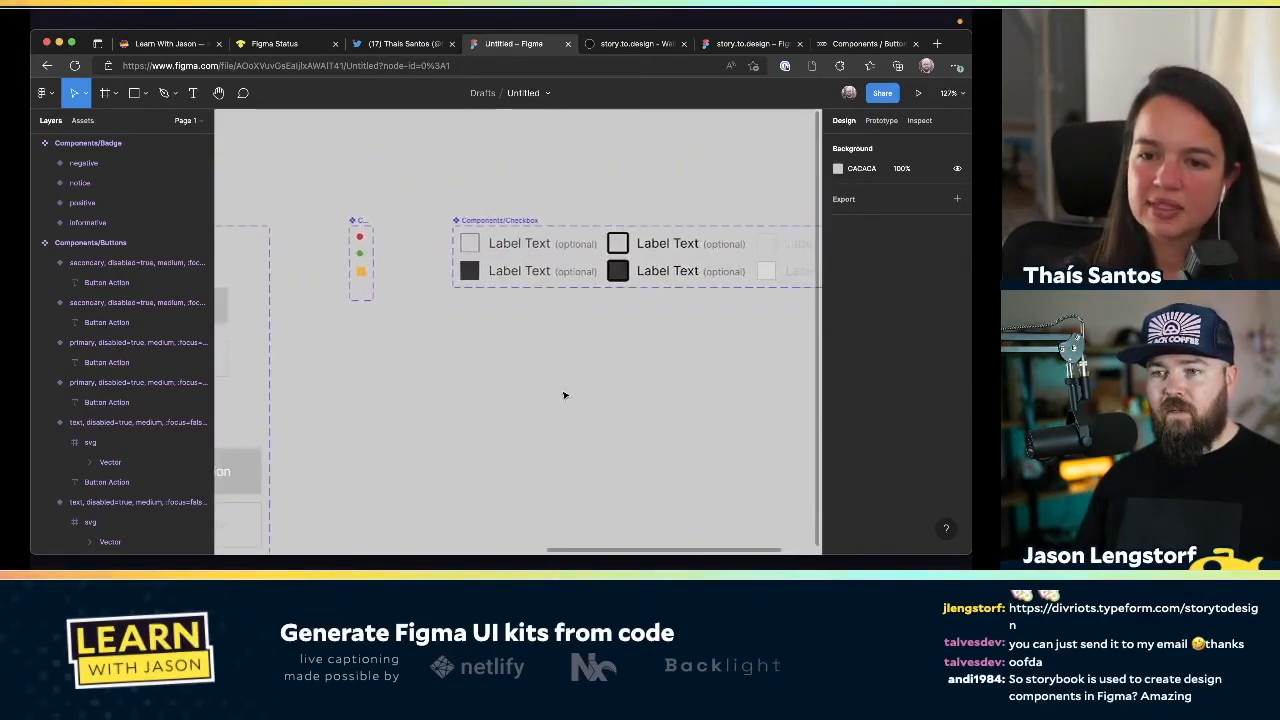
scroll(563, 395, left, 6)
scroll(563, 395, down, 2)
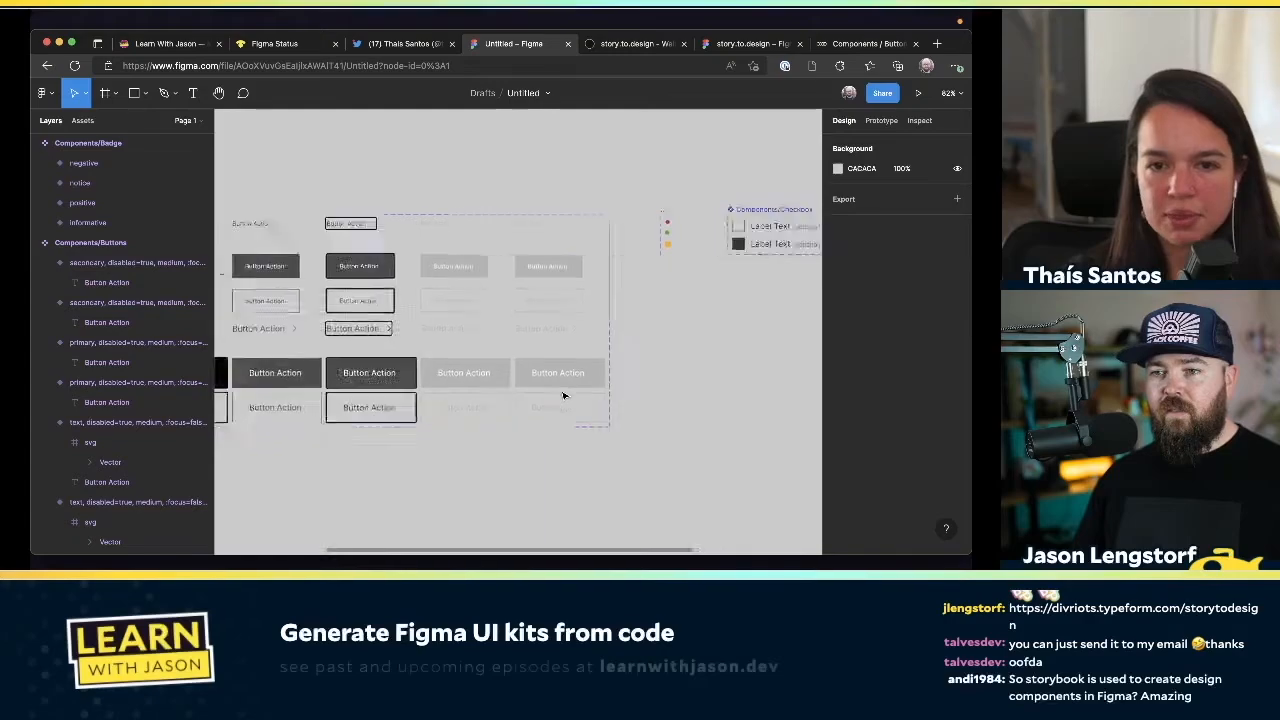
scroll(563, 395, right, 2)
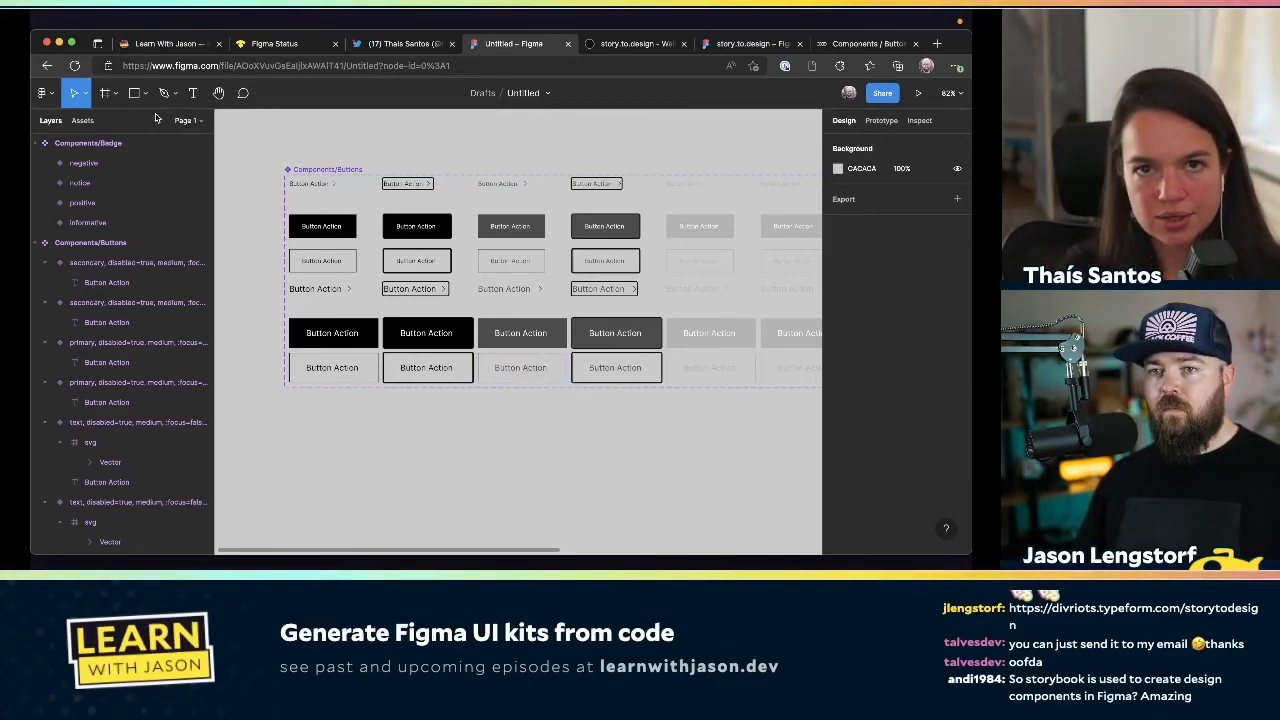
Rename Page 1 as Design System
click(197, 123)
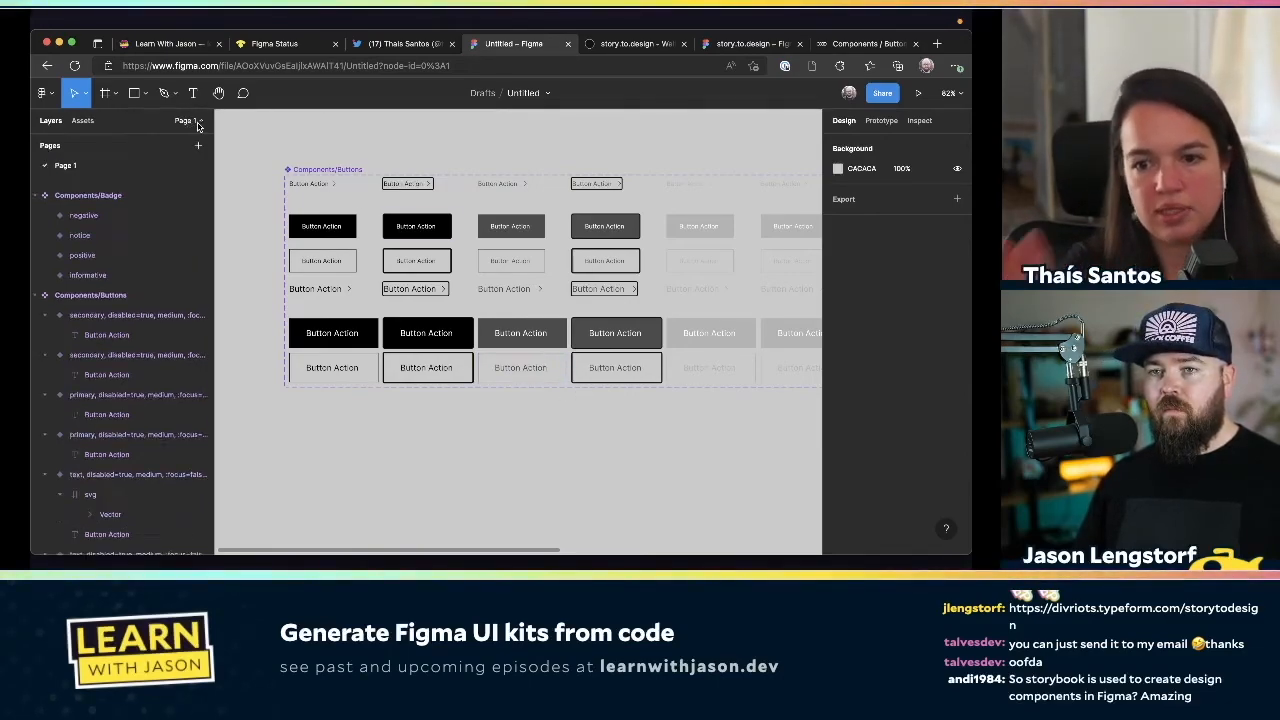
double_click(64, 166)
text(C)
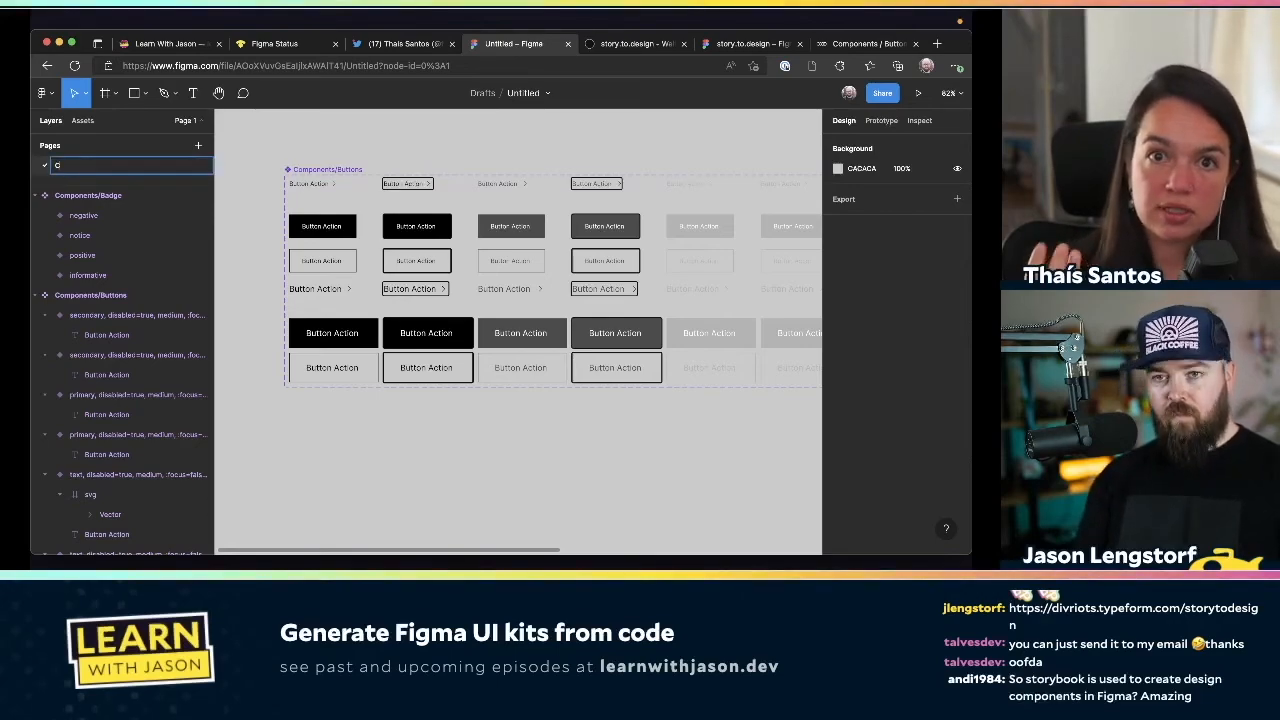
text(omponent)
key(alt+BackSpace)
text(Design System)
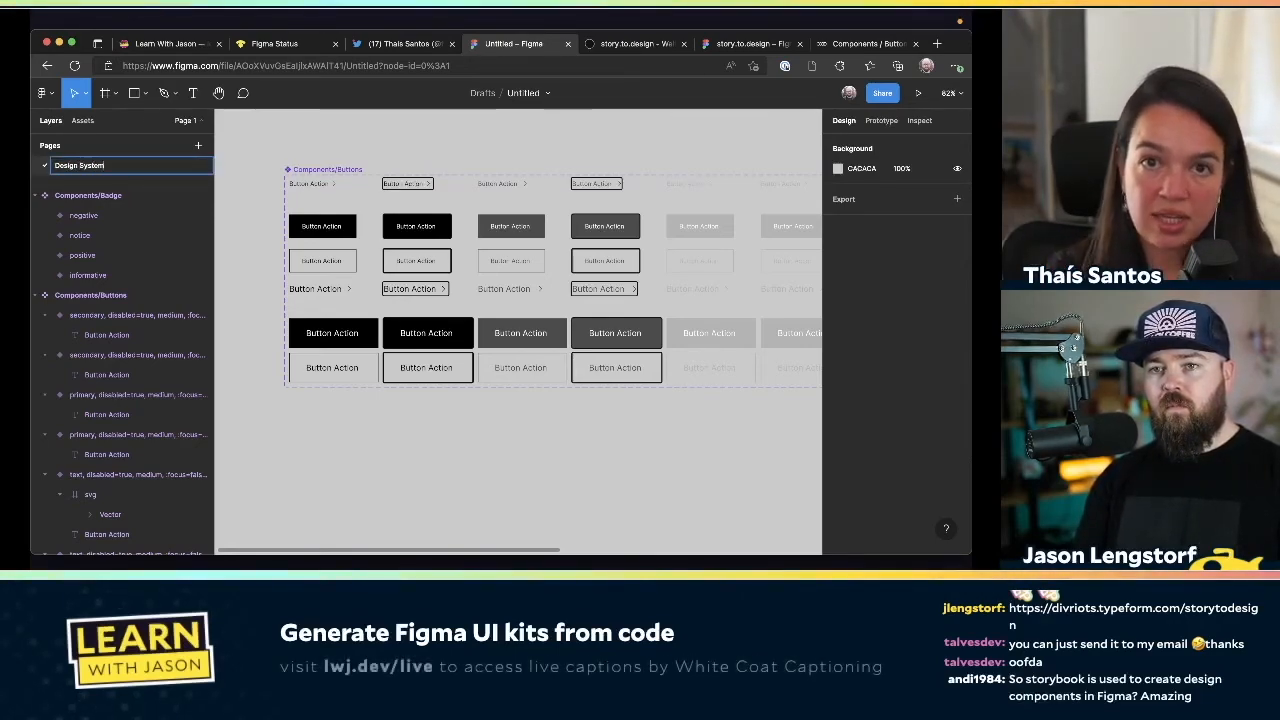
key(Return)
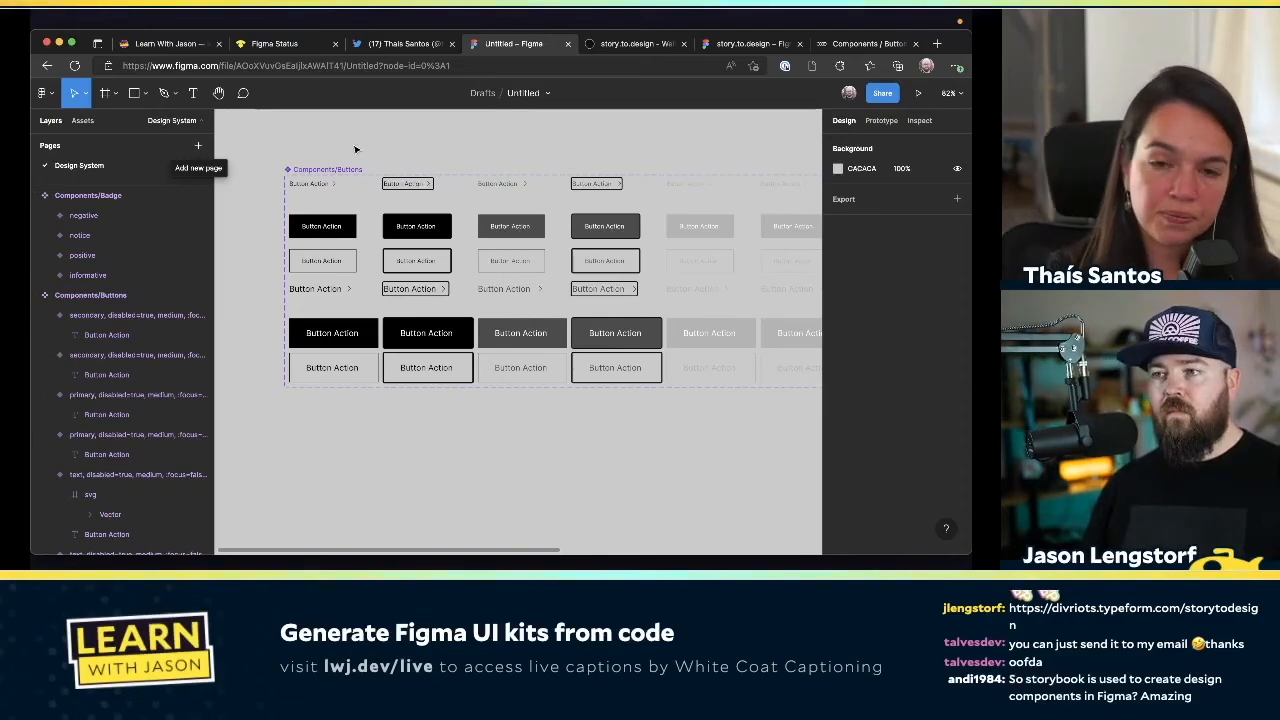
Show the local component assets, expand the Components group, and view the properties of the Buttons and Checkbox sets
click(84, 120)
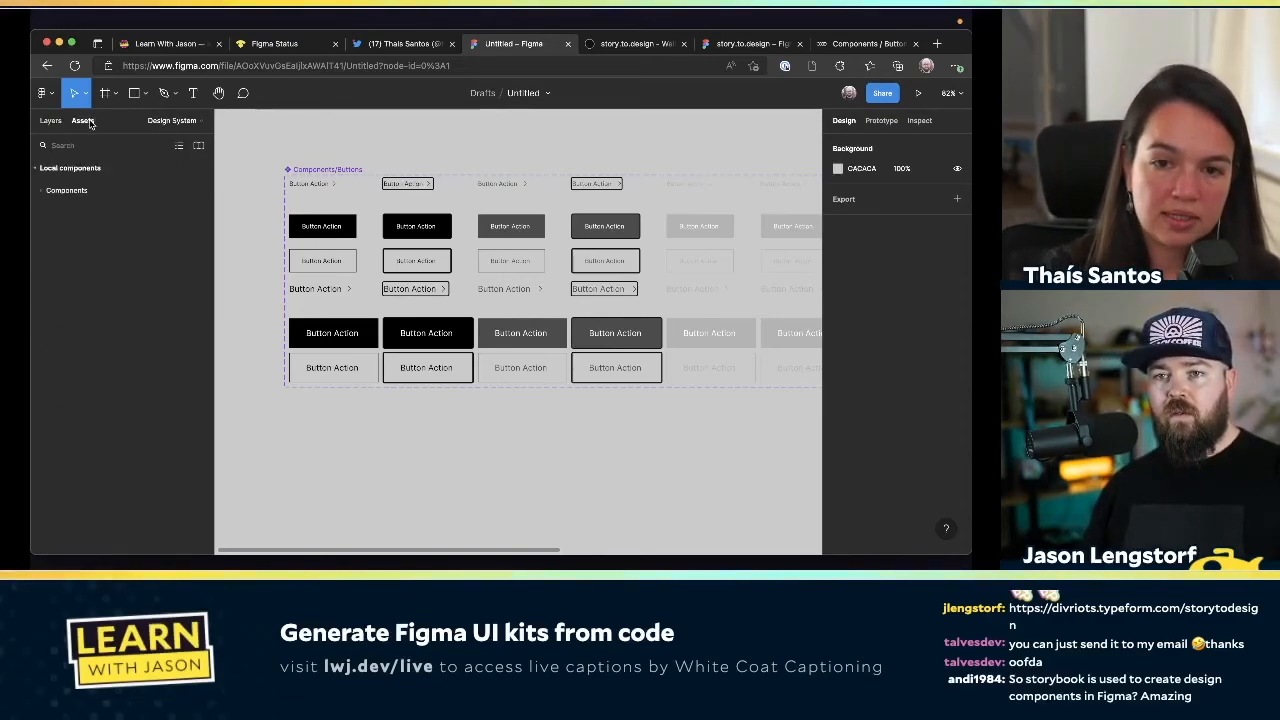
click(42, 192)
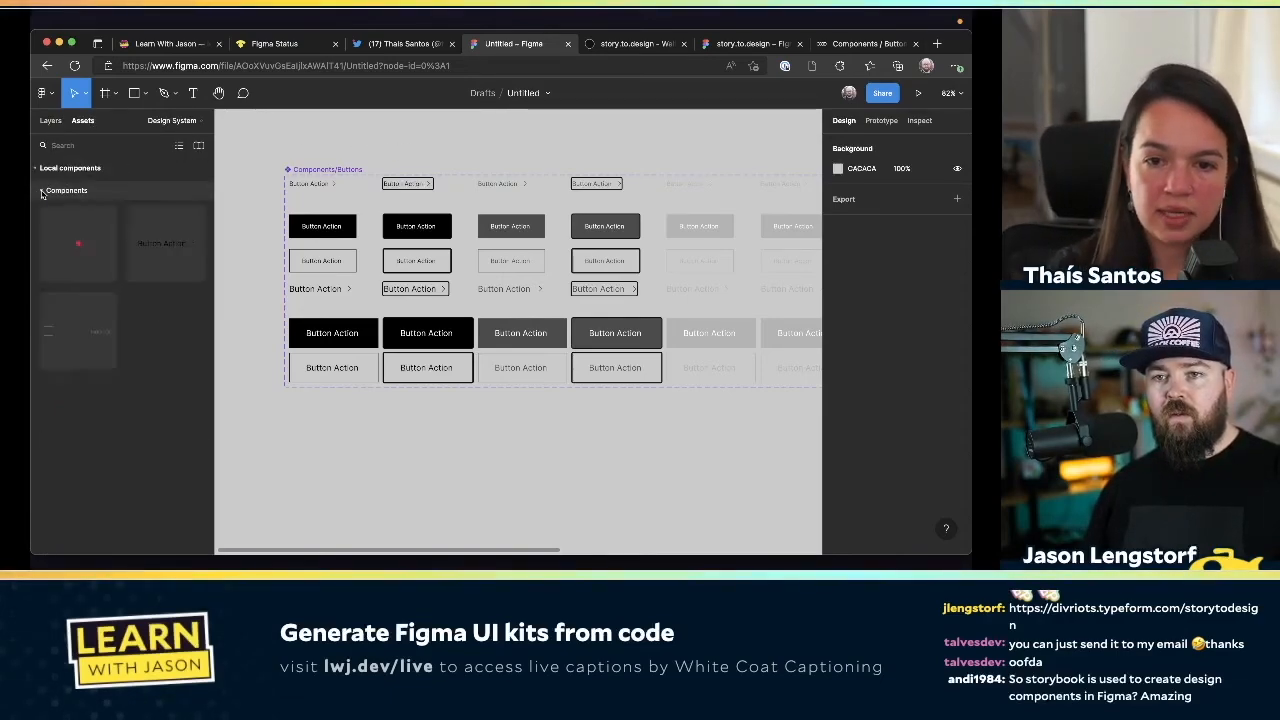
click(79, 247)
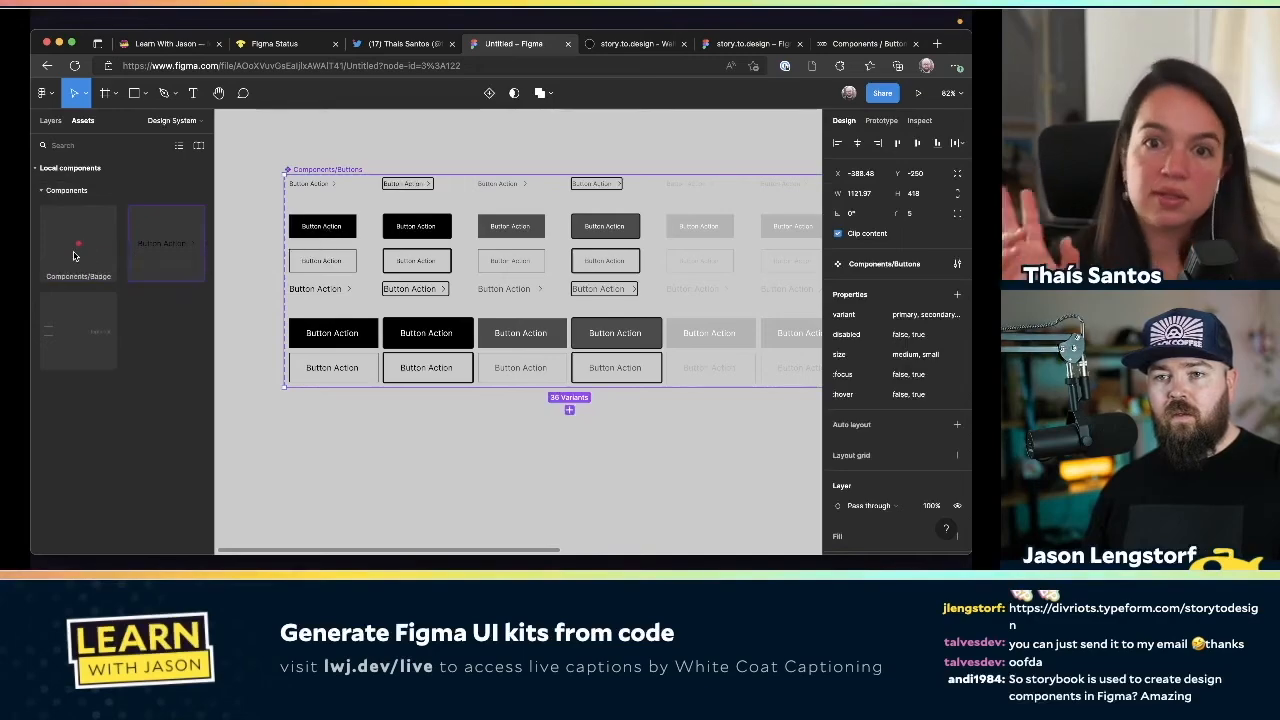
click(84, 310)
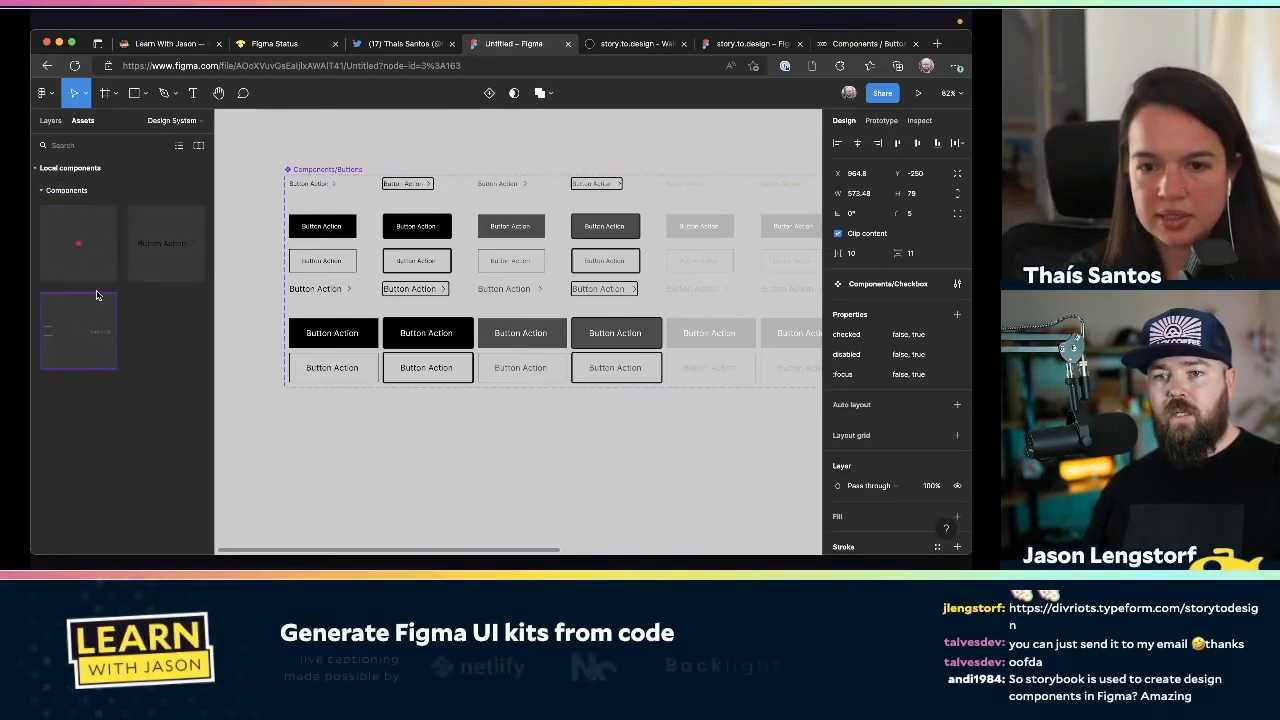
Compare the Buttons asset's description with the introduction on the Storybook Buttons docs page, and return to the Figma file
mouse_move(150, 257)
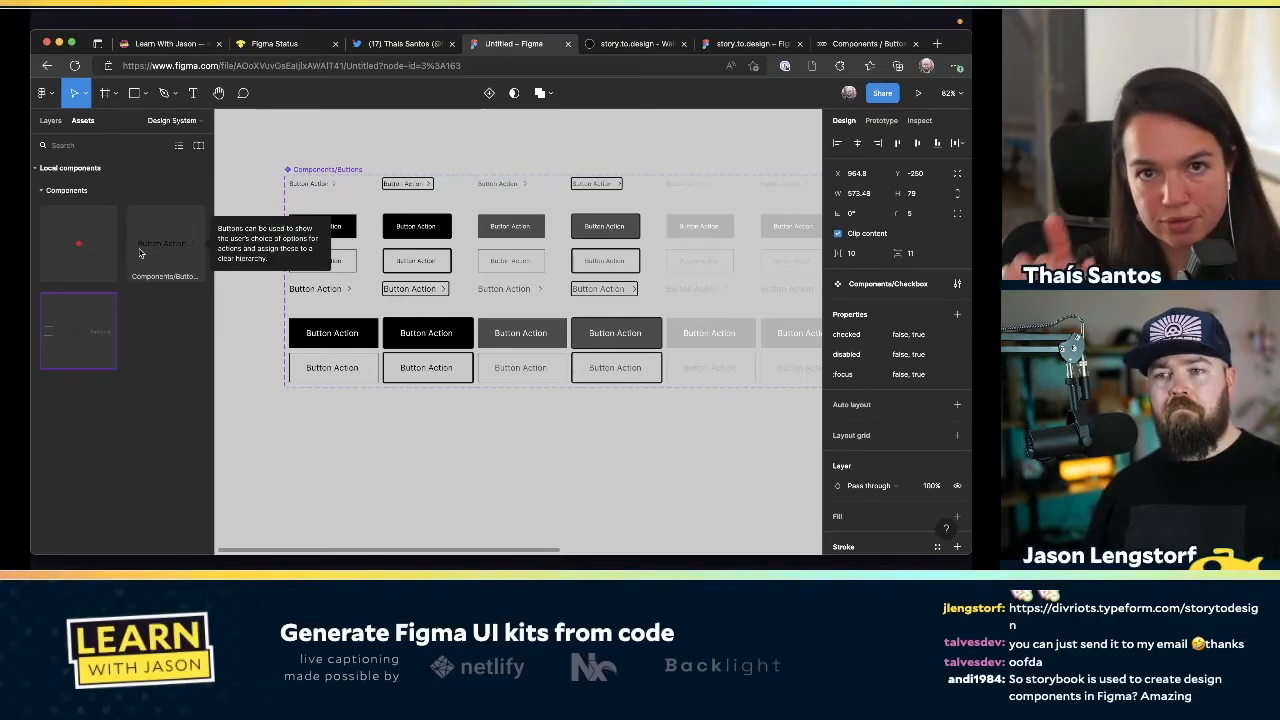
click(862, 44)
scroll(328, 215, up, 12)
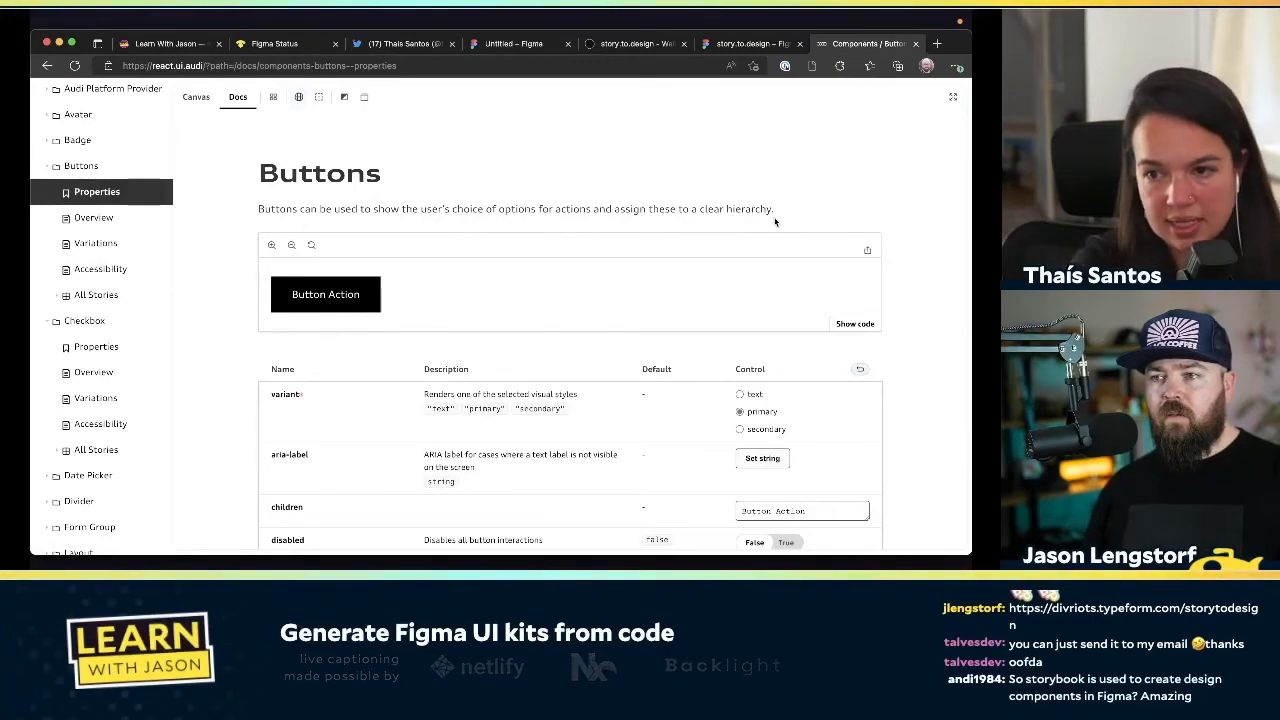
click(507, 45)
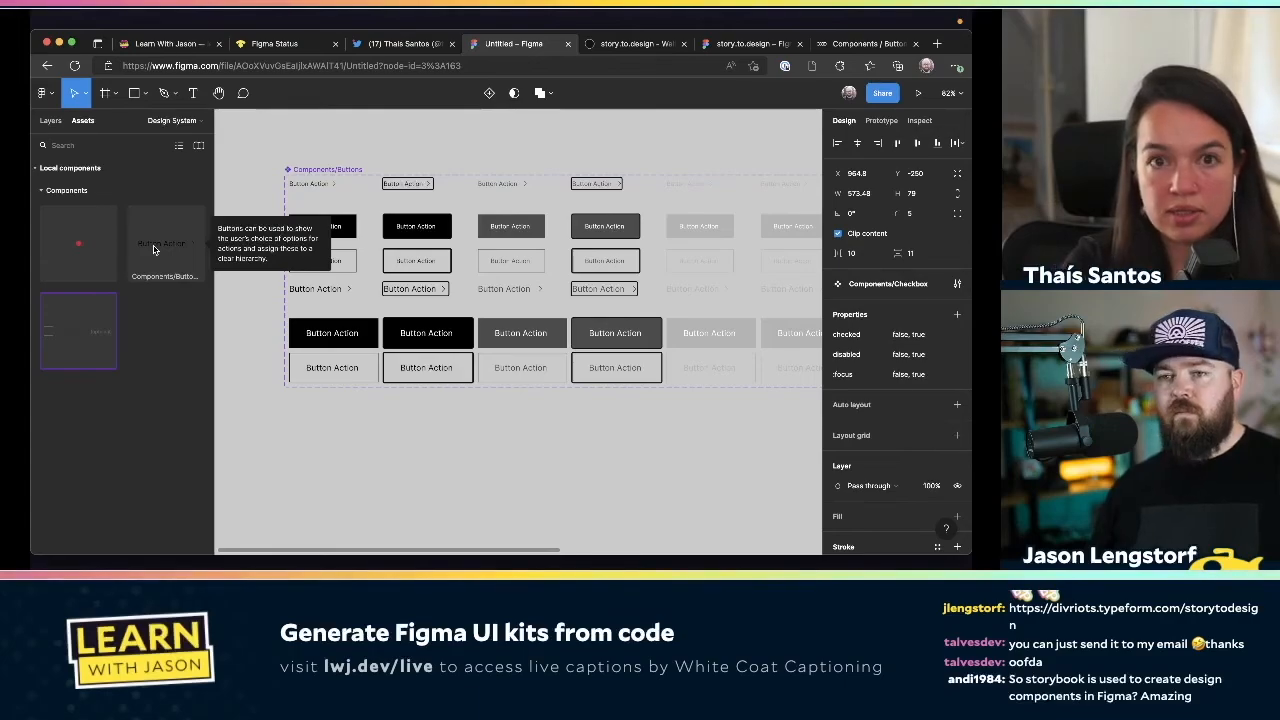
Place an instance of the Buttons component on the canvas below its component set and check the available variant options
drag(223, 355, 337, 445)
scroll(408, 480, down, 2)
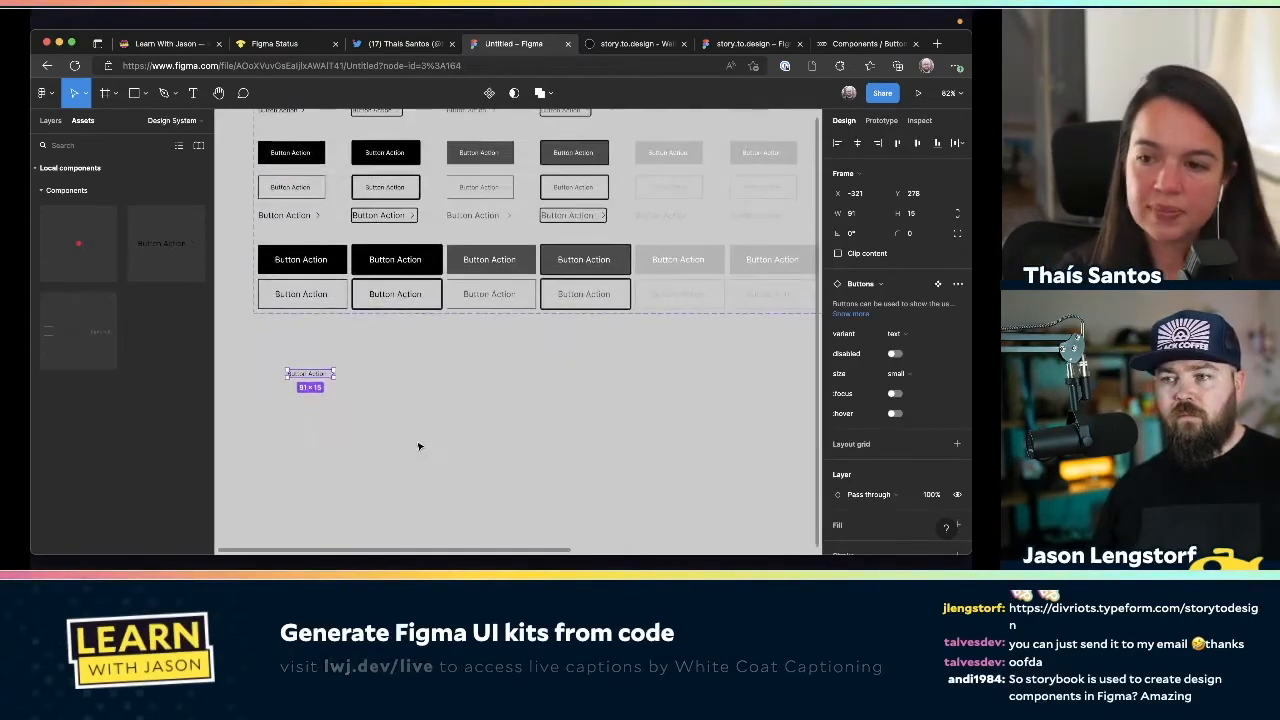
click(895, 334)
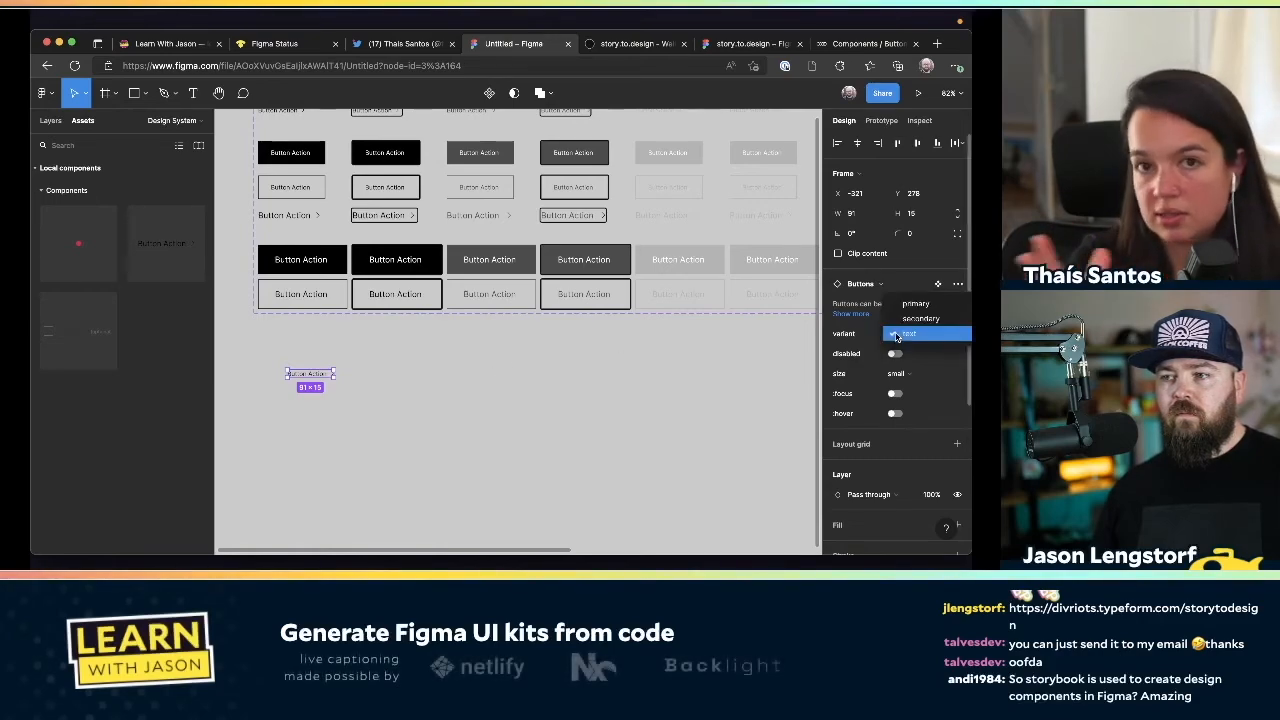
click(887, 337)
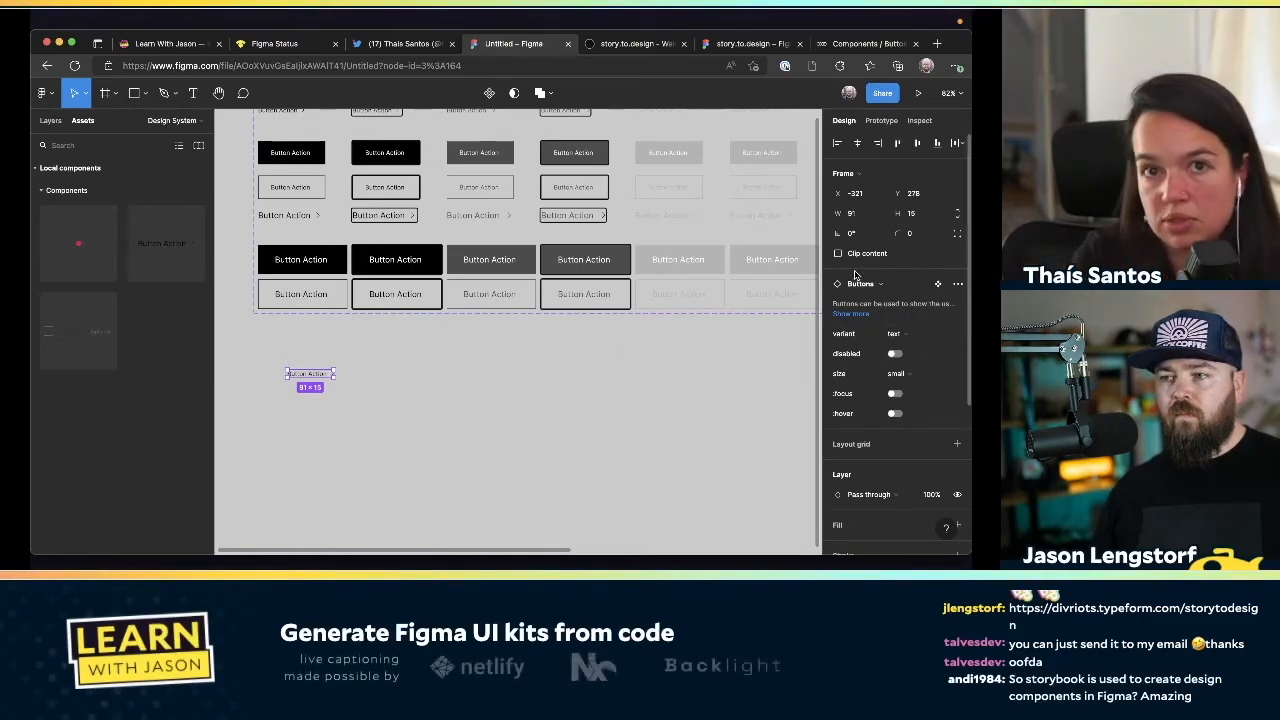
Try the secondary and primary variants on the placed button instance, ending on secondary
click(886, 337)
click(910, 323)
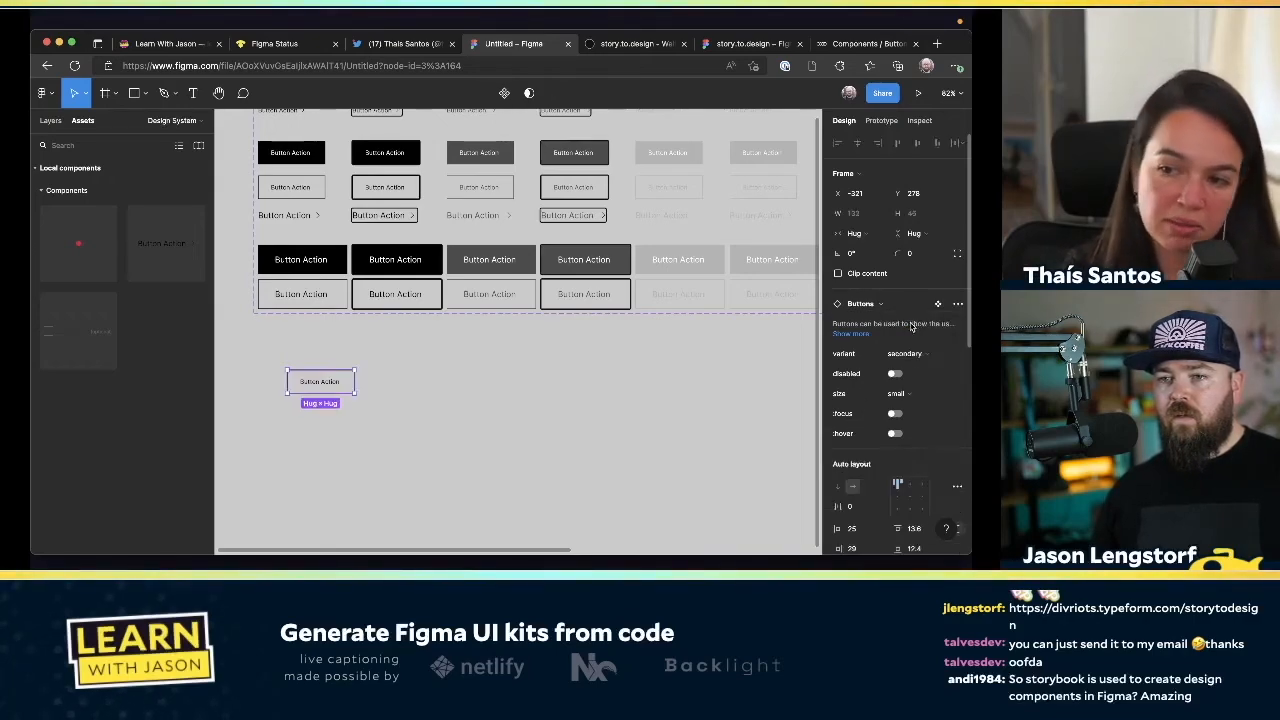
click(904, 354)
click(903, 345)
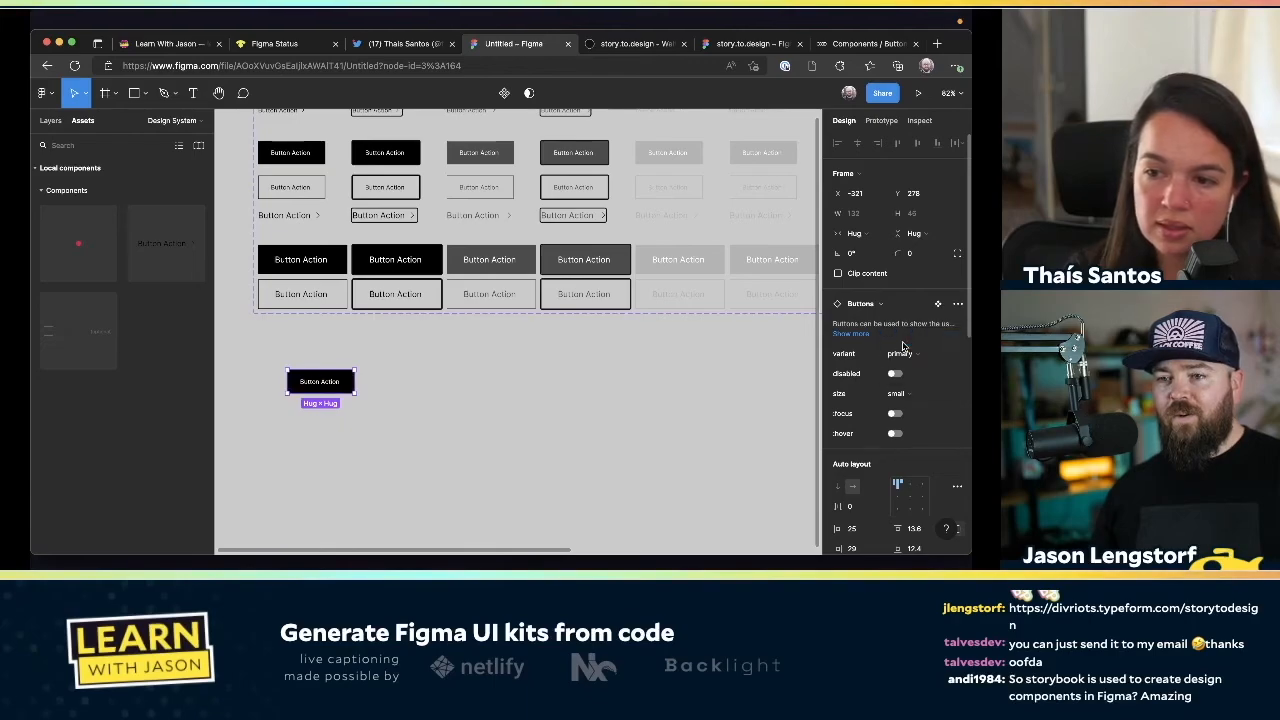
click(898, 356)
click(915, 370)
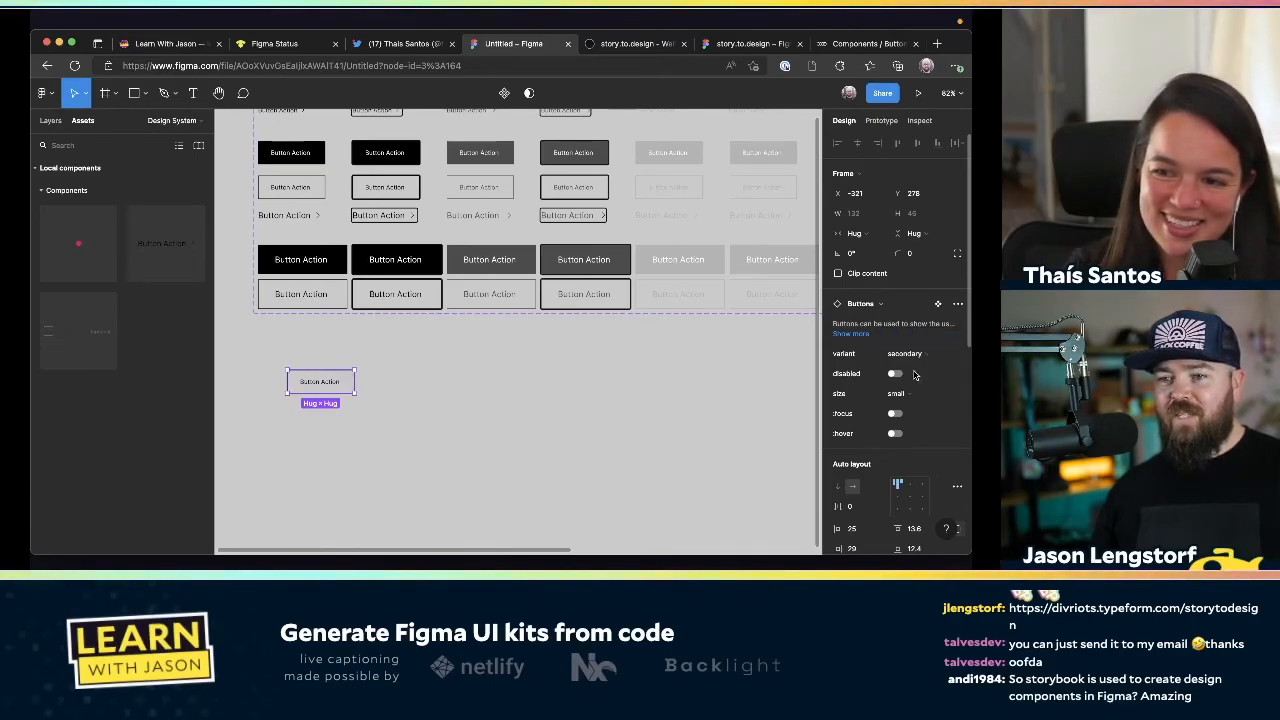
Set the placed button instance's variant to primary
scroll(553, 307, up, 3)
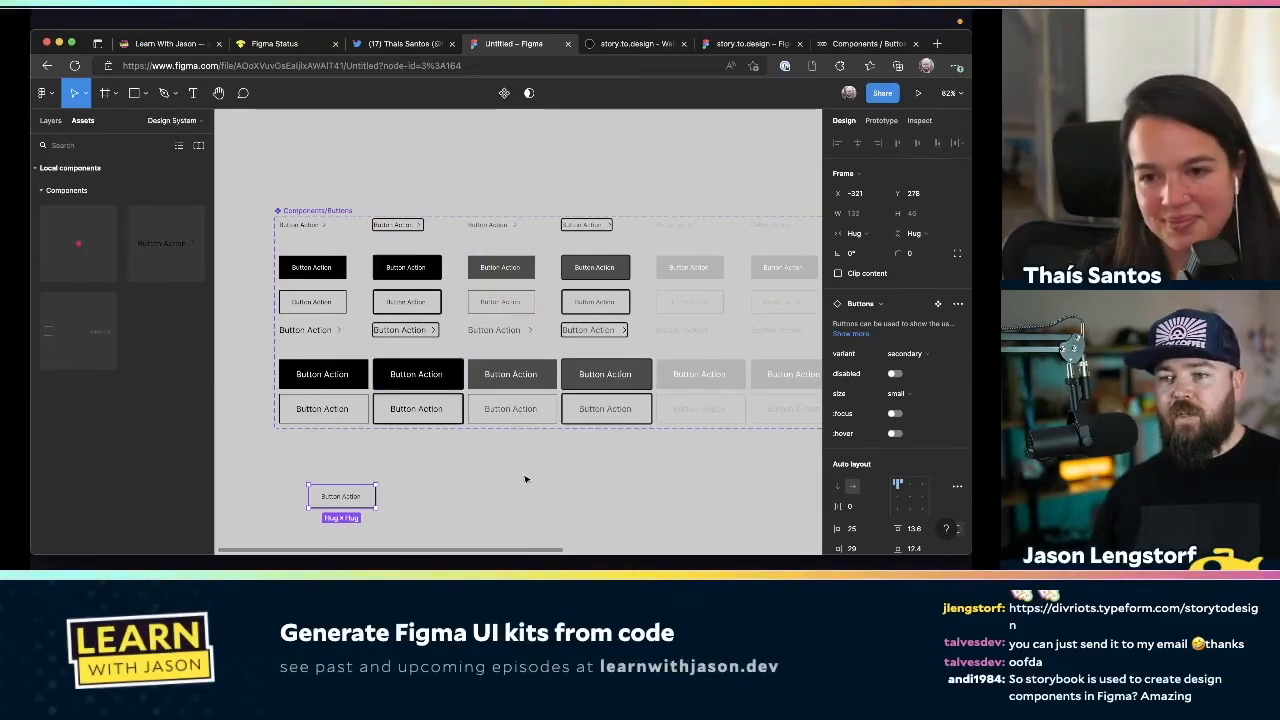
scroll(525, 479, down, 2)
click(900, 353)
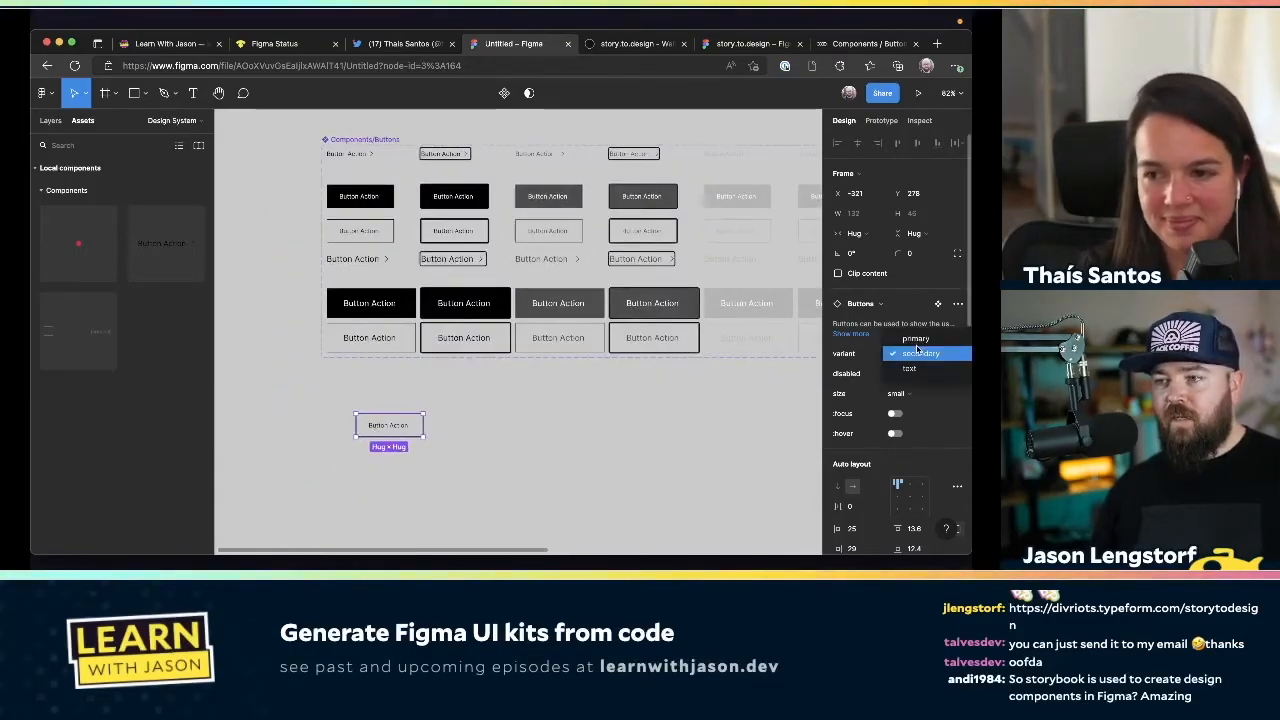
click(905, 340)
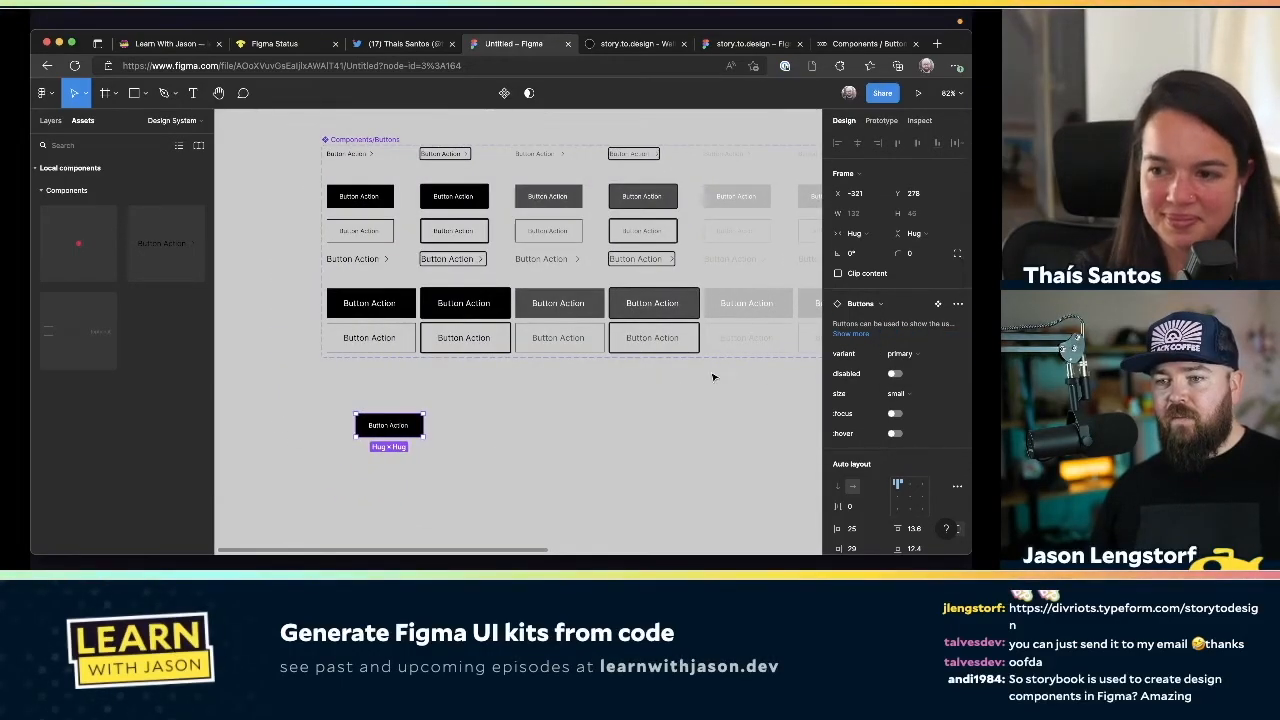
Toggle the disabled state on and off on the placed button instance, set its size to medium and turn on its focus state
click(895, 373)
click(895, 374)
click(903, 395)
click(916, 388)
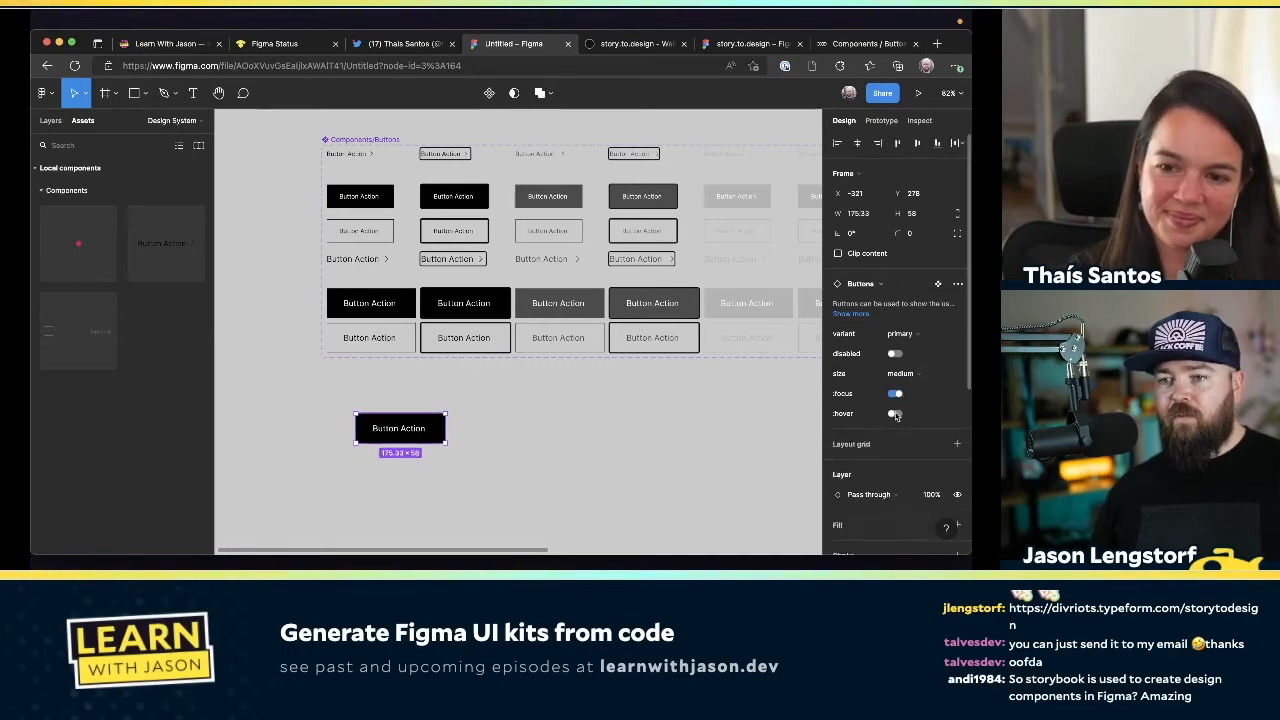
click(565, 448)
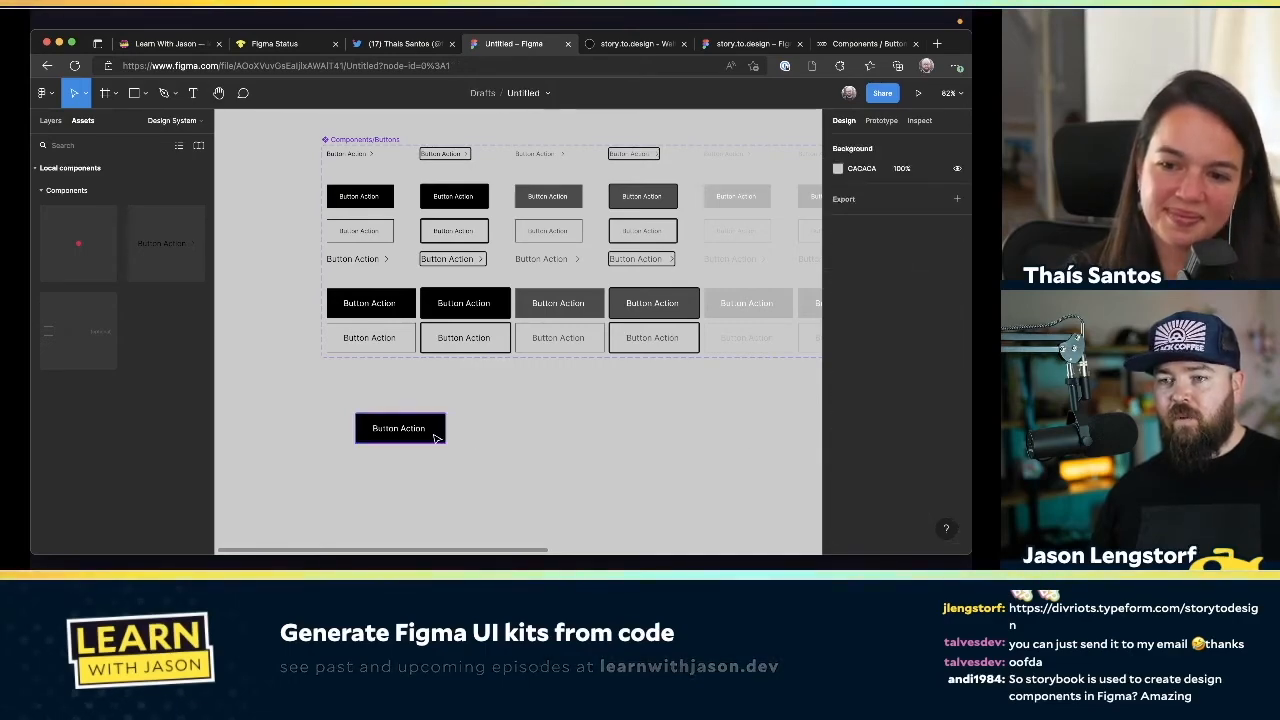
Set the placed button instance's variant to secondary and turn off its focus state
click(400, 428)
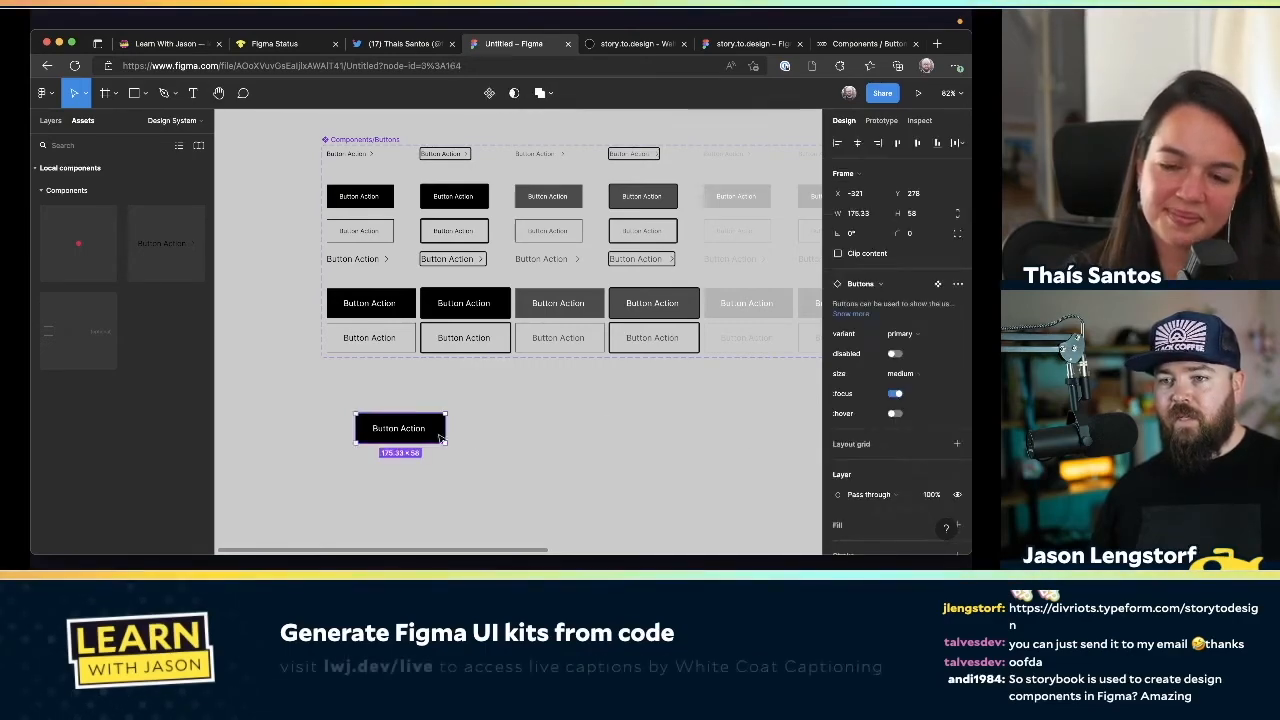
click(900, 333)
click(905, 348)
click(764, 426)
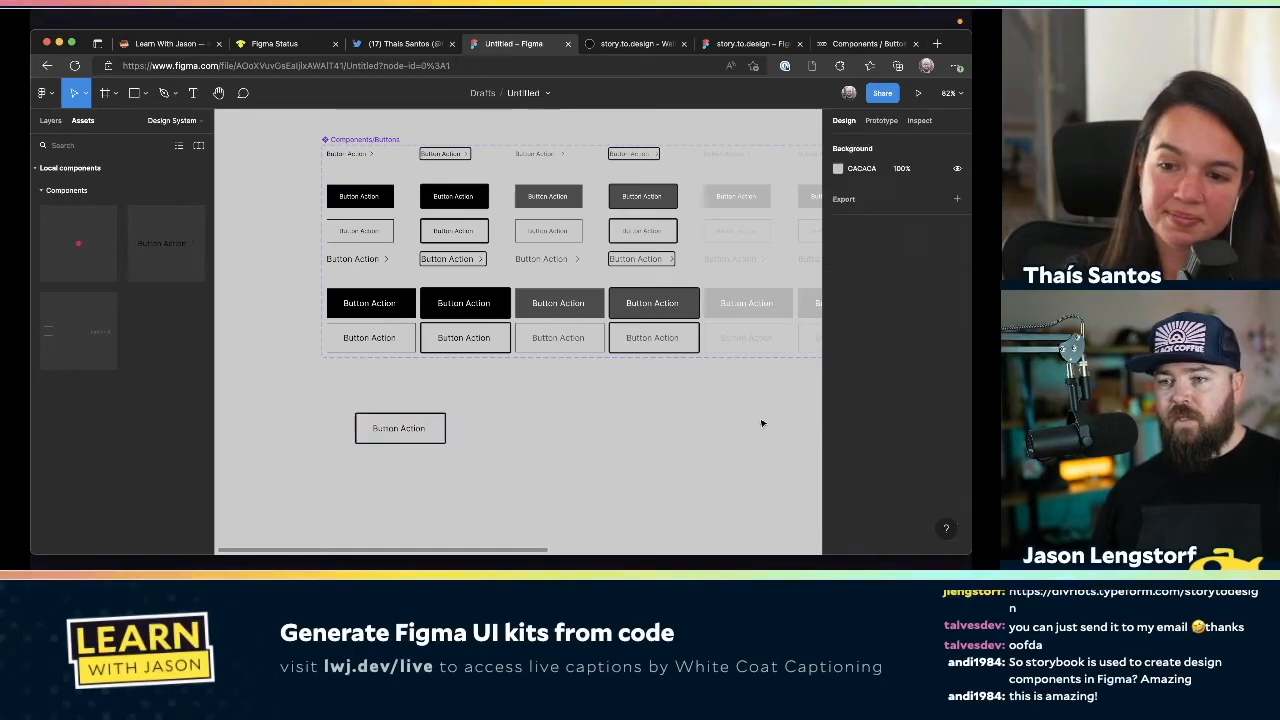
click(421, 428)
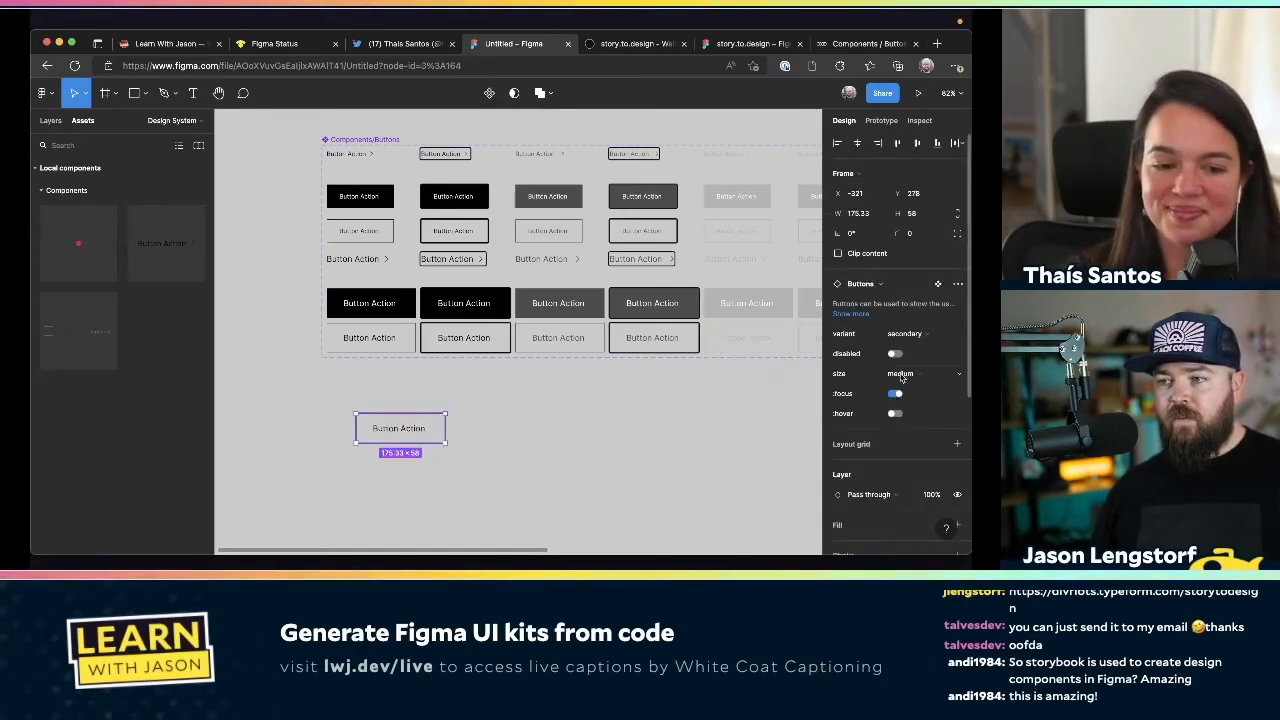
click(734, 429)
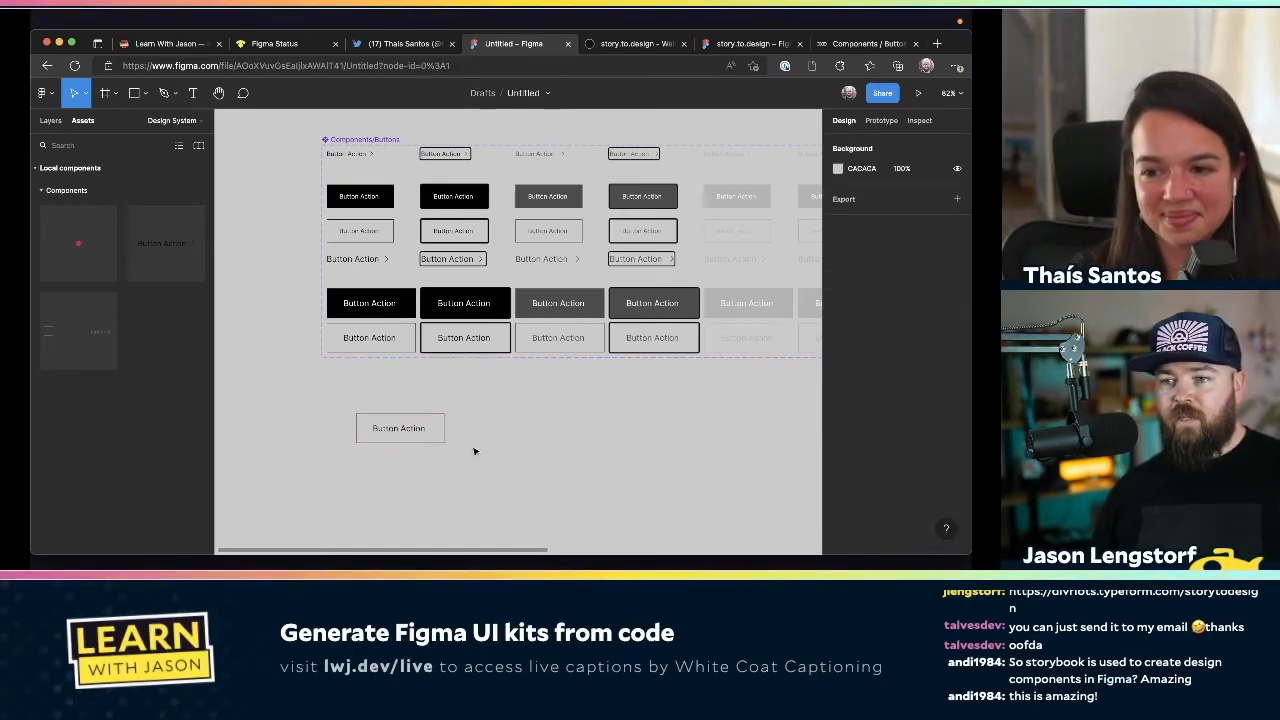
Try the hover state on the secondary button instance and switch it off again
click(425, 430)
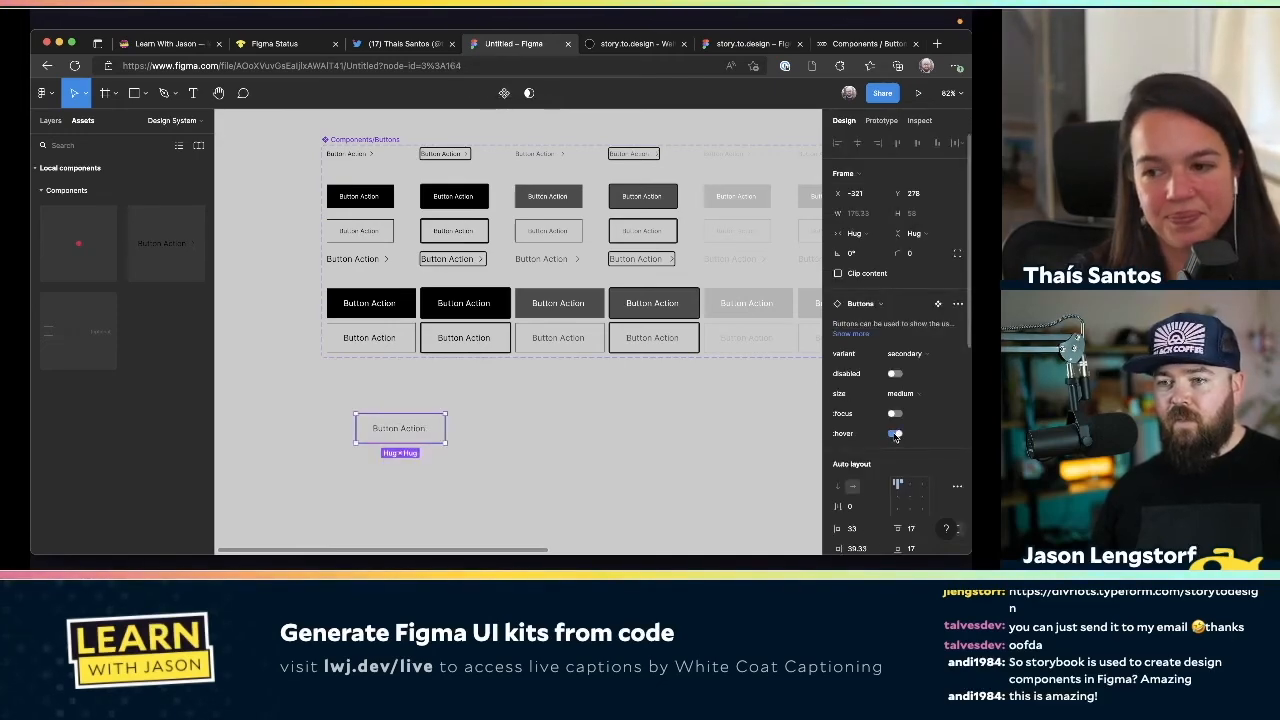
click(707, 442)
click(442, 437)
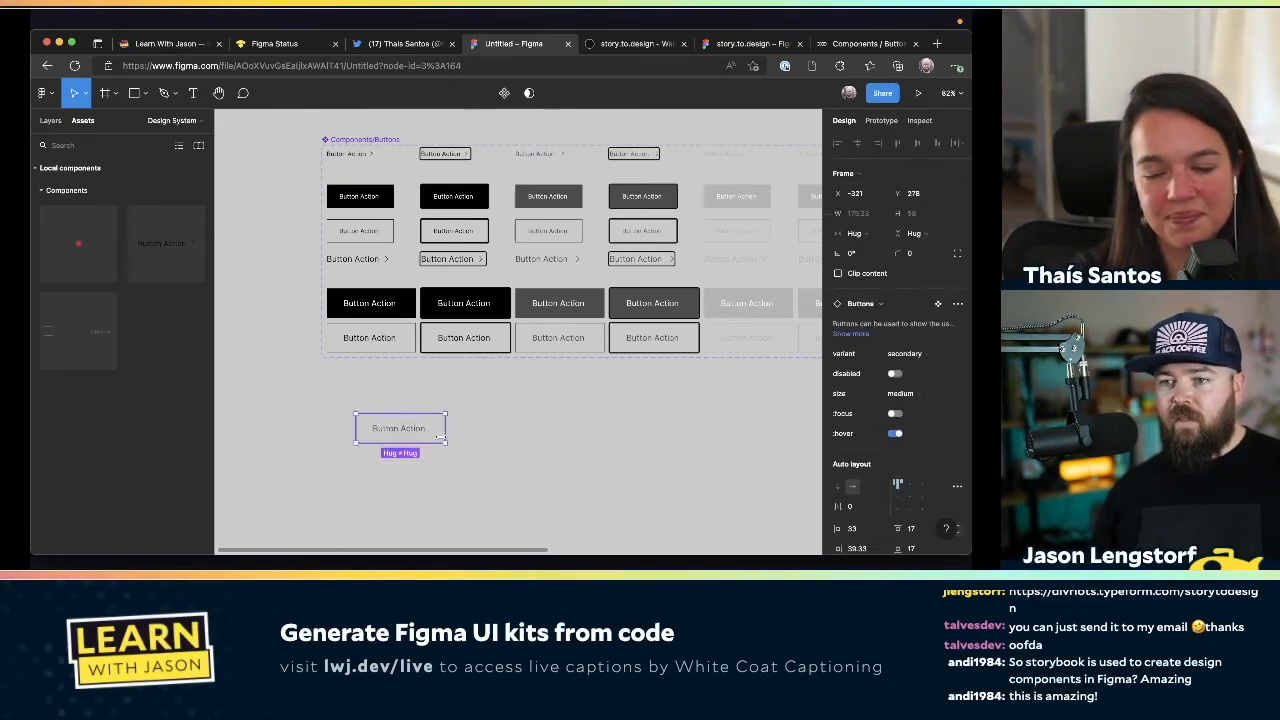
click(895, 434)
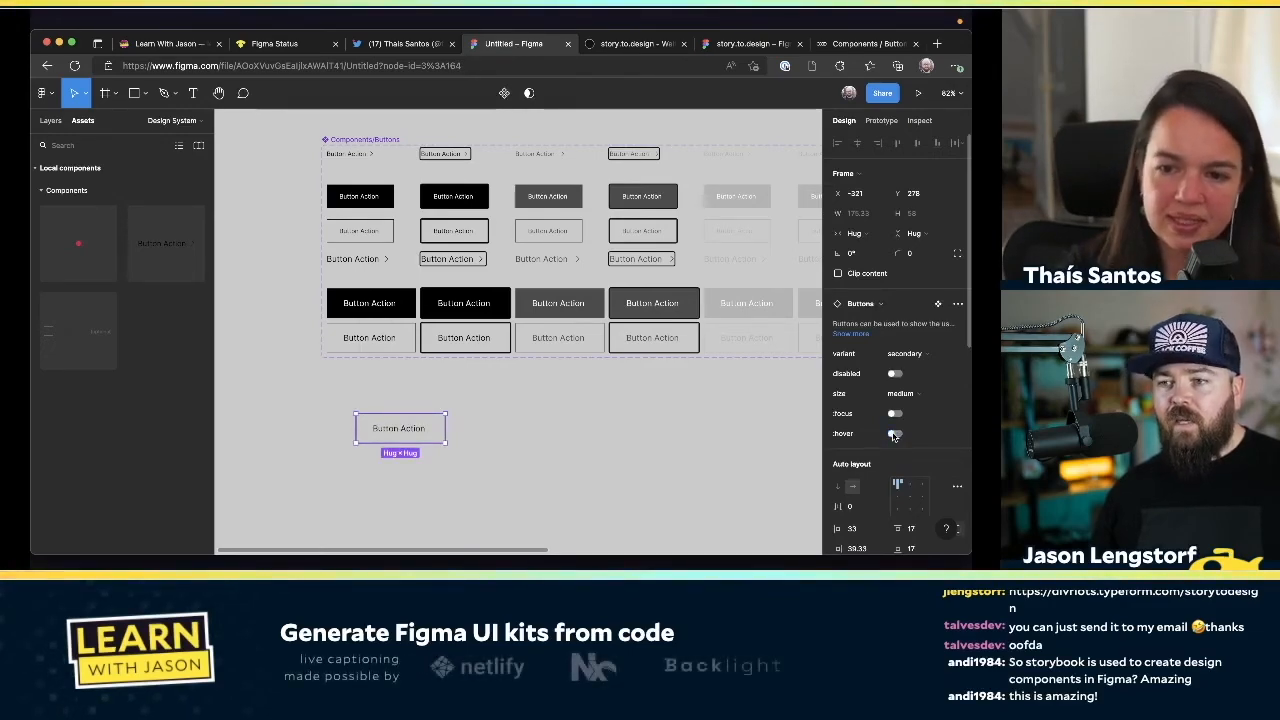
Set the button instance's variant to primary and toggle its hover state on and off, ending with hover on
click(905, 354)
click(905, 339)
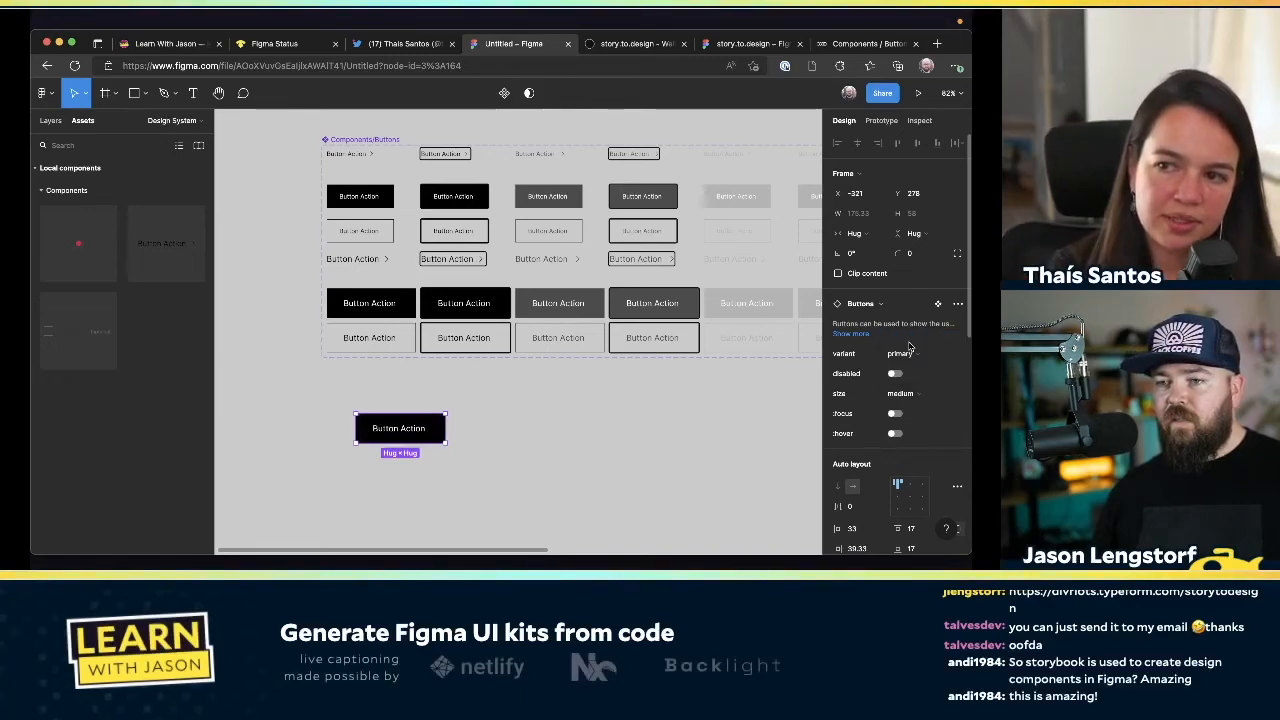
click(895, 434)
click(895, 434)
click(895, 434)
click(895, 434)
click(895, 434)
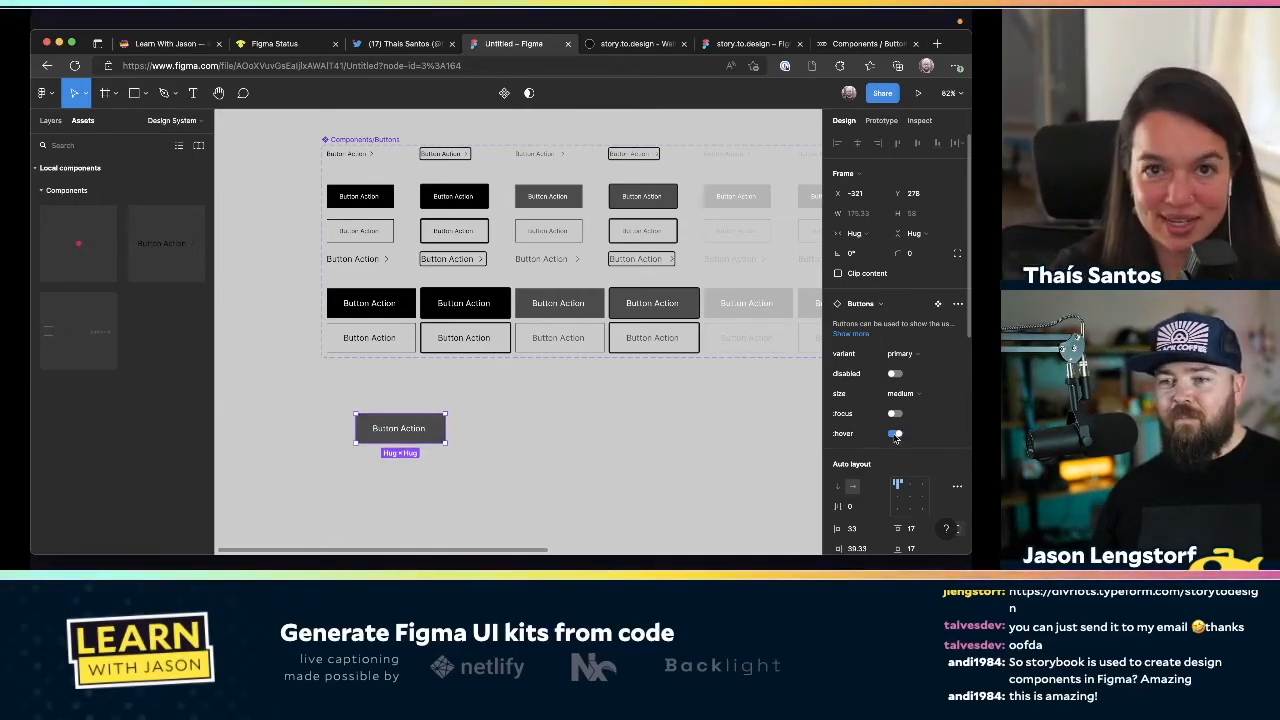
click(895, 434)
click(895, 434)
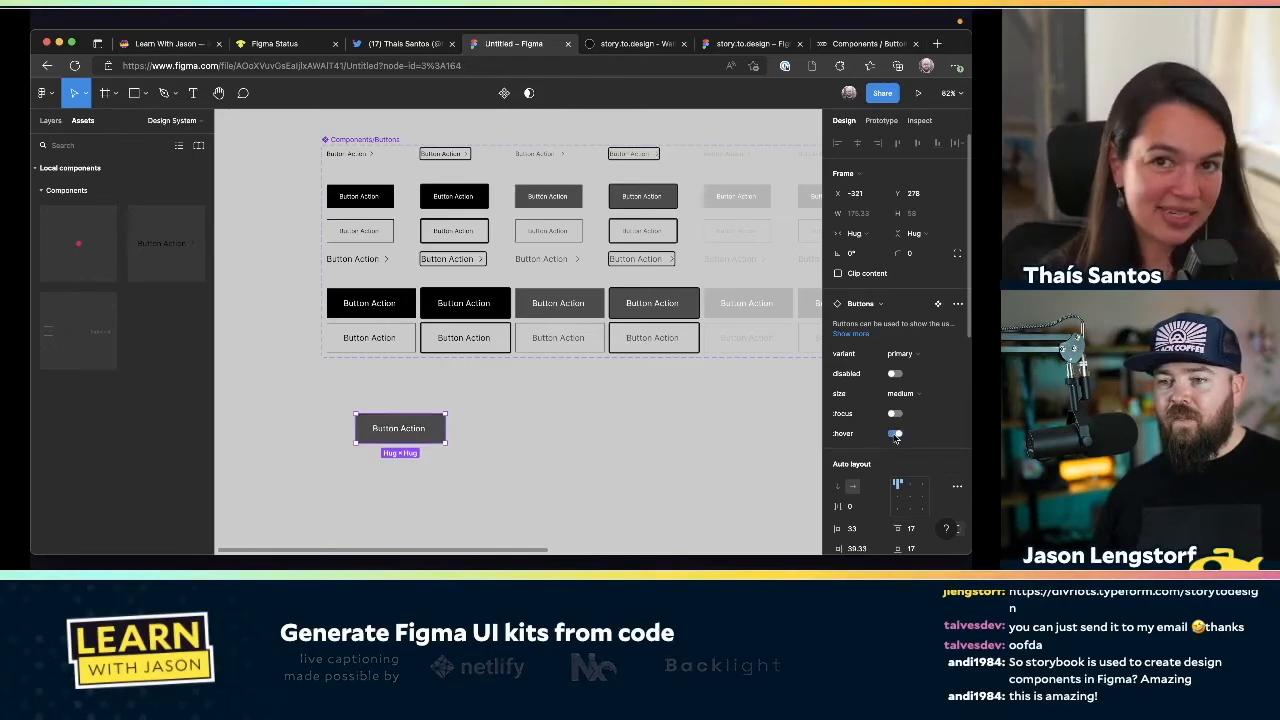
click(895, 434)
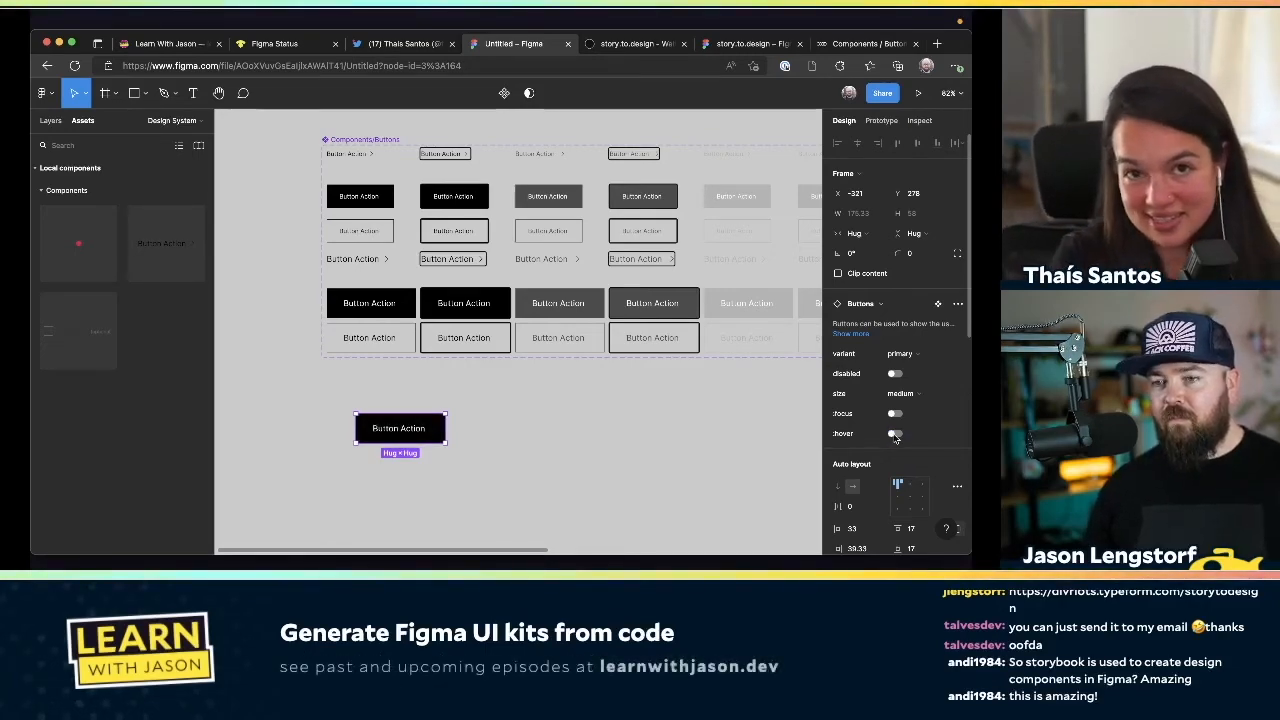
click(895, 434)
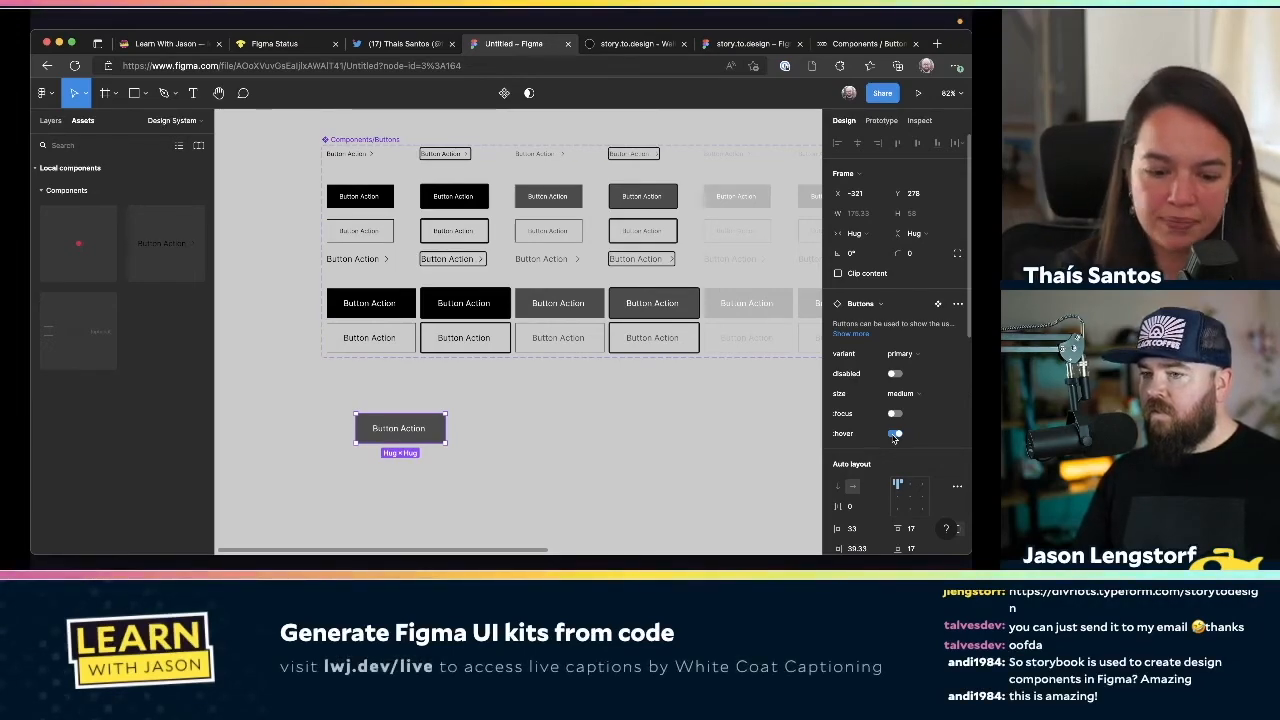
Change the text of the placed button instance to "Click to Boop"
scroll(914, 378, up, 4)
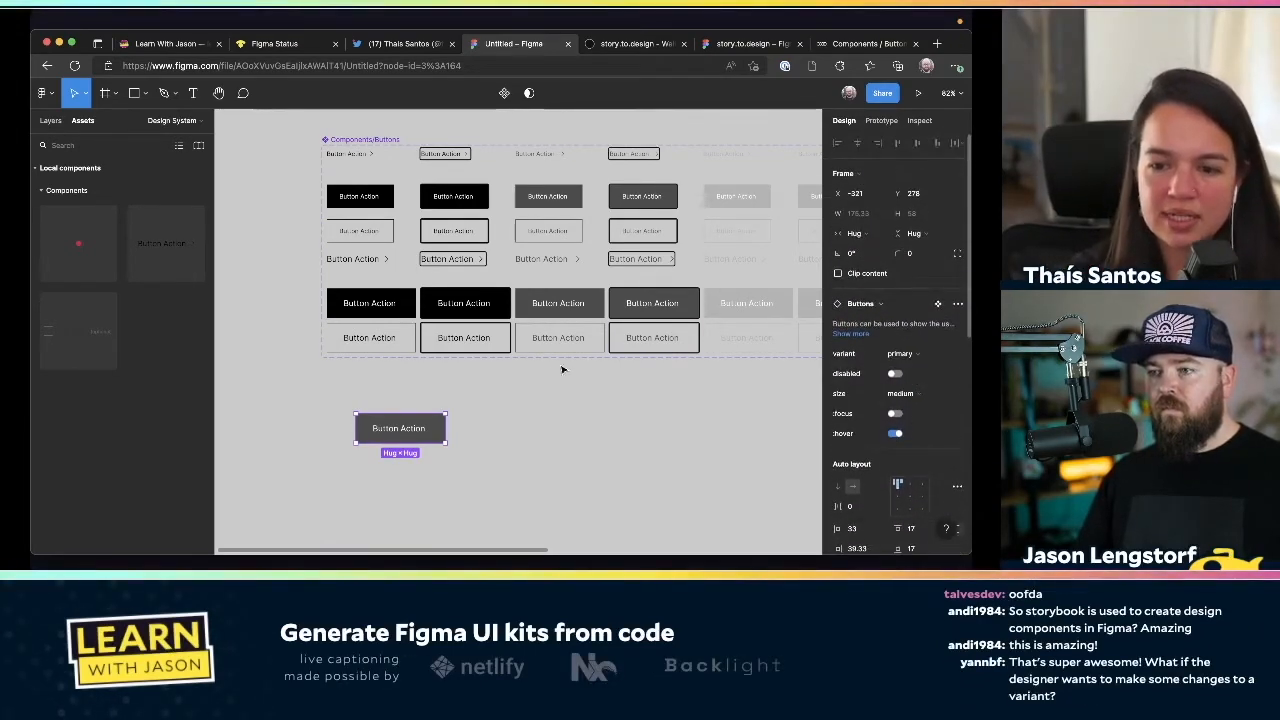
double_click(405, 431)
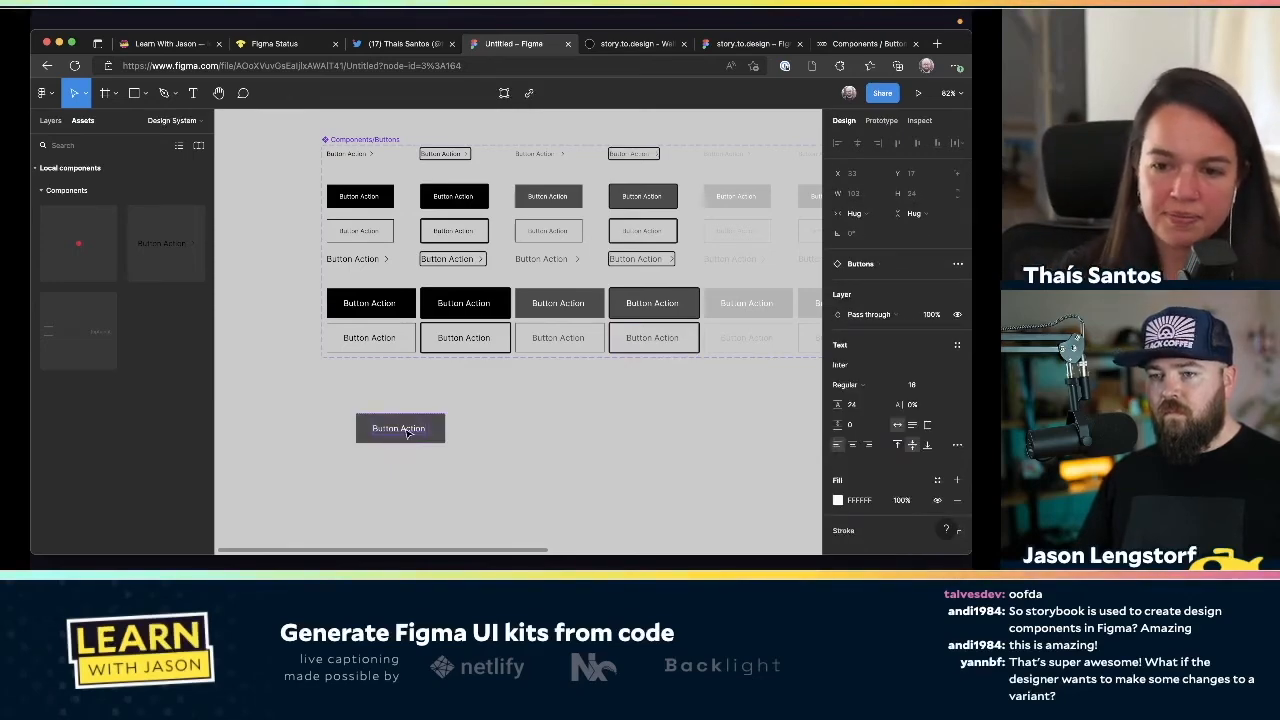
double_click(404, 429)
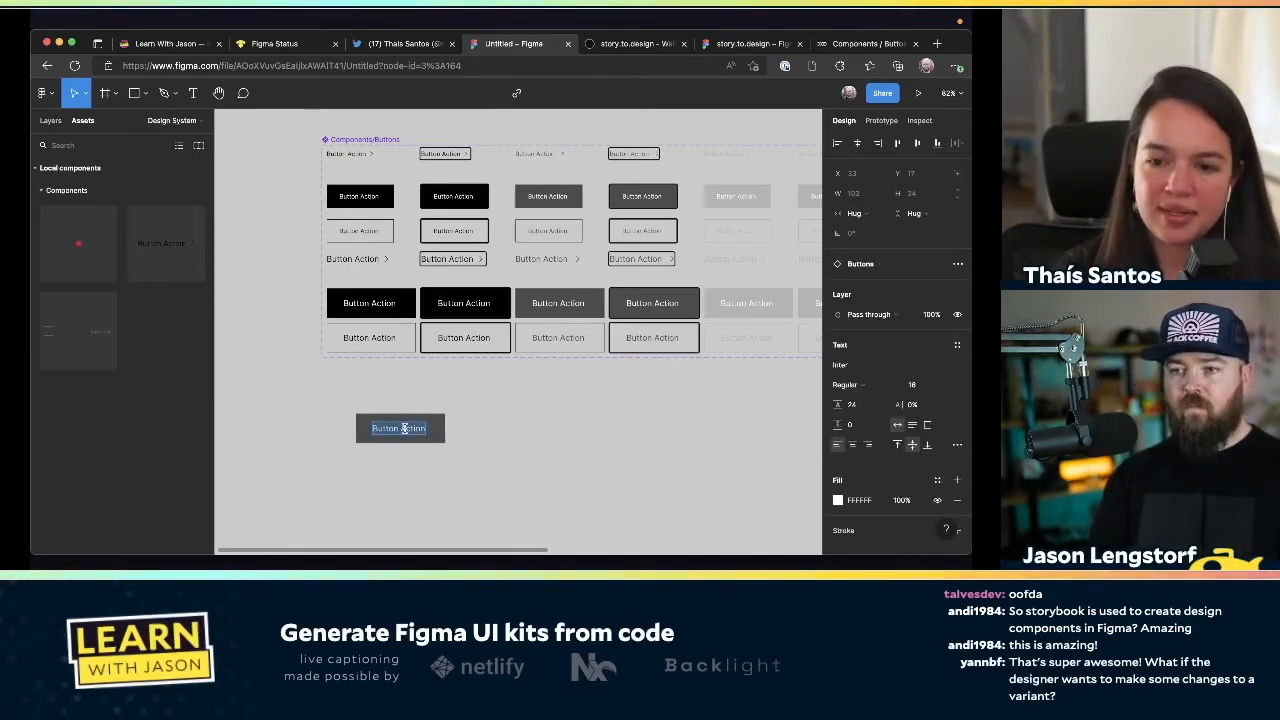
text(Click to Boop)
key(Escape)
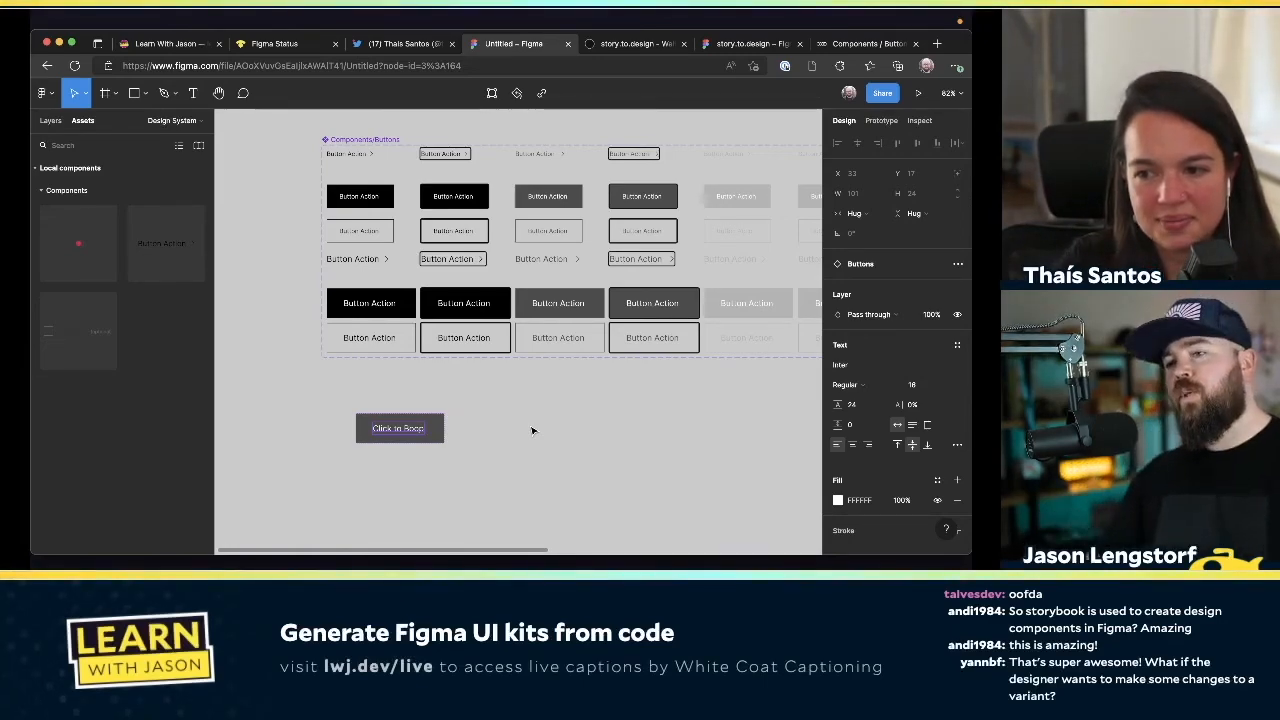
click(485, 444)
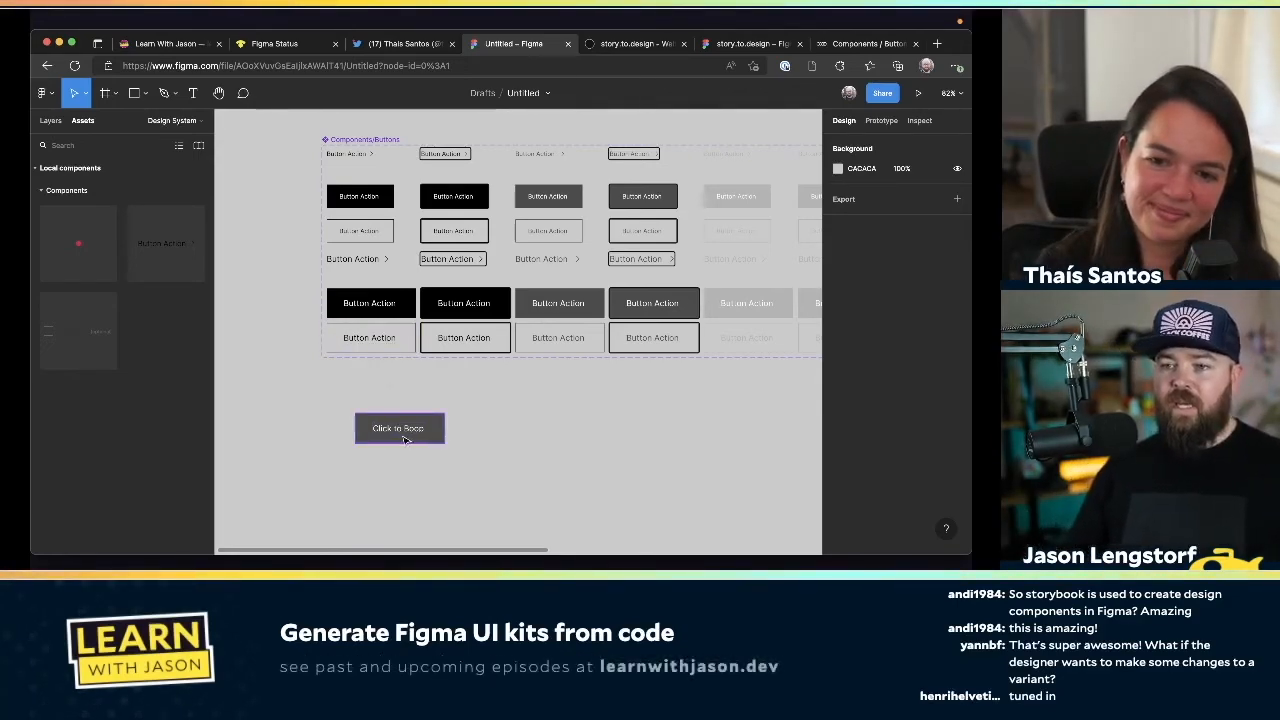
Move the "Click to Boop" button further right and place two stacked Checkbox instances just above it
scroll(487, 410, down, 1)
drag(409, 383, 480, 410)
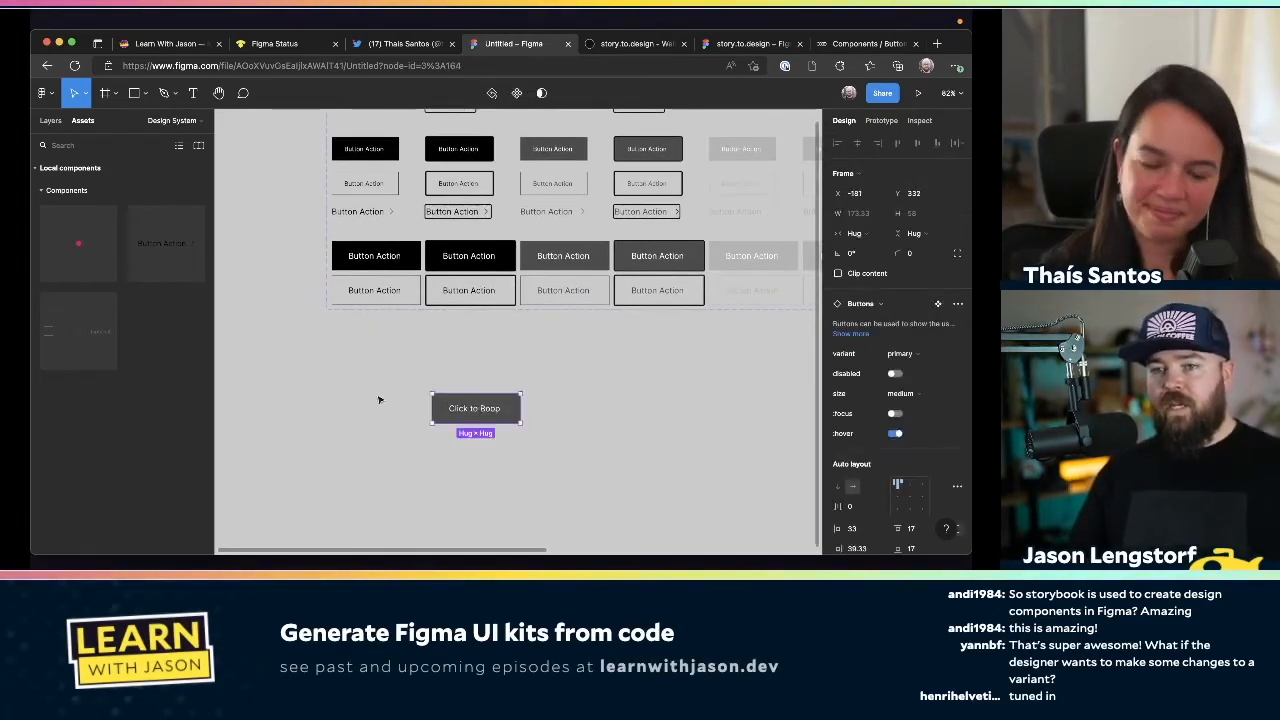
drag(385, 334, 472, 367)
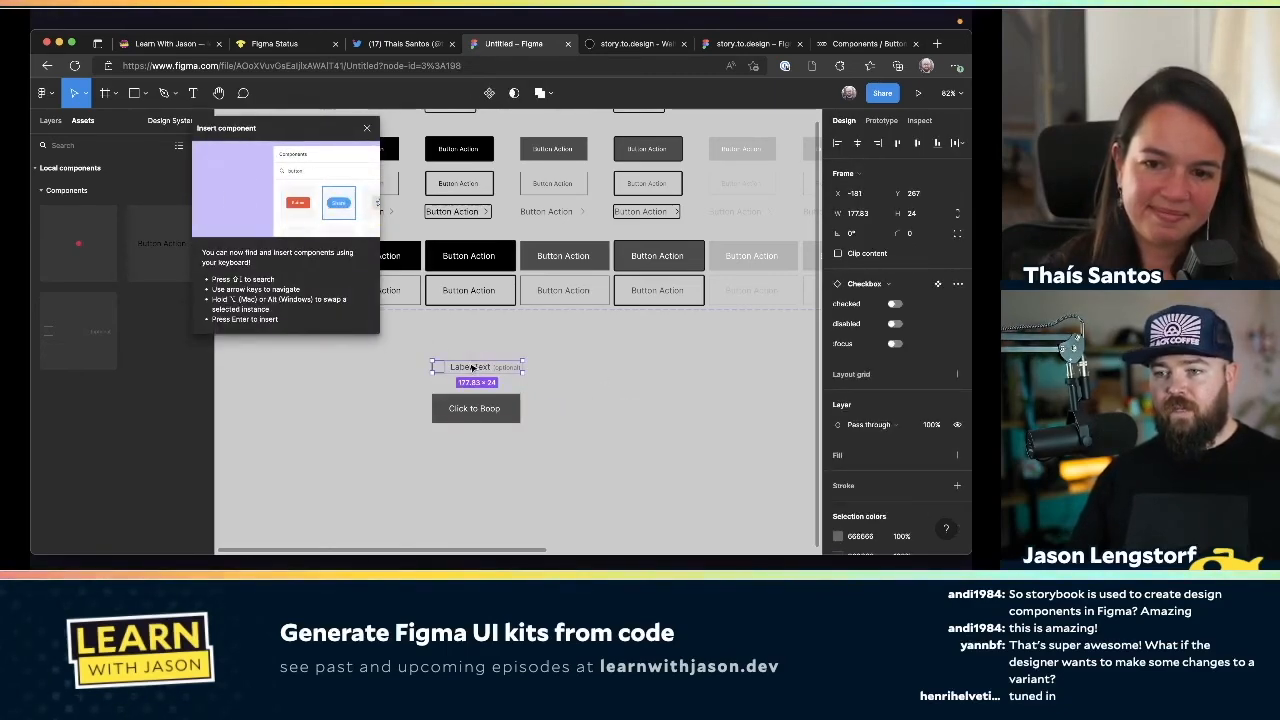
drag(469, 358, 473, 345)
Change the label text of the upper checkbox instance to "Option 1"
double_click(473, 345)
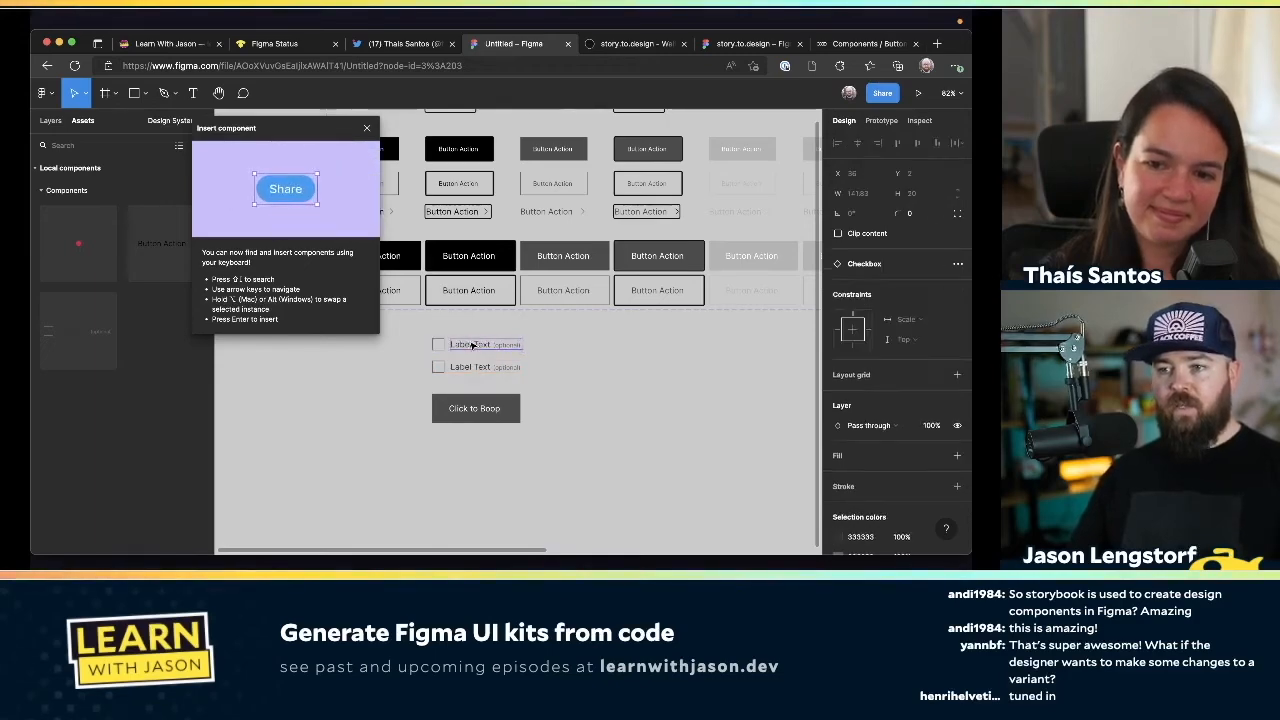
double_click(473, 345)
text(Ch)
text(tion)
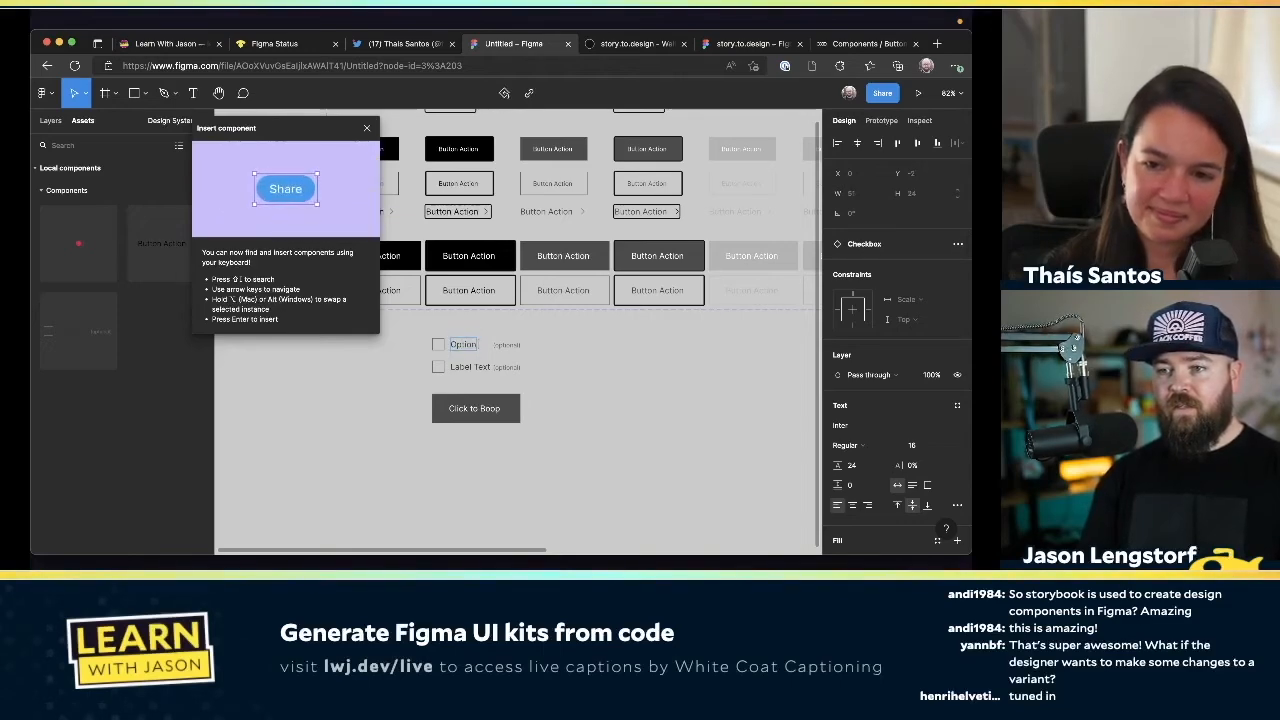
text( 1)
key(Return)
key(BackSpace)
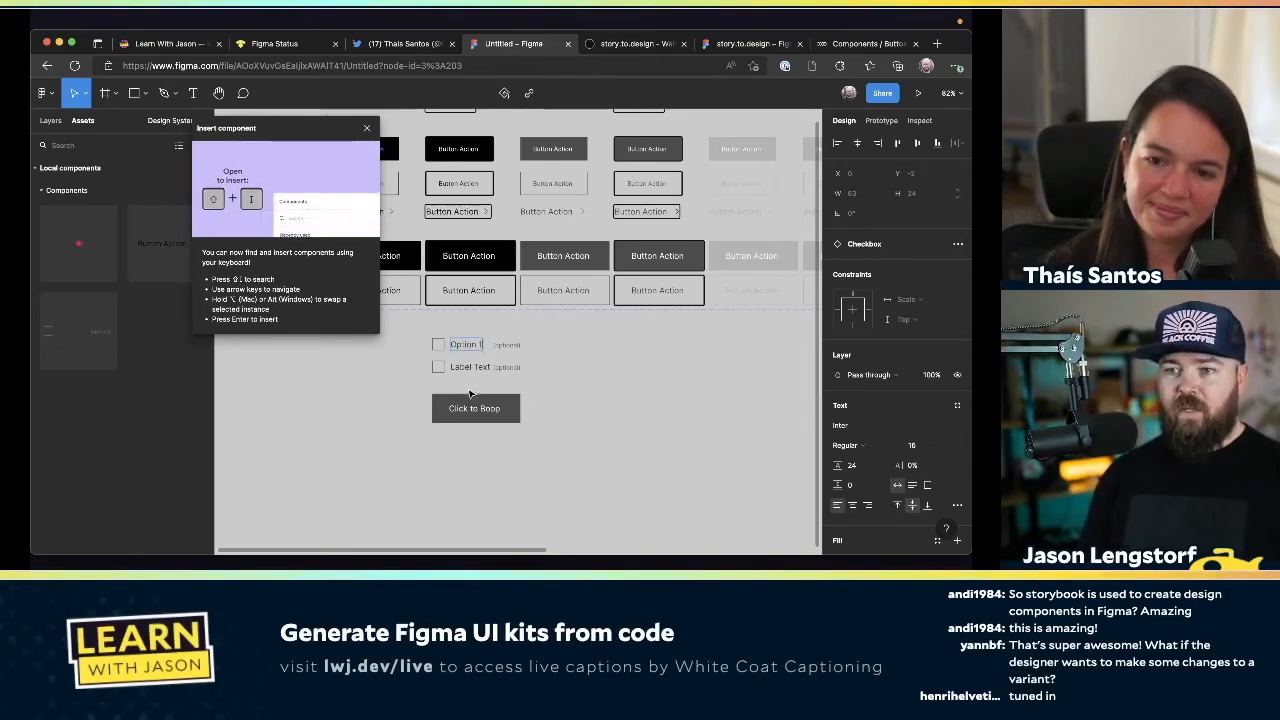
Change the lower checkbox instance's label to "Option 2" and turn on its checked state
click(462, 370)
double_click(455, 368)
text(Option 2)
click(681, 389)
click(439, 369)
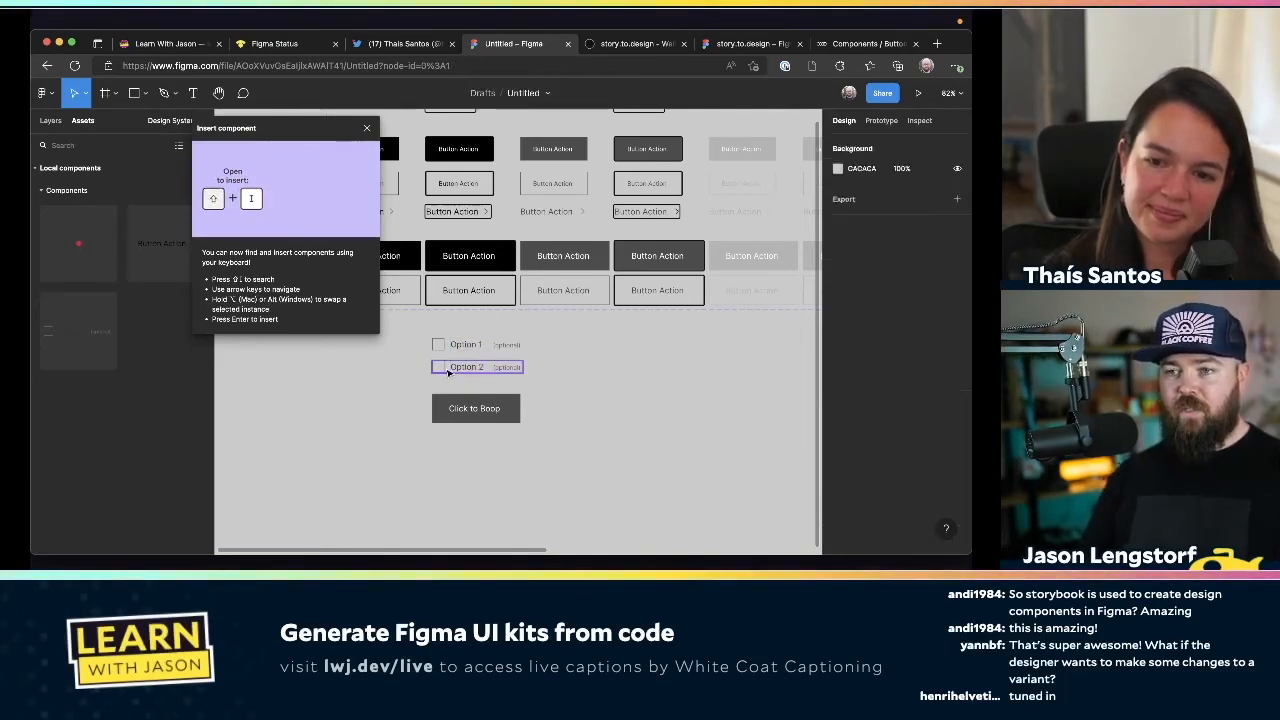
click(895, 304)
click(734, 403)
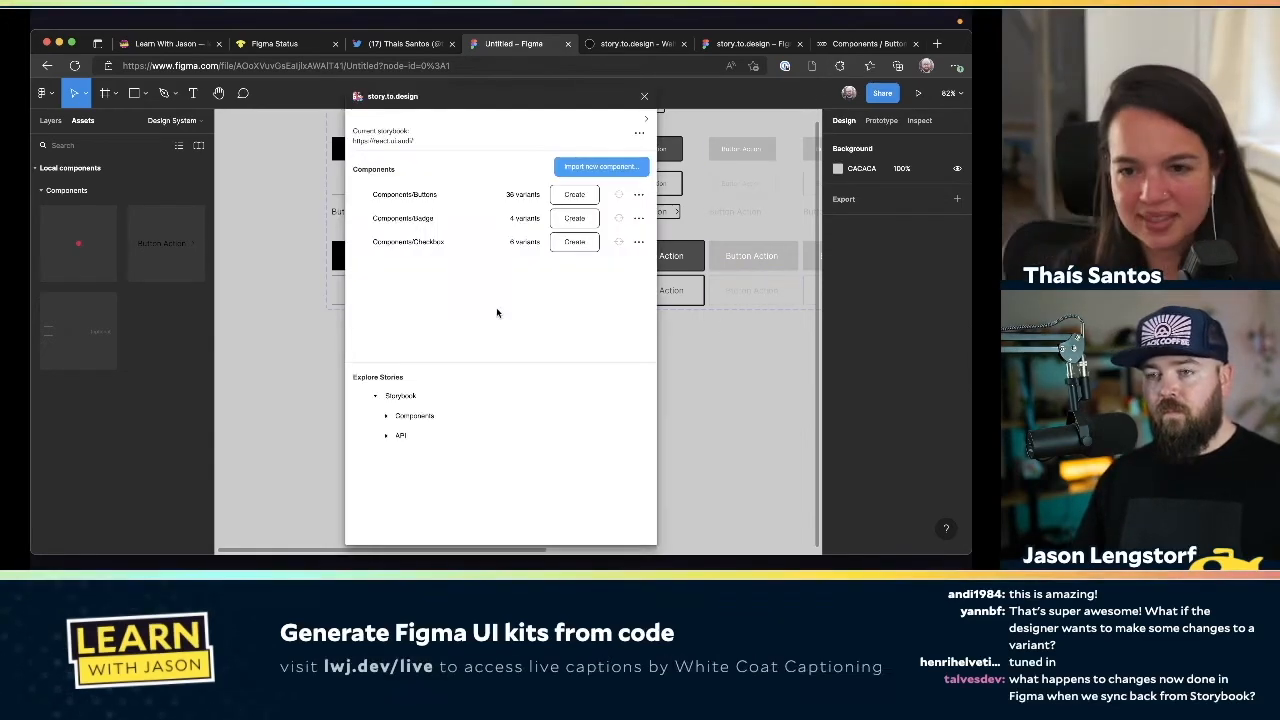
Check the update actions offered for Components/Buttons in the story.to.design plugin and close the plugin
click(639, 195)
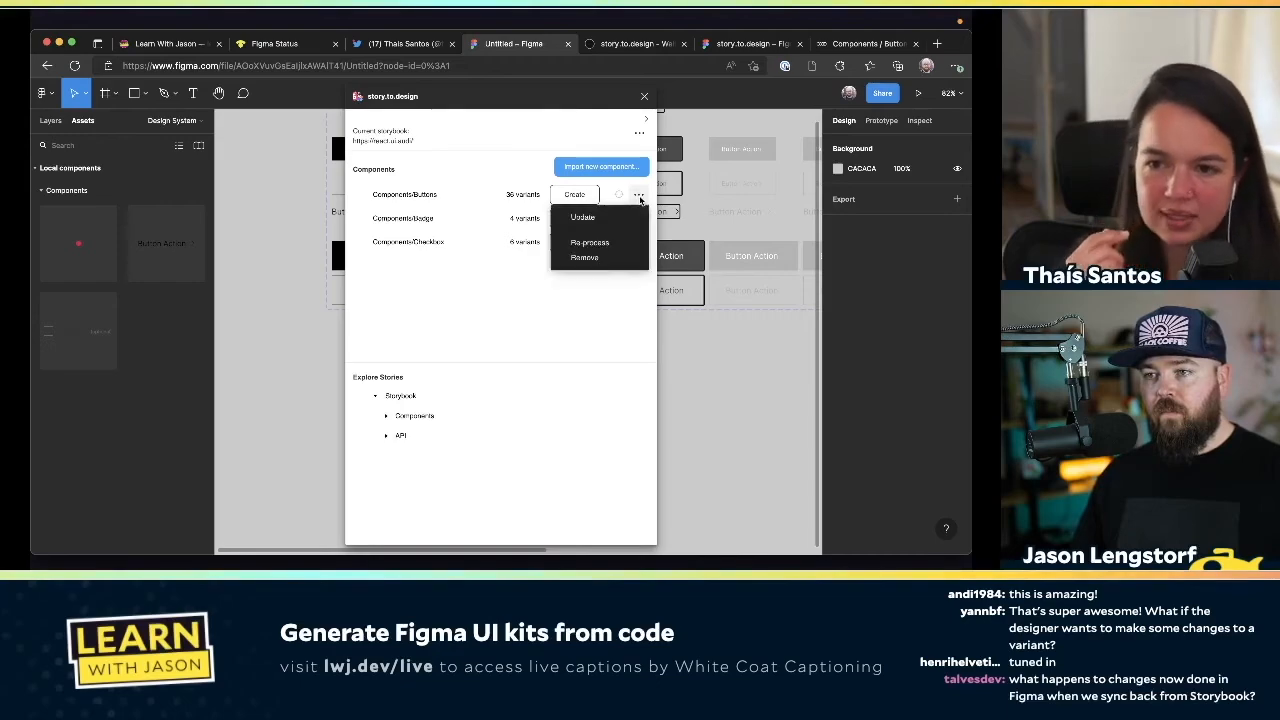
click(640, 197)
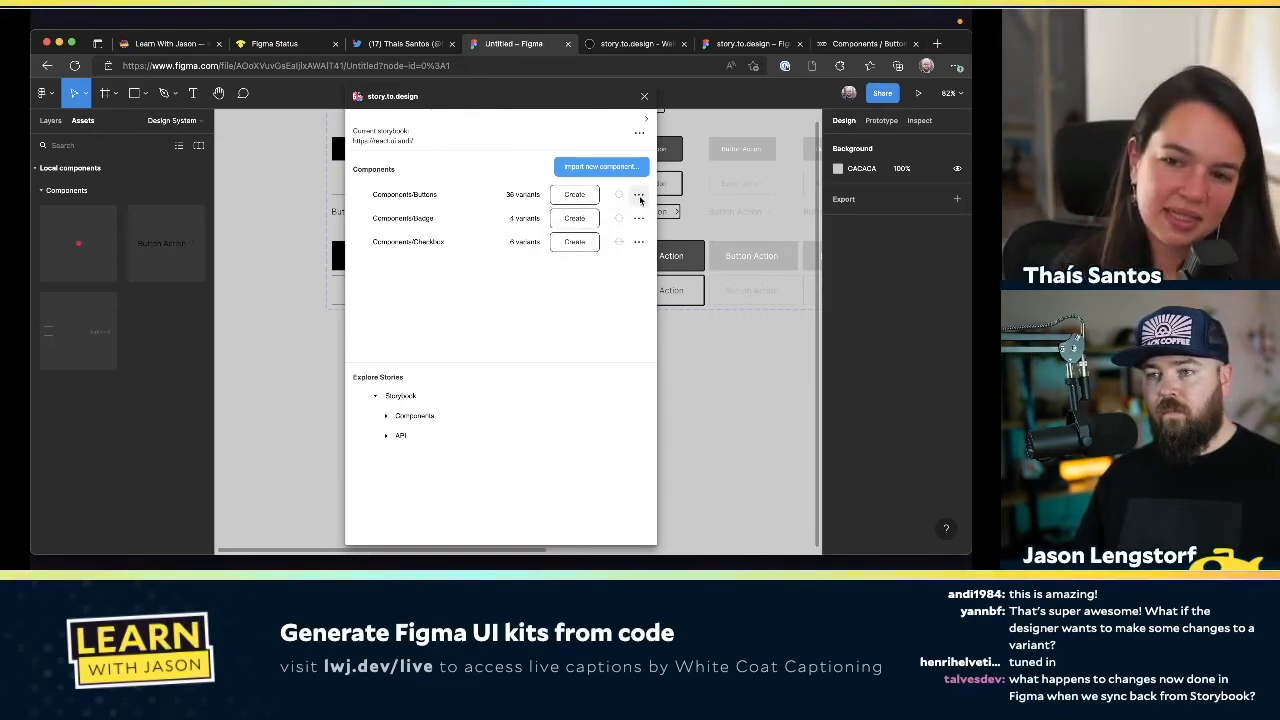
click(640, 198)
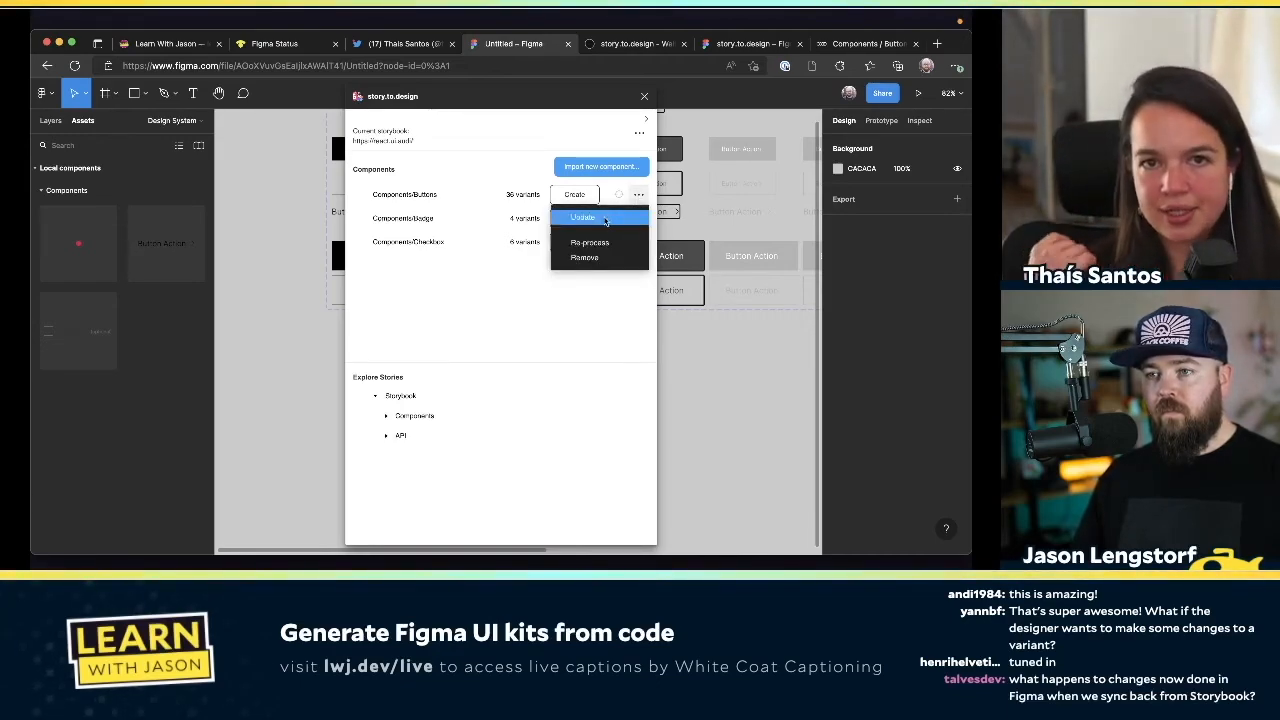
click(605, 218)
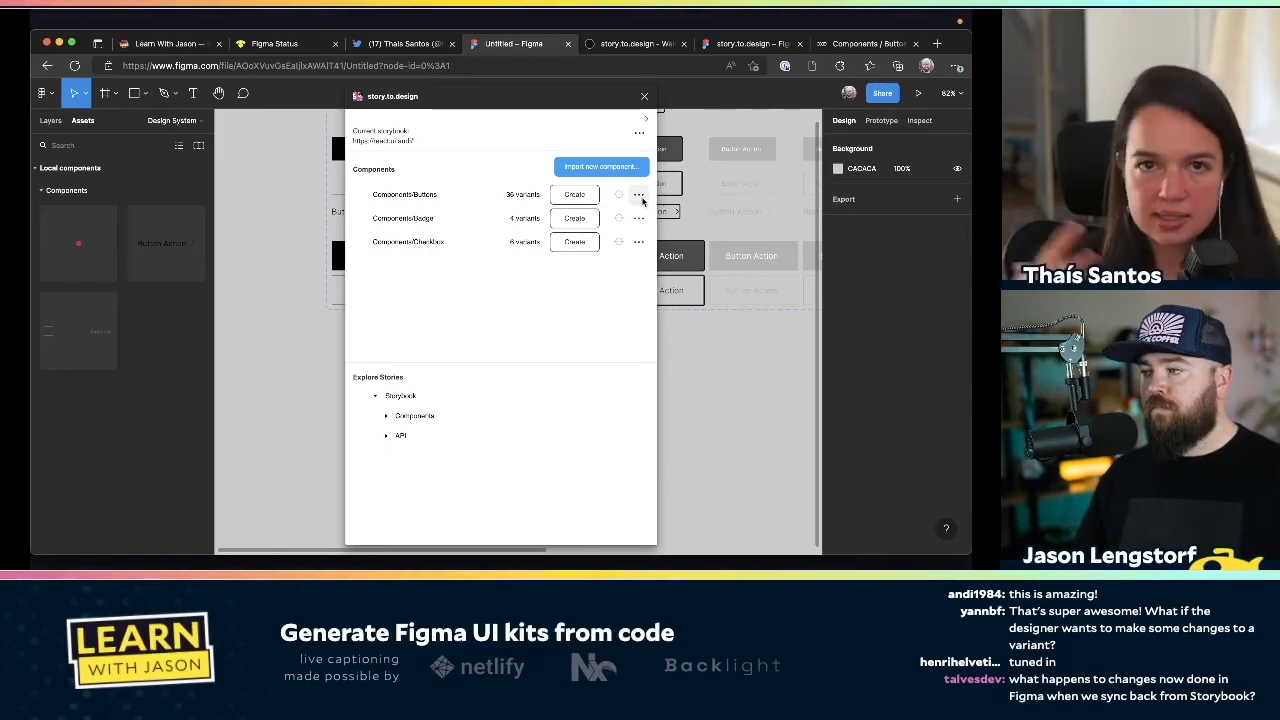
click(640, 197)
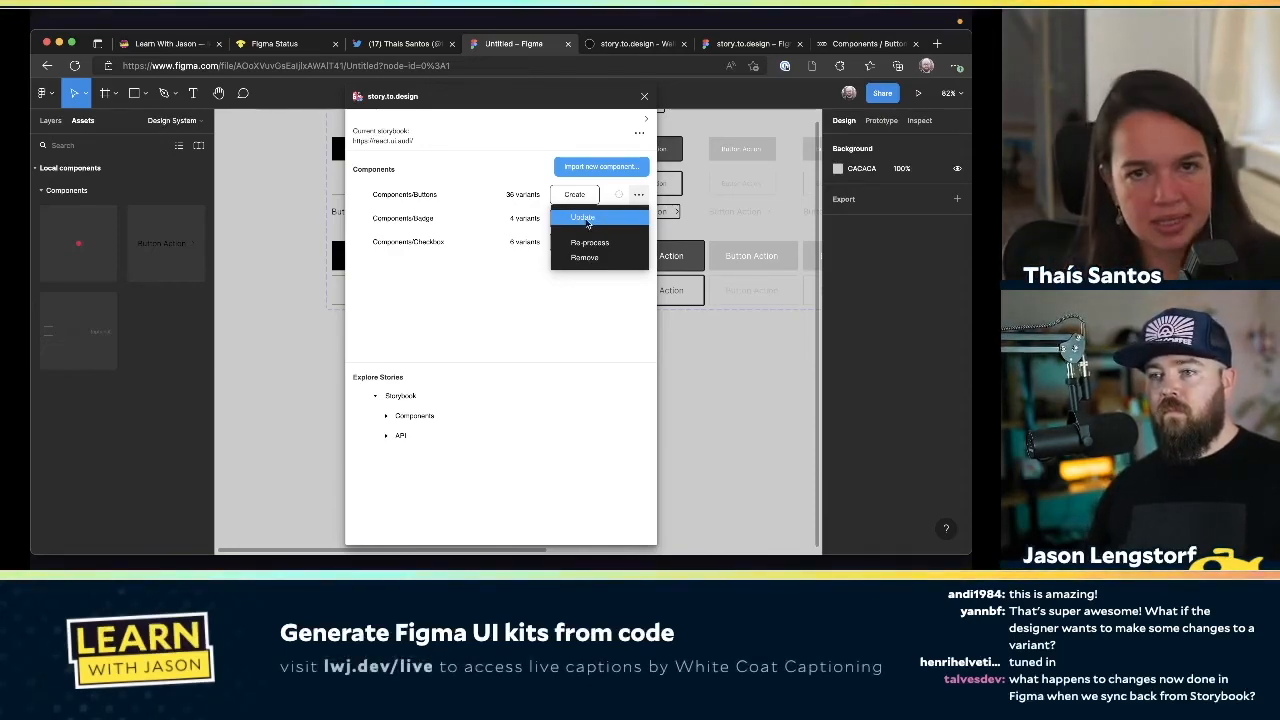
click(497, 304)
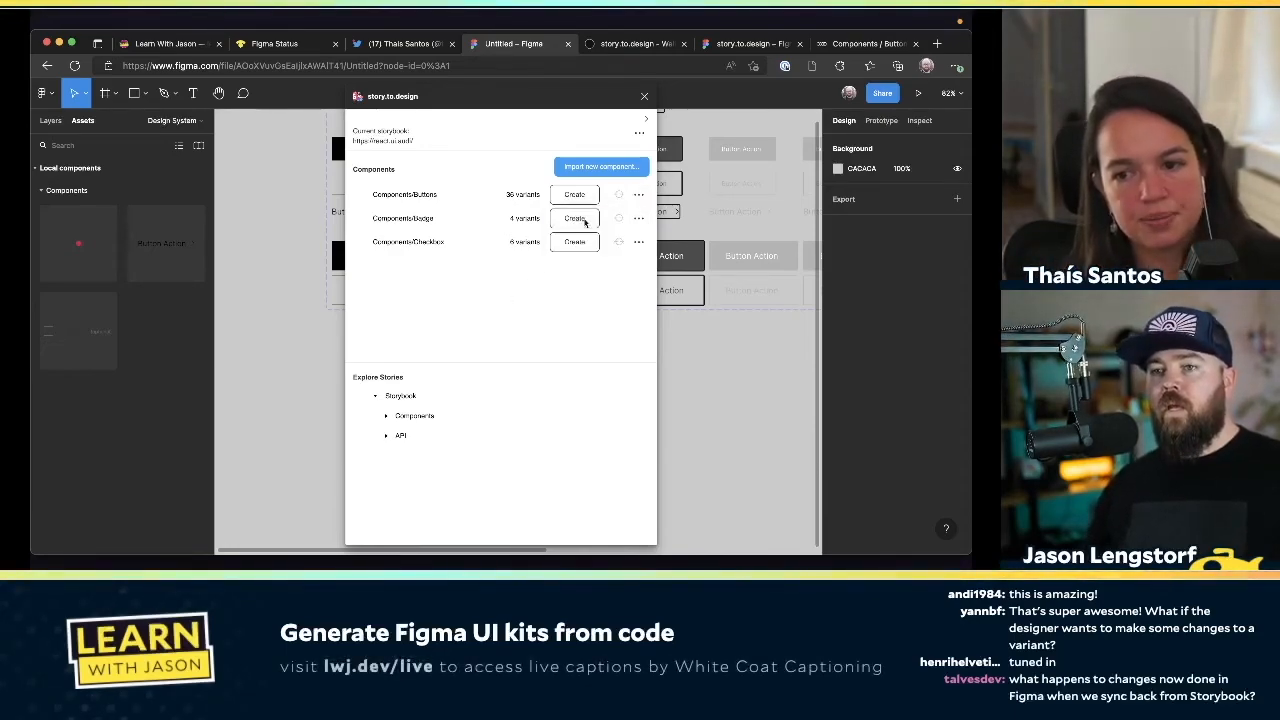
click(644, 97)
scroll(463, 258, up, 3)
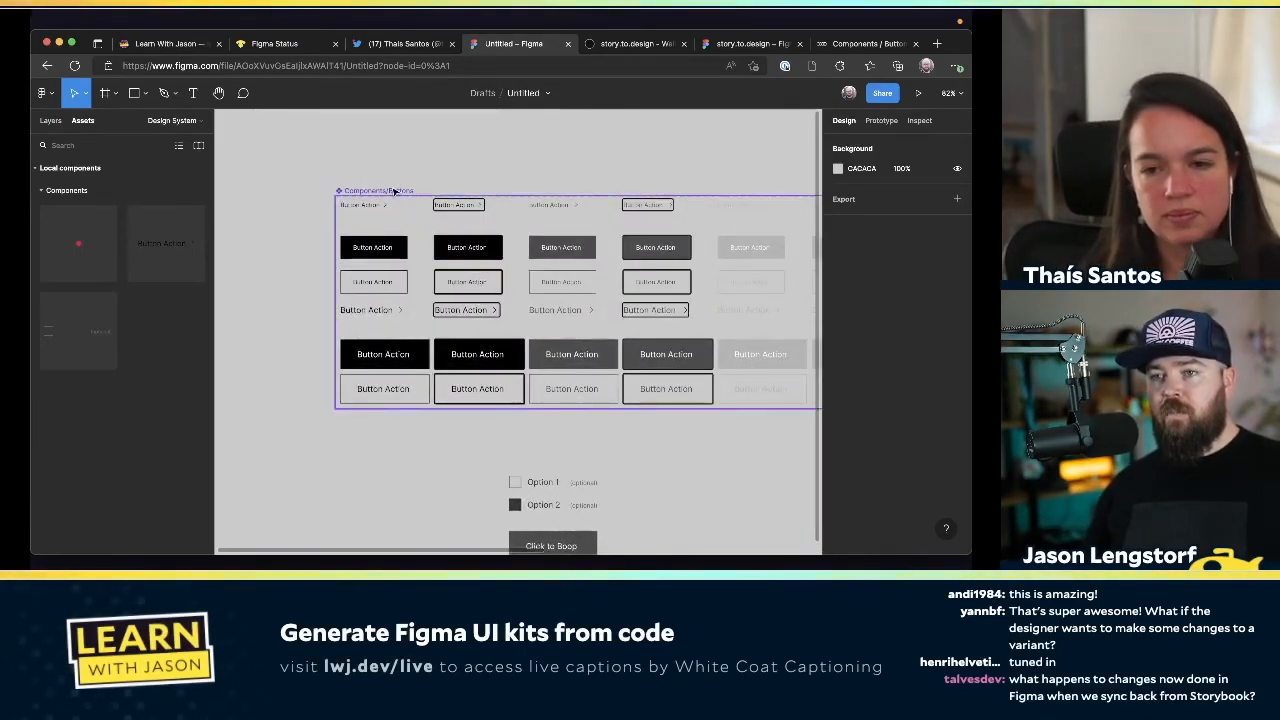
scroll(395, 190, down, 3)
scroll(400, 250, down, 3)
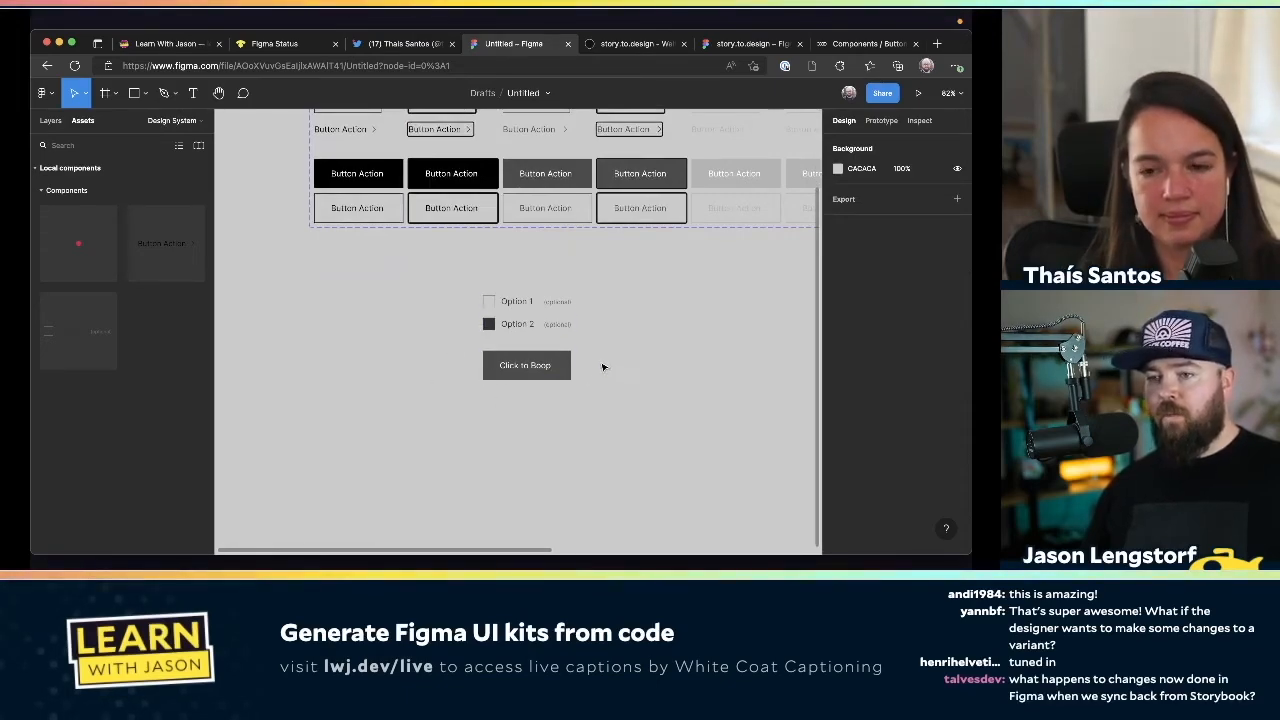
scroll(605, 362, up, 3)
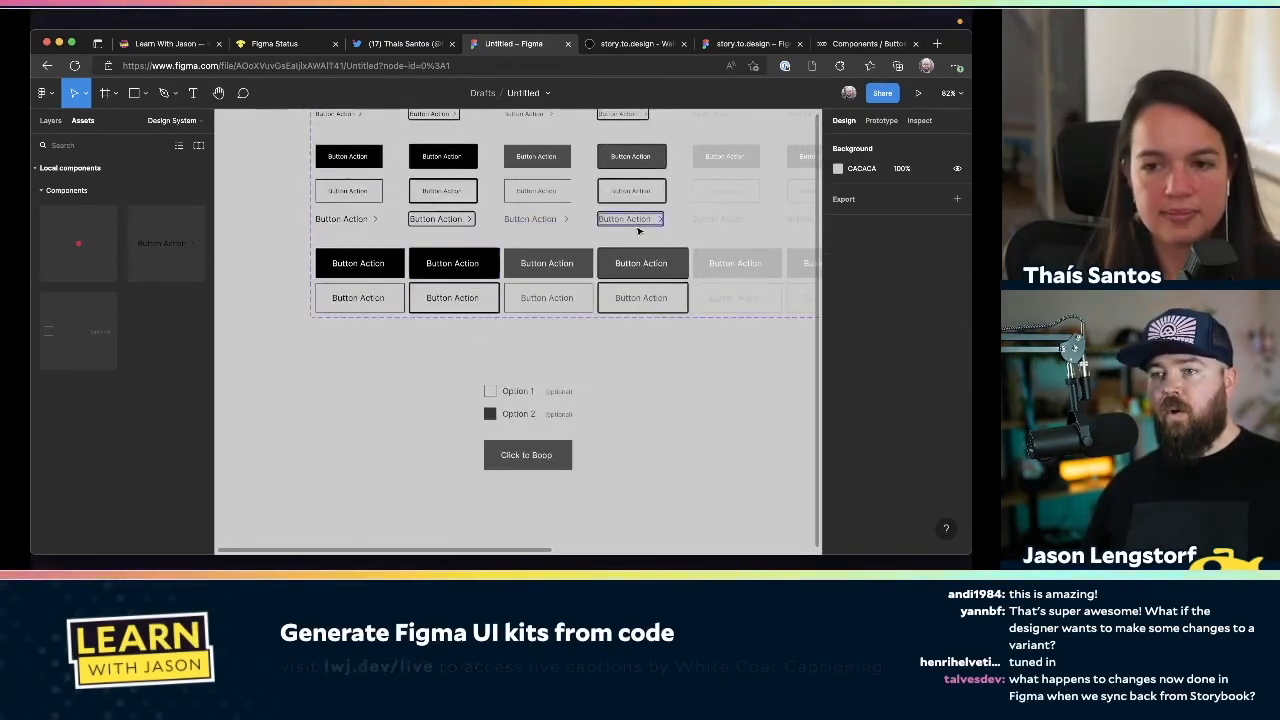
Set the corner radius of the "Click to Boop" button instance to 10
scroll(443, 408, down, 3)
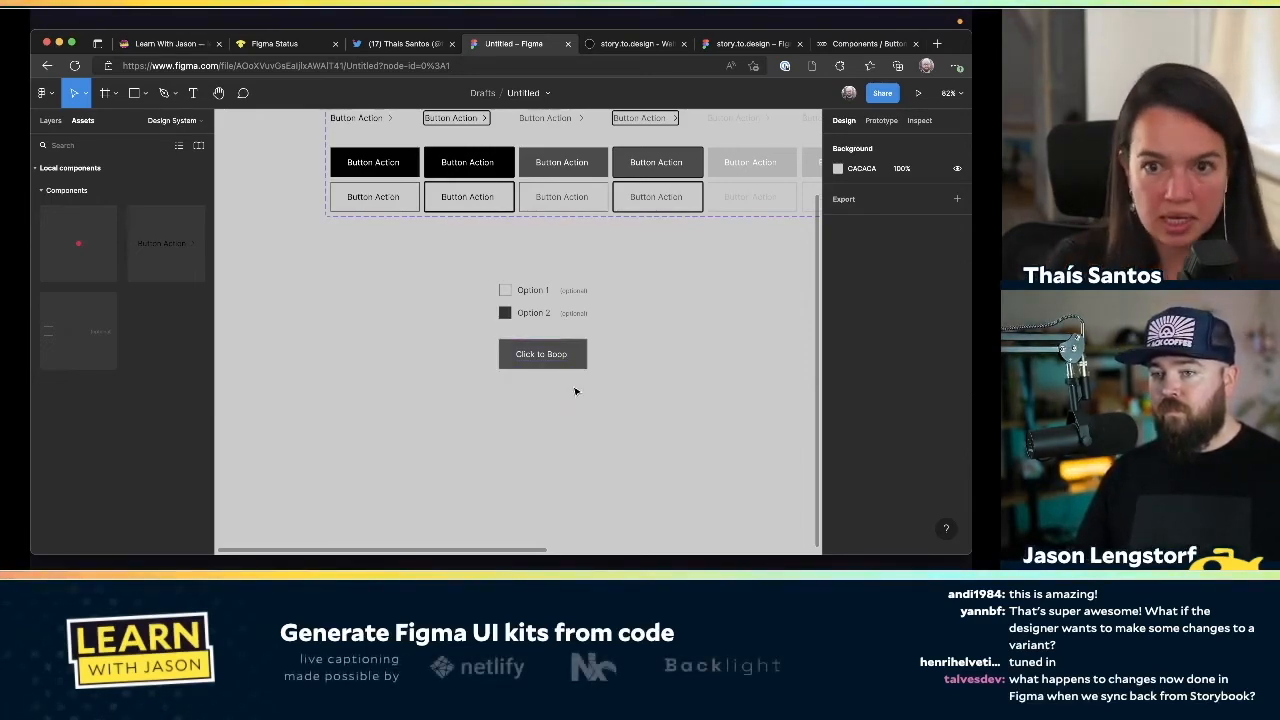
click(538, 353)
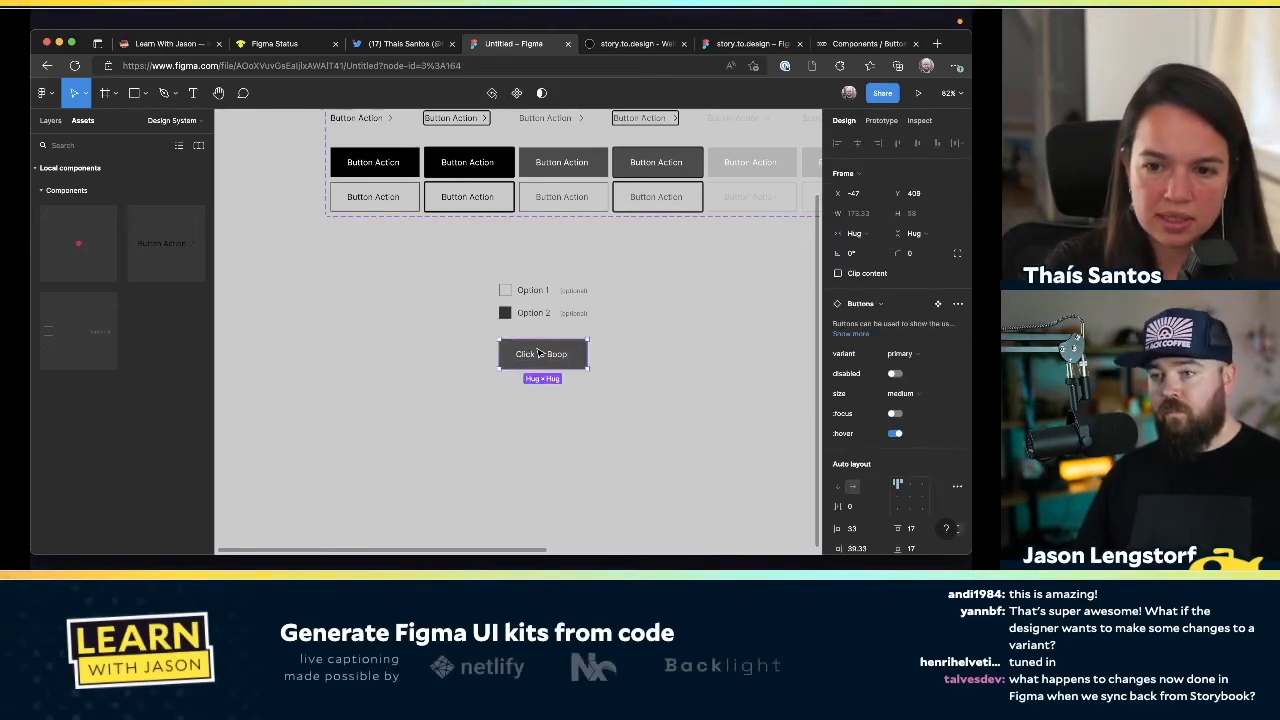
click(50, 120)
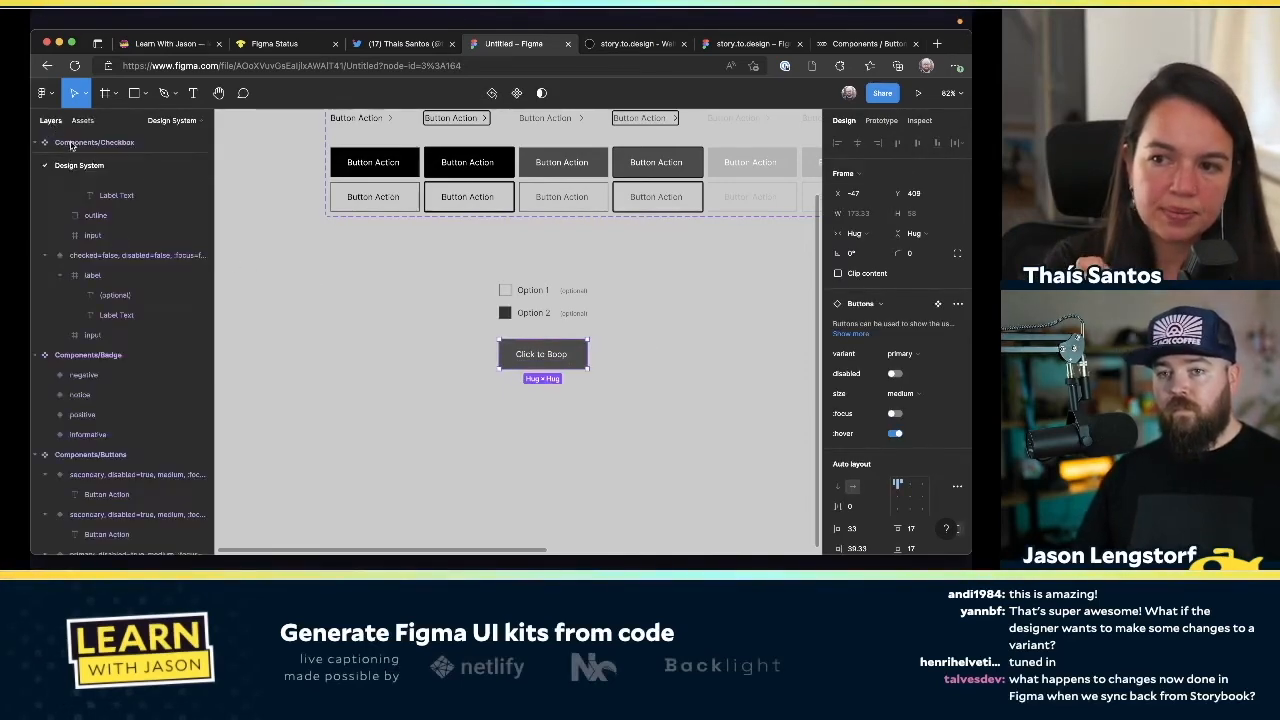
scroll(75, 340, up, 10)
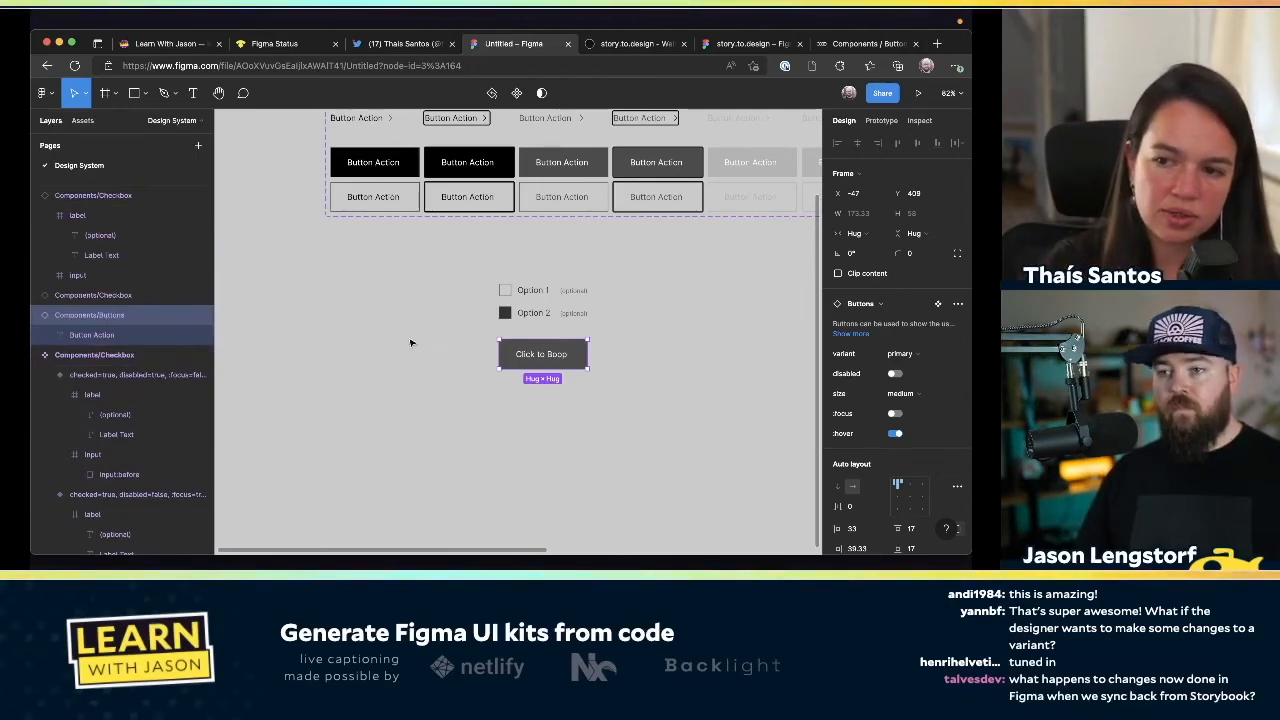
click(912, 254)
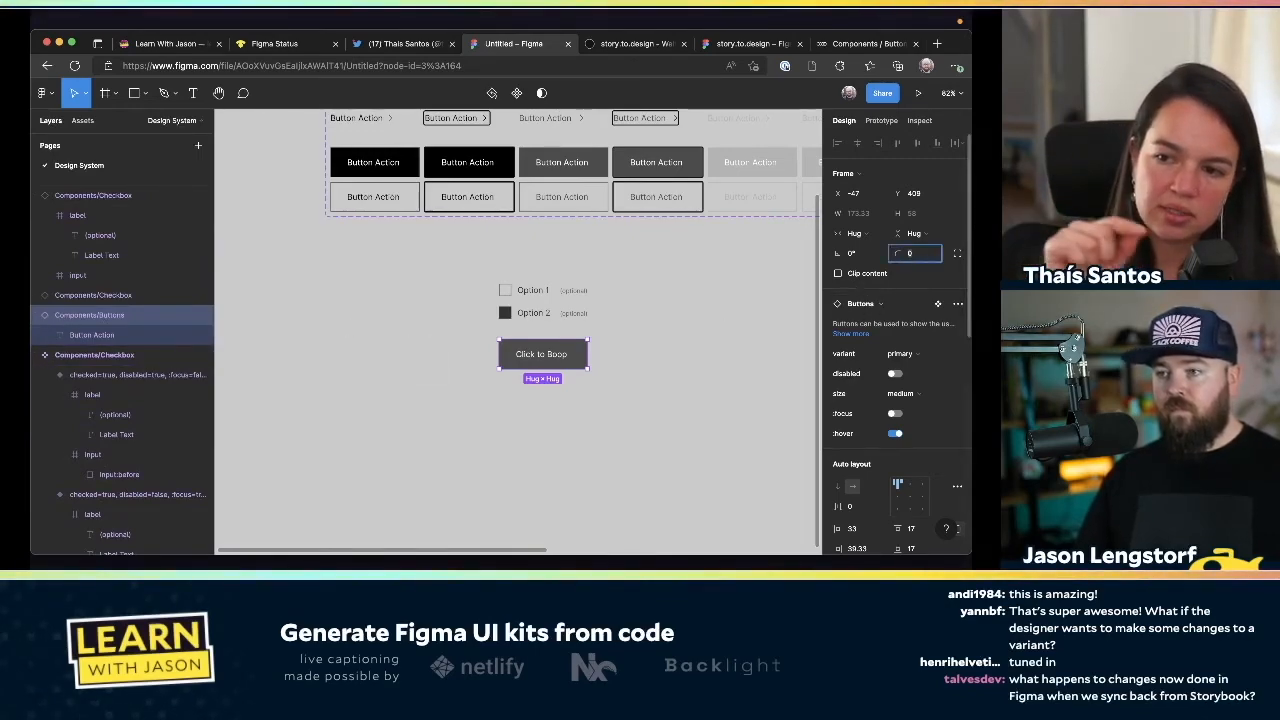
text(10)
key(Return)
click(720, 400)
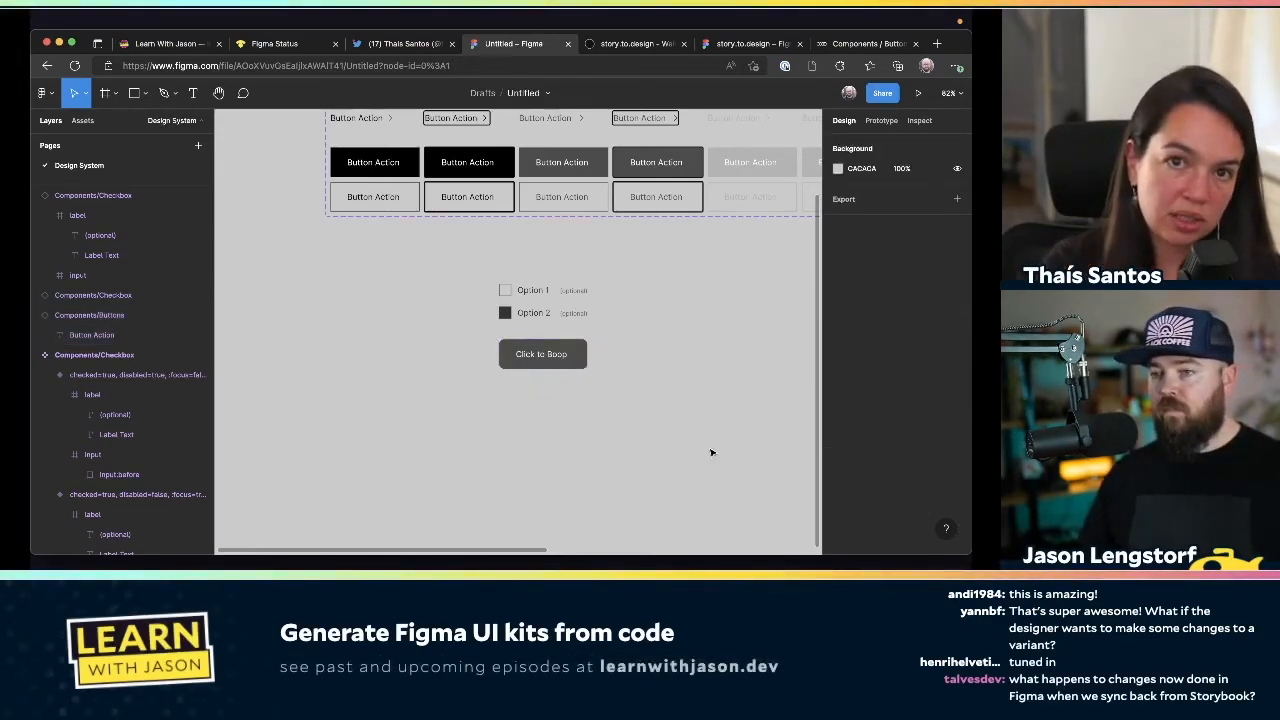
Try the secondary and text variants and the disabled state on the "Click to Boop" button, returning it to the enabled primary variant
click(580, 364)
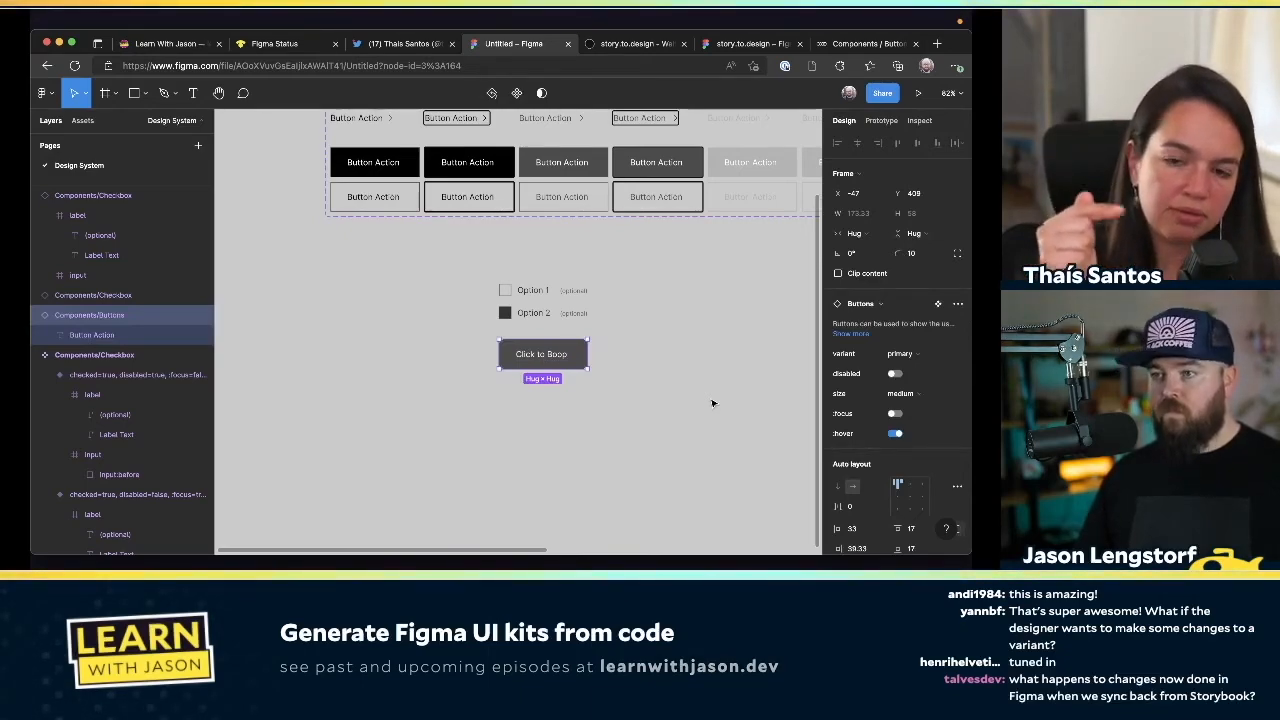
click(922, 354)
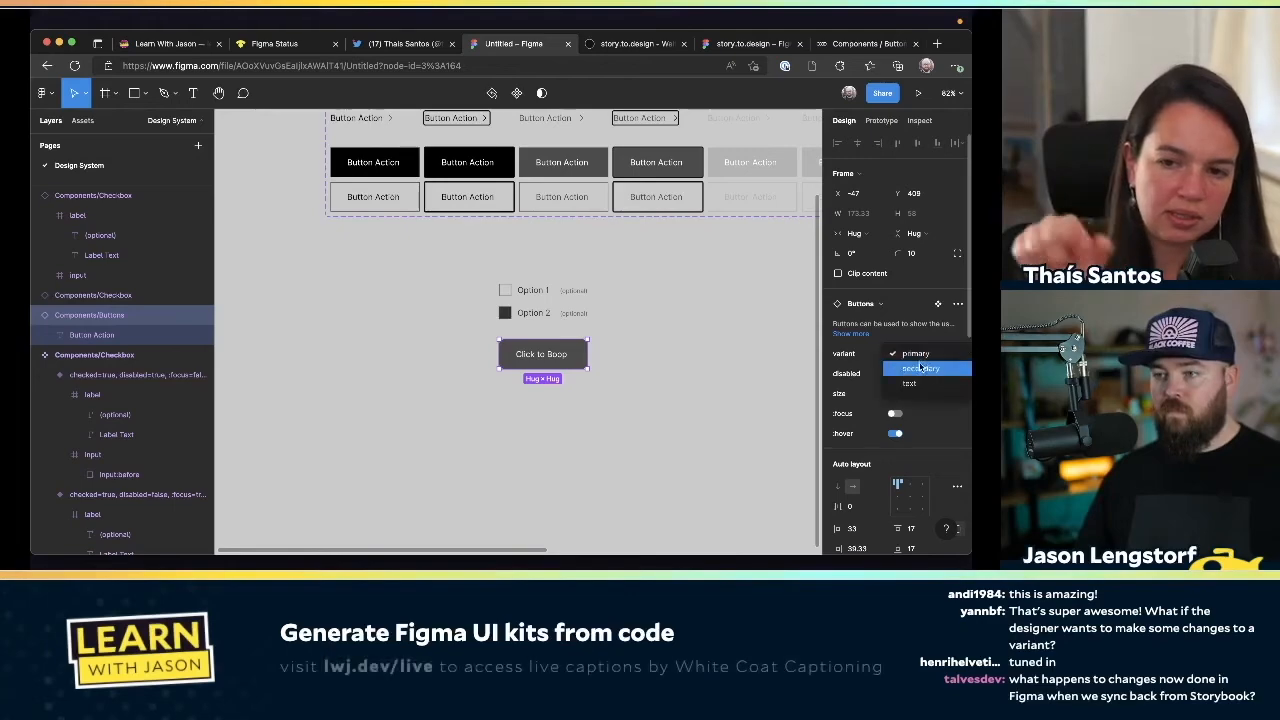
click(920, 369)
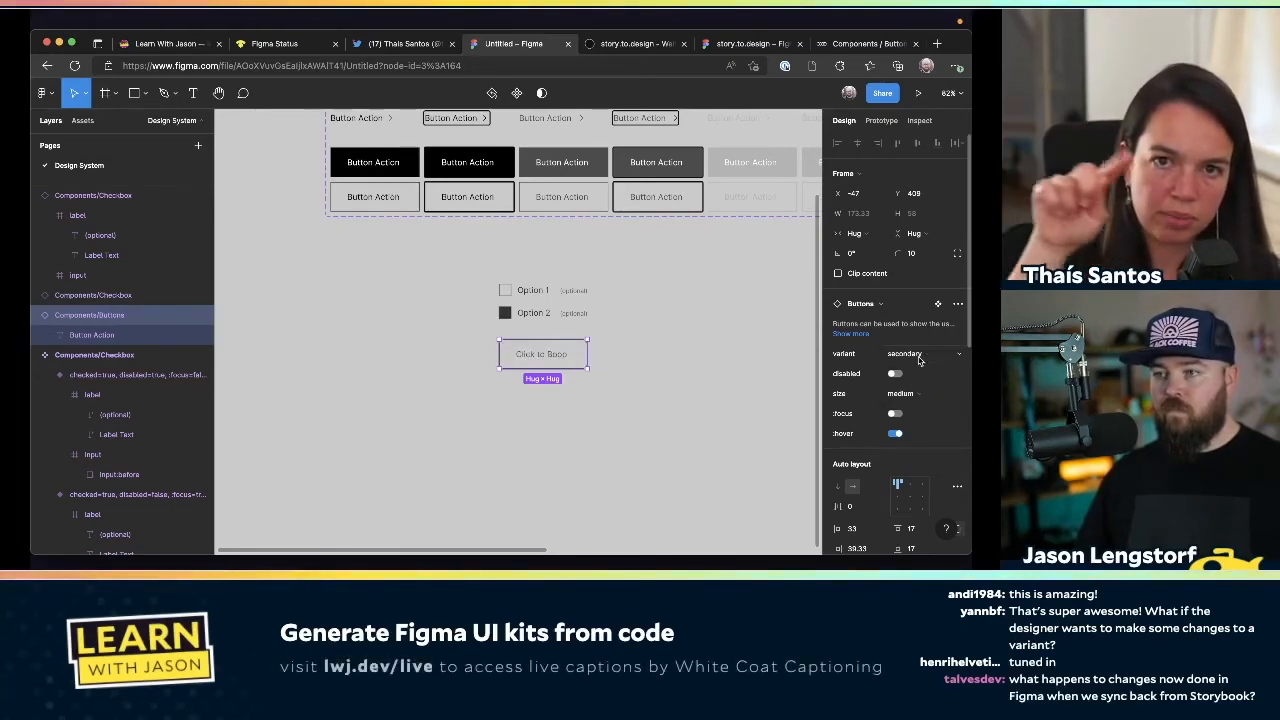
click(918, 356)
click(916, 370)
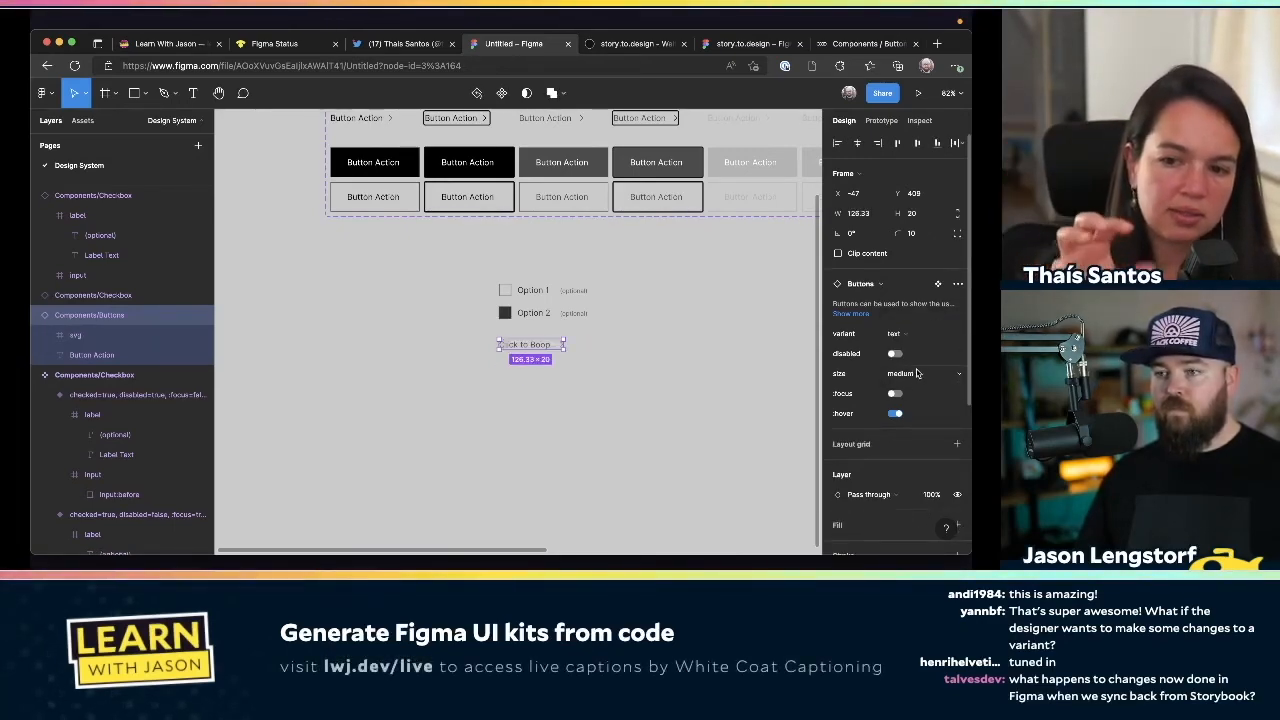
click(908, 335)
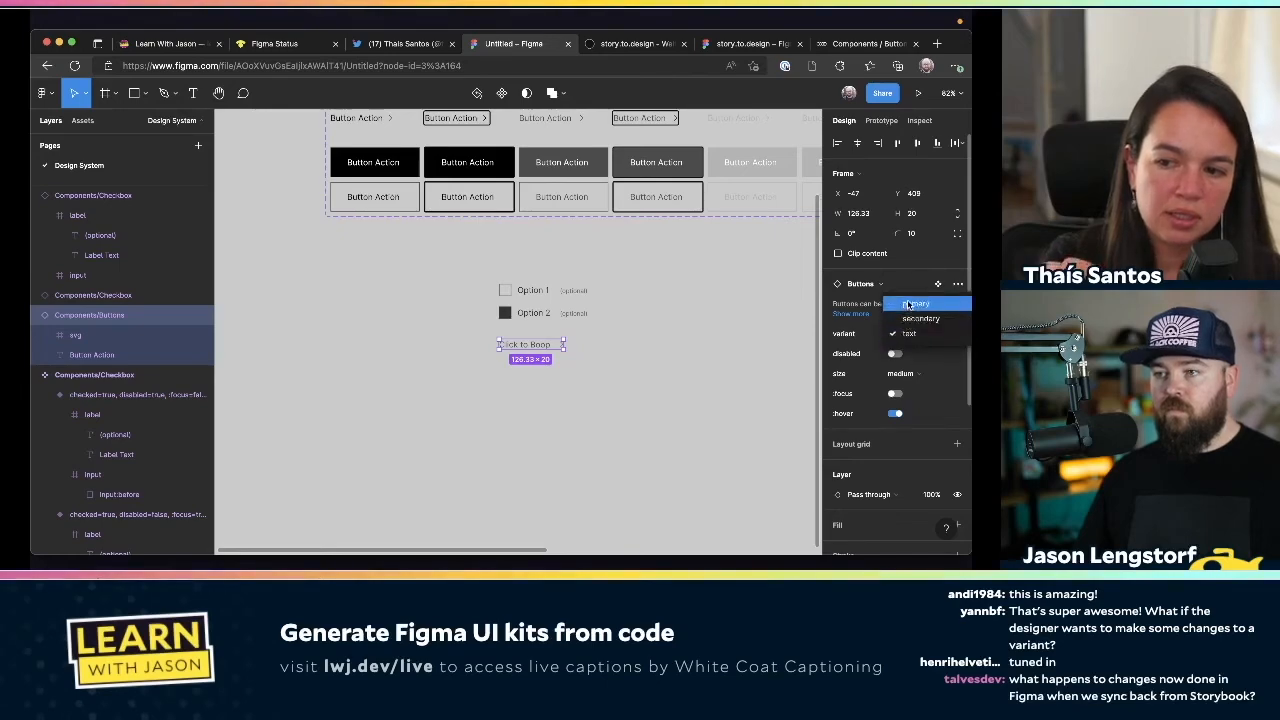
click(908, 304)
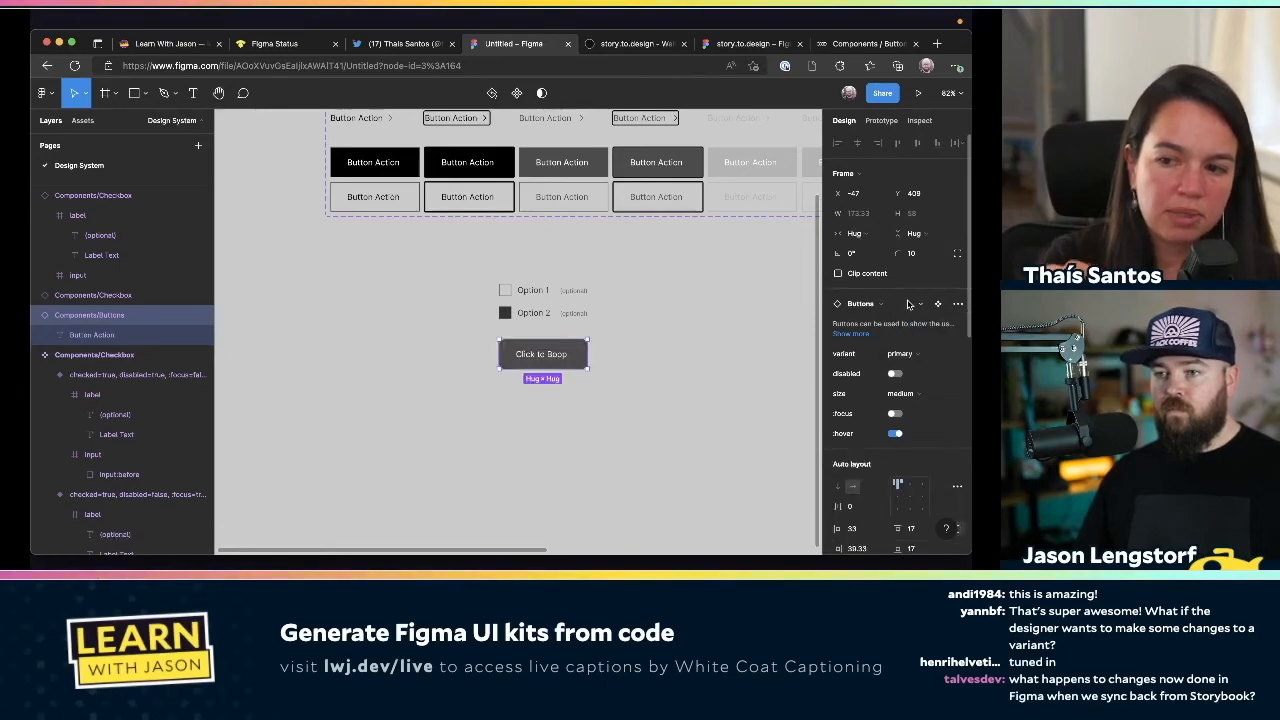
click(894, 374)
click(894, 374)
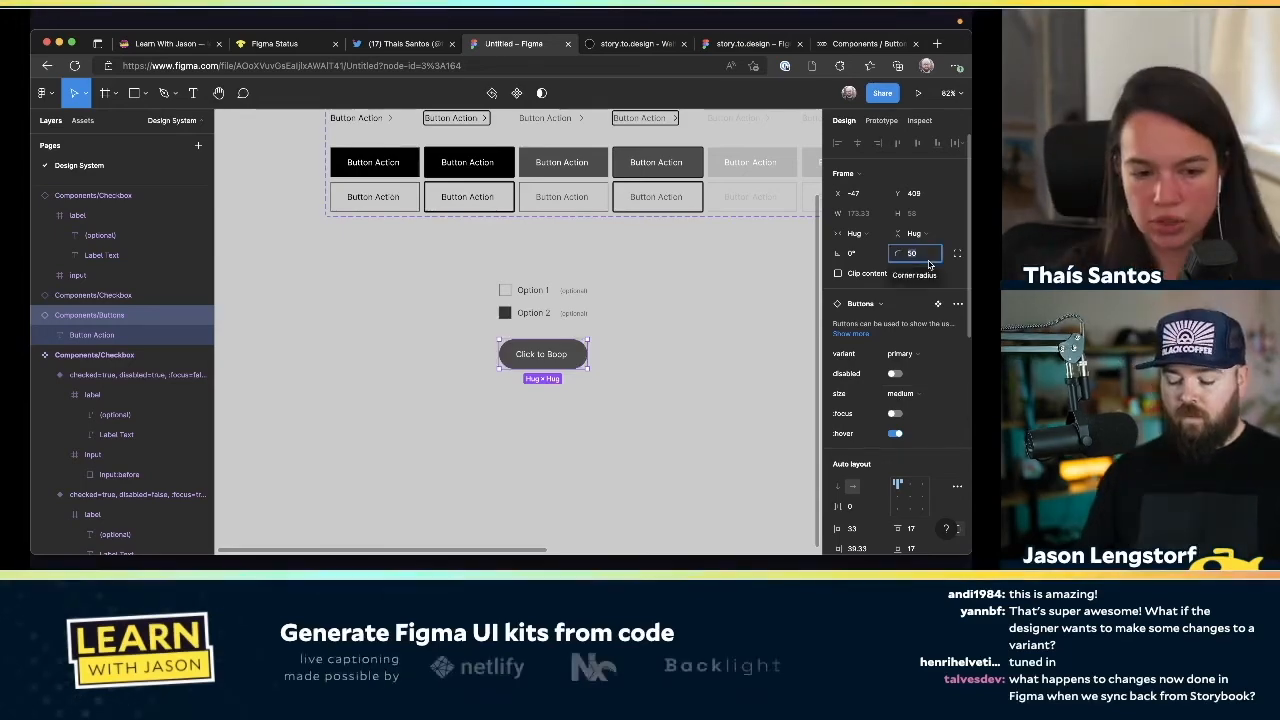
Try another corner radius on the "Click to Boop" button, return it to 10 and deselect the button
text(9)
key(Tab)
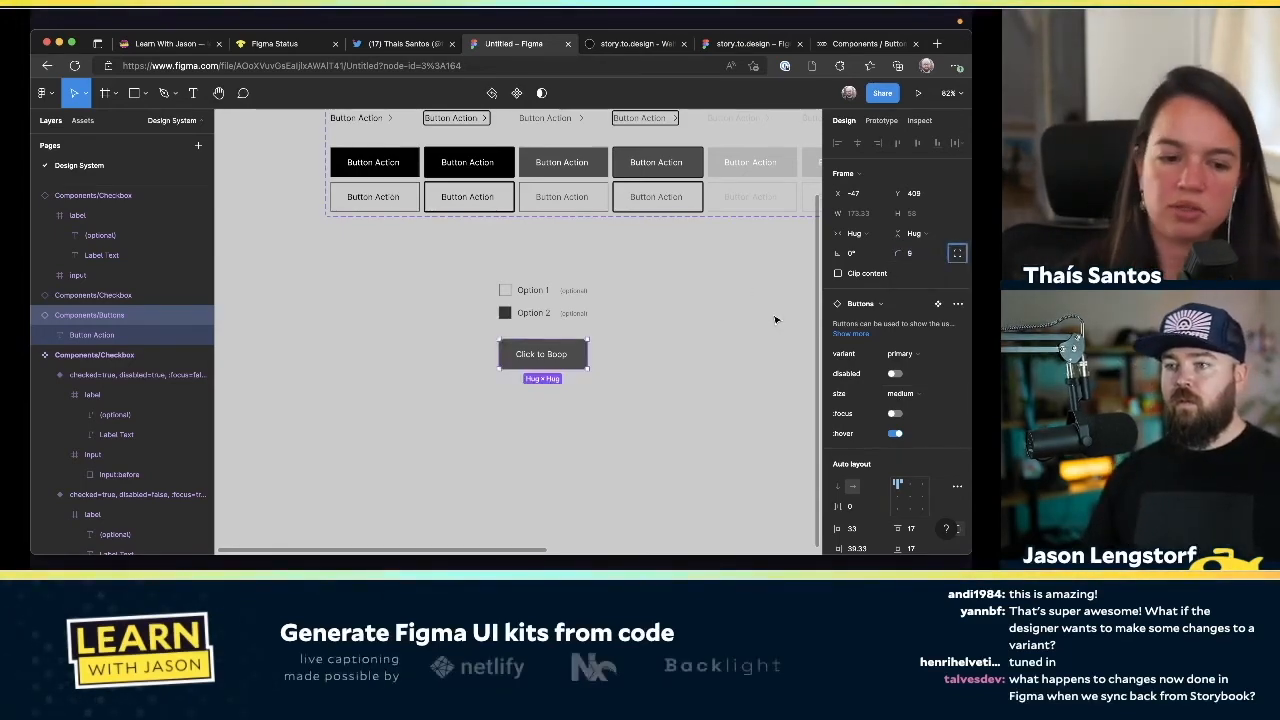
click(916, 256)
key(Tab)
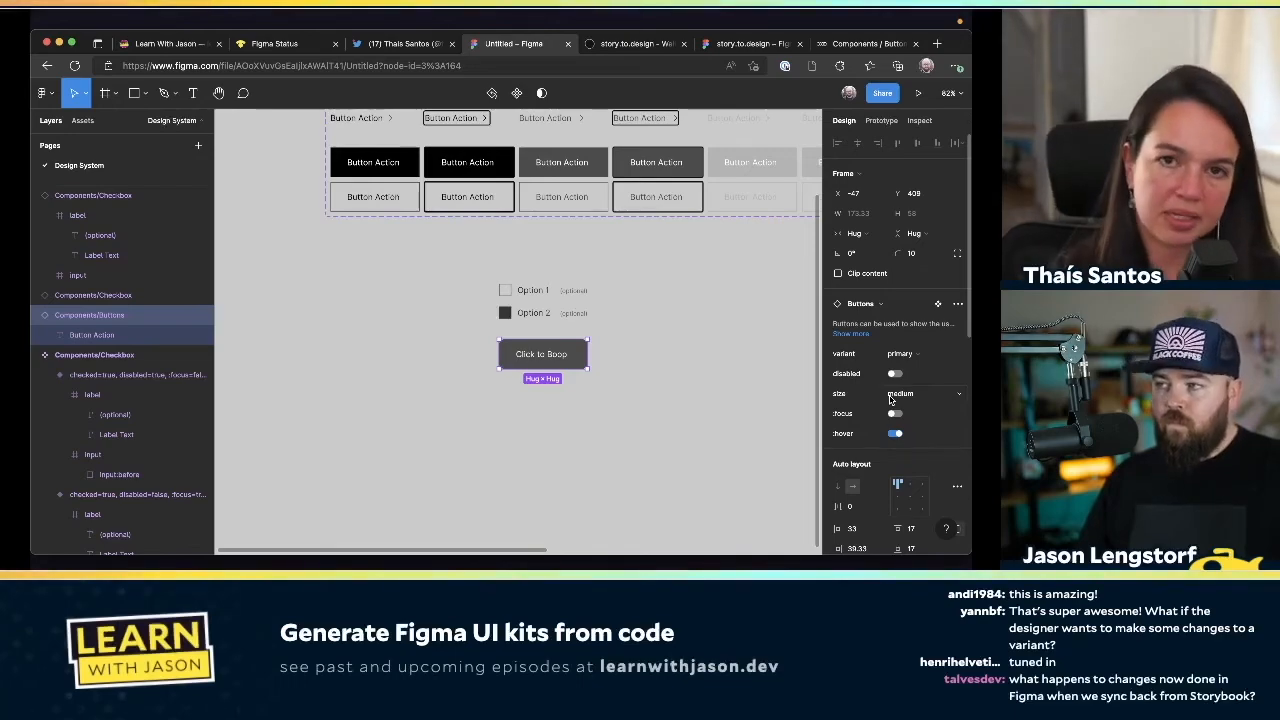
click(786, 422)
scroll(786, 344, up, 1)
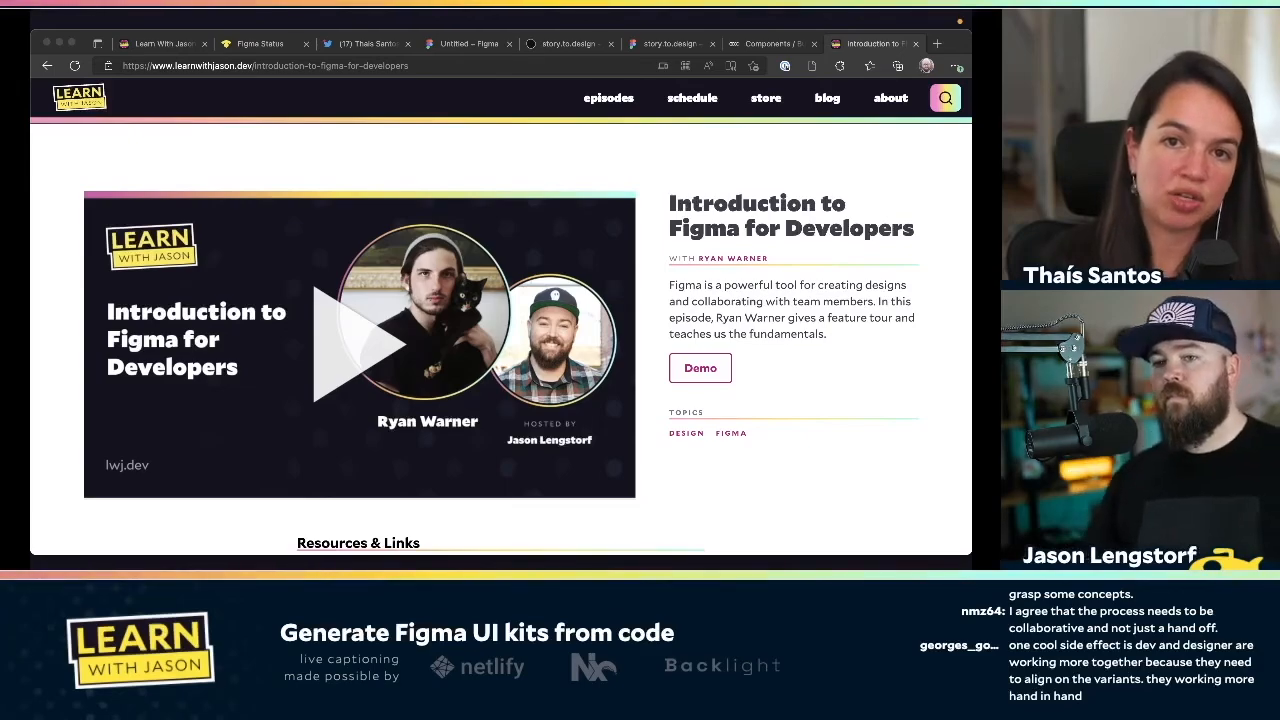
Switch to the Audi Storybook and look through its list of components, from Buttons and Checkbox past Radio Button
click(566, 43)
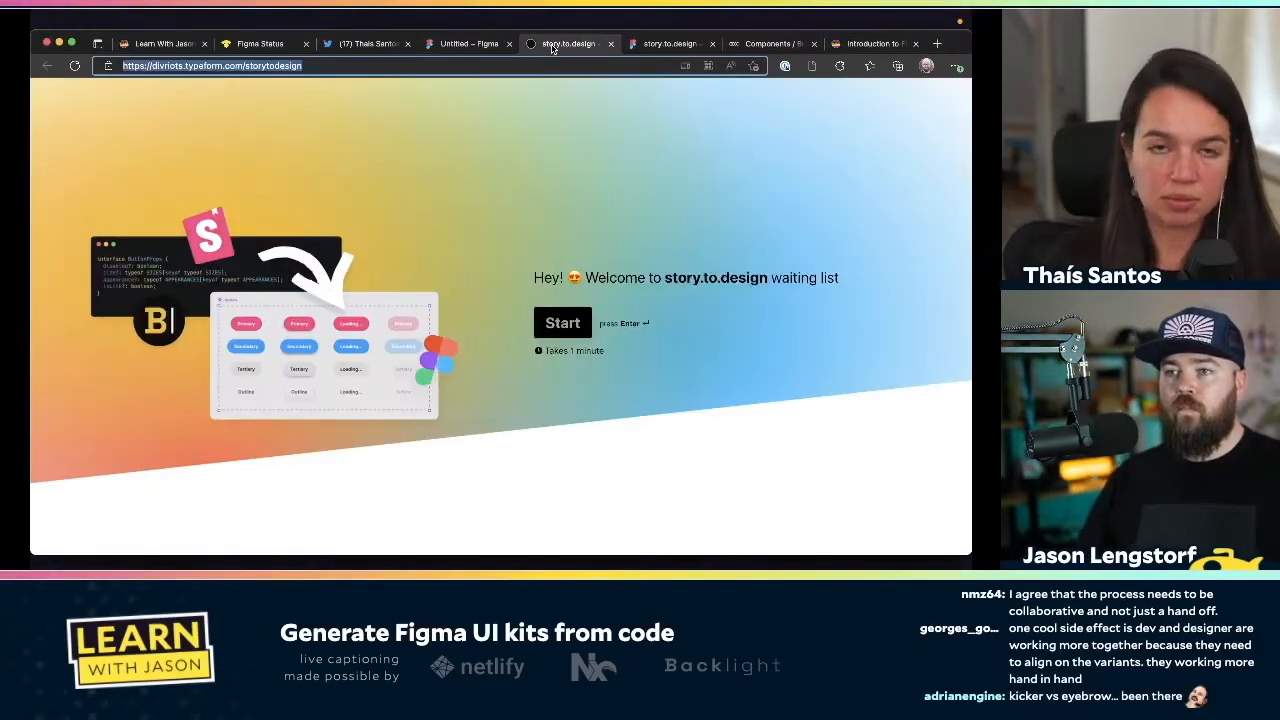
click(770, 43)
scroll(141, 304, down, 1)
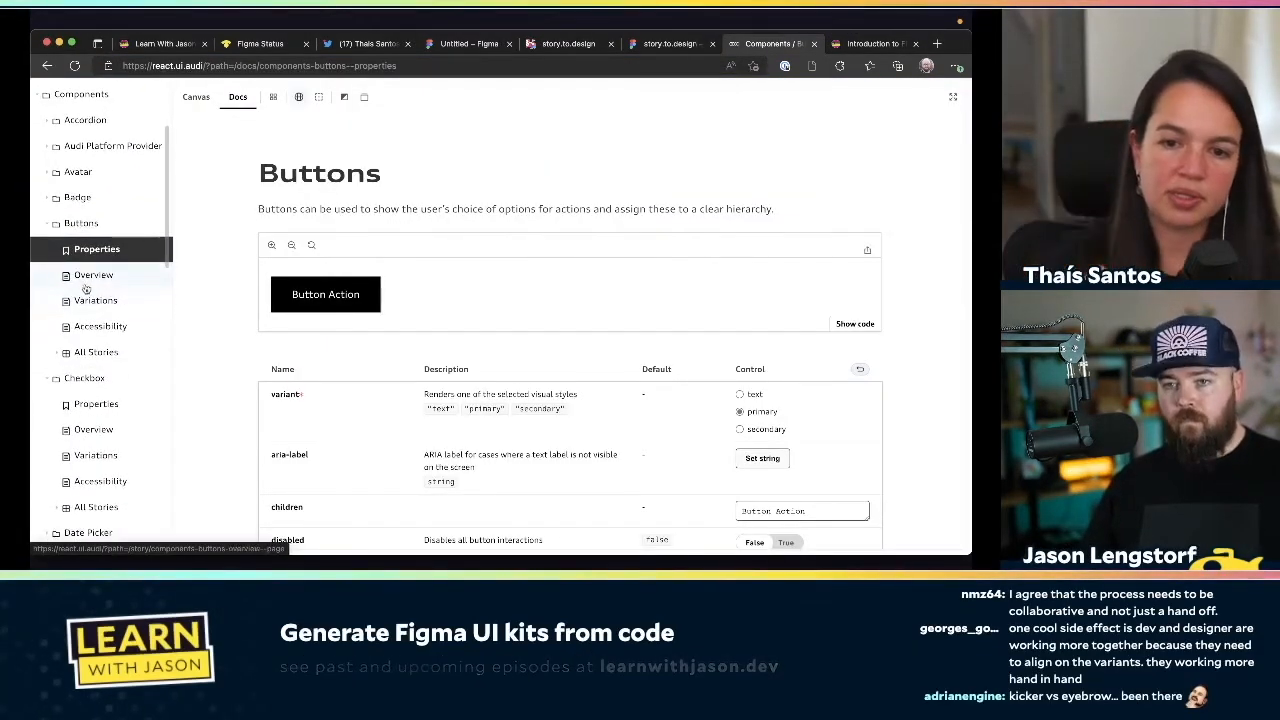
scroll(80, 222, up, 1)
scroll(80, 222, down, 1)
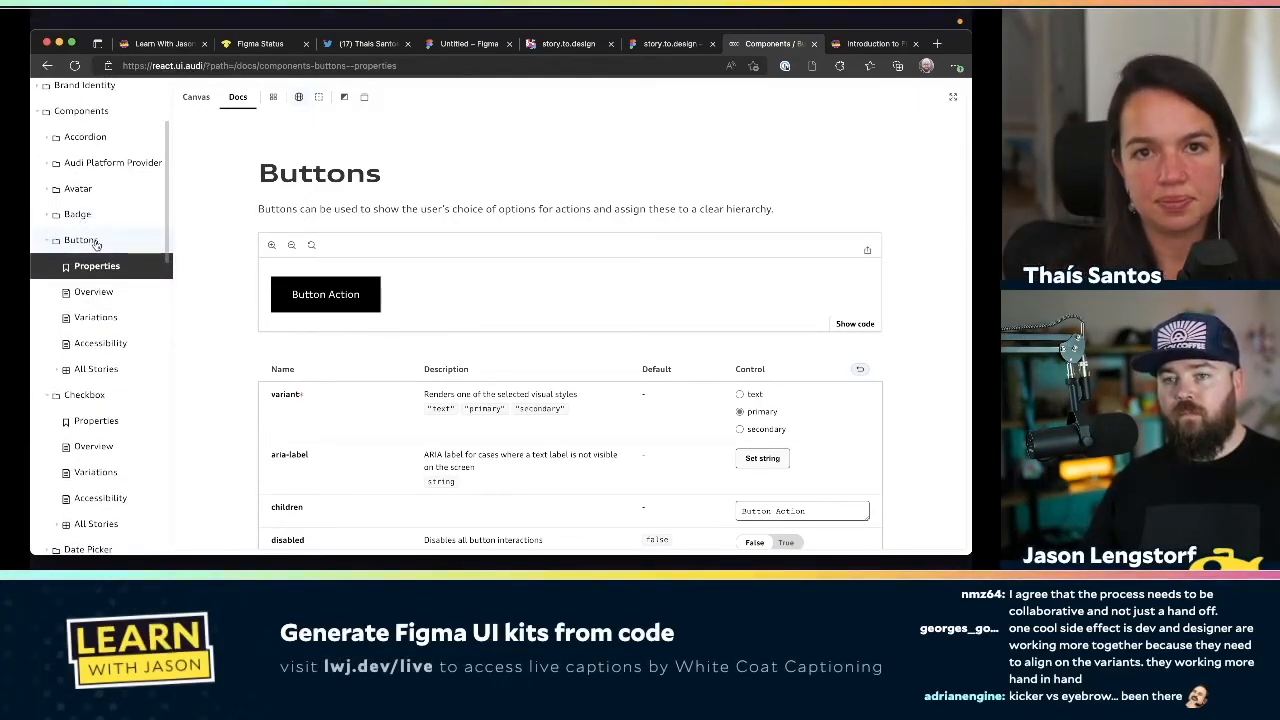
scroll(117, 390, down, 5)
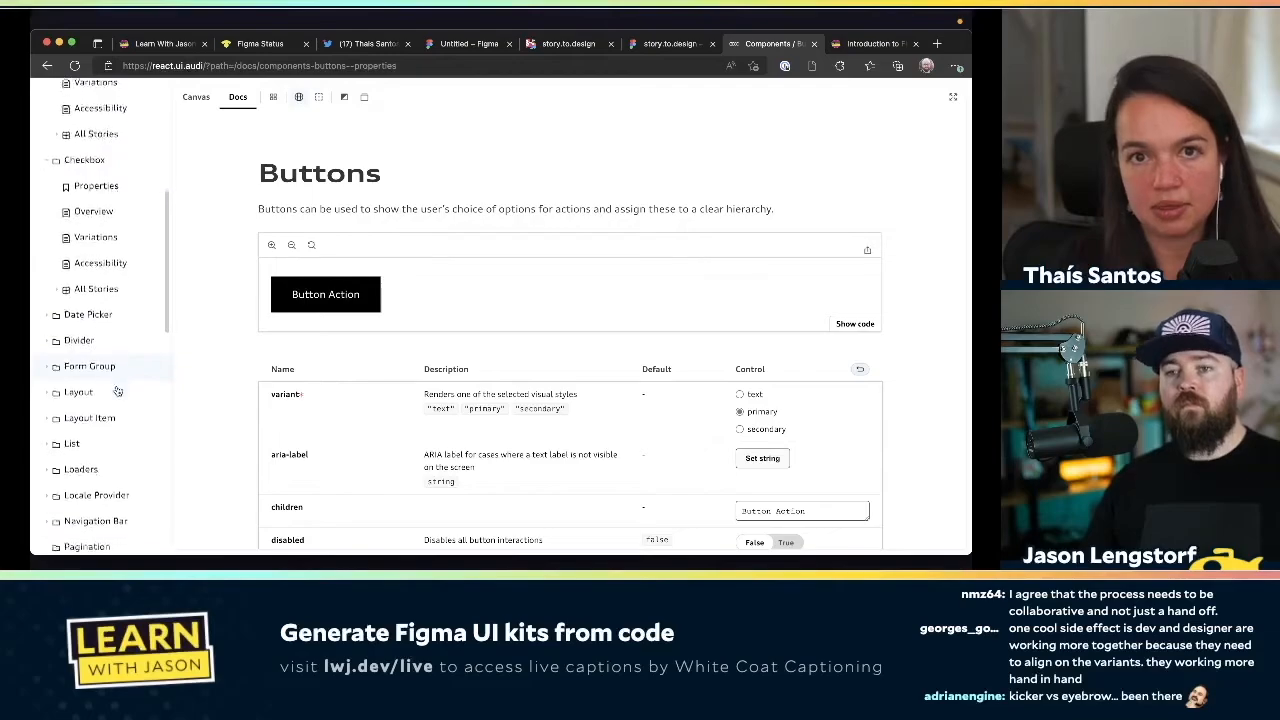
scroll(117, 390, down, 3)
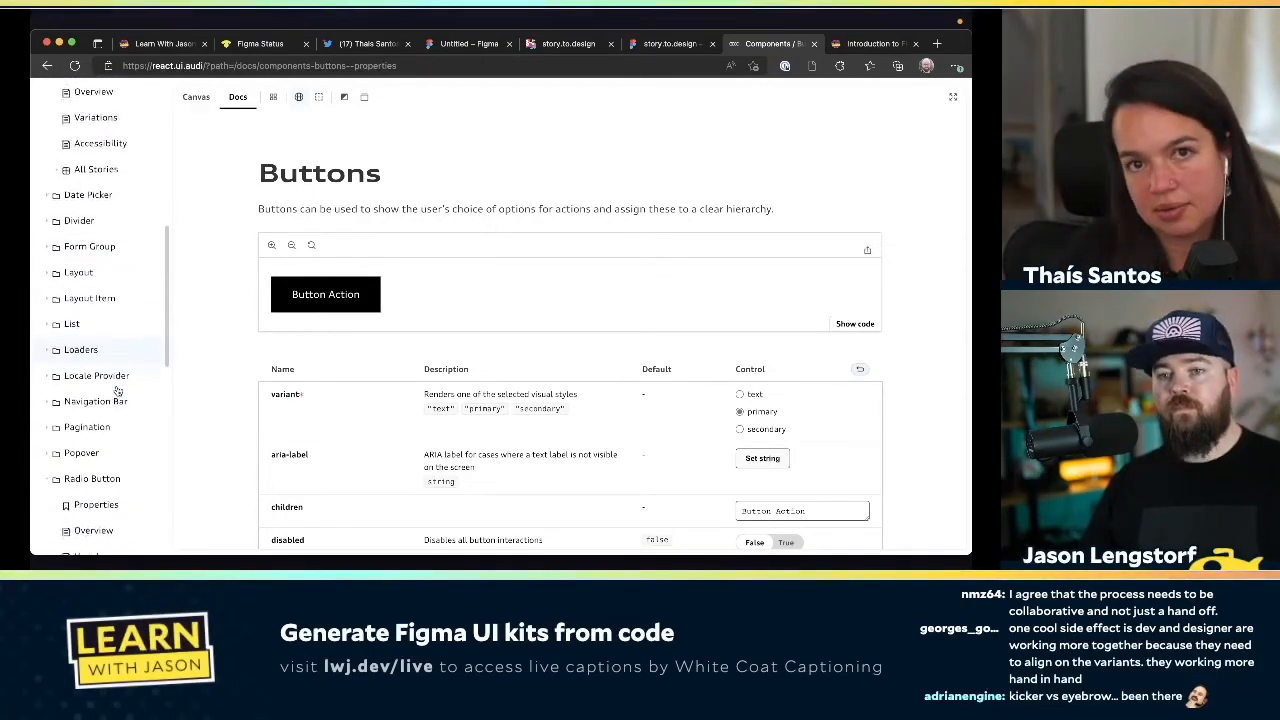
scroll(117, 390, down, 3)
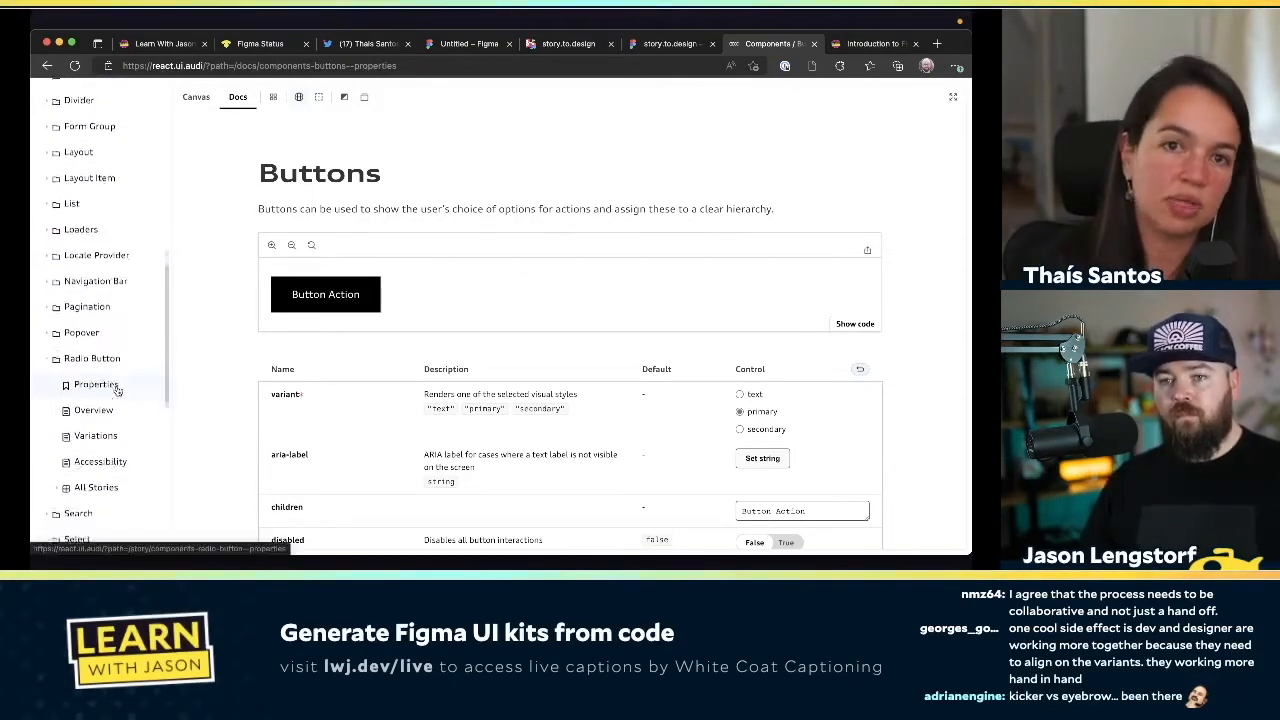
scroll(117, 390, down, 9)
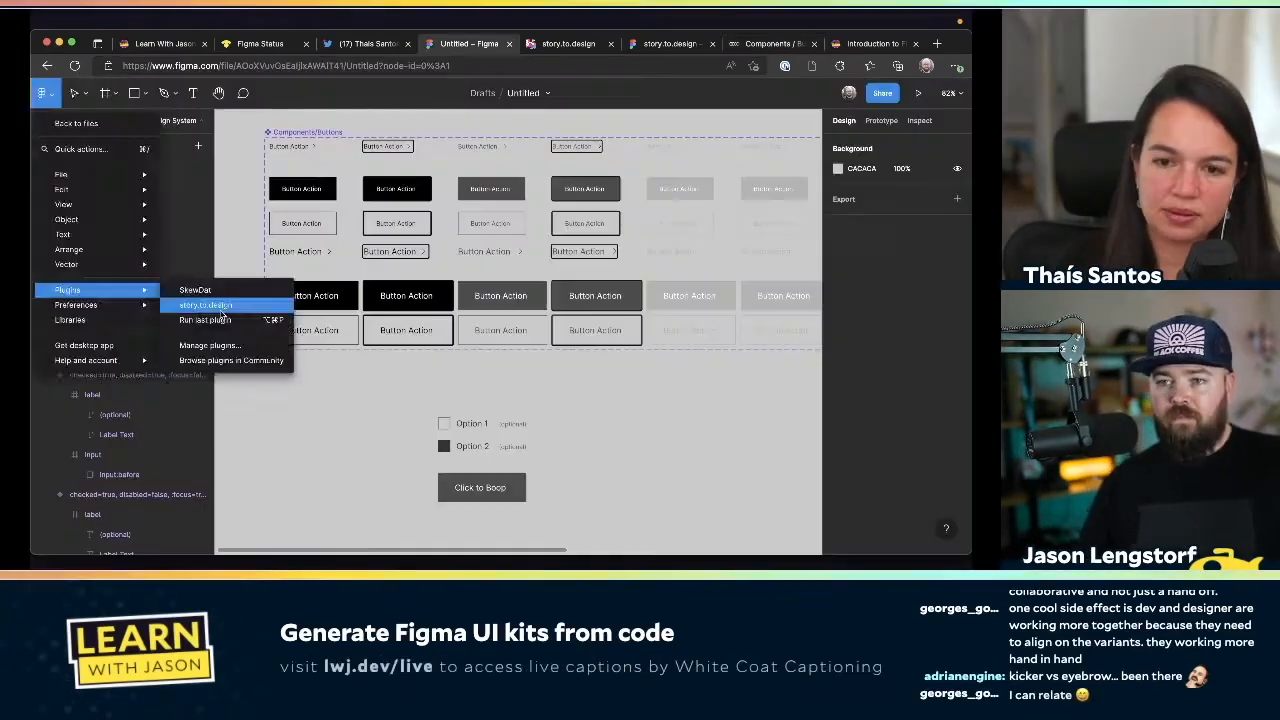
Launch the story.to.design plugin in the Figma file and import all Avatar stories from the Storybook components onto the canvas
click(225, 310)
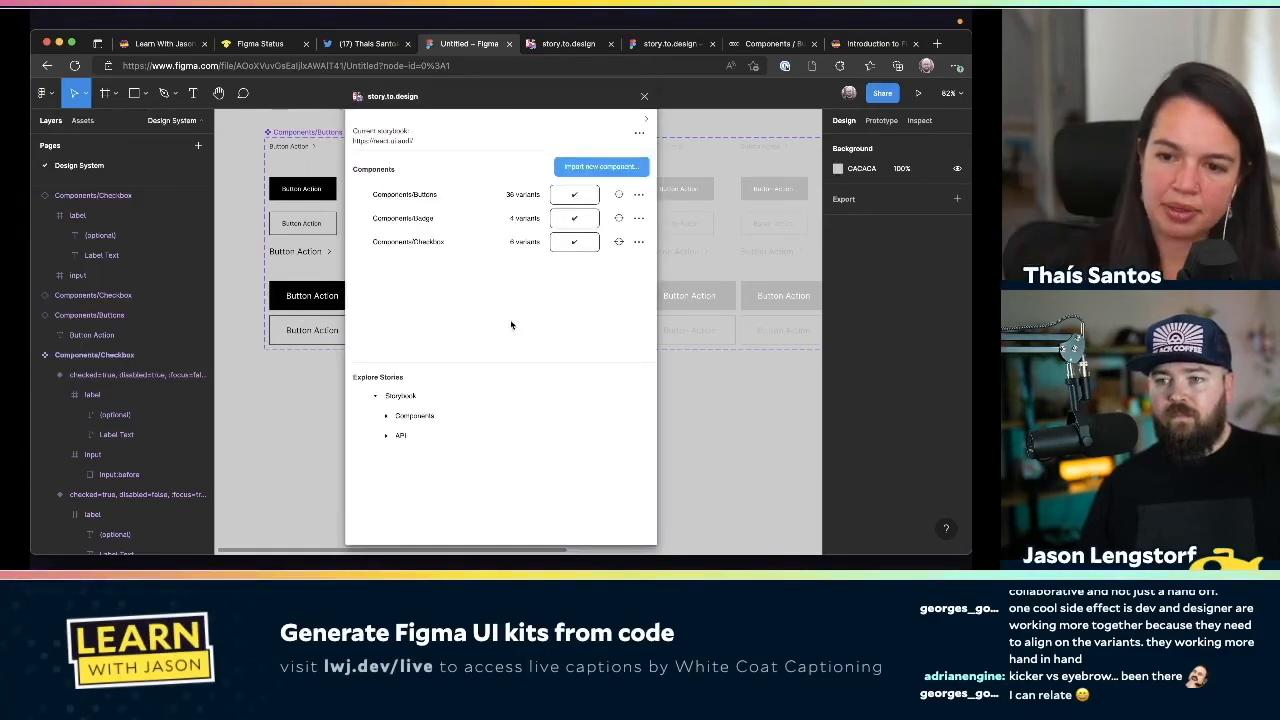
click(448, 415)
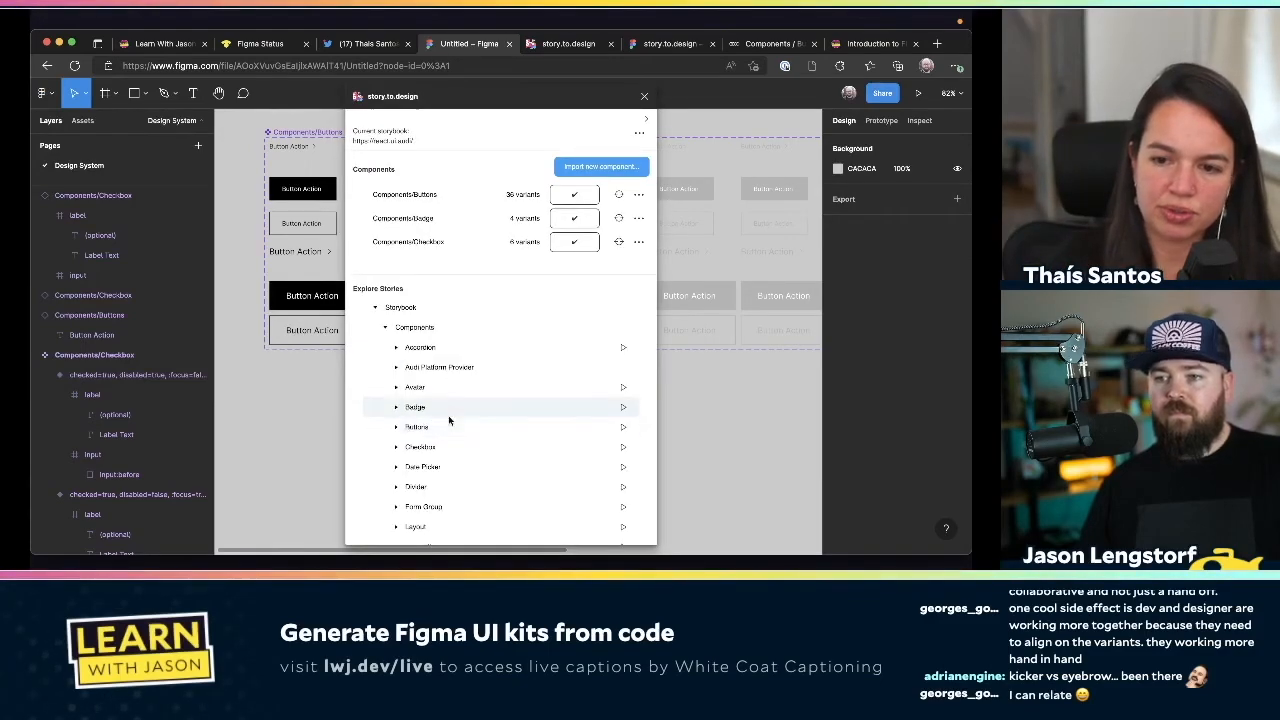
scroll(448, 415, down, 2)
click(395, 268)
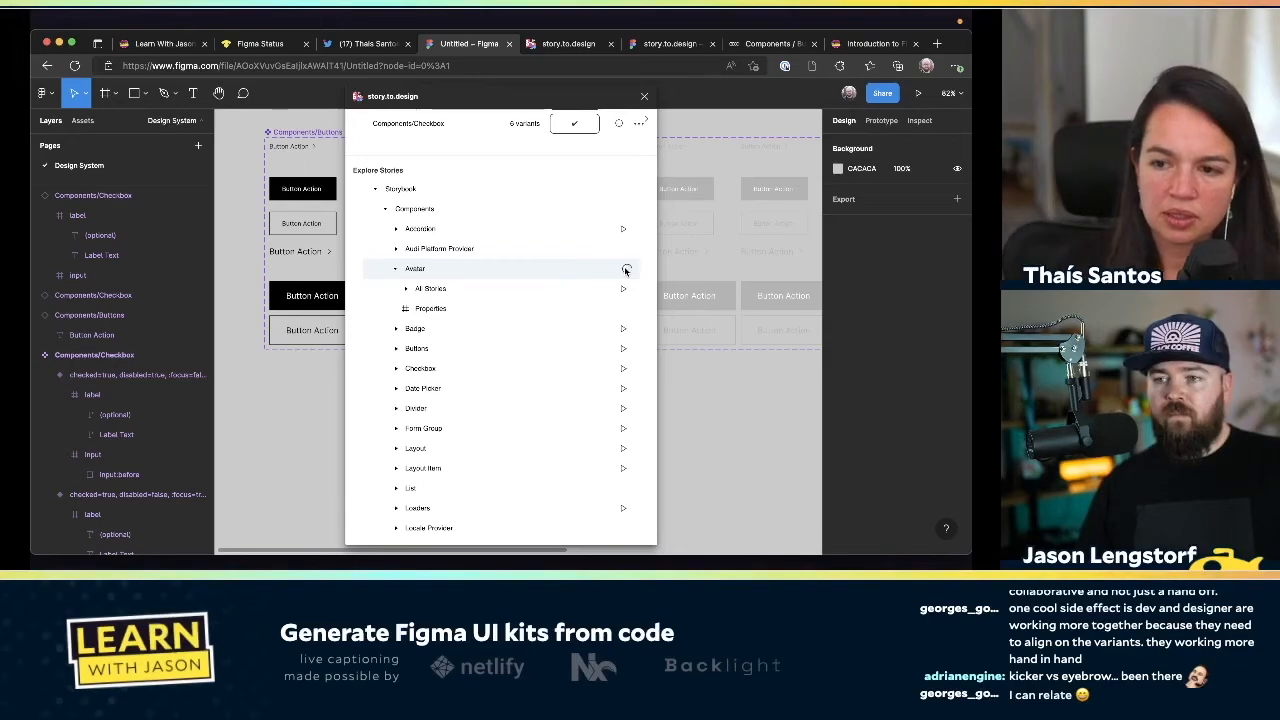
click(626, 349)
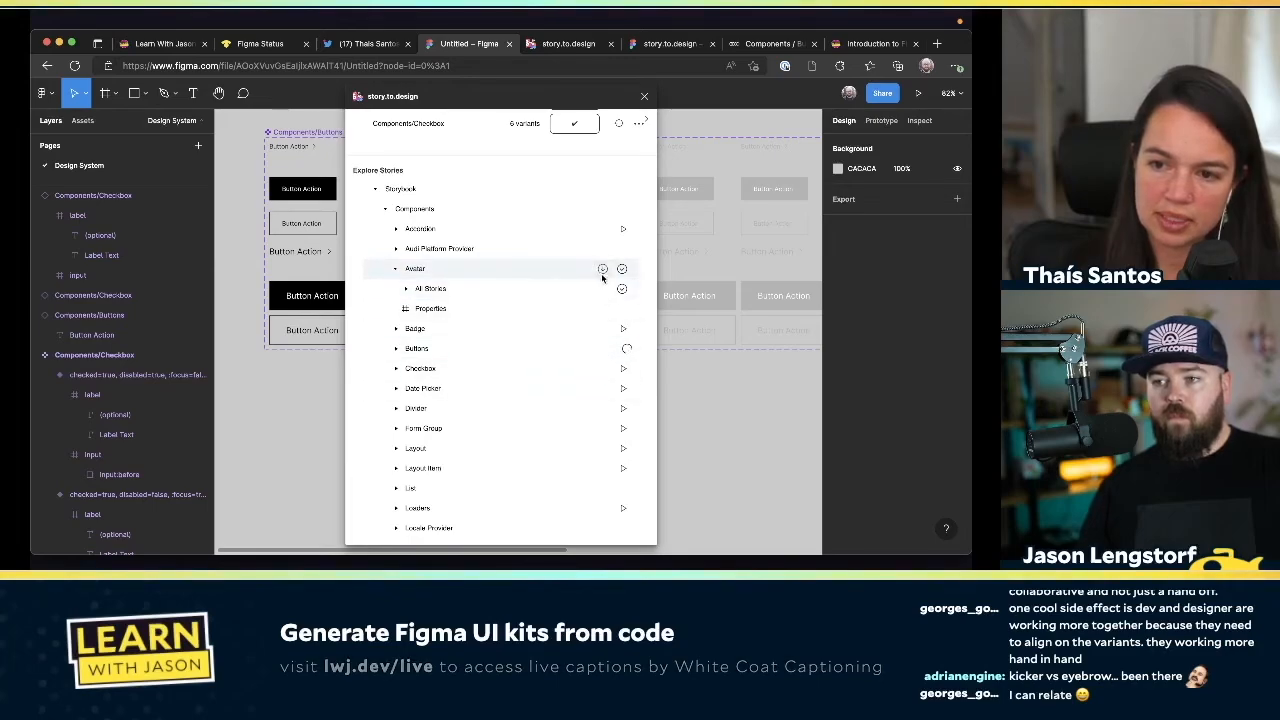
click(604, 270)
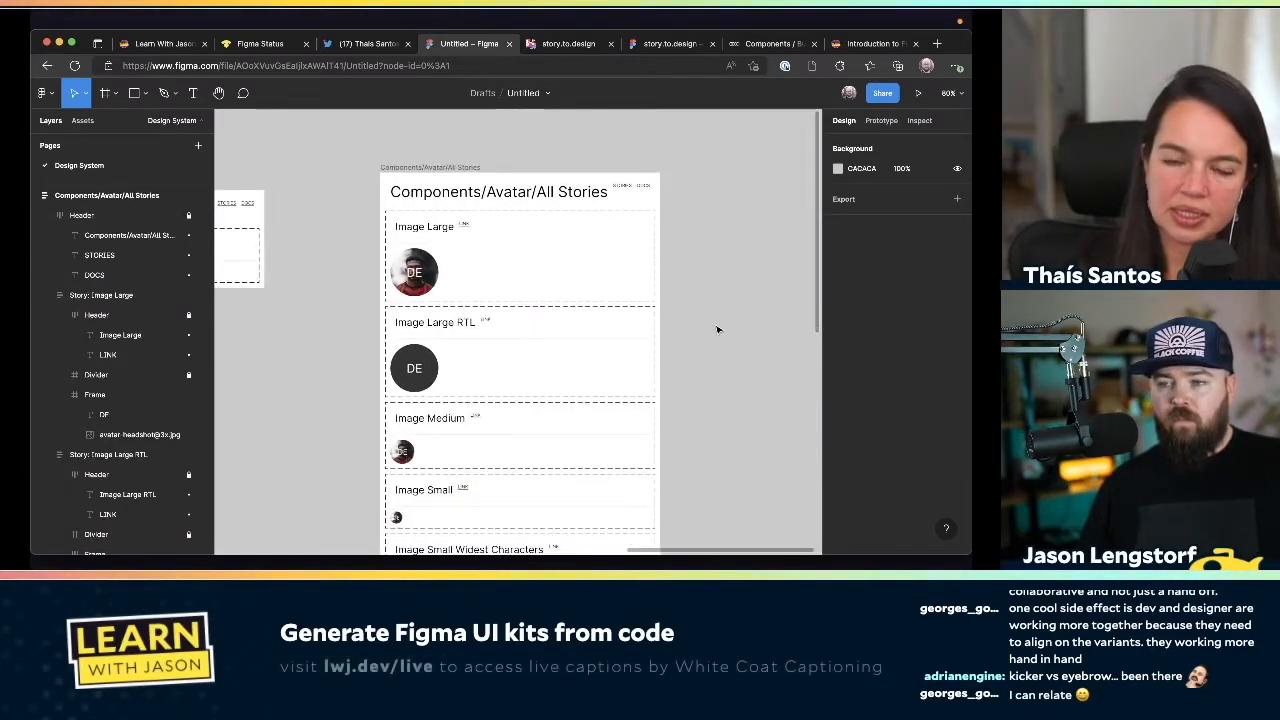
Examine the image and text avatar stories in the imported Components/Avatar/All Stories frame
scroll(717, 330, down, 5)
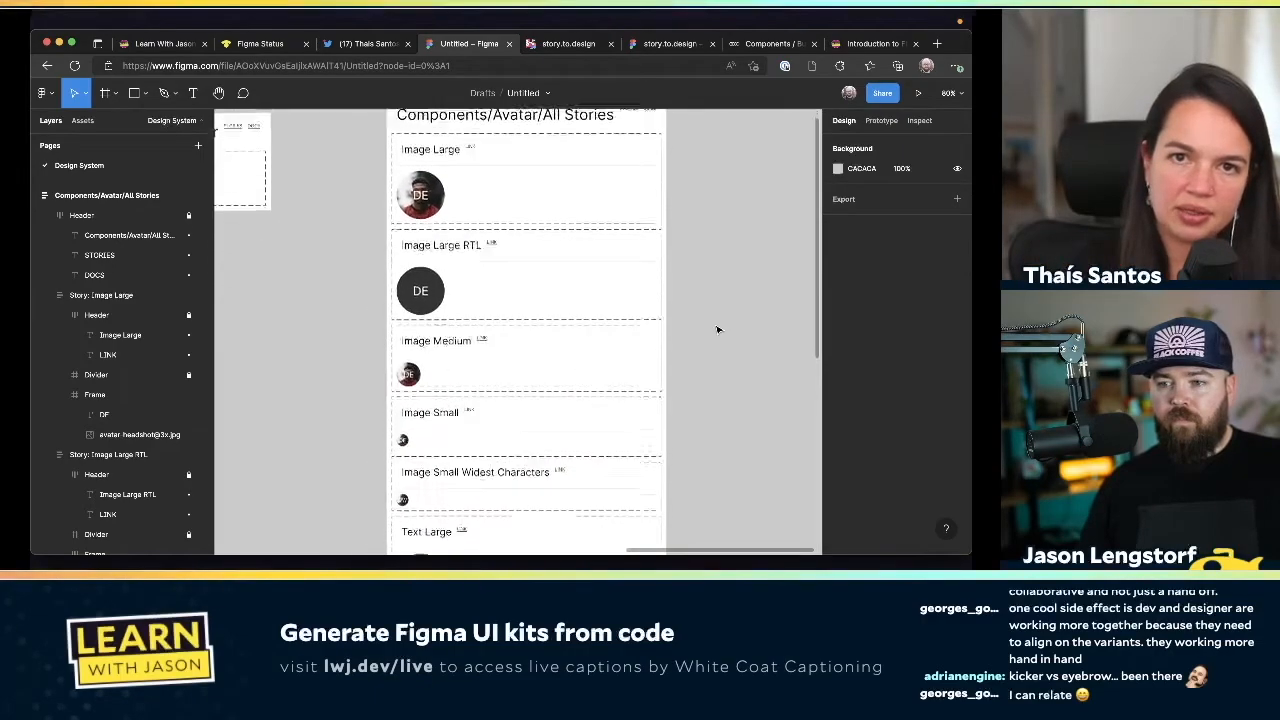
scroll(717, 330, down, 10)
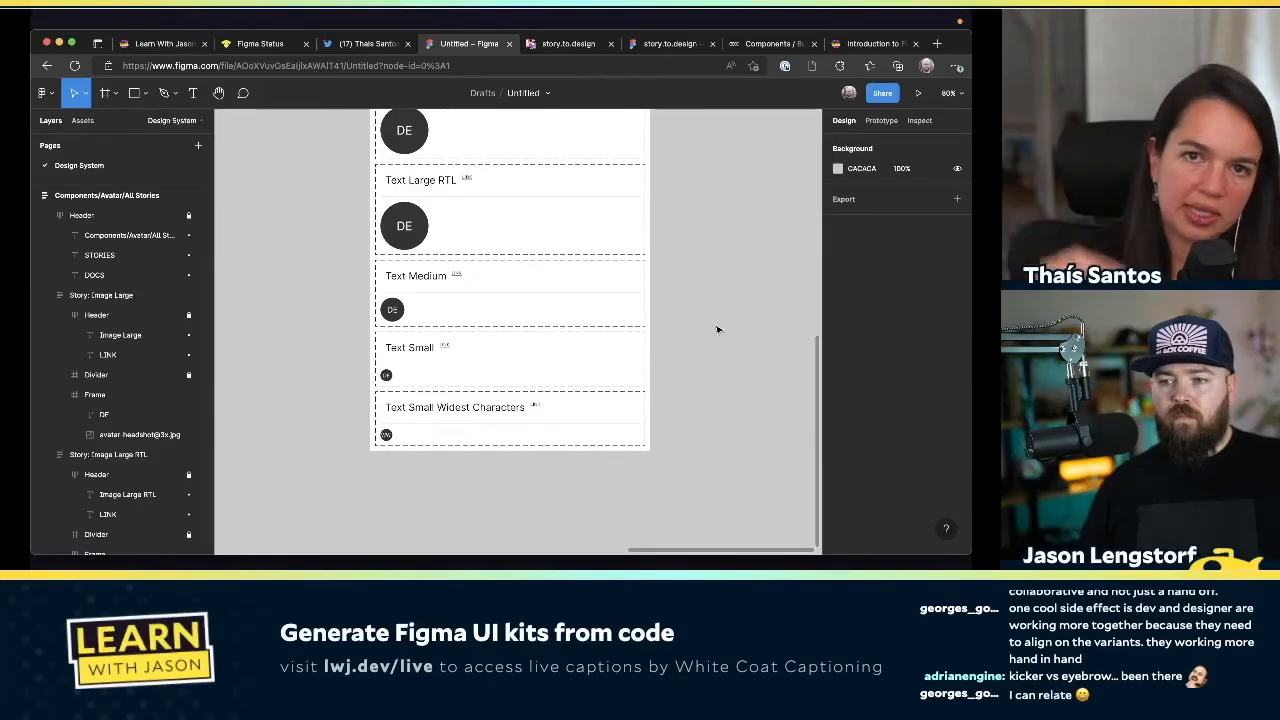
scroll(717, 330, up, 5)
scroll(717, 330, up, 7)
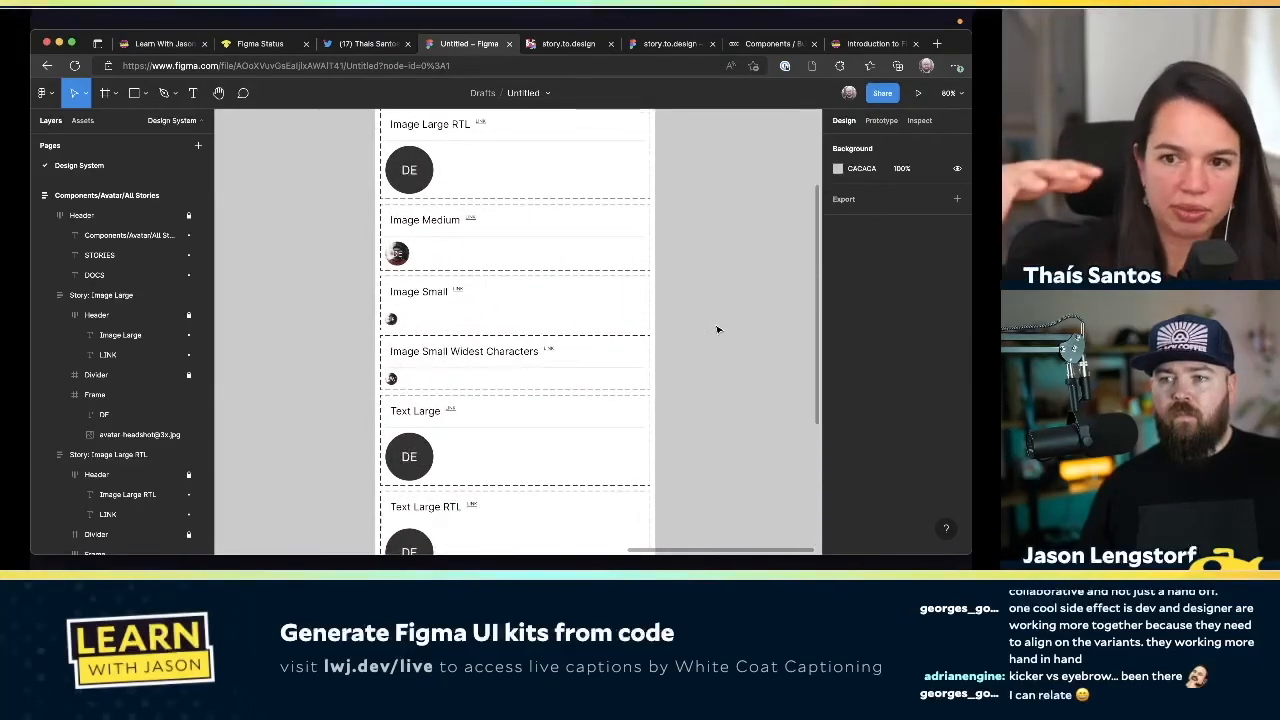
scroll(717, 330, up, 3)
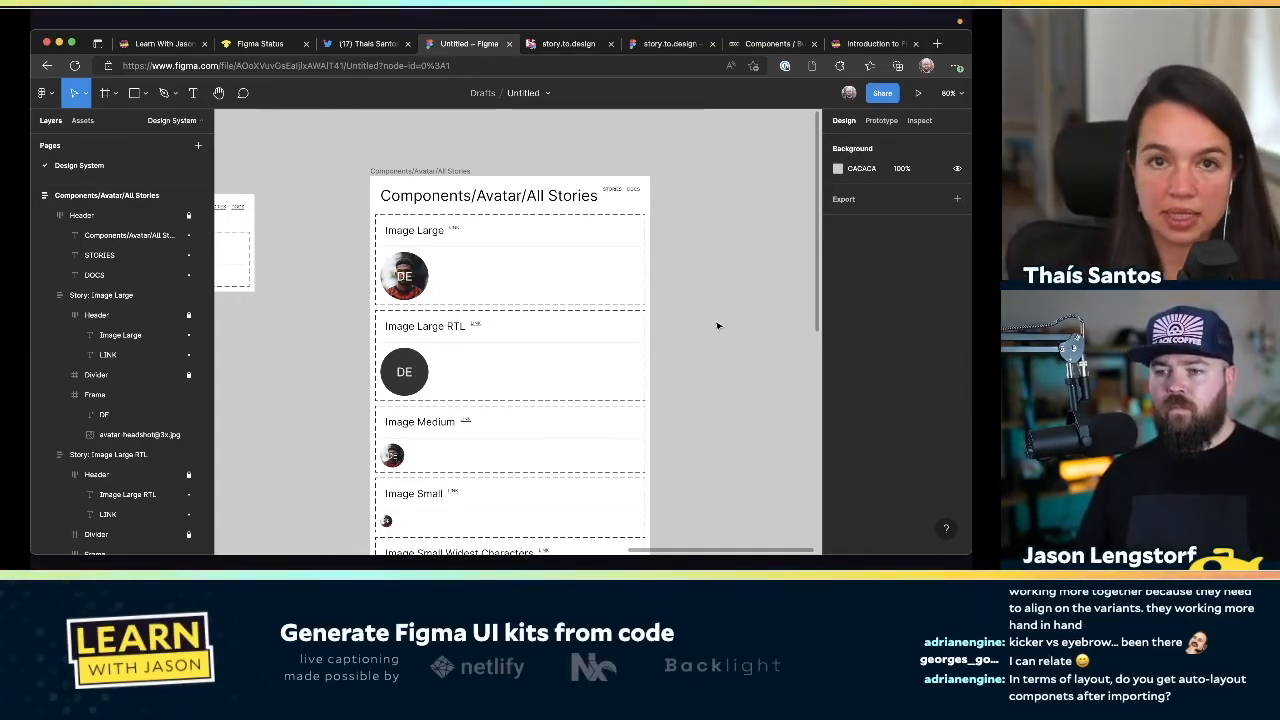
scroll(717, 325, down, 1)
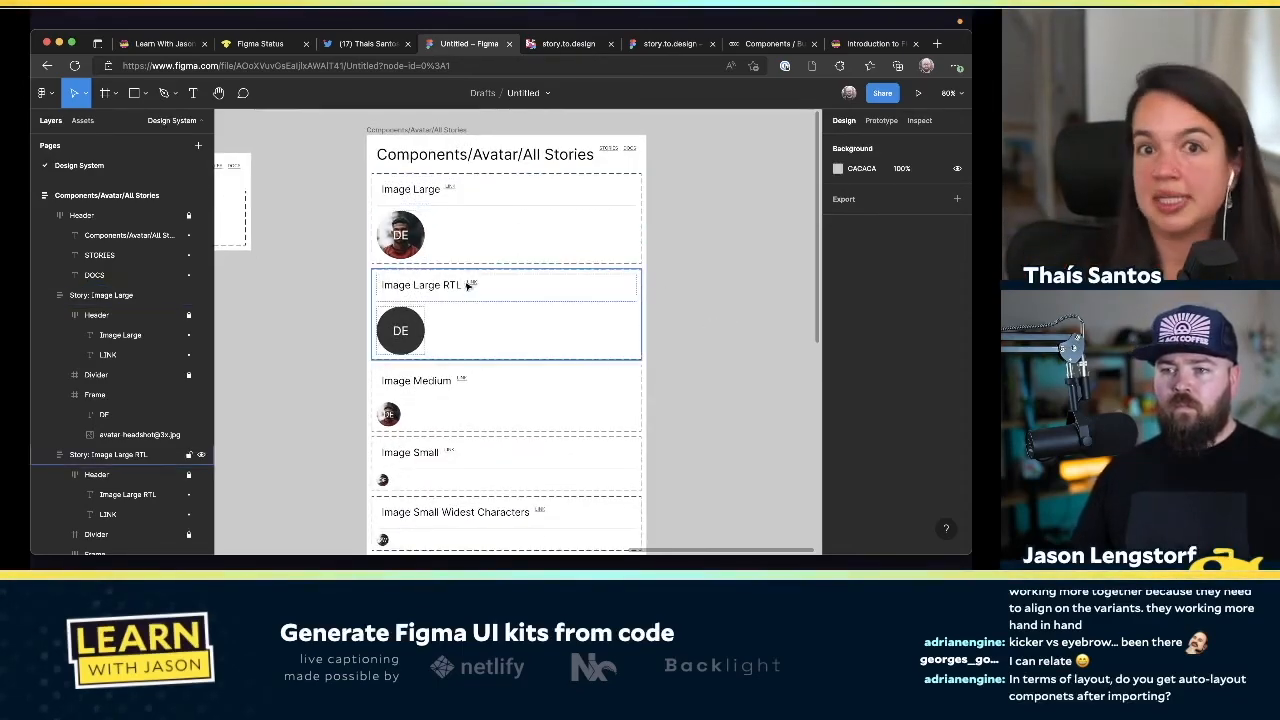
scroll(490, 330, down, 4)
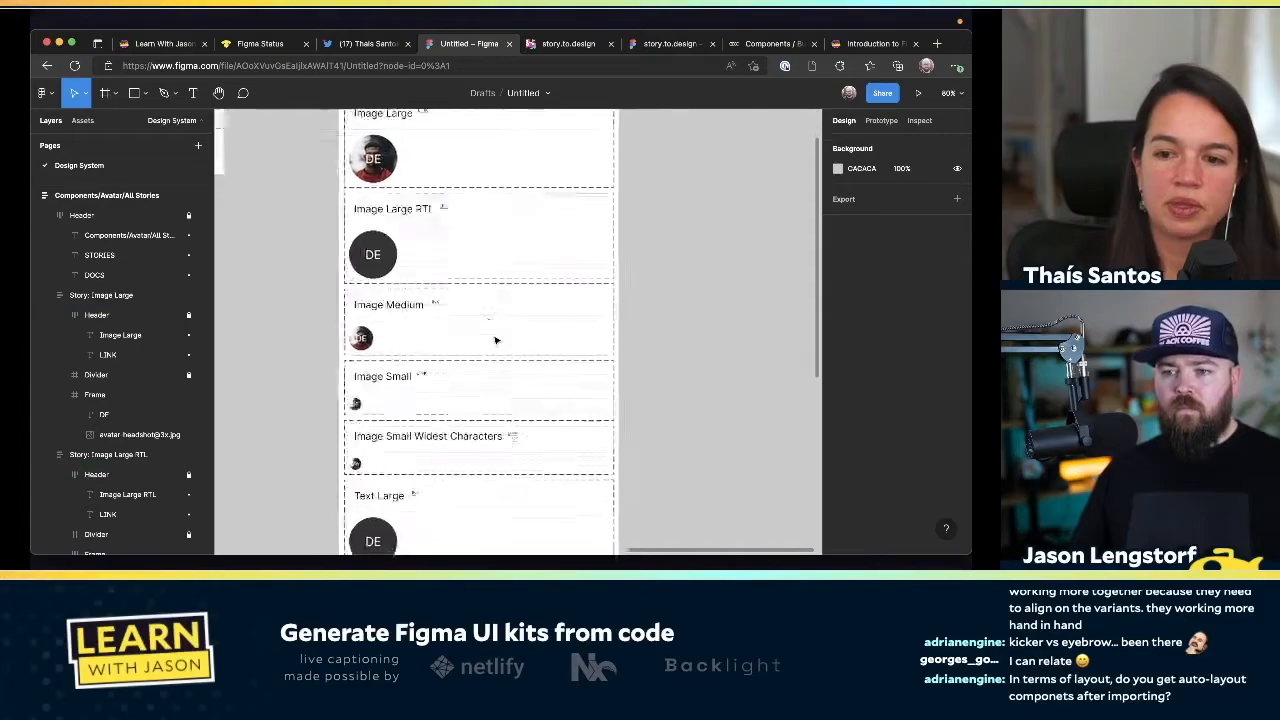
scroll(626, 385, down, 1)
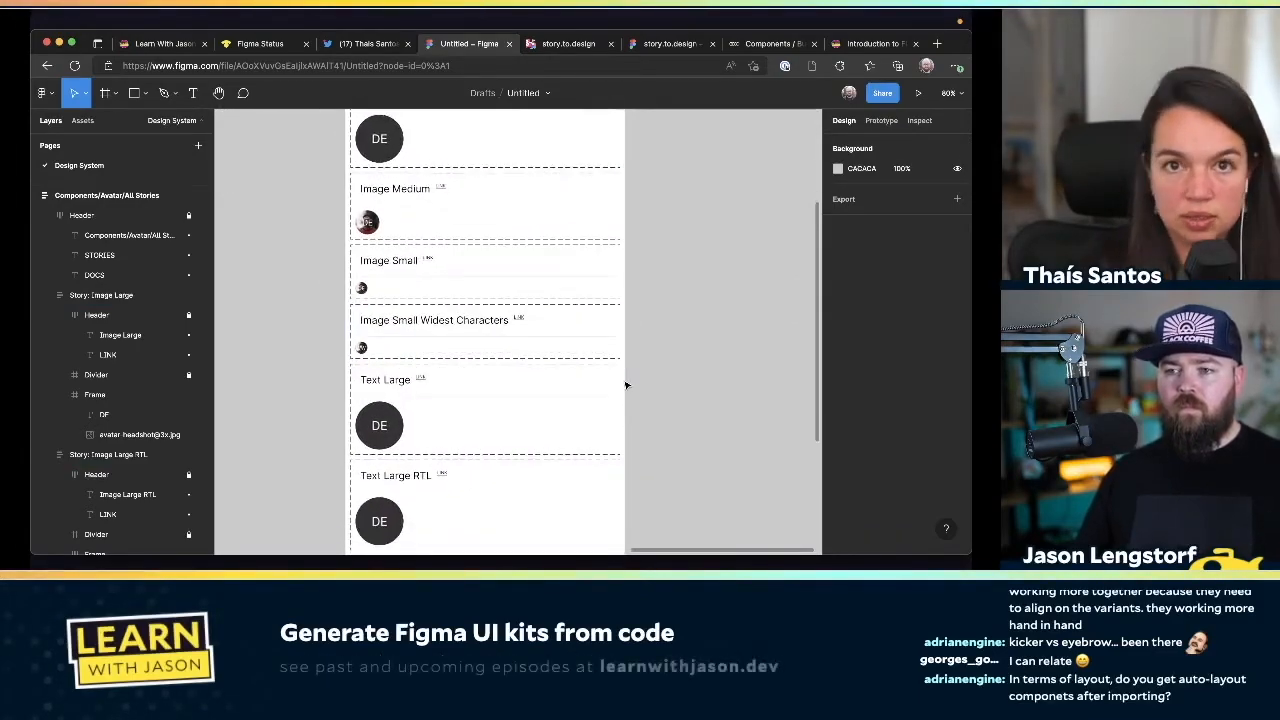
Look through the remaining stories in the Components/Avatar/All Stories frame, check the frame's auto layout settings and deselect it
scroll(626, 385, down, 6)
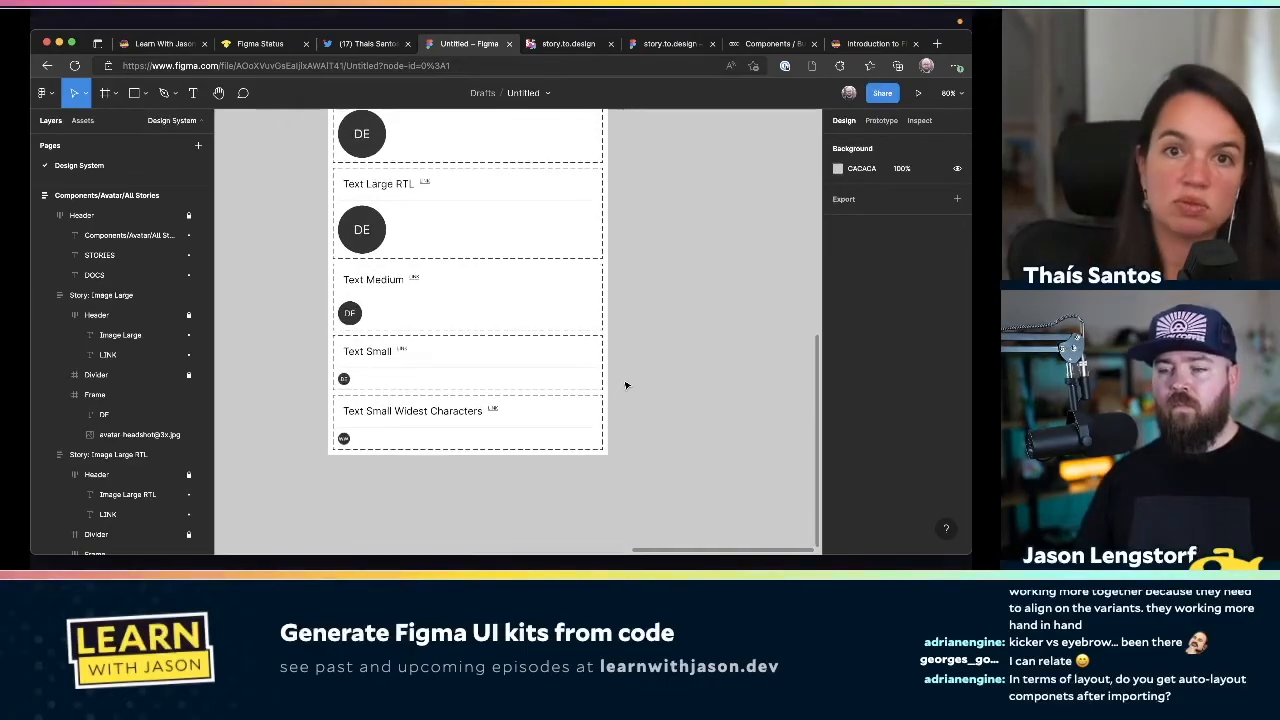
scroll(626, 385, up, 6)
scroll(626, 385, up, 5)
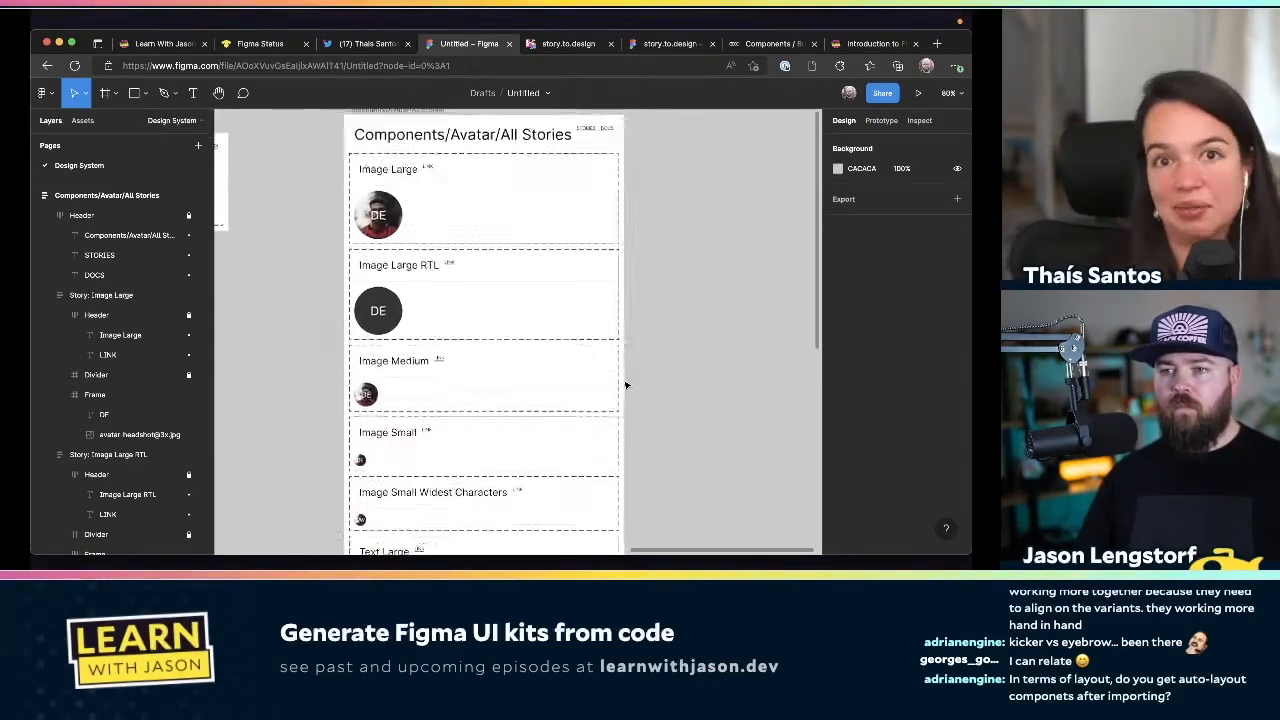
scroll(600, 280, down, 1)
click(576, 181)
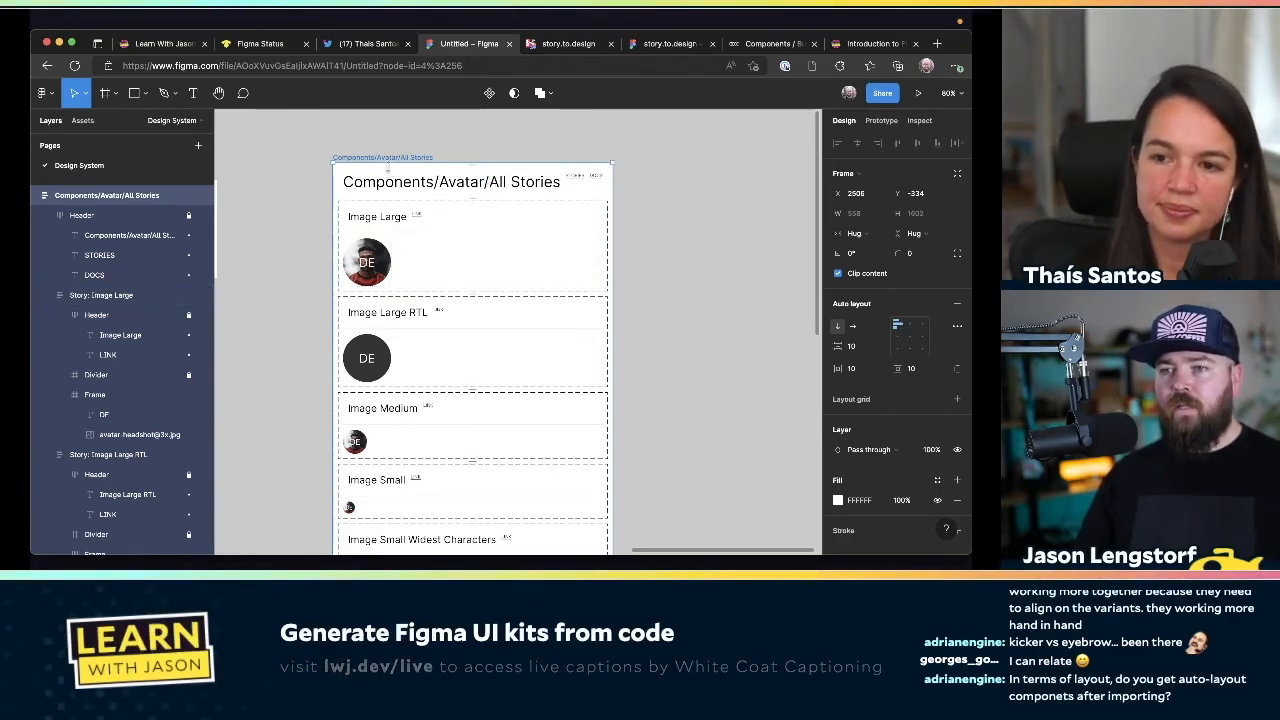
click(640, 243)
Select the "Click to Boop" button below the button variants and view its story in the browser
scroll(517, 257, left, 8)
scroll(516, 257, left, 10)
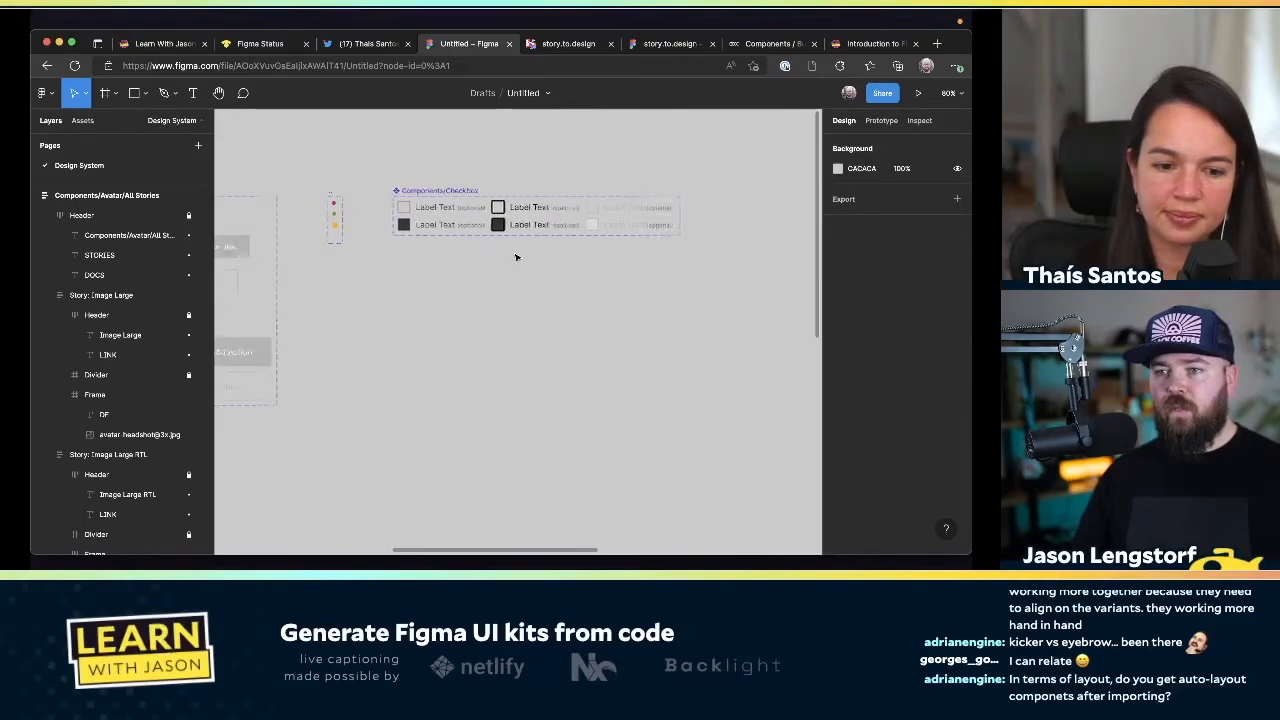
scroll(516, 257, left, 2)
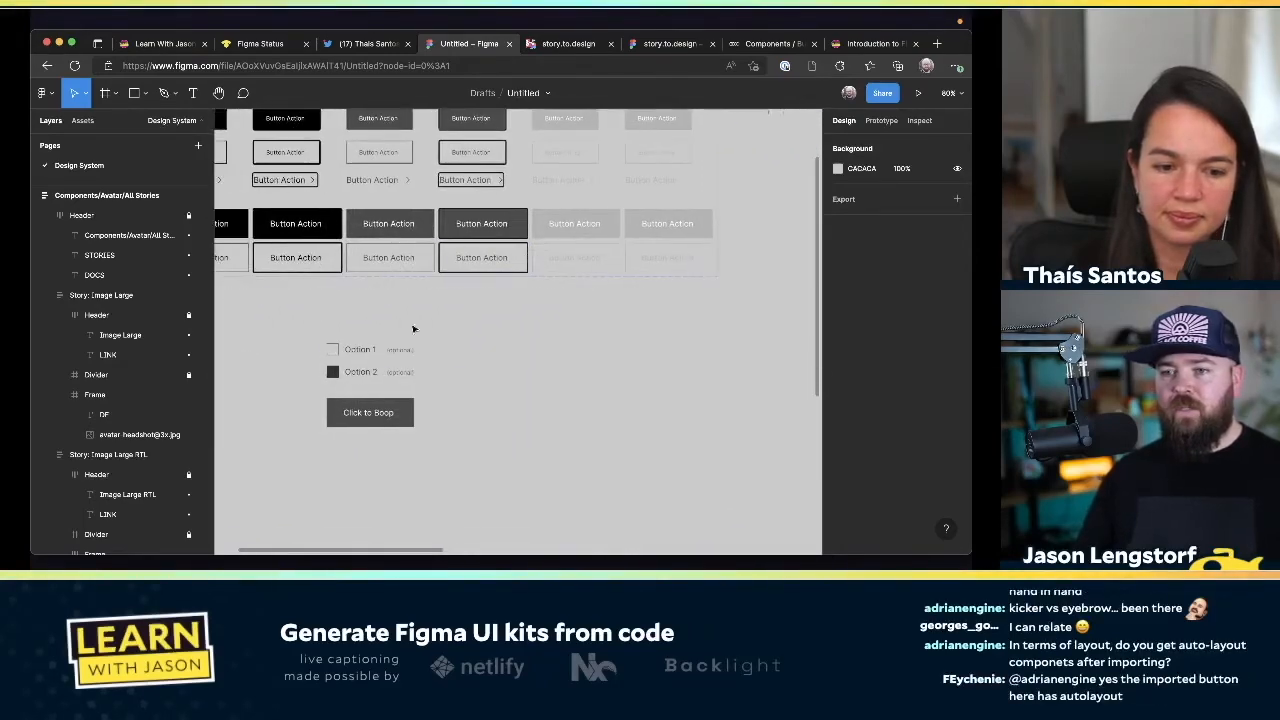
click(368, 412)
scroll(917, 400, down, 1)
scroll(917, 400, down, 5)
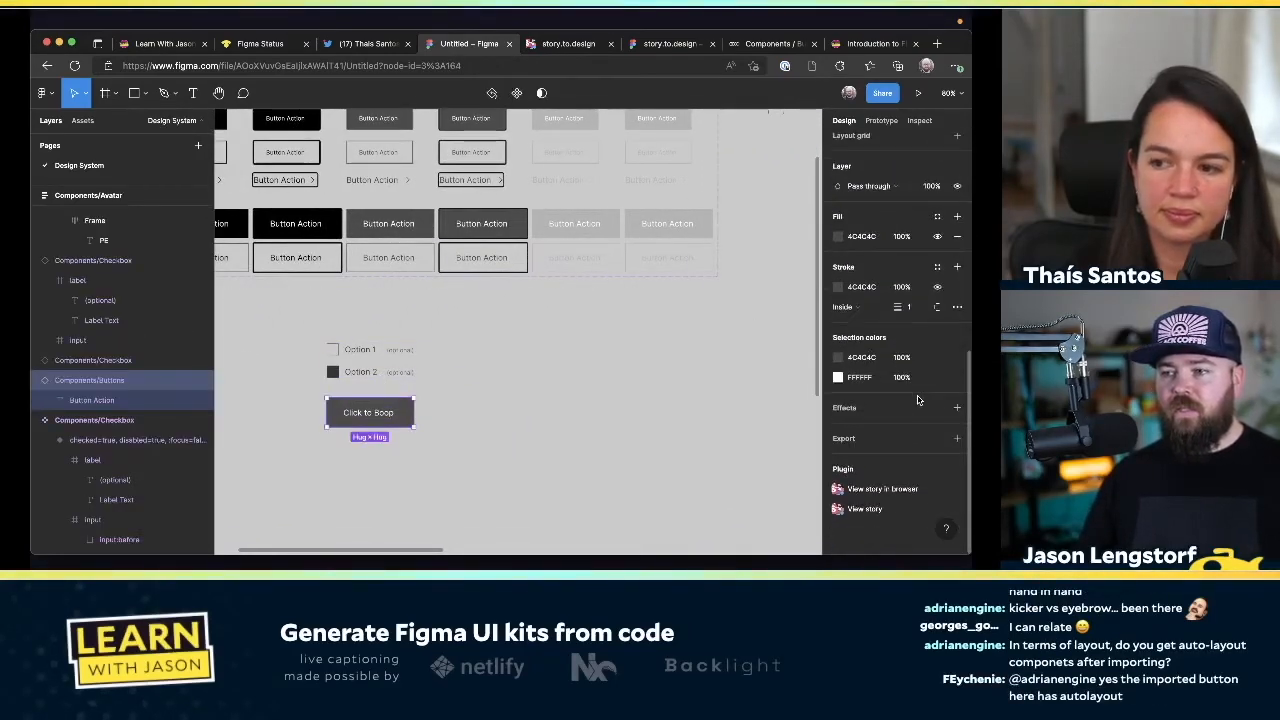
click(869, 490)
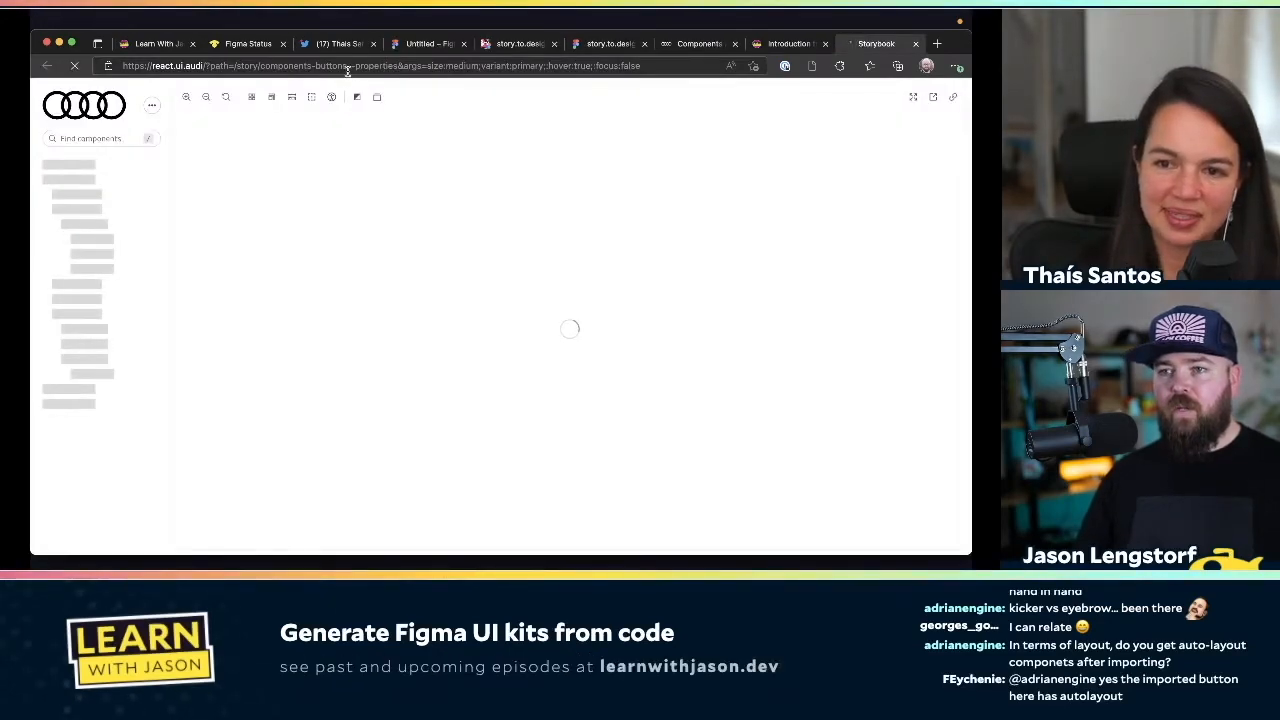
Examine the args parameters in the web address of the opened Buttons Properties story
drag(351, 68, 661, 69)
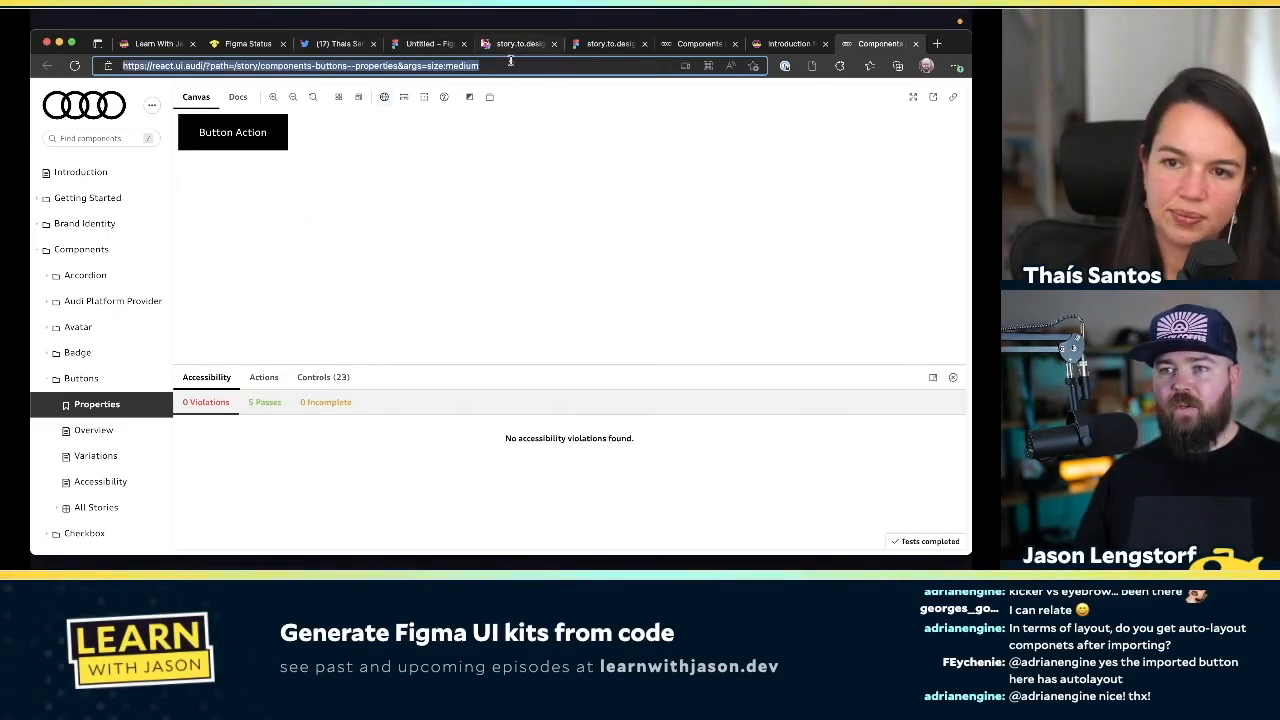
click(407, 67)
drag(405, 67, 491, 50)
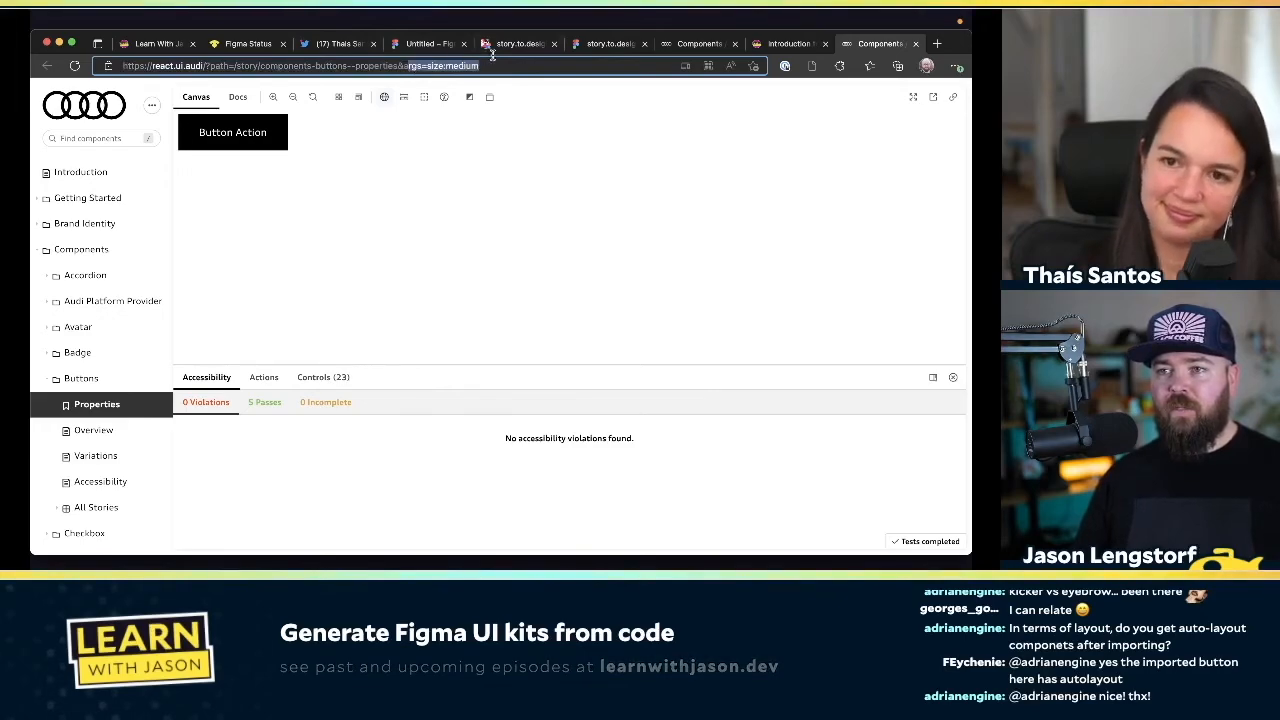
click(496, 68)
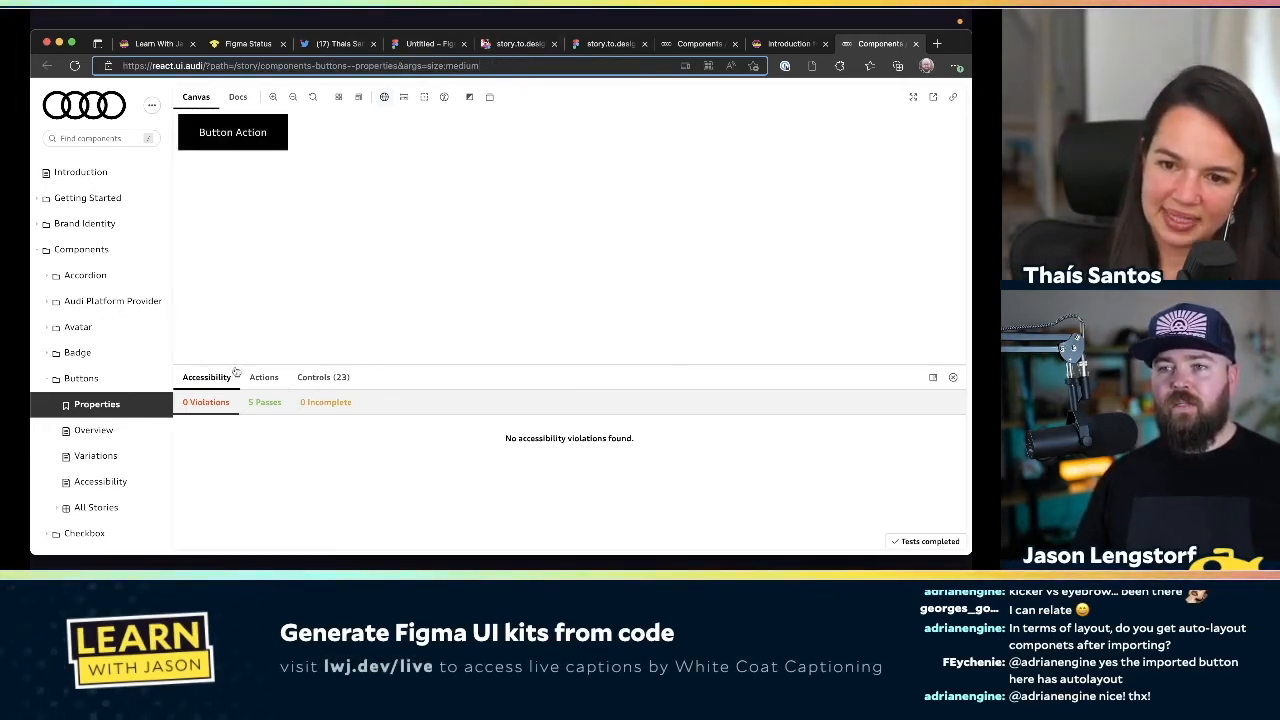
Show the button story's controls, try the secondary variant and return it to primary
click(311, 379)
scroll(599, 440, down, 1)
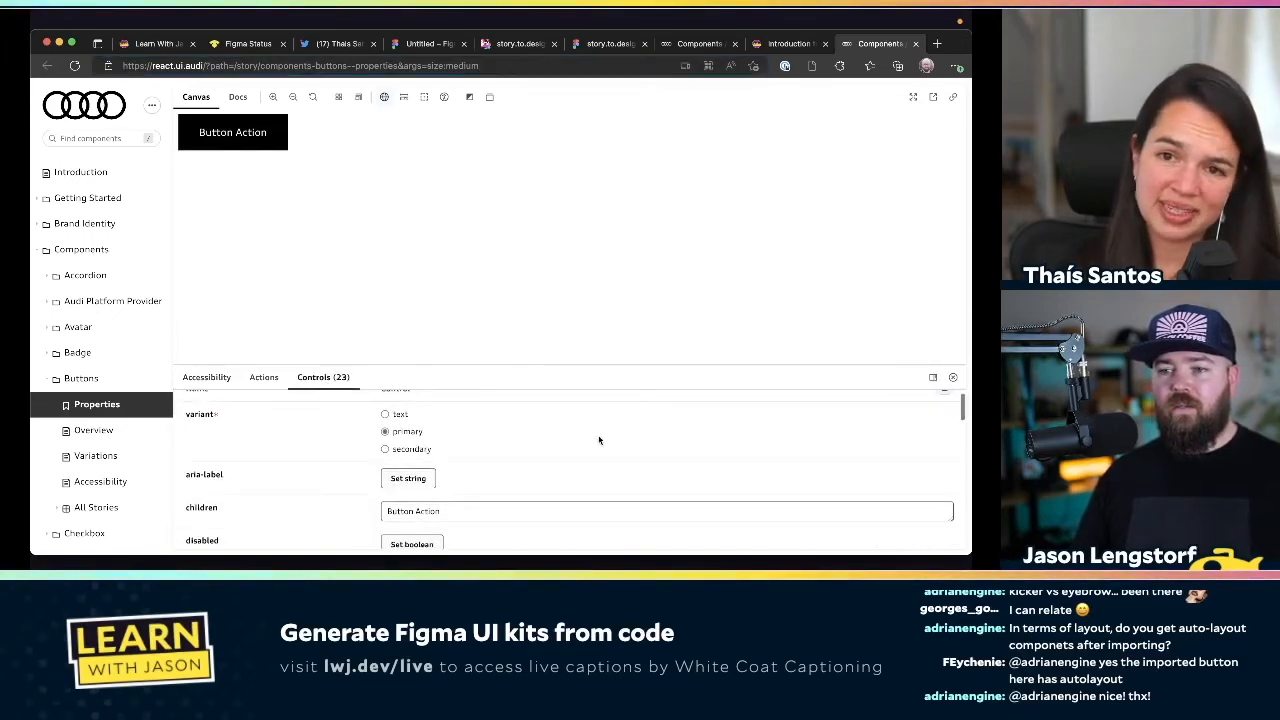
scroll(599, 440, down, 1)
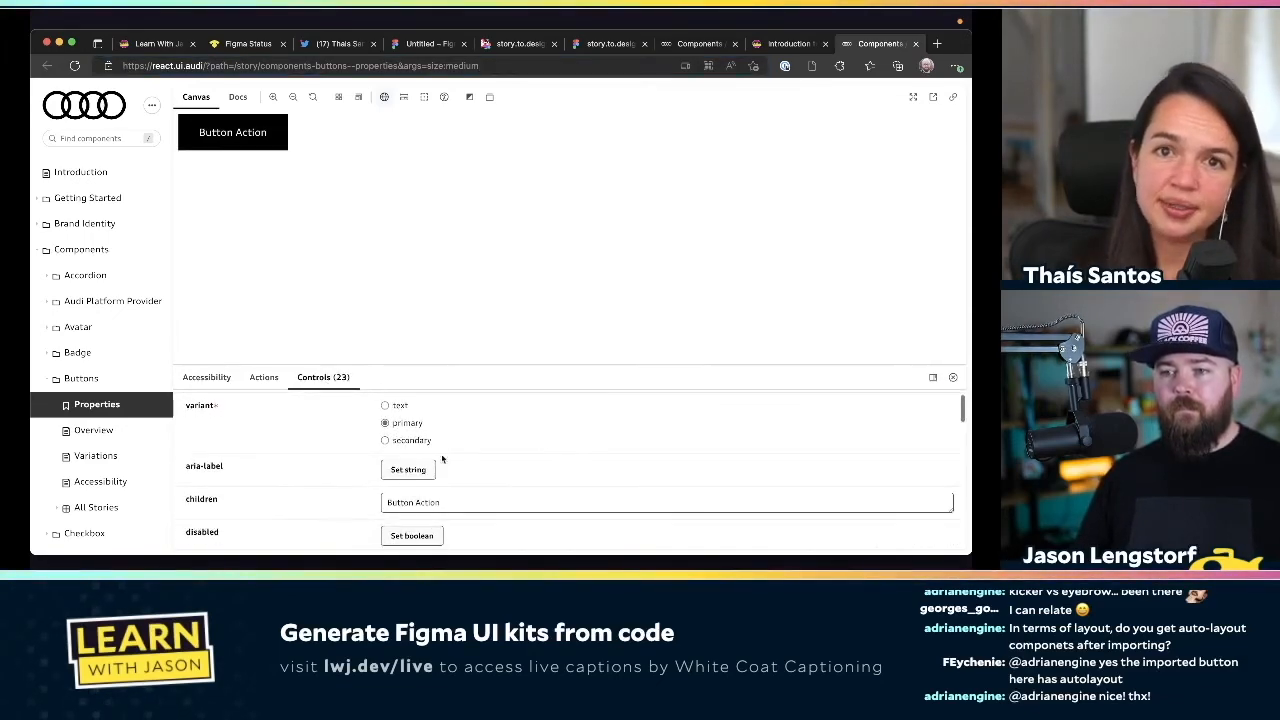
click(384, 441)
click(384, 423)
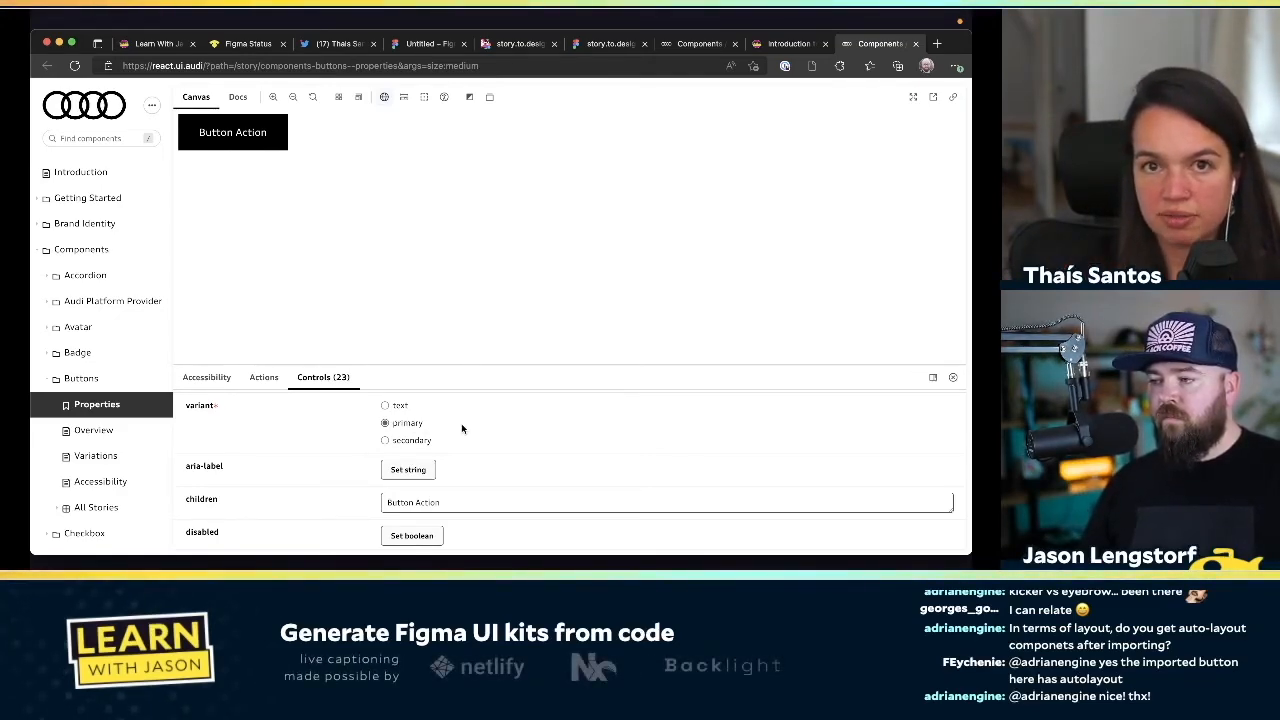
Switch back to the Untitled Figma file and deselect the button on the canvas
click(605, 44)
click(517, 46)
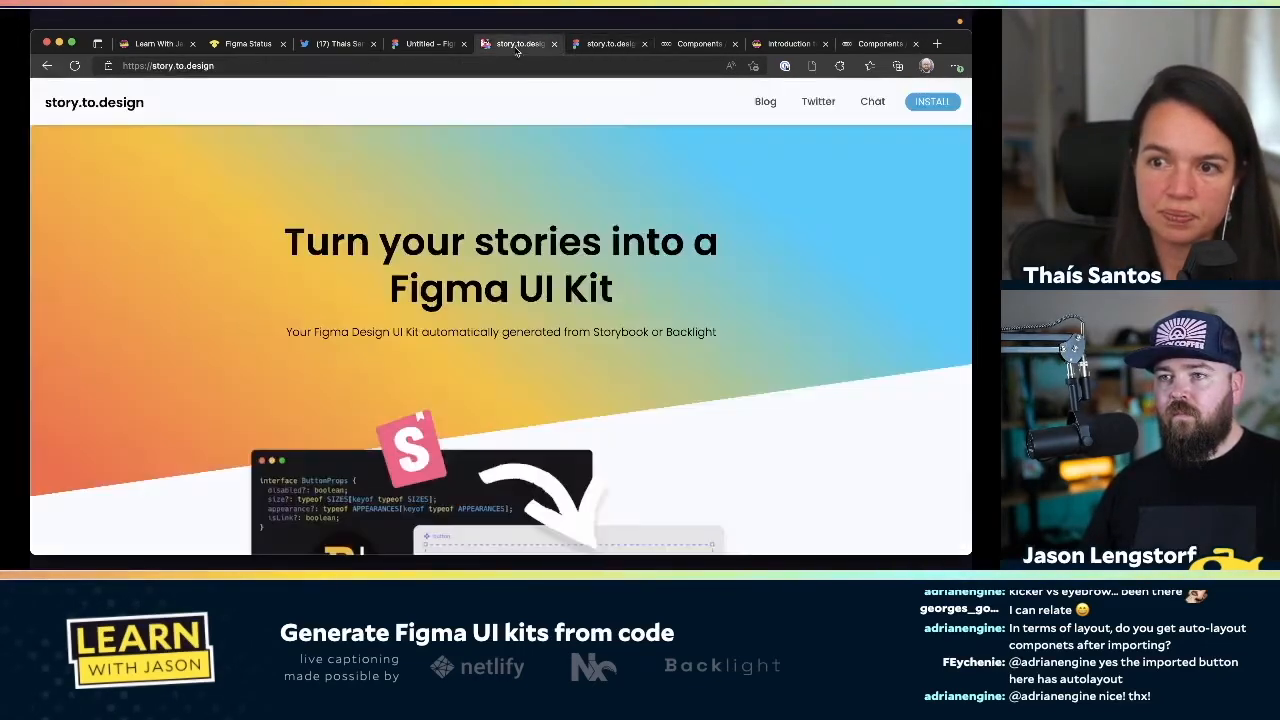
click(446, 42)
click(536, 406)
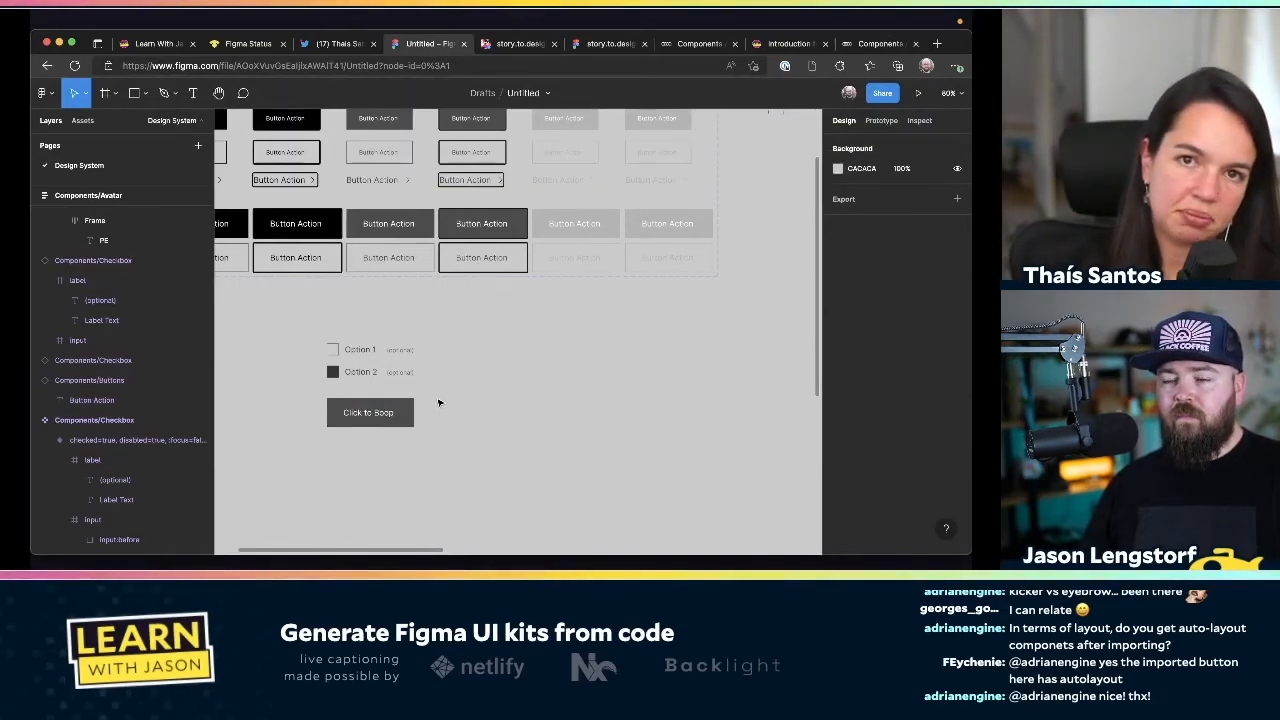
Inspect the "Click to Boop" button's component properties and open its linked Buttons documentation
scroll(445, 400, left, 2)
scroll(445, 400, down, 1)
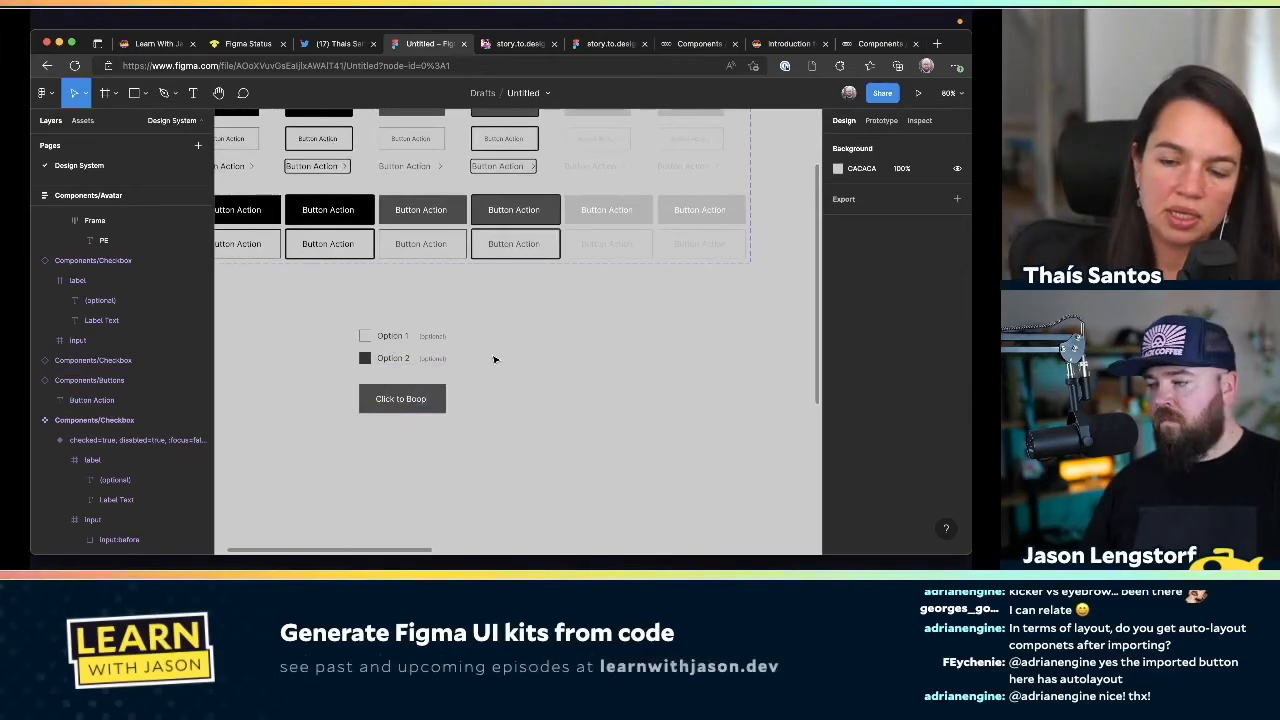
click(423, 386)
click(918, 120)
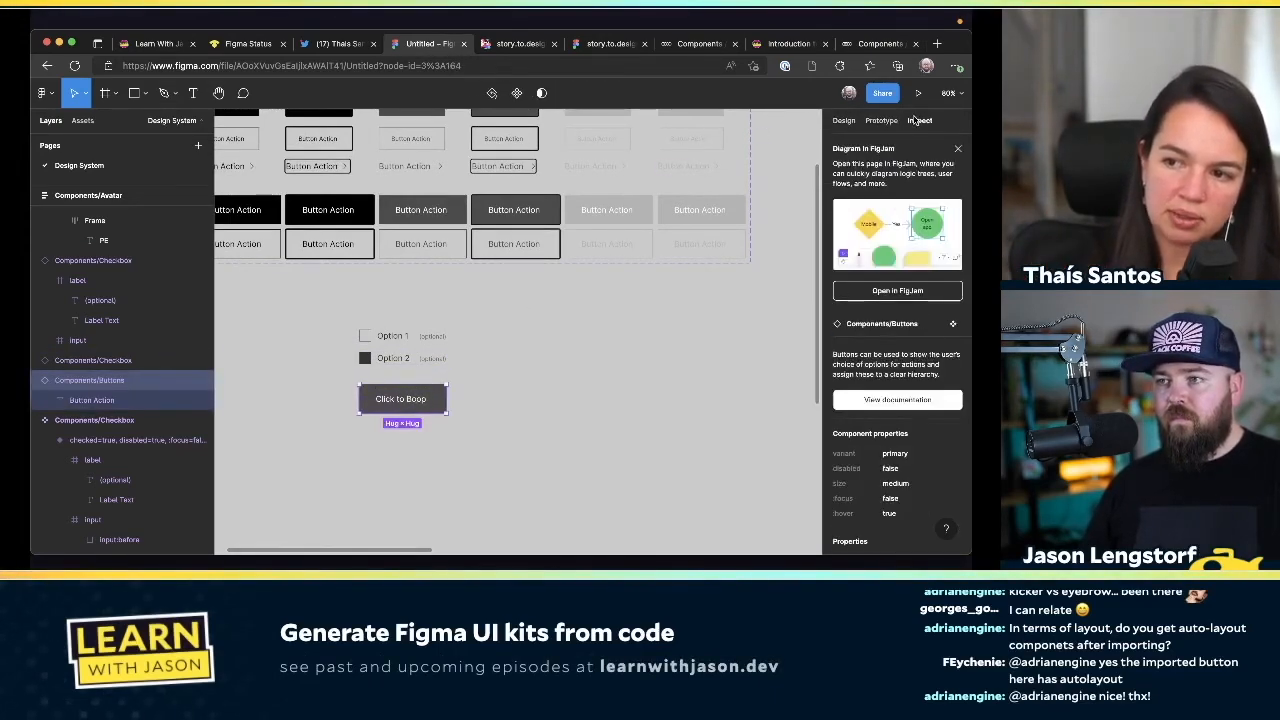
scroll(924, 246, down, 3)
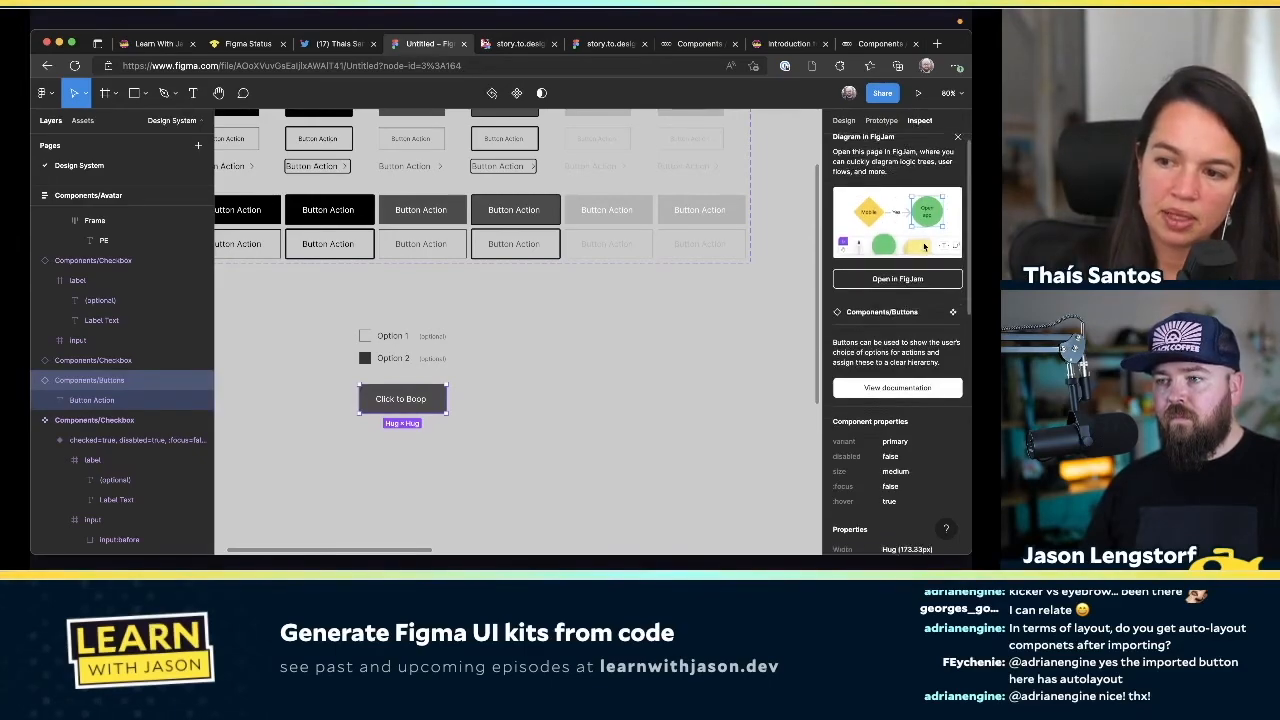
scroll(900, 302, down, 5)
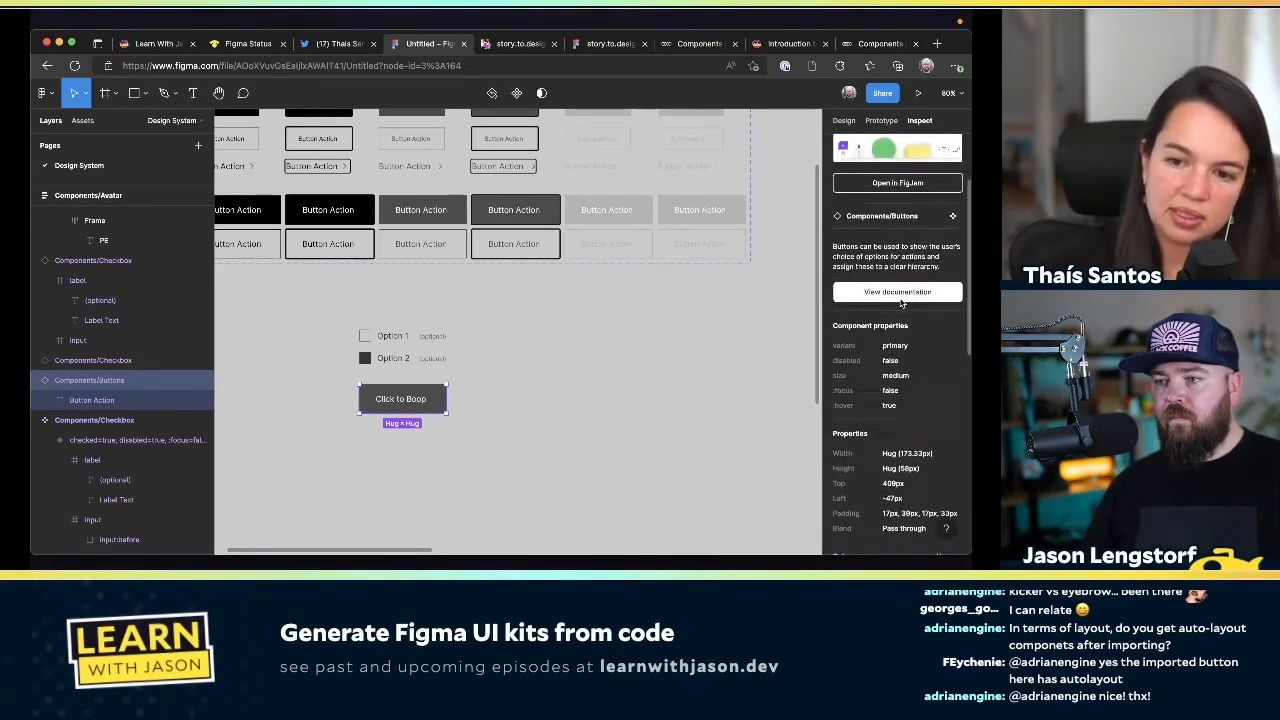
scroll(900, 302, up, 2)
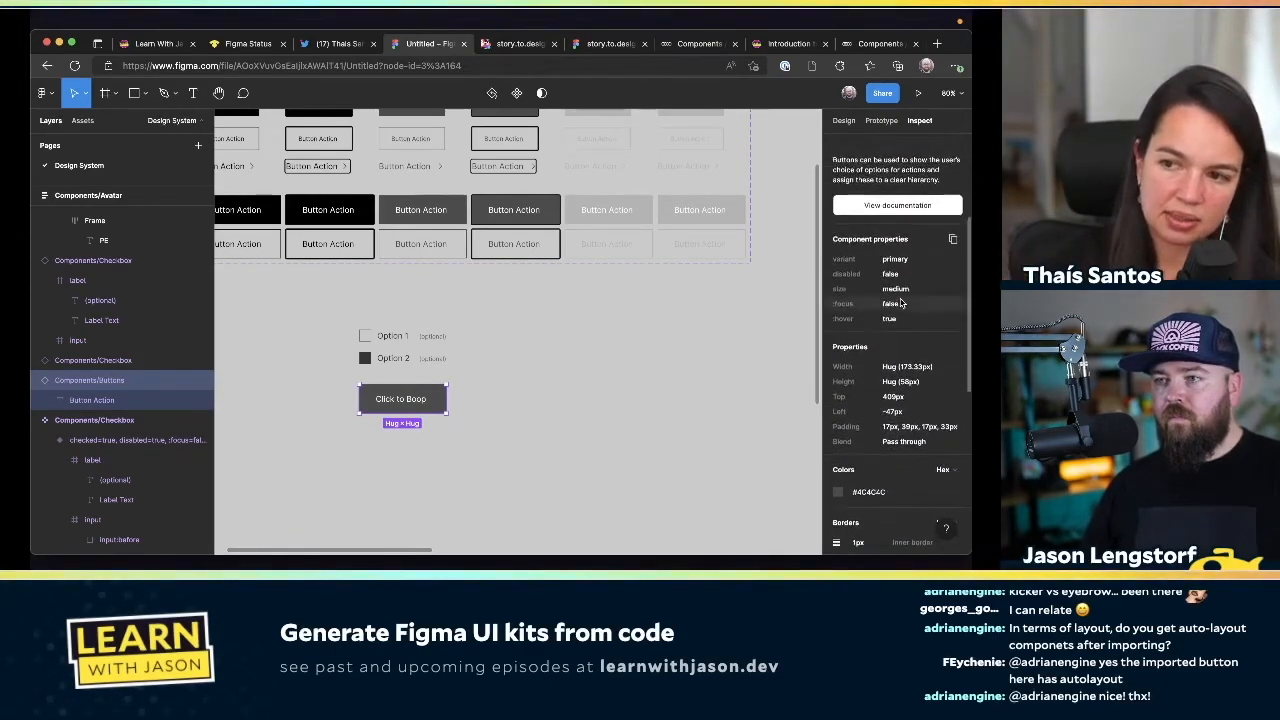
click(890, 209)
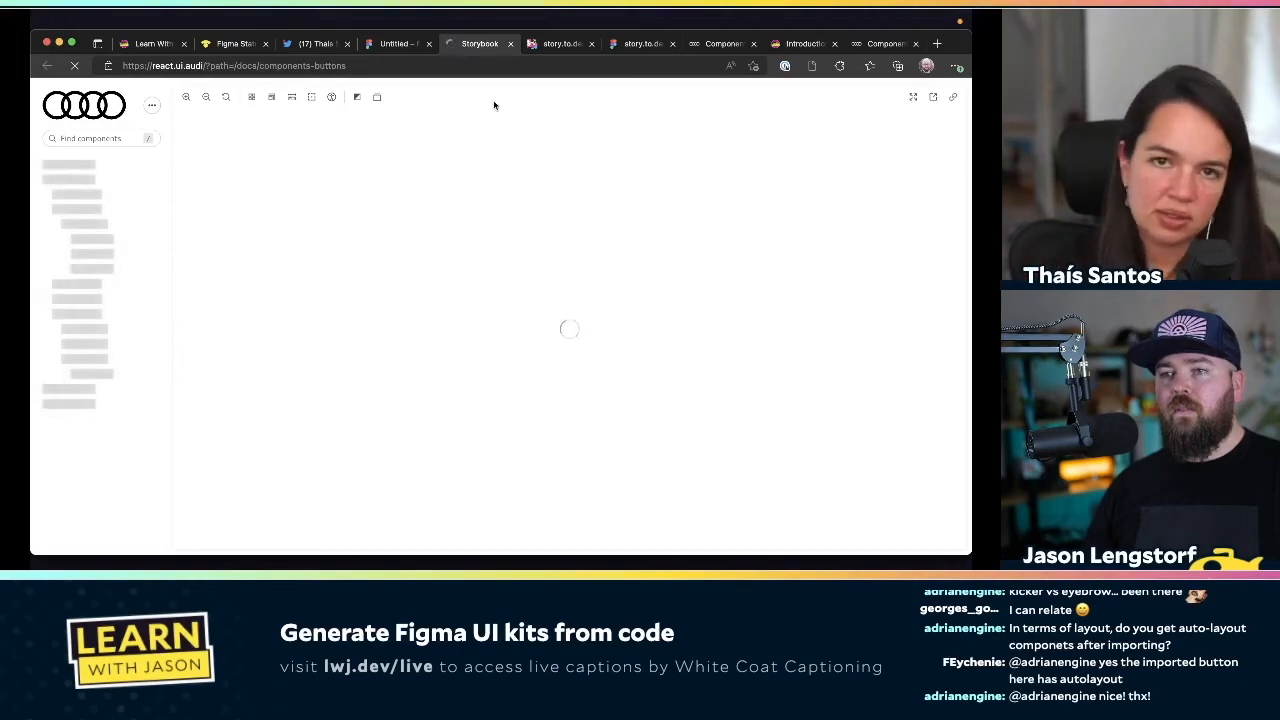
Return to the Figma file and review the "Click to Boop" button's component, size, color and border properties
click(398, 47)
scroll(960, 401, down, 5)
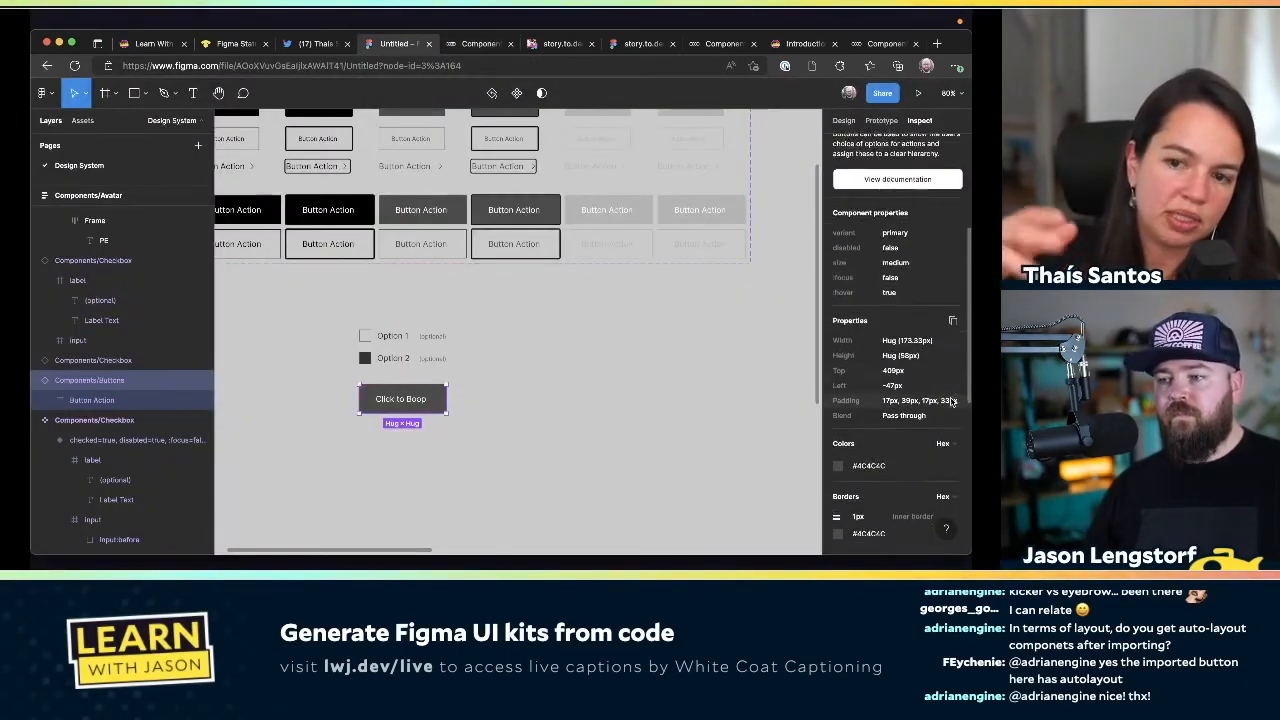
scroll(922, 392, up, 8)
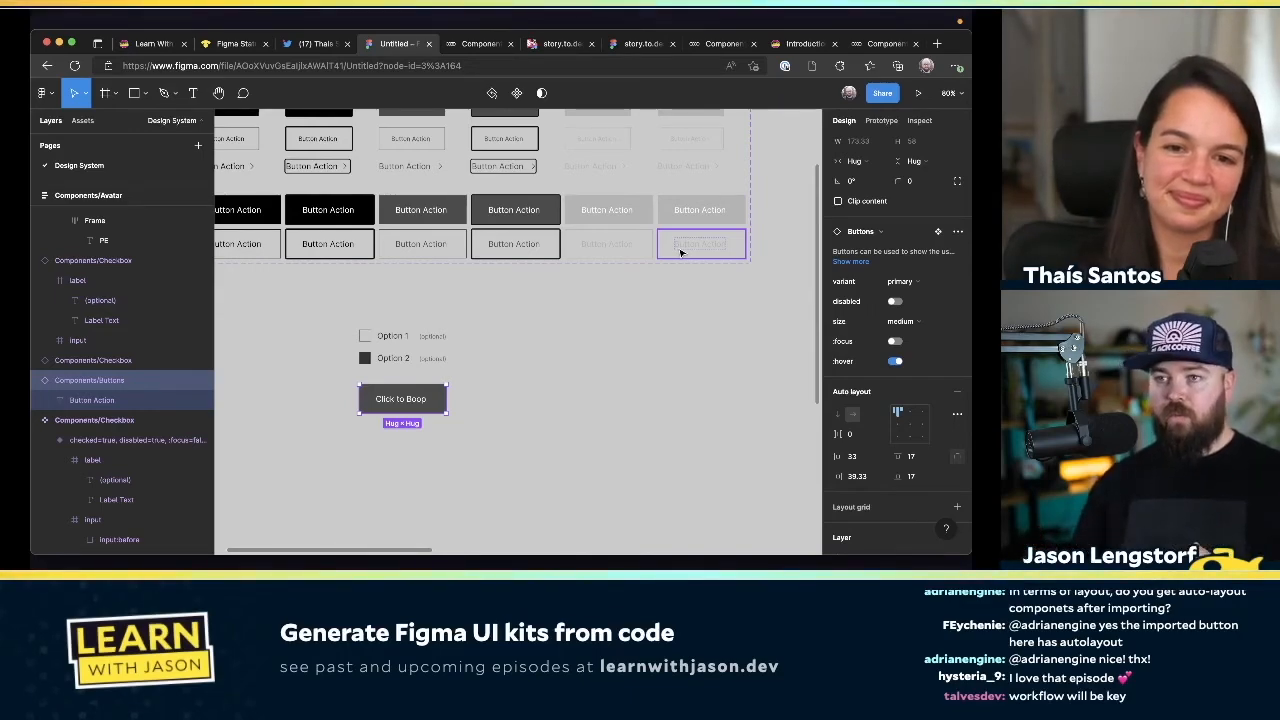
Bring up the story.to.design website, copy its address and switch to another application
click(549, 40)
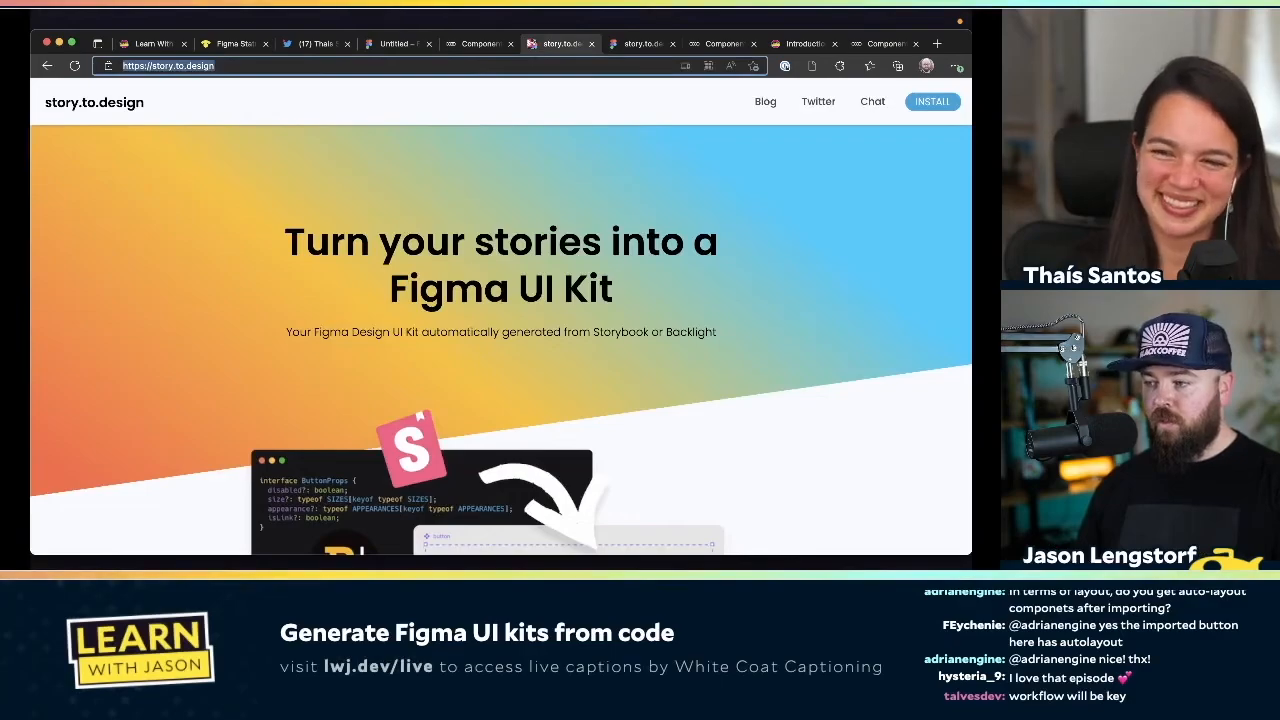
key(super+Tab)
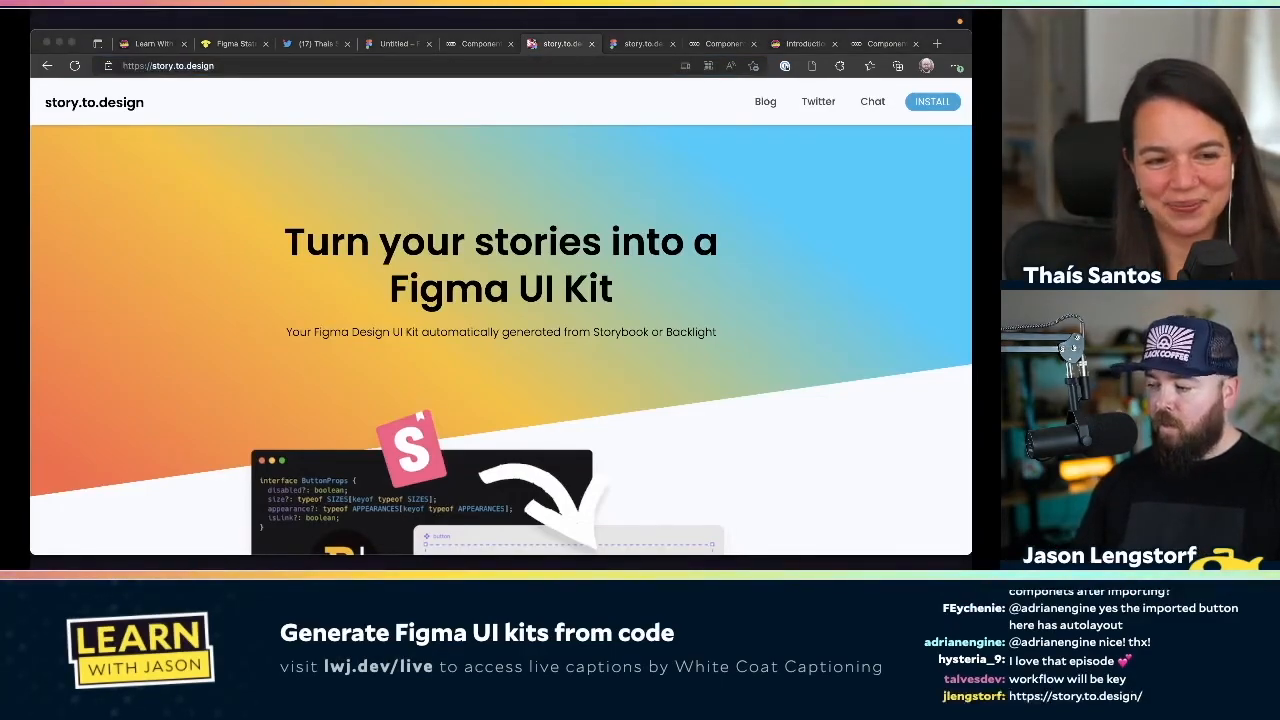